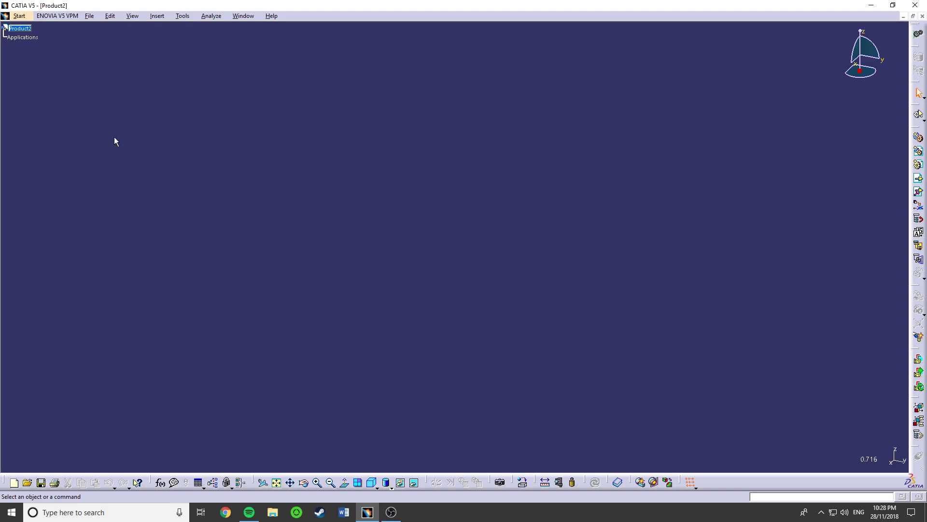
pyautogui.click(89, 17)
pyautogui.click(45, 75)
pyautogui.moveTo(457, 208); pyautogui.dragTo(603, 206, button='middle')
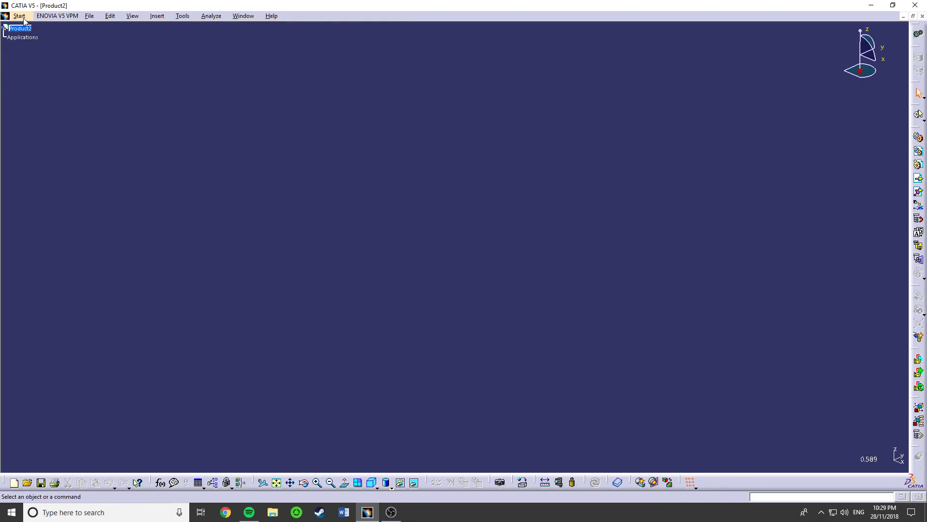
# - Create a new document of type Part
pyautogui.click(88, 16)
pyautogui.click(97, 28)
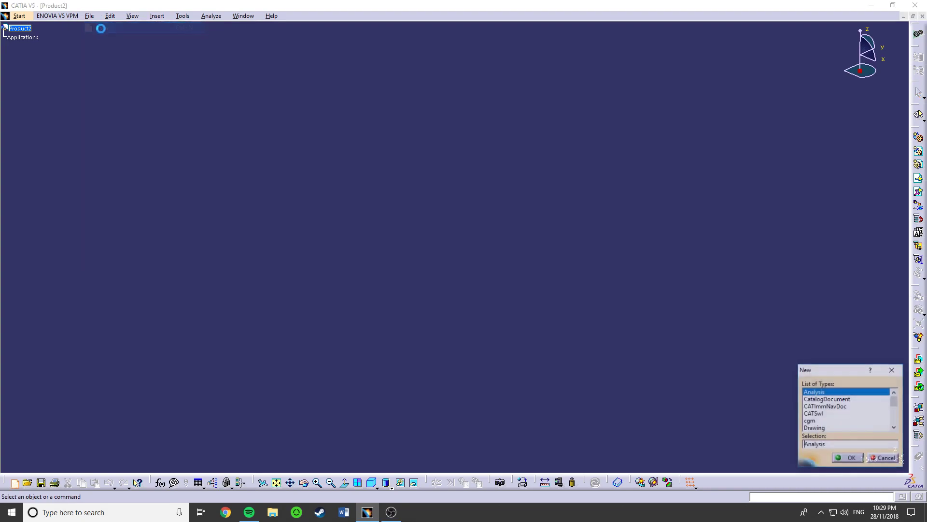
pyautogui.write('Part')
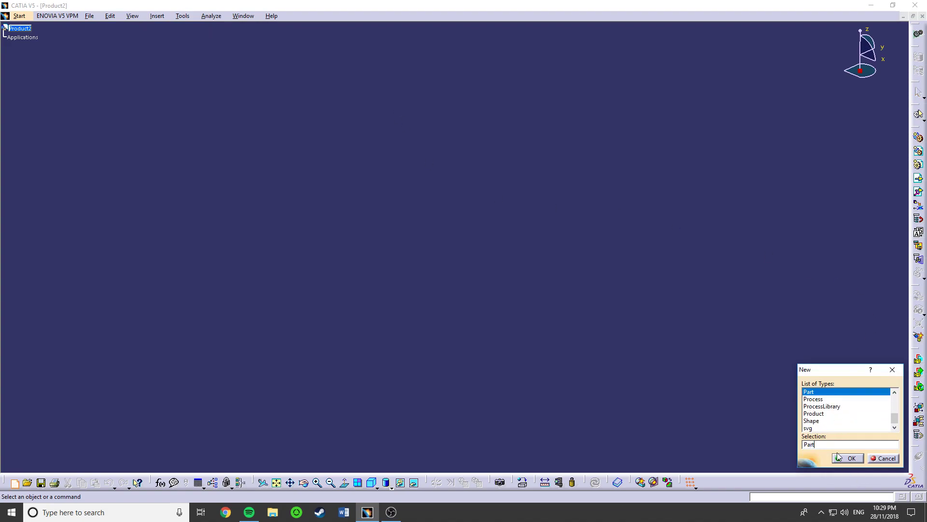
pyautogui.click(848, 459)
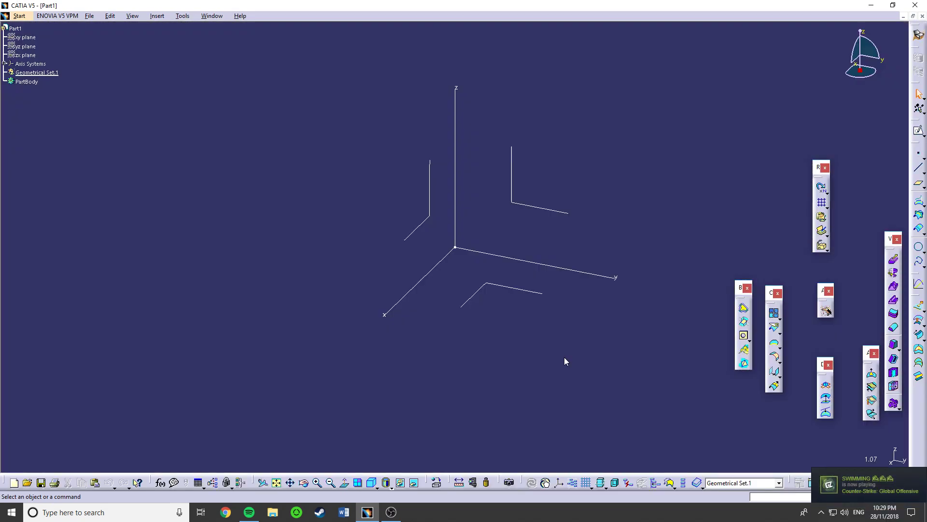
pyautogui.click(20, 16)
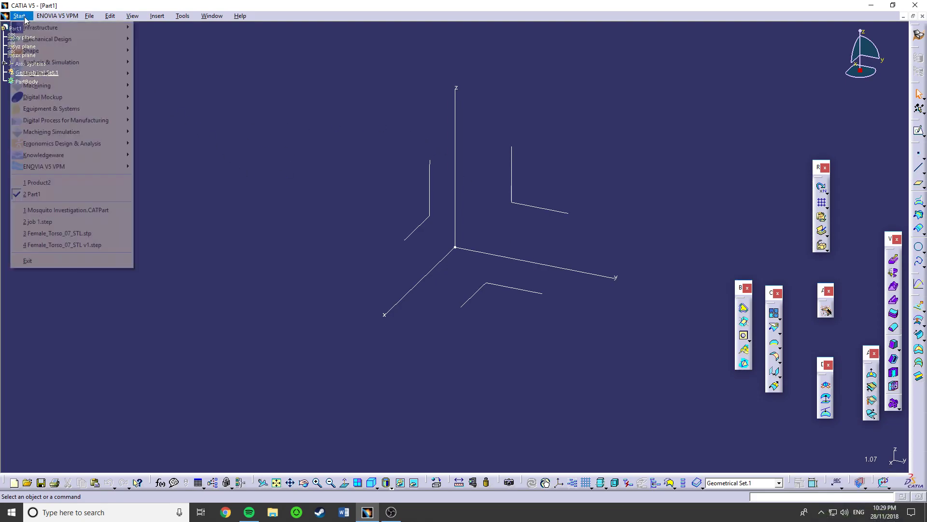
pyautogui.moveTo(42, 40)
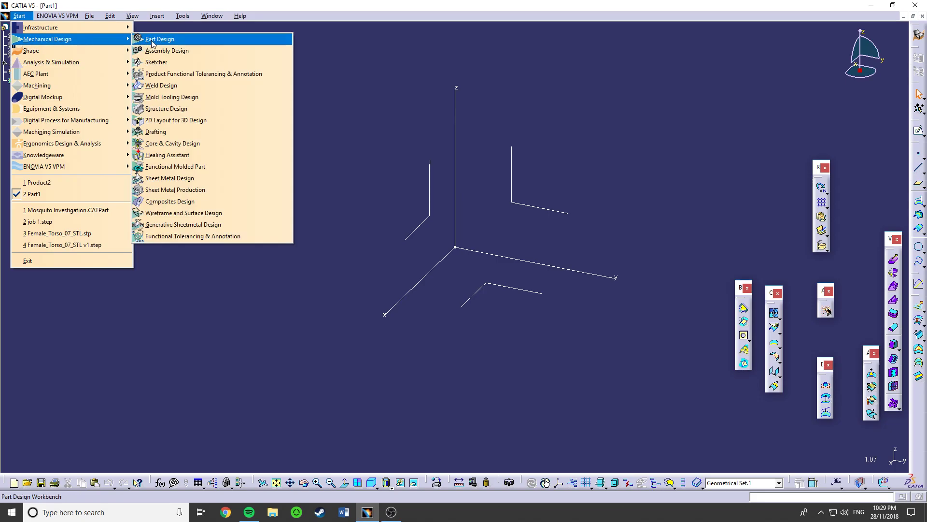
pyautogui.click(355, 107)
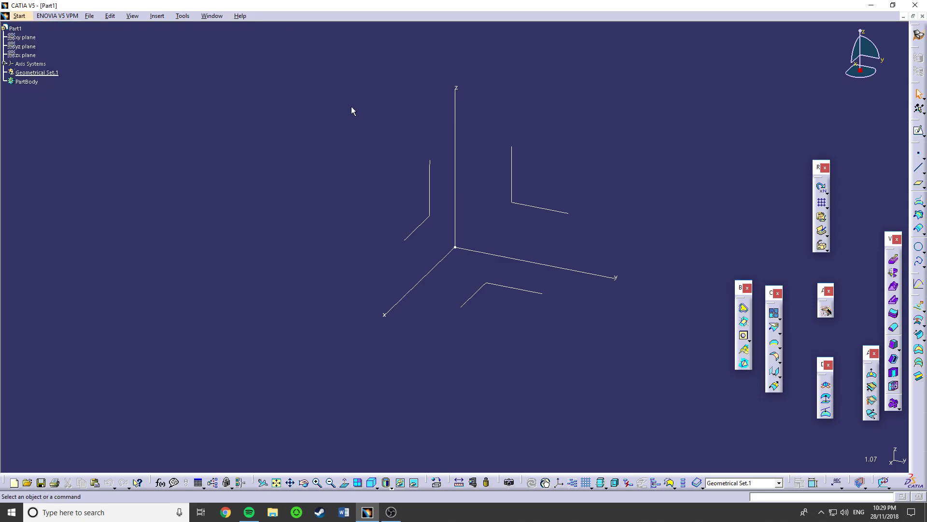
# - Show the hidden xy, yz and zx reference planes of the new part
pyautogui.click(26, 55)
pyautogui.keyDown('ctrl'); pyautogui.click(25, 47); pyautogui.keyUp('ctrl')
pyautogui.keyDown('ctrl'); pyautogui.click(26, 38); pyautogui.keyUp('ctrl')
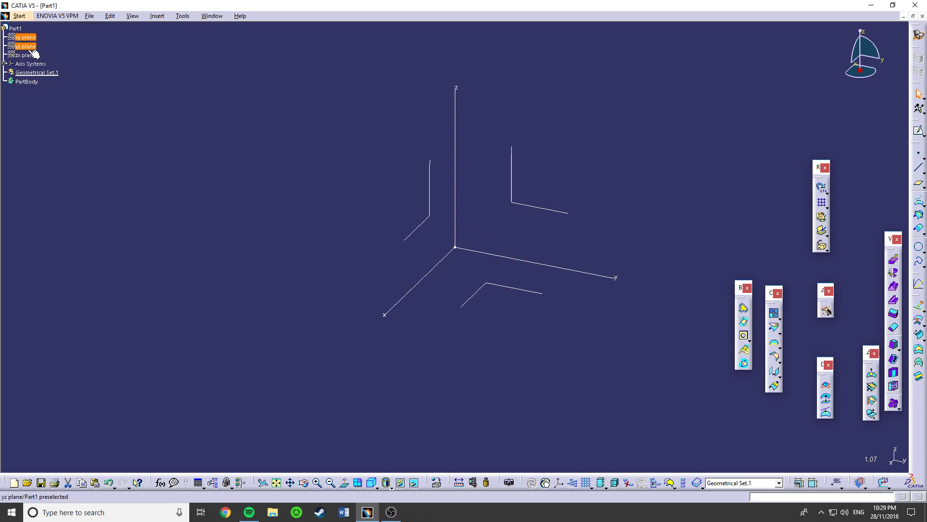
pyautogui.rightClick(32, 57)
pyautogui.click(53, 84)
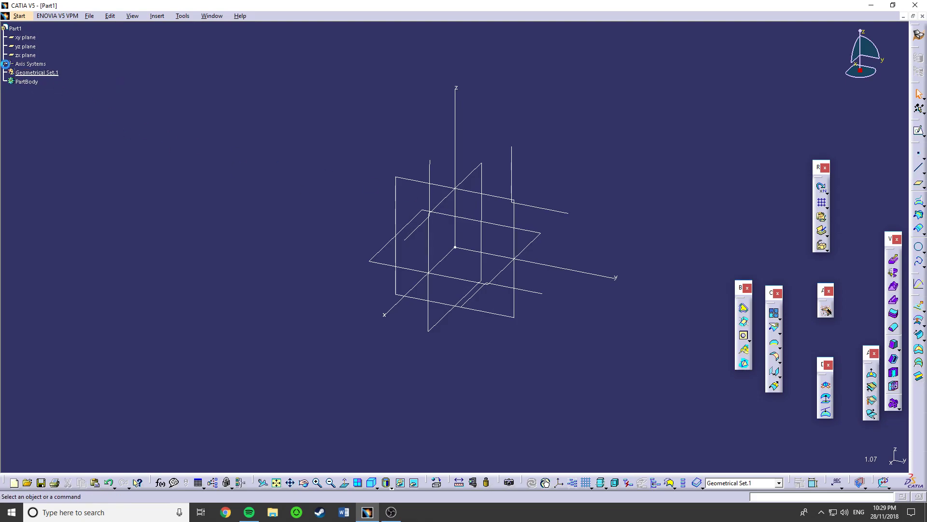
# - Hide the Absolute Axis System found under Axis Systems, and collapse that branch of the tree
pyautogui.click(5, 64)
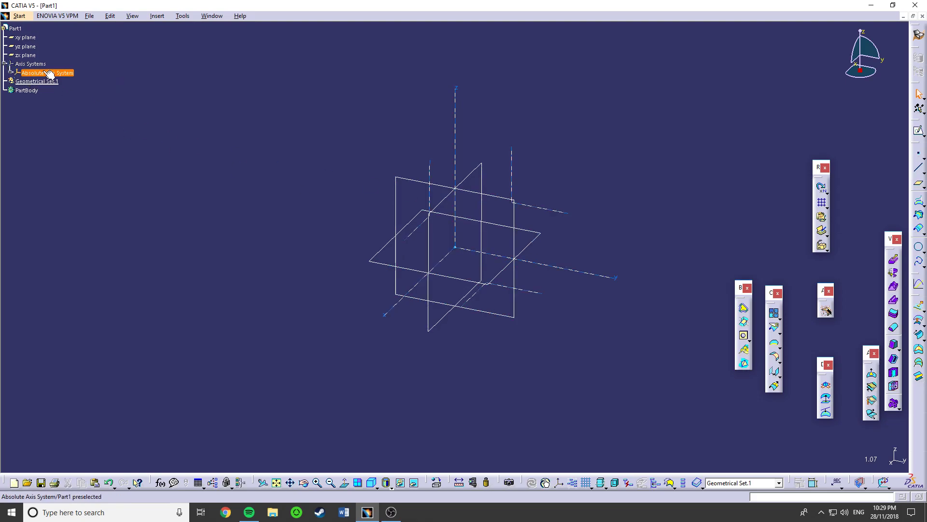
pyautogui.click(10, 73)
pyautogui.rightClick(35, 77)
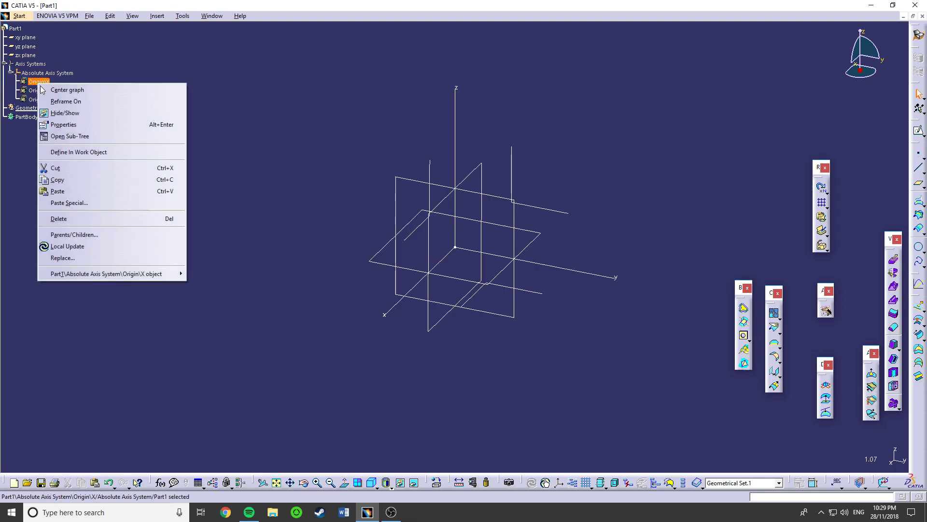
pyautogui.click(53, 111)
pyautogui.moveTo(512, 242)
pyautogui.mouseDown(button='middle')
pyautogui.moveTo(526, 253)
pyautogui.moveTo(474, 271)
pyautogui.moveTo(513, 271)
pyautogui.moveTo(513, 312)
pyautogui.moveTo(499, 271)
pyautogui.moveTo(531, 250)
pyautogui.moveTo(522, 243)
pyautogui.mouseUp(button='middle')
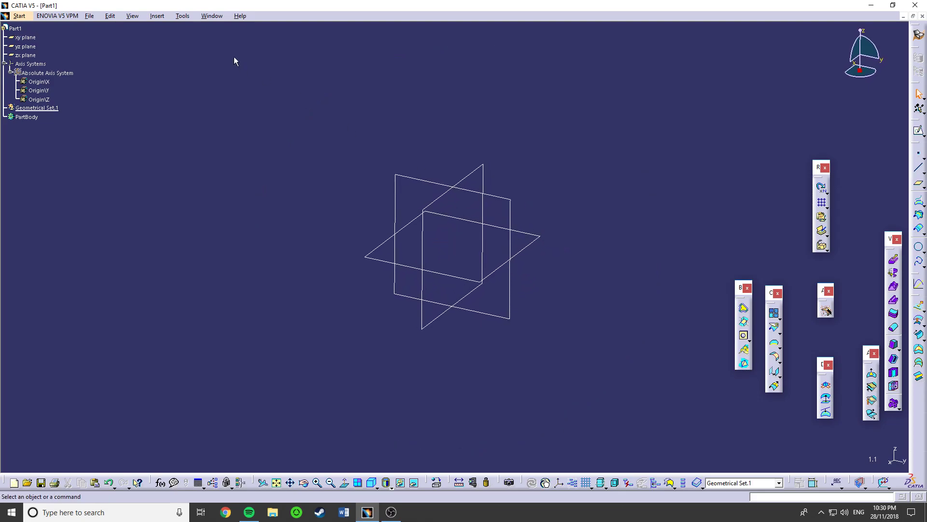
pyautogui.click(4, 64)
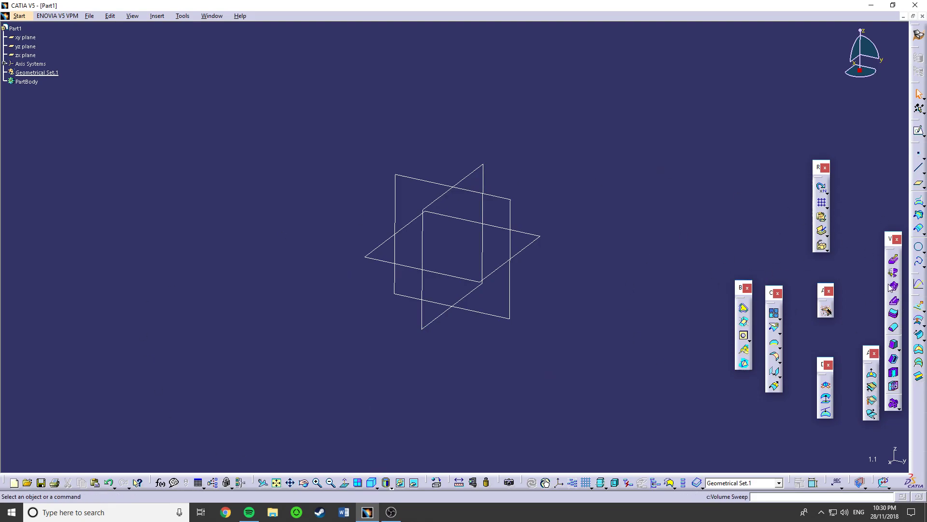
# - Switch to the Part Design workbench
pyautogui.click(20, 16)
pyautogui.moveTo(94, 40)
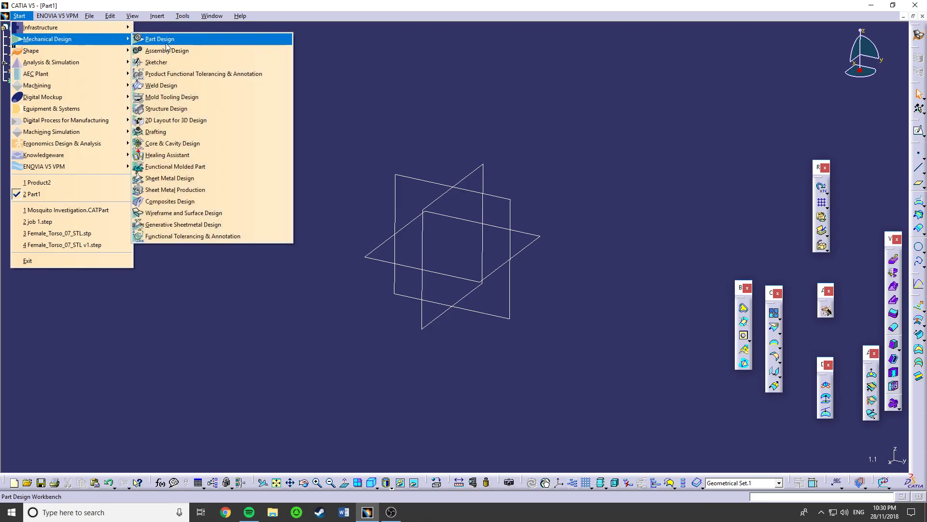
pyautogui.click(166, 43)
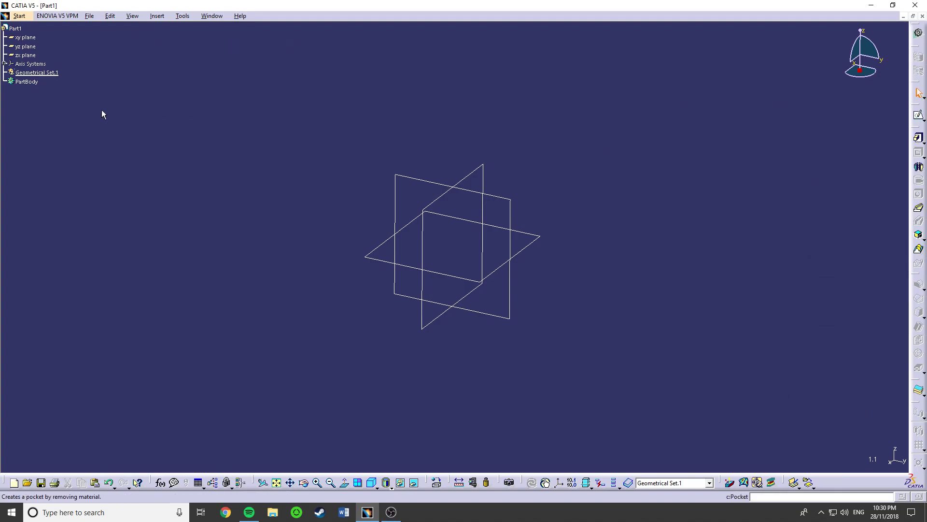
# - Examine the xy, yz and zx planes, Geometrical Set.1 and PartBody by highlighting each in the tree
pyautogui.click(27, 37)
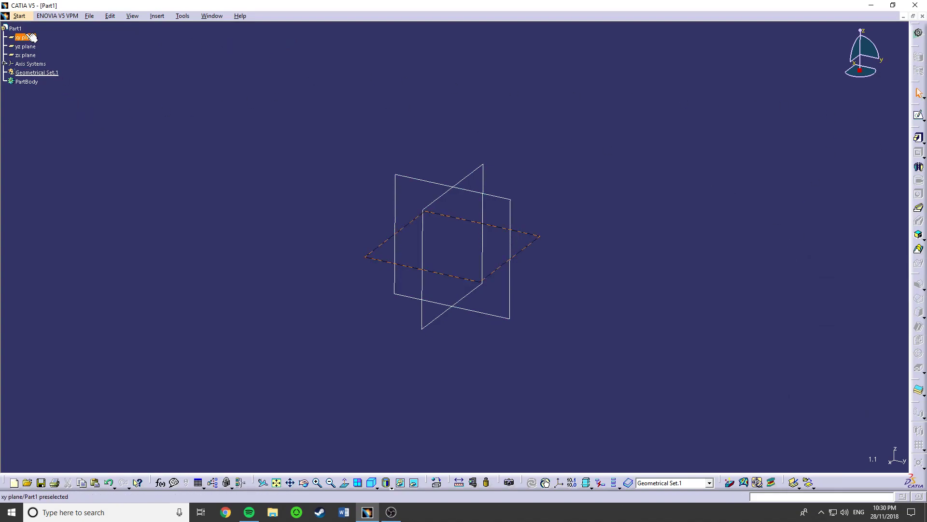
pyautogui.click(28, 47)
pyautogui.click(25, 55)
pyautogui.moveTo(558, 254); pyautogui.dragTo(522, 285, button='middle')
pyautogui.scroll(-1, 523, 285)
pyautogui.scroll(3, 72, 143)
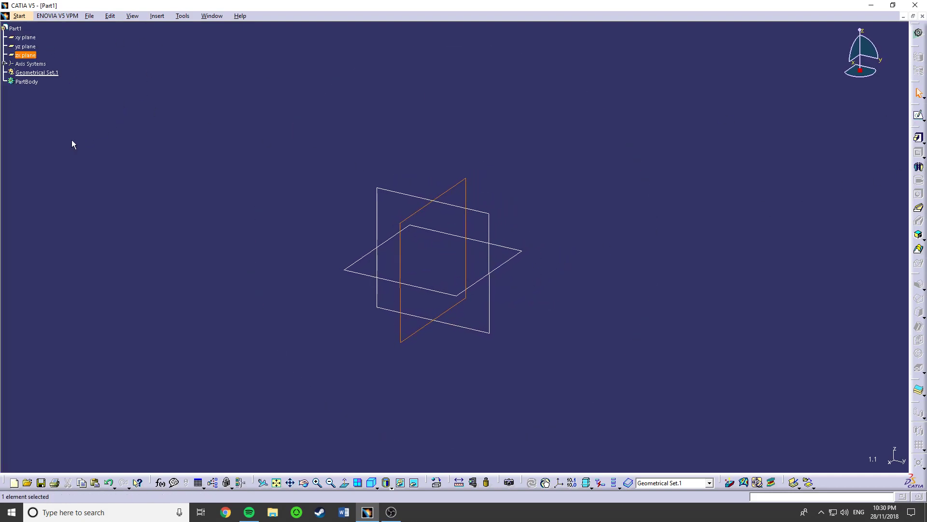
pyautogui.click(35, 164)
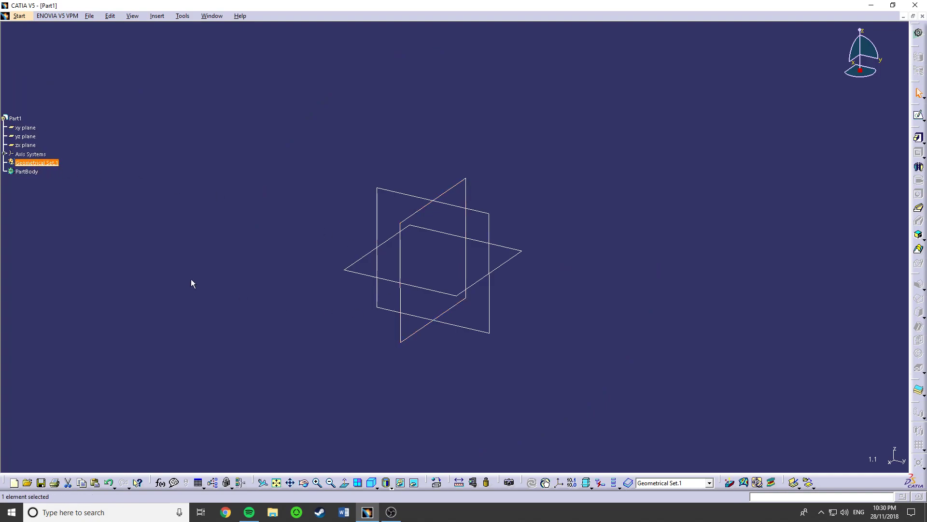
pyautogui.click(34, 171)
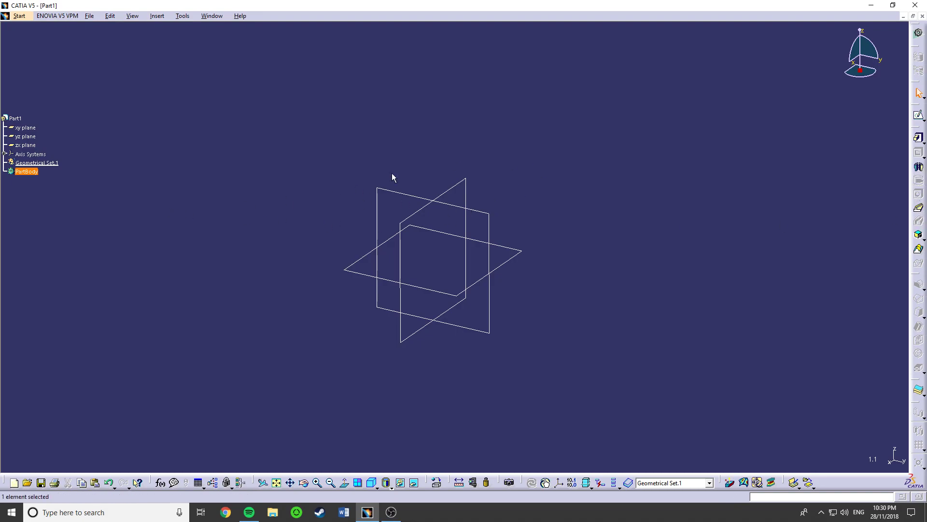
pyautogui.click(147, 186)
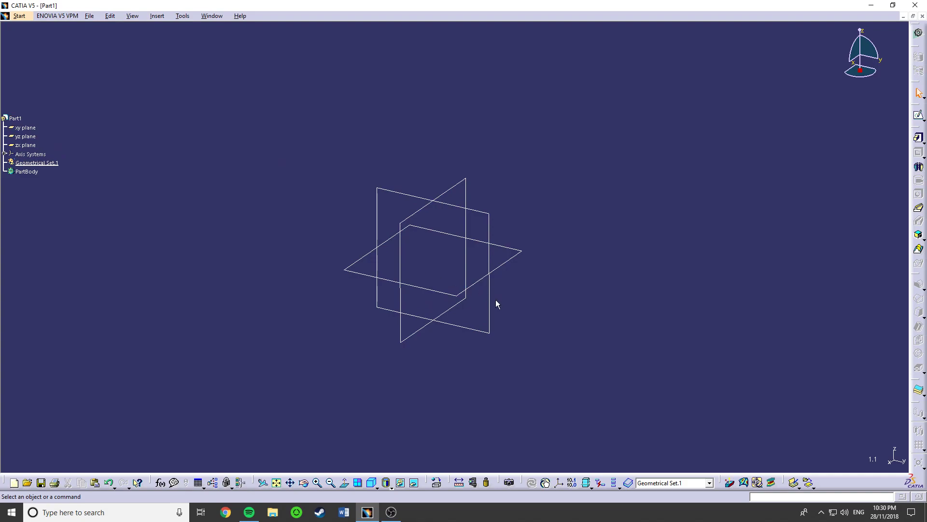
# - Show the Absolute Axis System around the reference planes and hide it again
pyautogui.click(5, 155)
pyautogui.rightClick(22, 162)
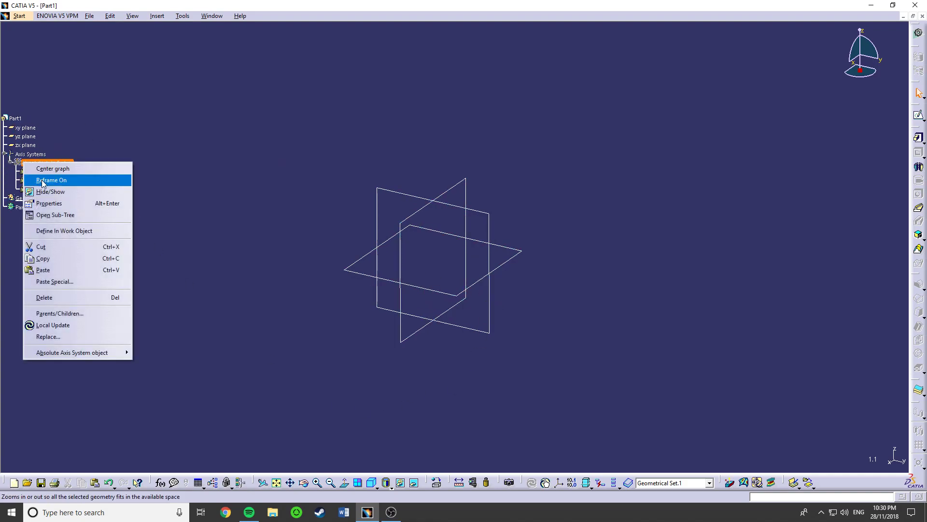
pyautogui.click(42, 192)
pyautogui.moveTo(515, 205); pyautogui.dragTo(531, 163, button='middle')
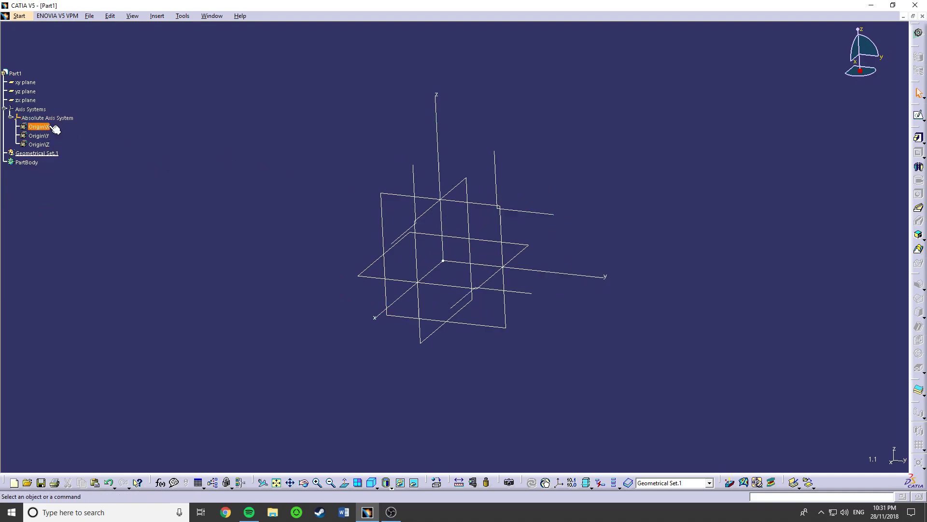
pyautogui.rightClick(35, 118)
pyautogui.click(48, 151)
# - Start a new sketch on the zx plane
pyautogui.click(25, 100)
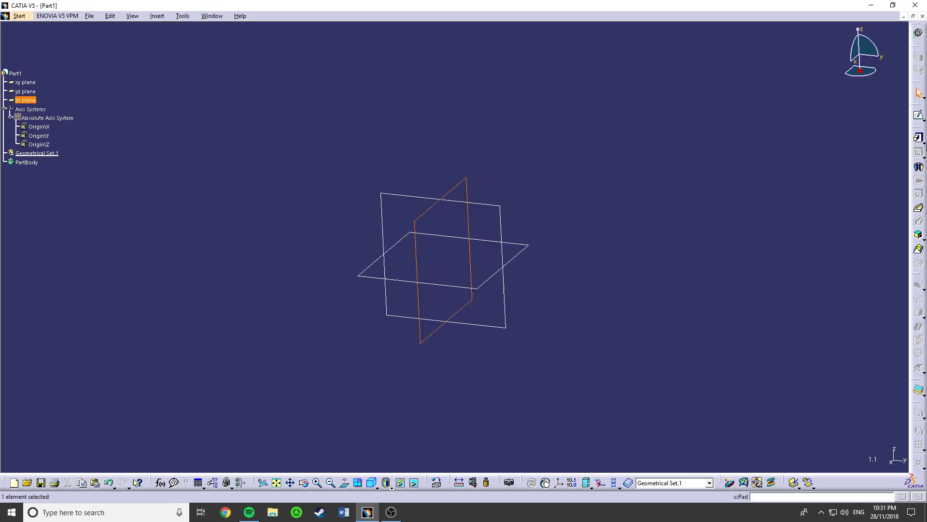
pyautogui.click(919, 115)
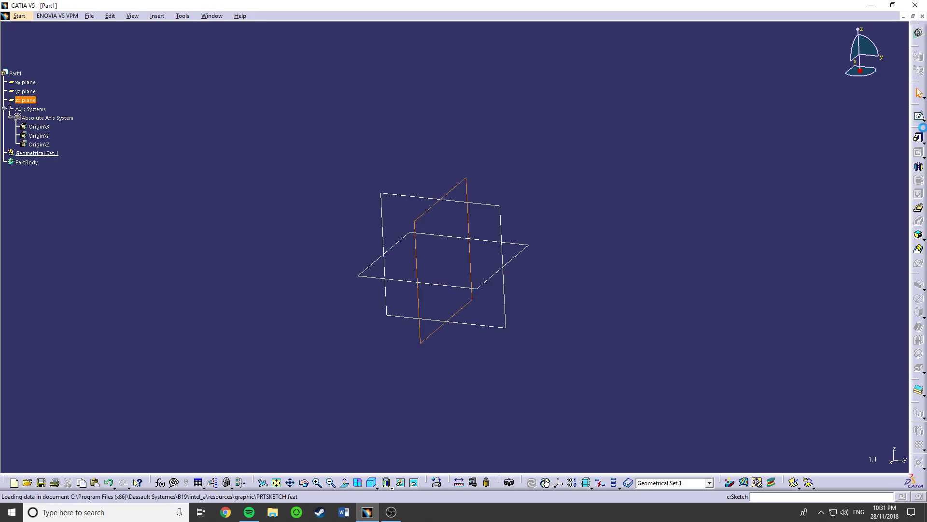
pyautogui.moveTo(485, 226)
pyautogui.mouseDown(button='middle')
pyautogui.moveTo(468, 274)
pyautogui.moveTo(469, 230)
pyautogui.mouseUp(button='middle')
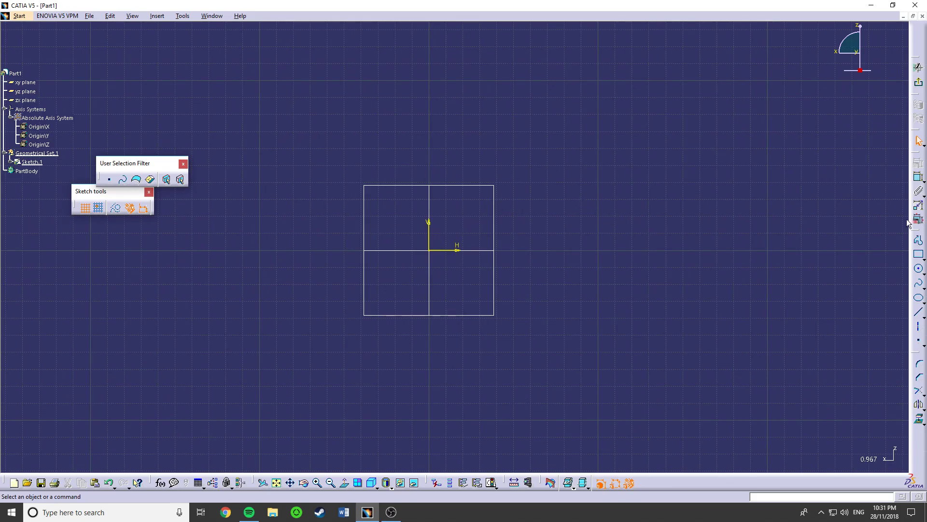
# - Draw a horizontal construction line about 99 mm long, above the H axis and to the right of the origin, using Profile
pyautogui.click(918, 243)
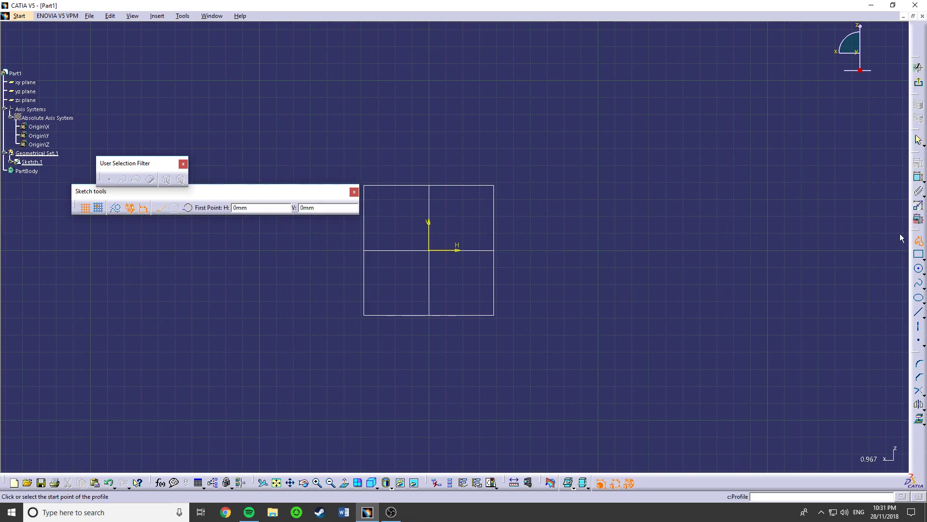
pyautogui.click(117, 212)
pyautogui.click(491, 218)
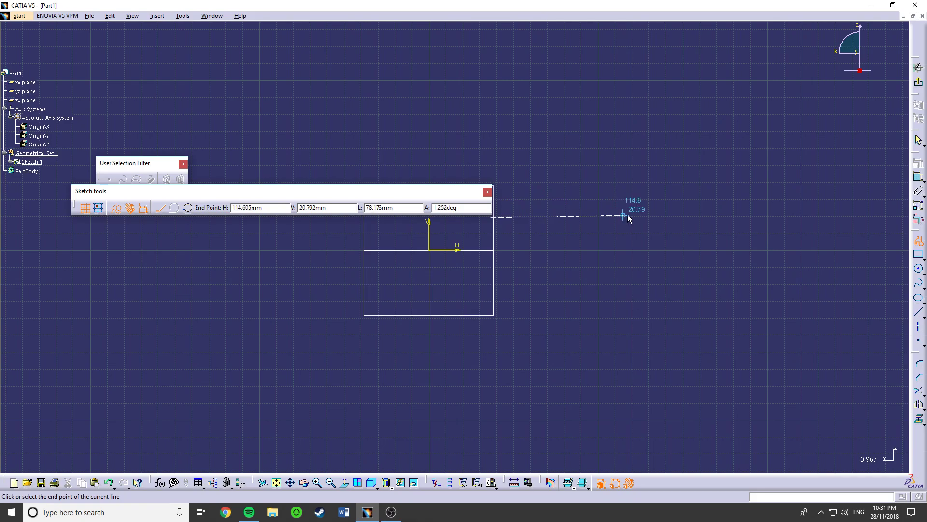
pyautogui.doubleClick(660, 218)
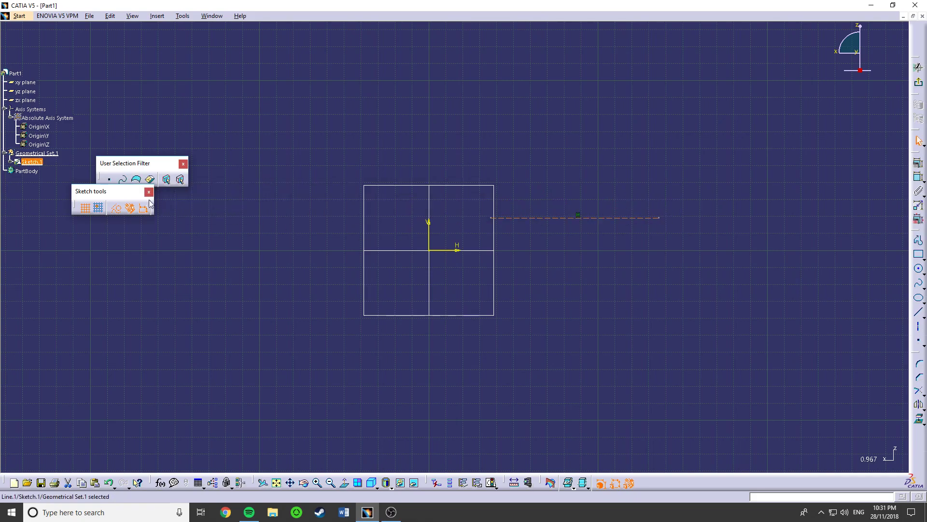
# - Switch the horizontal line to a standard element and back to construction, and deselect it
pyautogui.click(119, 210)
pyautogui.click(119, 210)
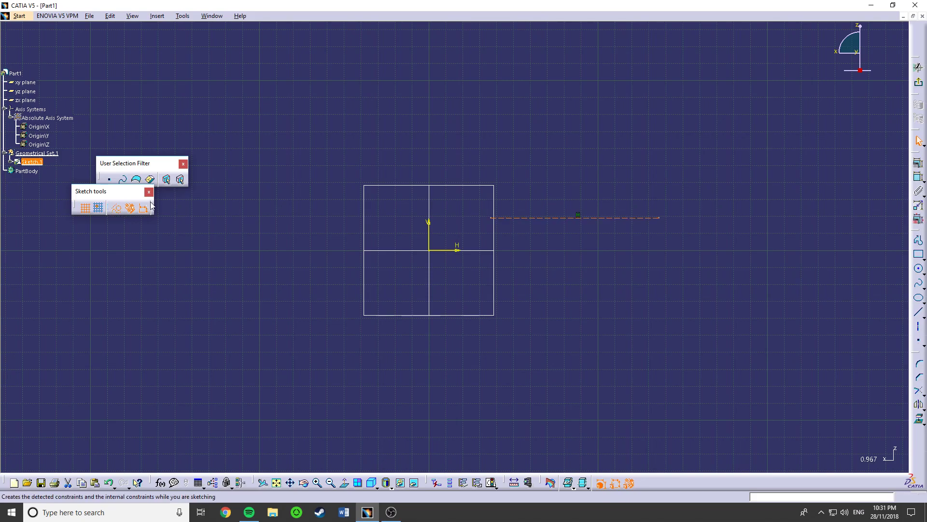
pyautogui.click(620, 245)
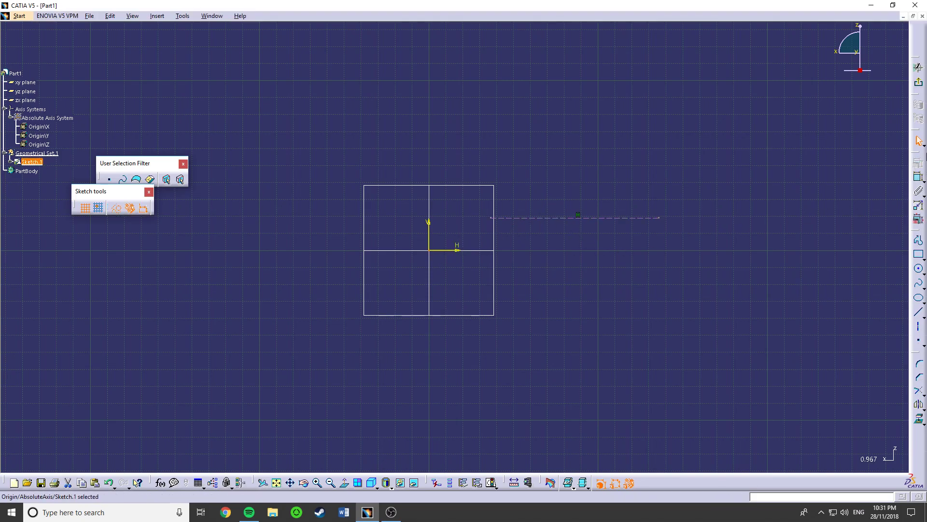
# - Move the construction line closer to the H axis and dimension its length, placing the dimension below the line
pyautogui.click(919, 177)
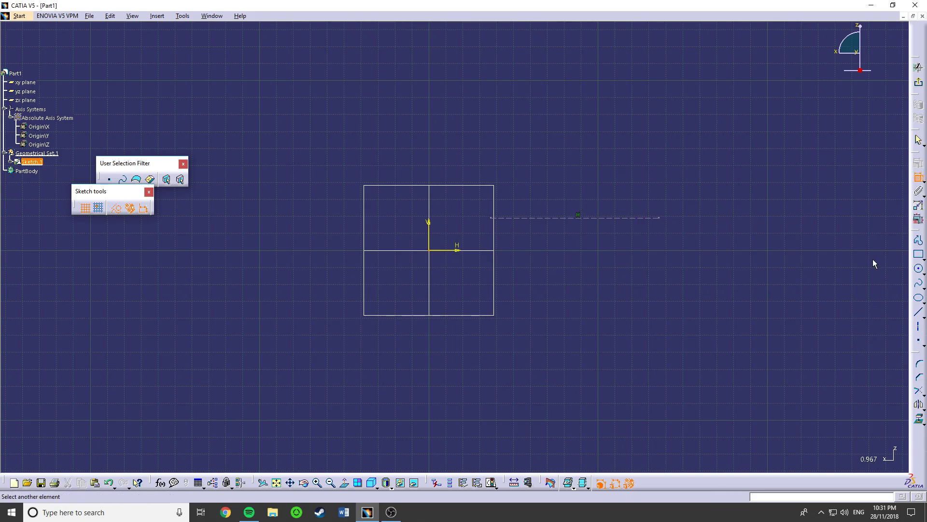
pyautogui.press('Escape')
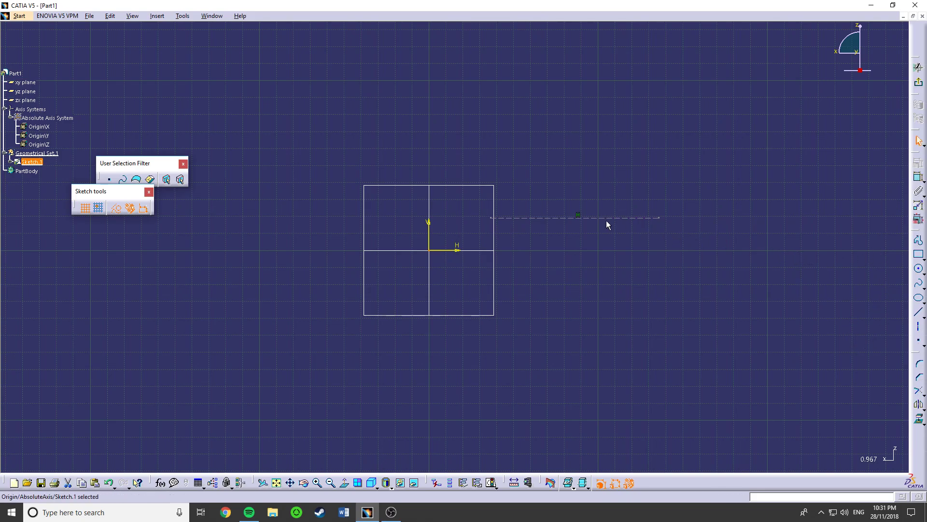
pyautogui.moveTo(617, 218); pyautogui.dragTo(604, 233)
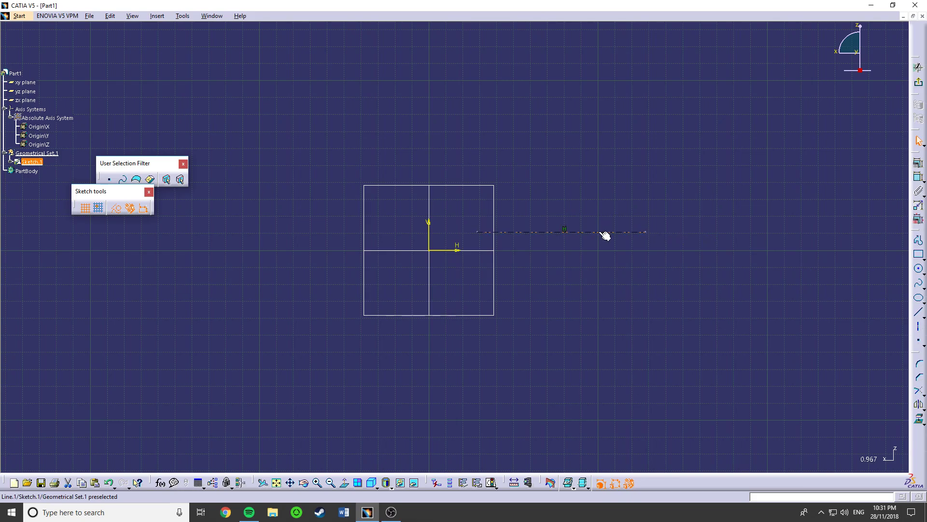
pyautogui.click(918, 181)
pyautogui.click(579, 233)
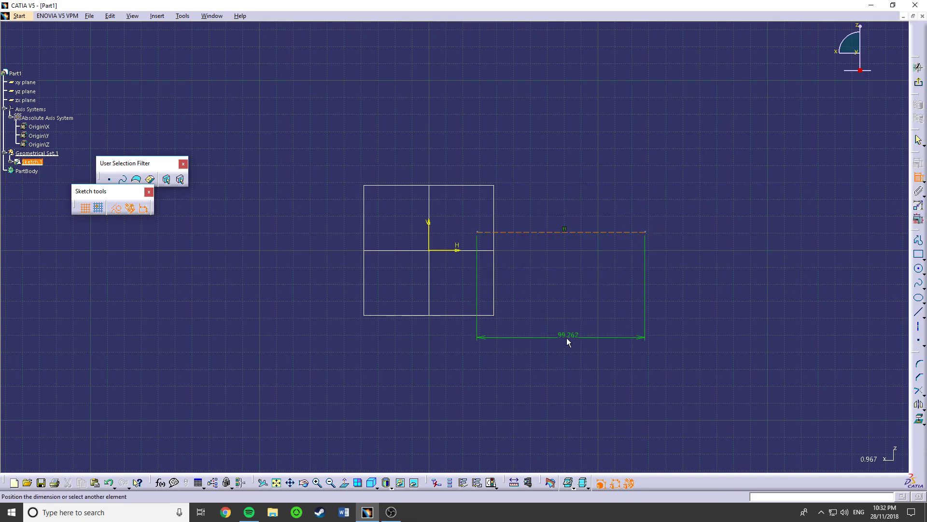
pyautogui.click(563, 285)
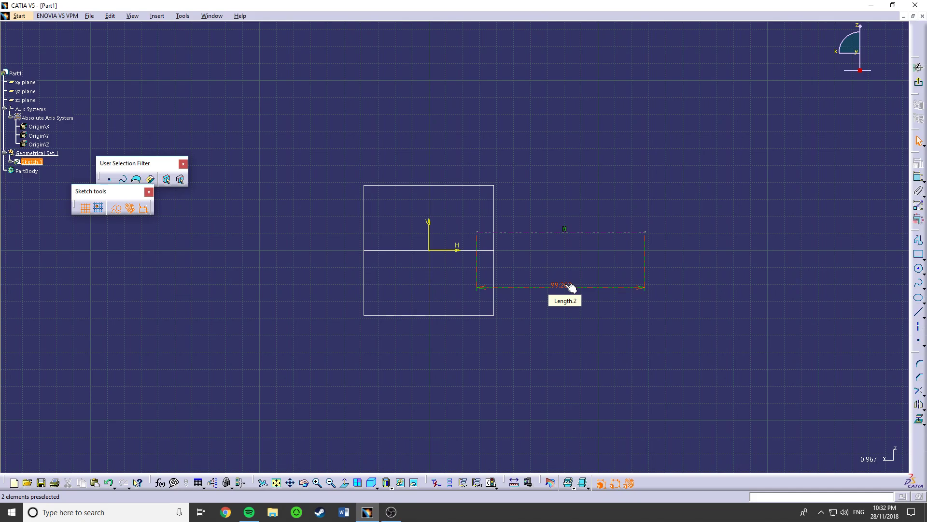
# - Set the construction line's length to 209 mm and move the line below the H axis
pyautogui.doubleClick(563, 286)
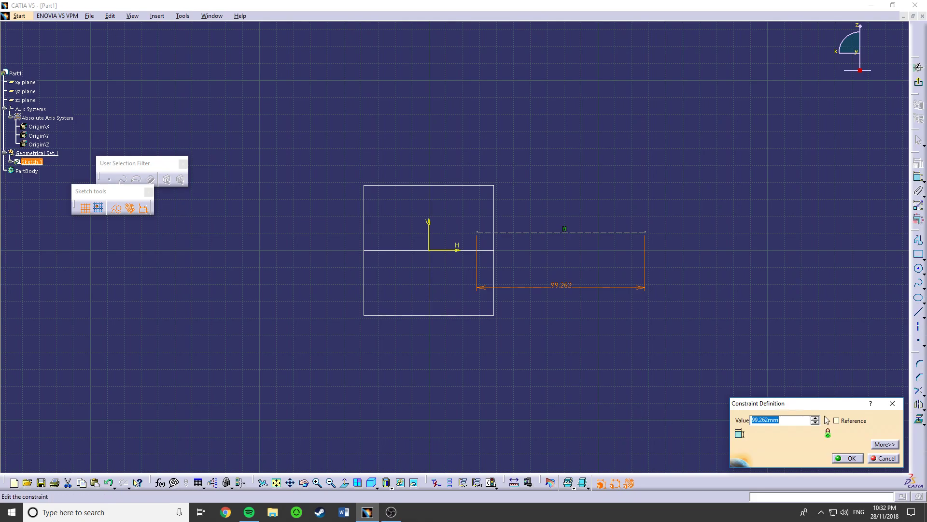
pyautogui.write('209')
pyautogui.press('Return')
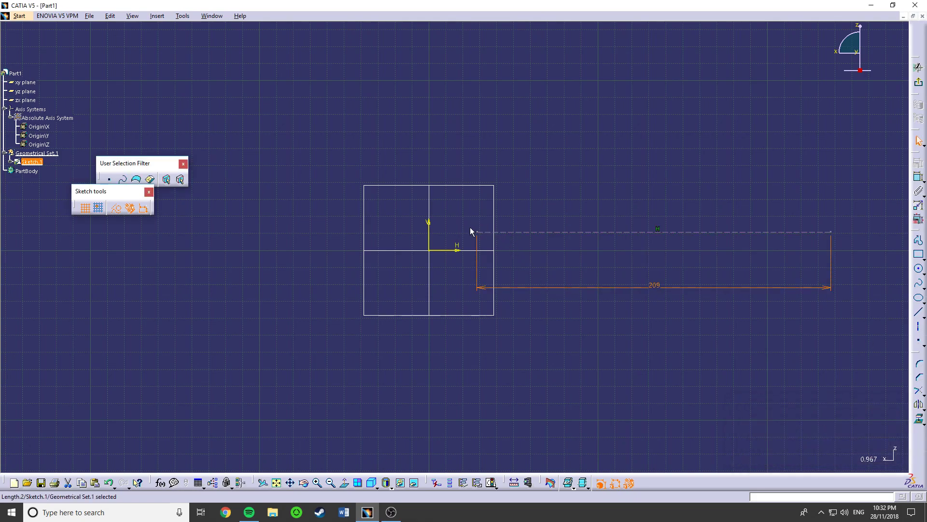
pyautogui.moveTo(672, 234)
pyautogui.mouseDown()
pyautogui.moveTo(677, 266)
pyautogui.moveTo(734, 229)
pyautogui.moveTo(675, 203)
pyautogui.moveTo(656, 210)
pyautogui.mouseUp()
pyautogui.moveTo(599, 215)
pyautogui.mouseDown()
pyautogui.moveTo(600, 242)
pyautogui.moveTo(578, 252)
pyautogui.moveTo(607, 265)
pyautogui.moveTo(607, 300)
pyautogui.mouseUp()
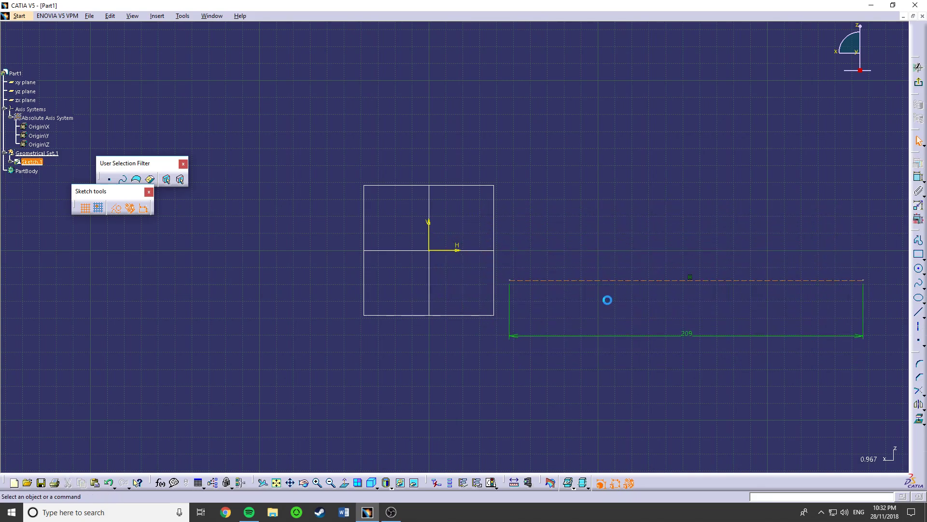
pyautogui.click(510, 281)
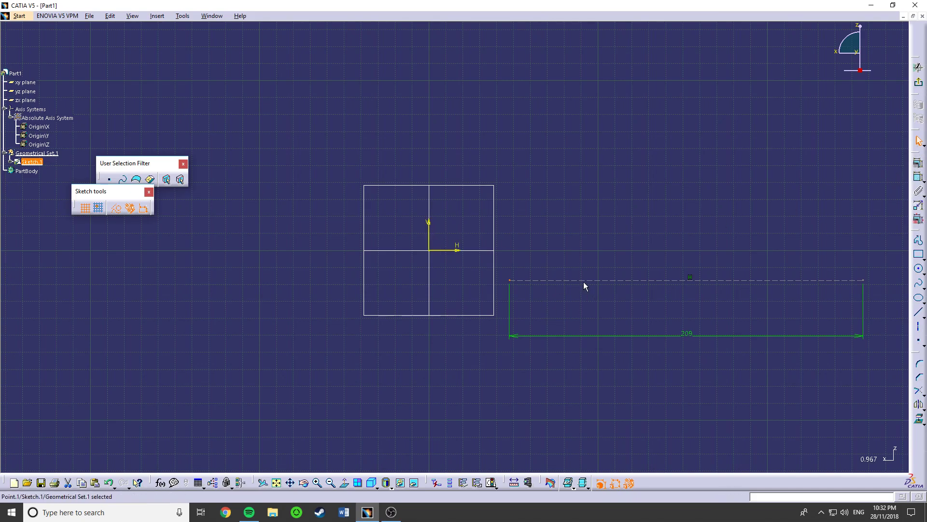
pyautogui.click(510, 280)
pyautogui.moveTo(435, 273)
pyautogui.mouseDown(button='middle')
pyautogui.moveTo(445, 296)
pyautogui.moveTo(391, 306)
pyautogui.mouseUp(button='middle')
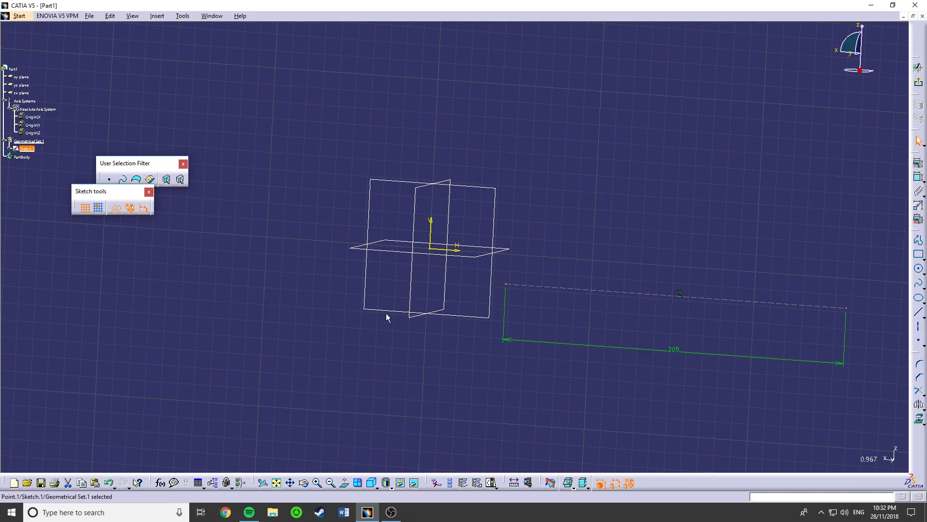
pyautogui.click(417, 310)
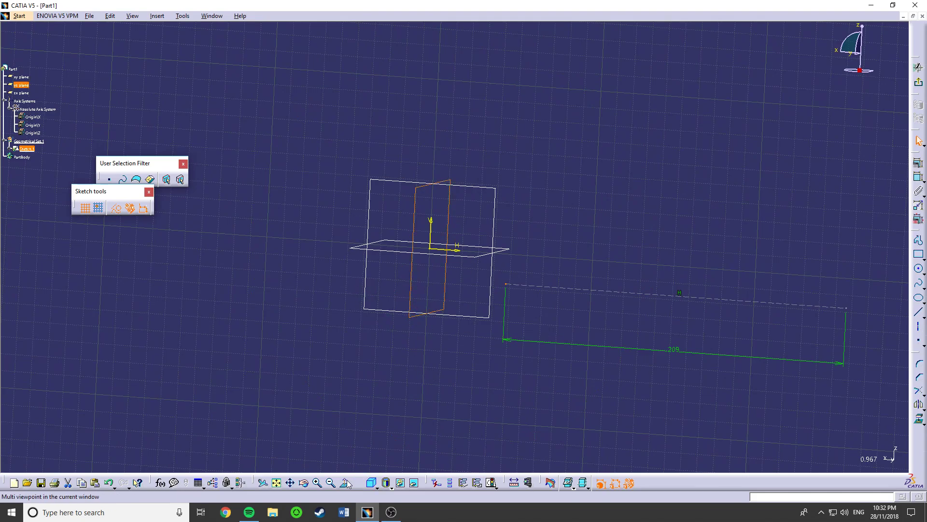
pyautogui.click(305, 483)
pyautogui.moveTo(316, 460); pyautogui.dragTo(403, 422)
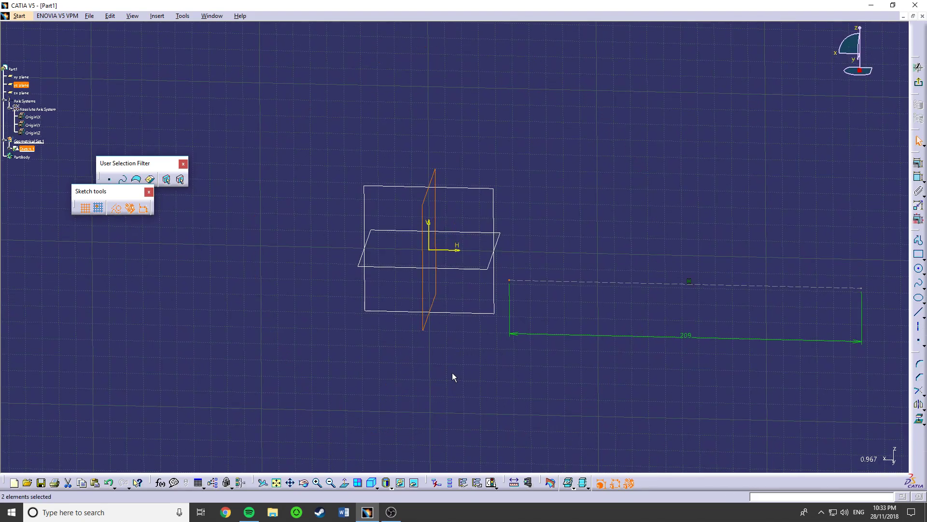
pyautogui.moveTo(453, 374)
pyautogui.mouseDown(button='middle')
pyautogui.moveTo(450, 382)
pyautogui.moveTo(288, 372)
pyautogui.moveTo(428, 344)
pyautogui.moveTo(640, 356)
pyautogui.moveTo(474, 342)
pyautogui.moveTo(439, 364)
pyautogui.moveTo(456, 370)
pyautogui.moveTo(439, 366)
pyautogui.moveTo(464, 348)
pyautogui.mouseUp(button='middle')
pyautogui.click(463, 348)
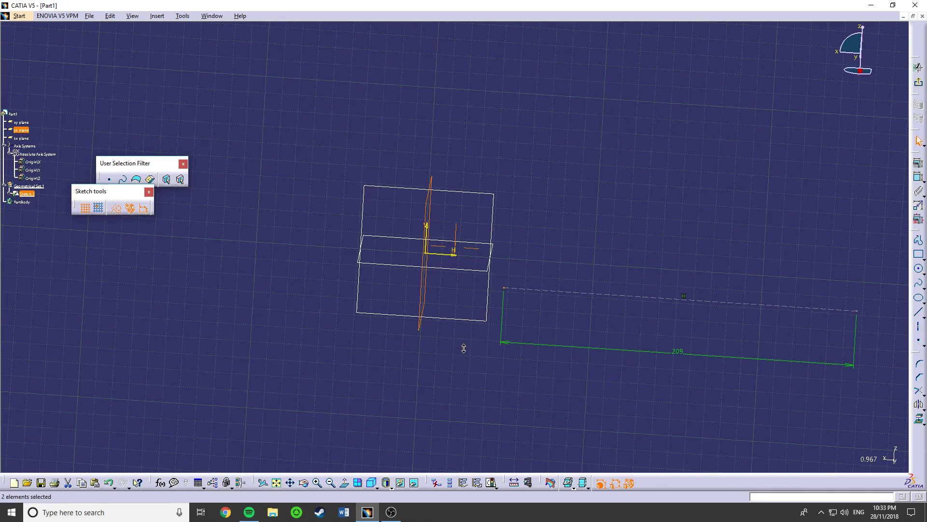
pyautogui.moveTo(464, 348); pyautogui.dragTo(276, 313, button='middle')
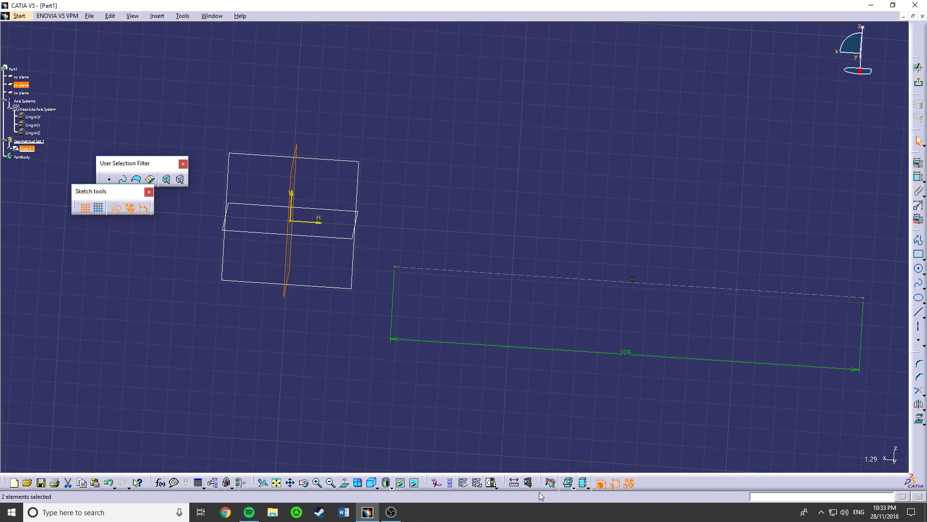
pyautogui.click(345, 482)
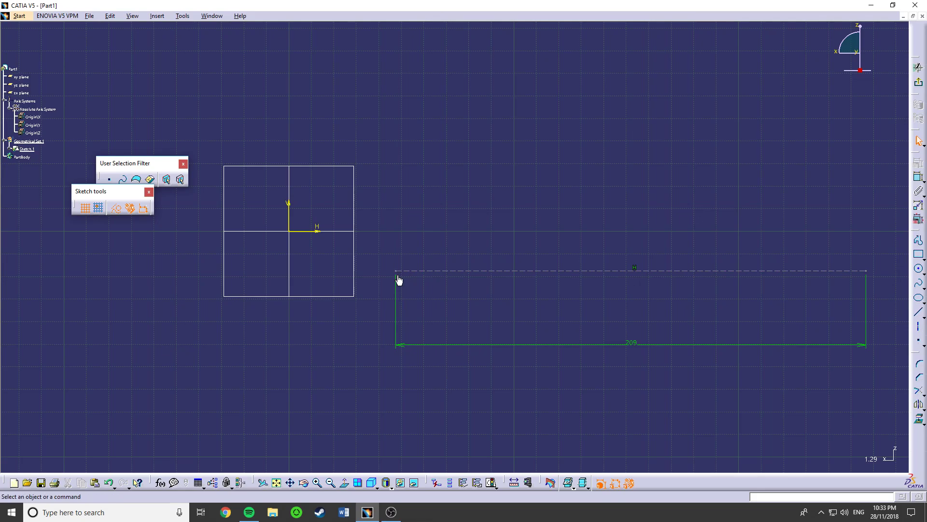
# - Make the left endpoint of the 209 mm construction line coincident with the yz plane
pyautogui.click(289, 265)
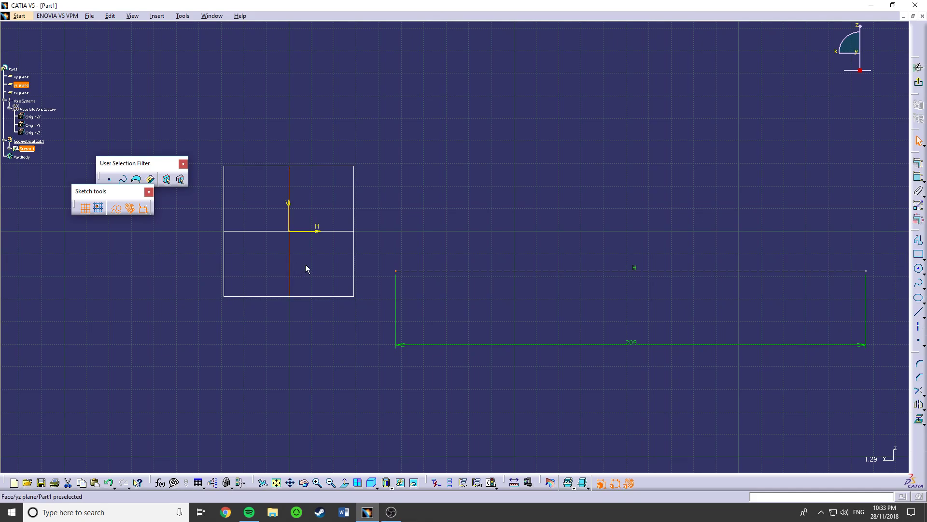
pyautogui.click(918, 192)
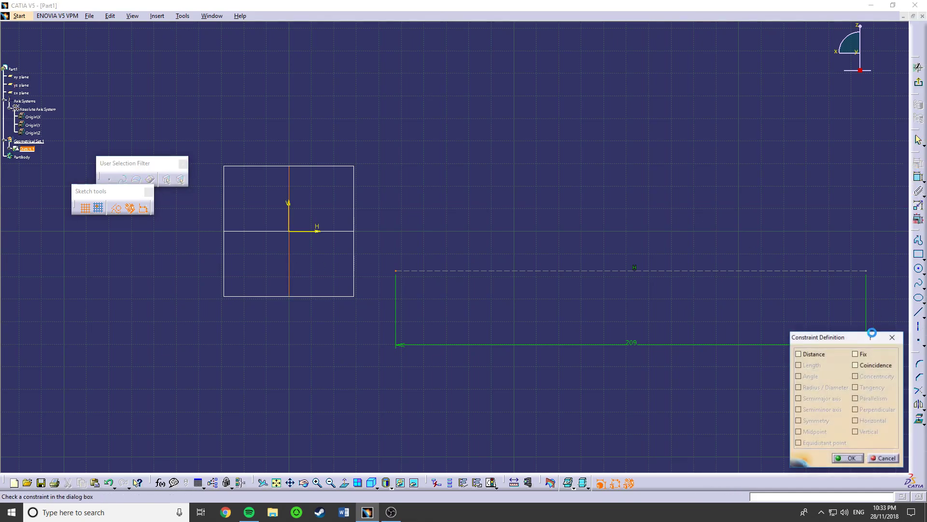
pyautogui.click(874, 365)
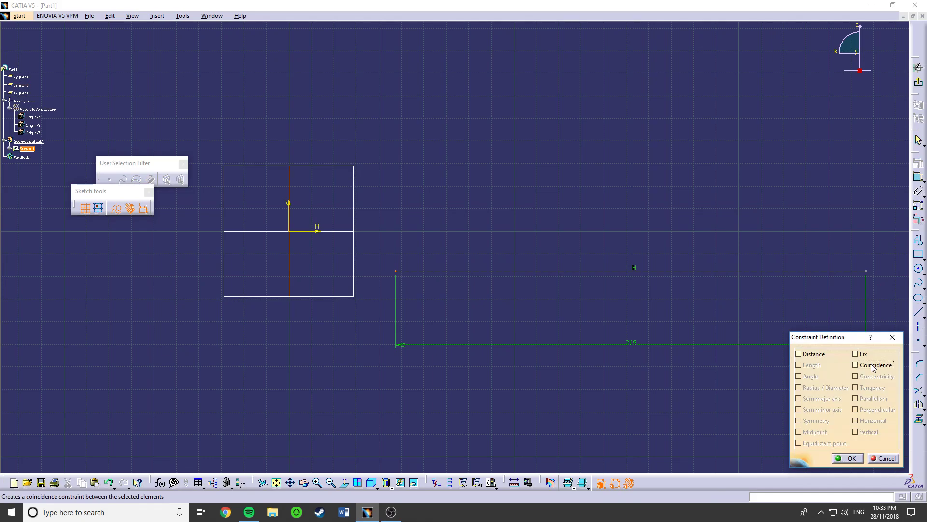
pyautogui.click(848, 459)
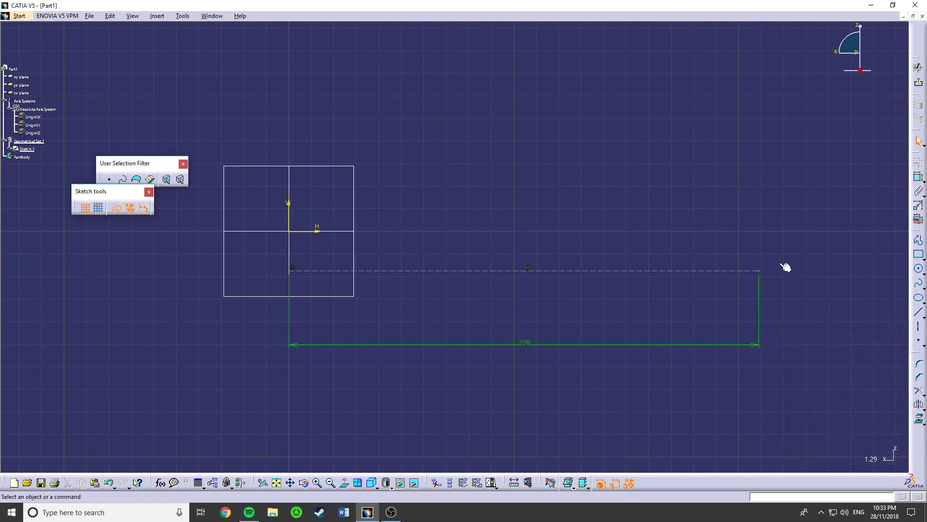
# - Draw with Profile a horizontal construction line about 50 mm long from the V axis, continuing about 20 mm vertically down to the H axis
pyautogui.click(757, 273)
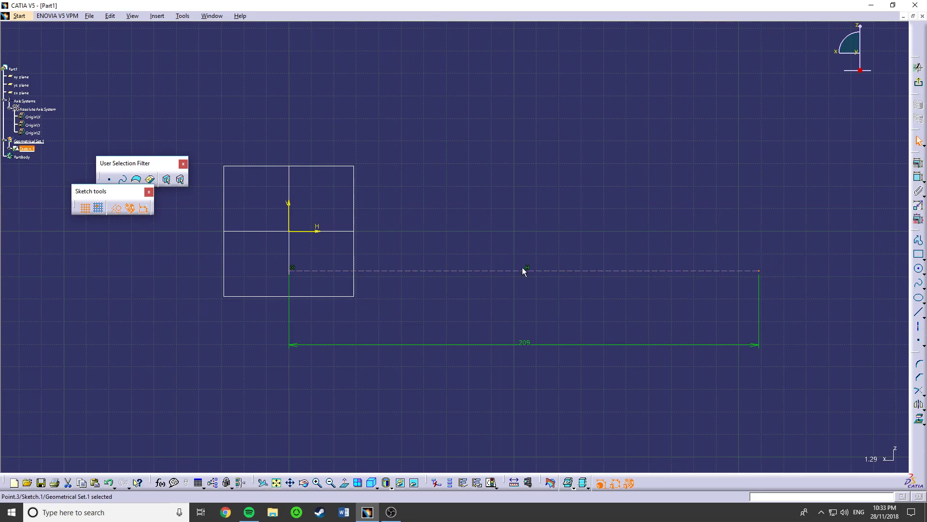
pyautogui.click(919, 240)
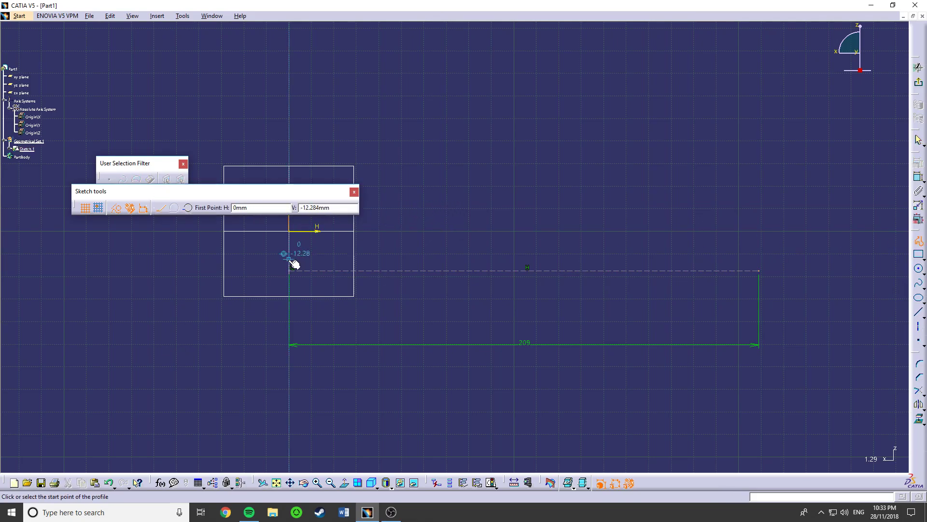
pyautogui.moveTo(296, 265); pyautogui.dragTo(317, 314, button='middle')
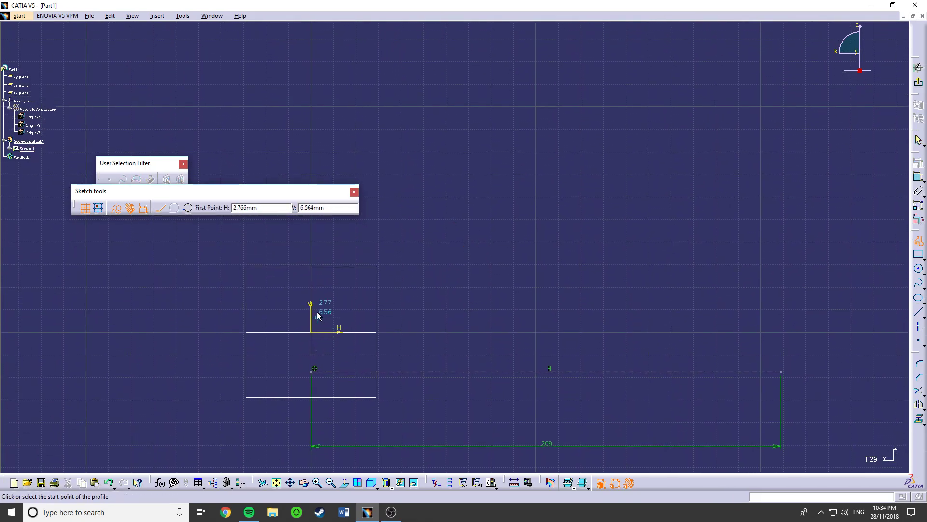
pyautogui.click(314, 283)
pyautogui.click(424, 287)
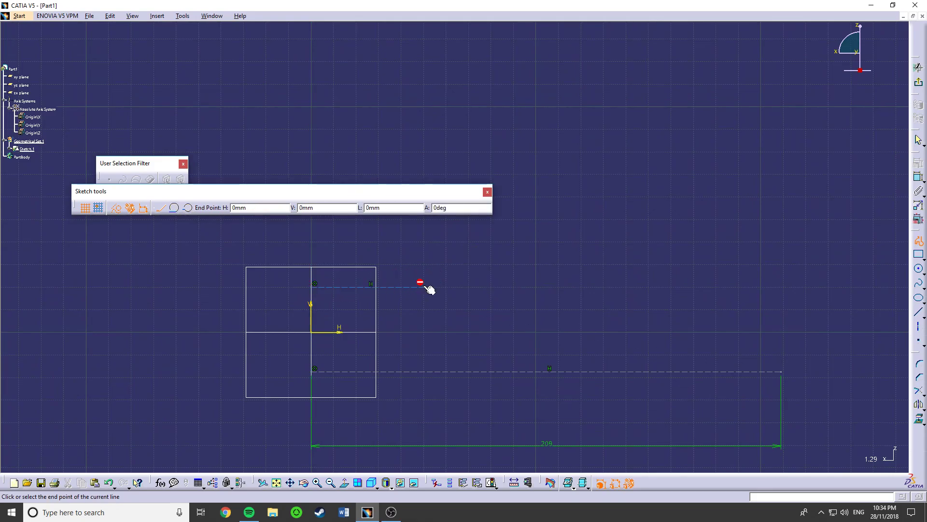
pyautogui.doubleClick(424, 330)
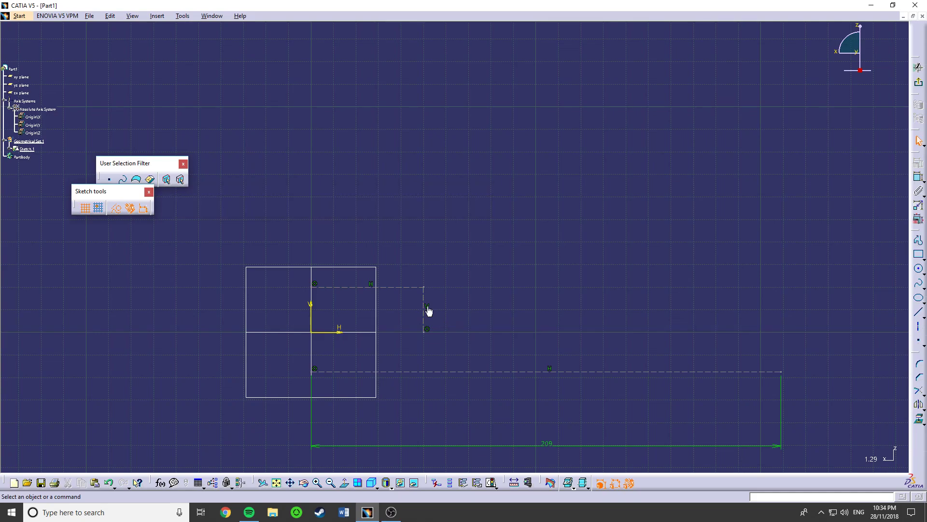
# - Dimension the distance from the xy plane to the short horizontal line above it and set it to 9.5 mm
pyautogui.keyDown('ctrl'); pyautogui.click(372, 332); pyautogui.keyUp('ctrl')
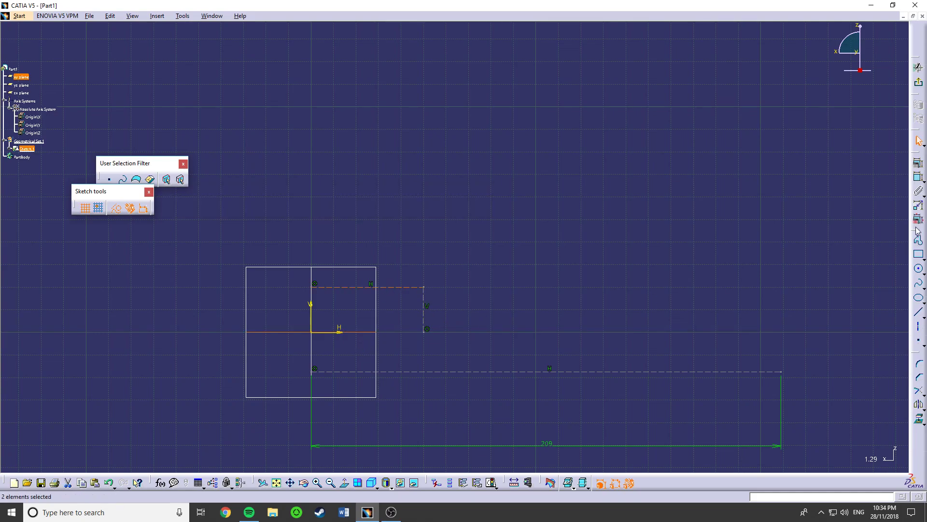
pyautogui.click(919, 177)
pyautogui.click(673, 233)
pyautogui.doubleClick(677, 235)
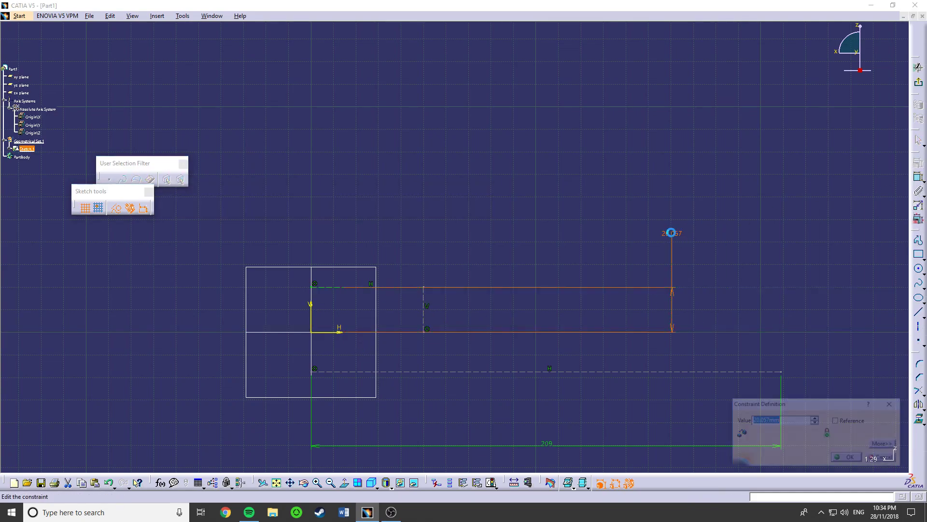
pyautogui.write('9.5')
pyautogui.press('Return')
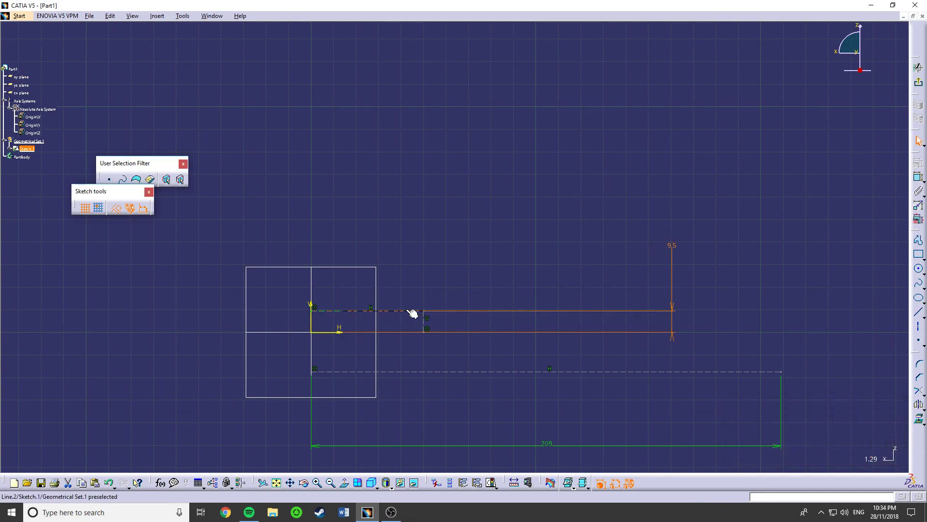
# - Dimension the distance from the V axis to the short vertical line and set it to 52 mm
pyautogui.click(425, 322)
pyautogui.click(918, 177)
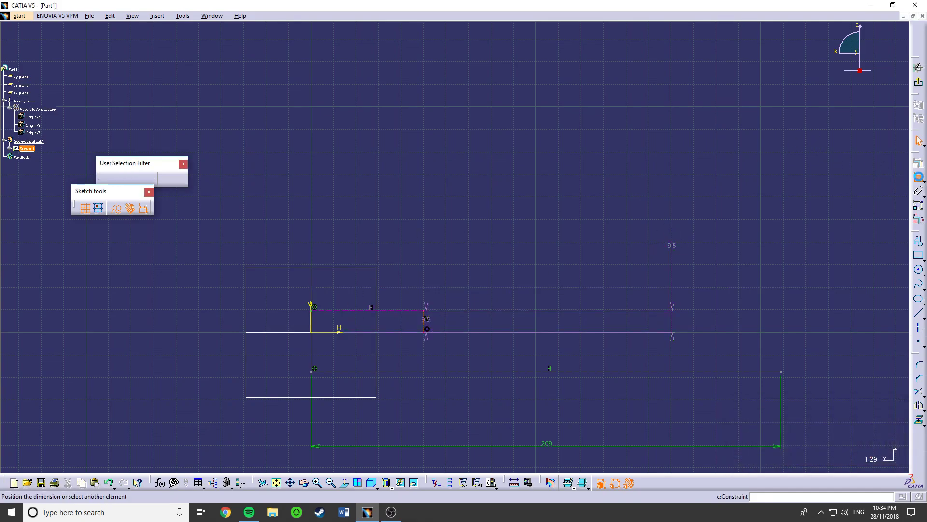
pyautogui.click(314, 325)
pyautogui.click(347, 227)
pyautogui.doubleClick(352, 228)
pyautogui.write('50')
pyautogui.press('Return')
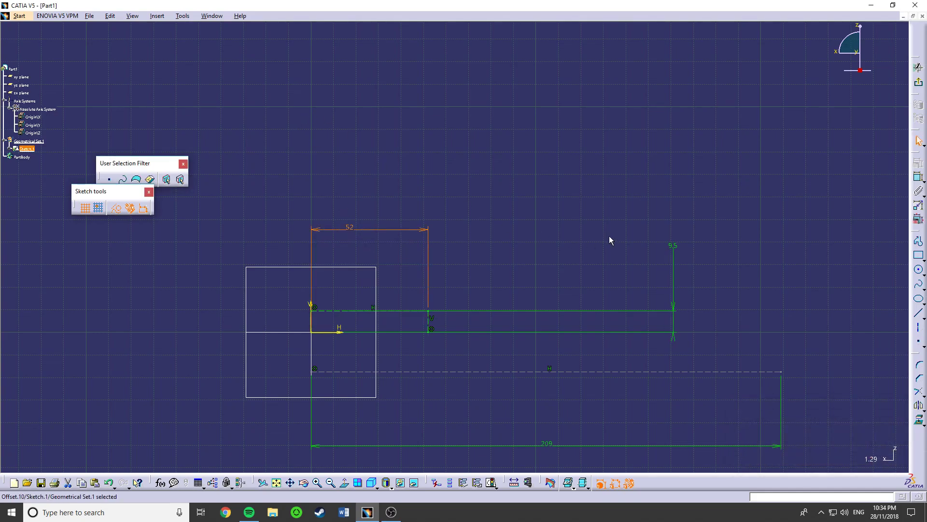
# - Move the 9.5 mm dimension text between its extension lines and shift the 209 mm line slightly further down
pyautogui.moveTo(676, 248); pyautogui.dragTo(681, 327)
pyautogui.moveTo(463, 358); pyautogui.dragTo(455, 308, button='middle')
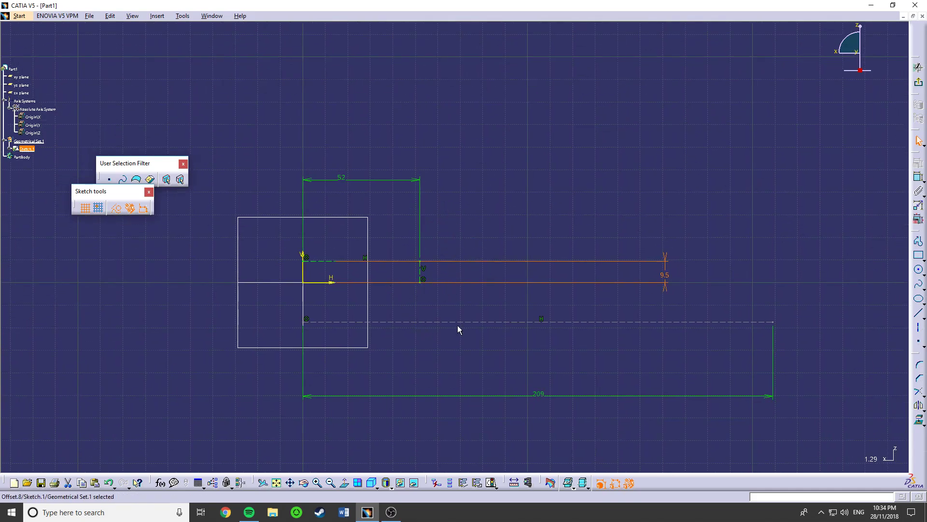
pyautogui.moveTo(466, 324); pyautogui.dragTo(465, 337)
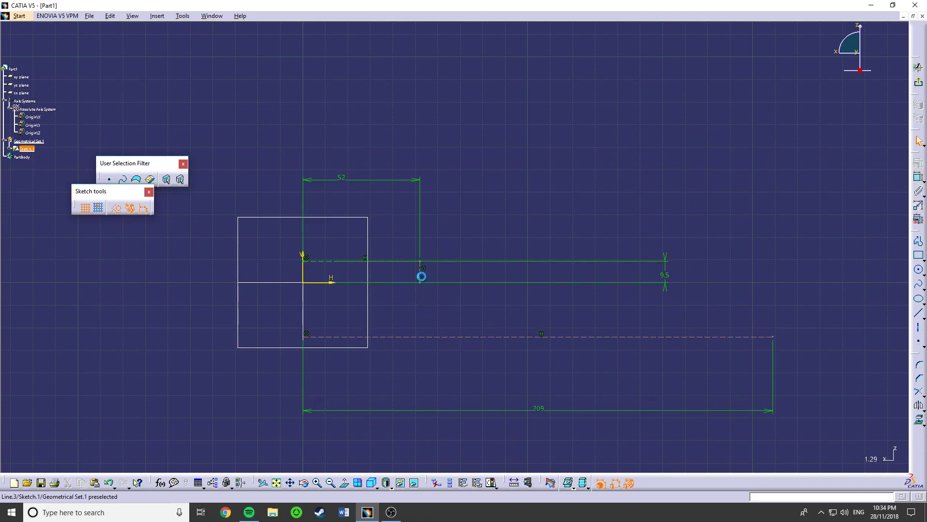
# - Mirror the short horizontal and vertical construction lines about the H axis
pyautogui.click(405, 261)
pyautogui.click(507, 315)
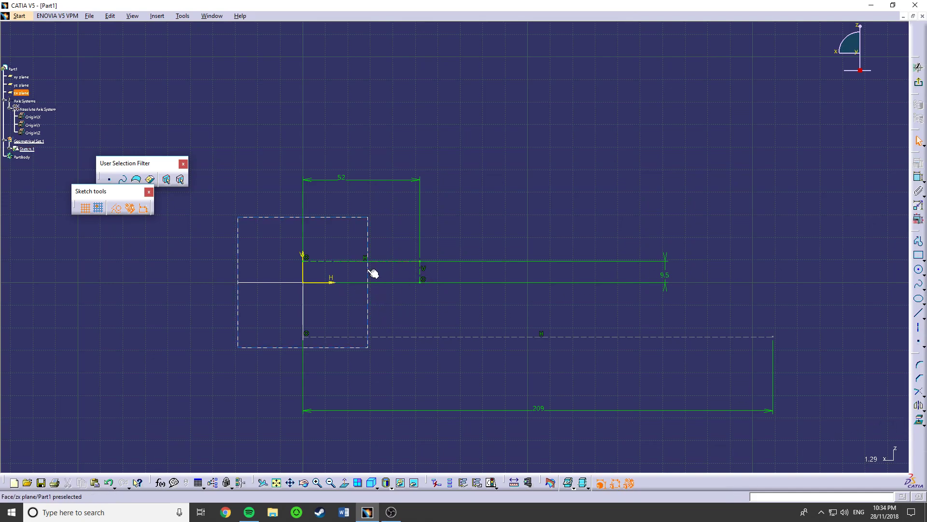
pyautogui.click(328, 267)
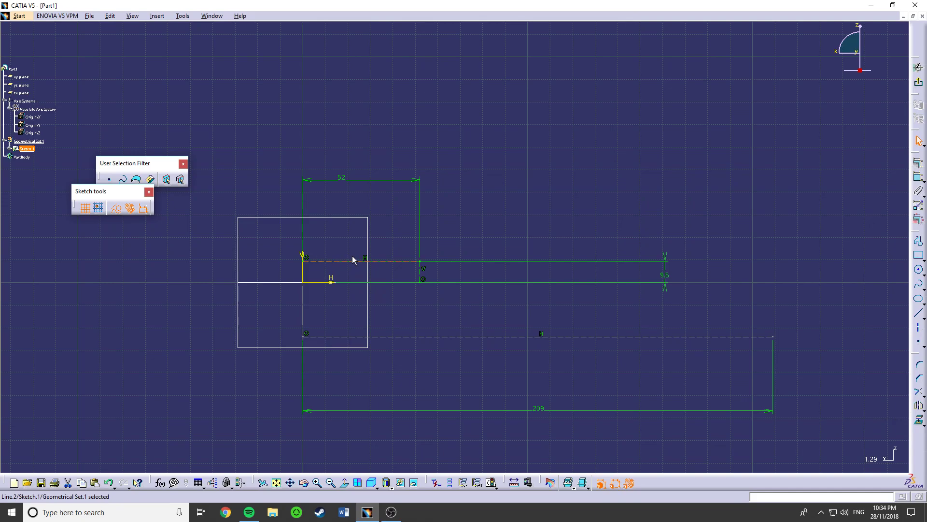
pyautogui.keyDown('ctrl'); pyautogui.click(420, 271); pyautogui.keyUp('ctrl')
pyautogui.click(919, 407)
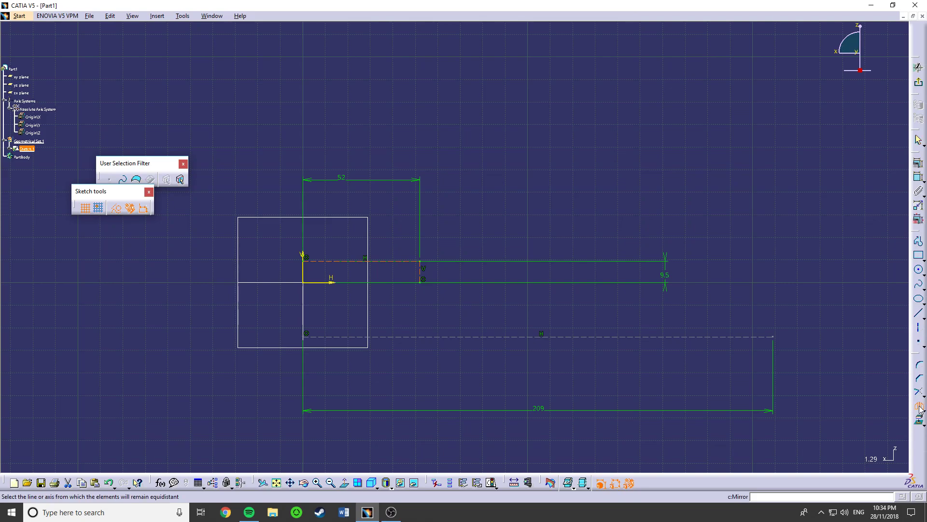
pyautogui.moveTo(334, 285)
pyautogui.mouseDown(button='middle')
pyautogui.moveTo(317, 302)
pyautogui.moveTo(367, 314)
pyautogui.mouseUp(button='middle')
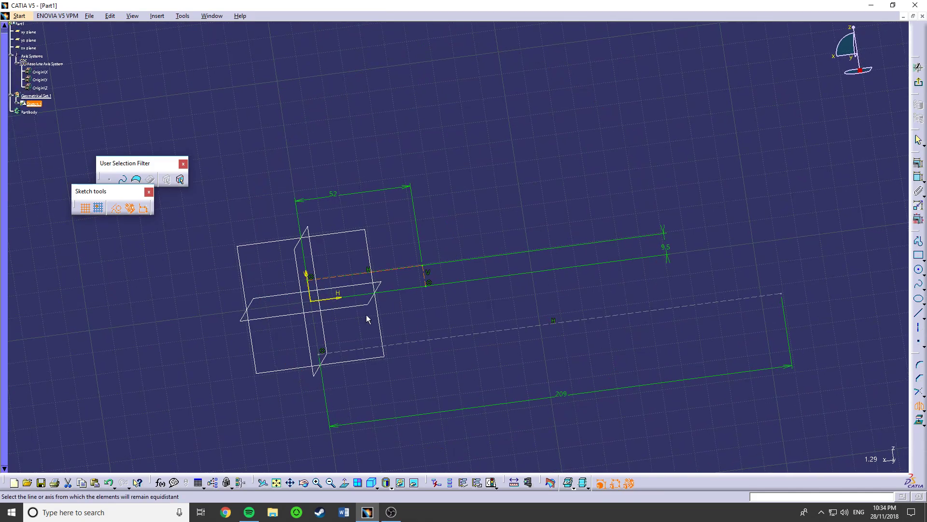
pyautogui.click(341, 300)
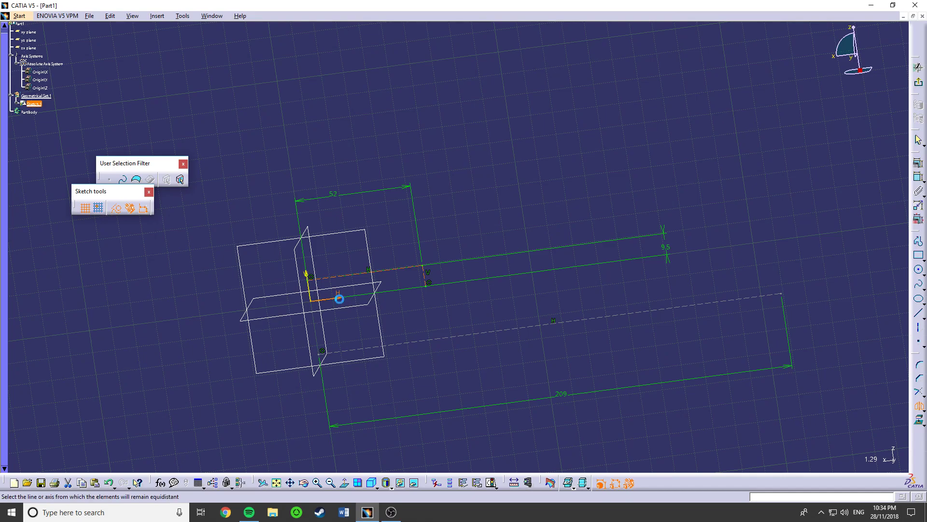
pyautogui.click(344, 483)
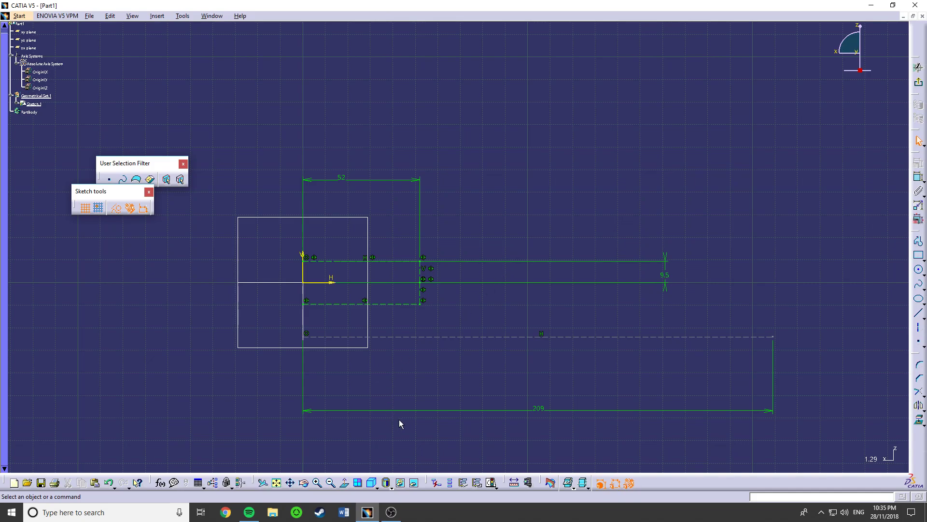
# - Sketch a construction circle of about 11.8 mm radius above the 209 mm line, tangent to it and just beyond the short vertical line
pyautogui.moveTo(407, 315)
pyautogui.mouseDown(button='middle')
pyautogui.moveTo(394, 298)
pyautogui.moveTo(441, 315)
pyautogui.moveTo(525, 369)
pyautogui.mouseUp(button='middle')
pyautogui.click(345, 483)
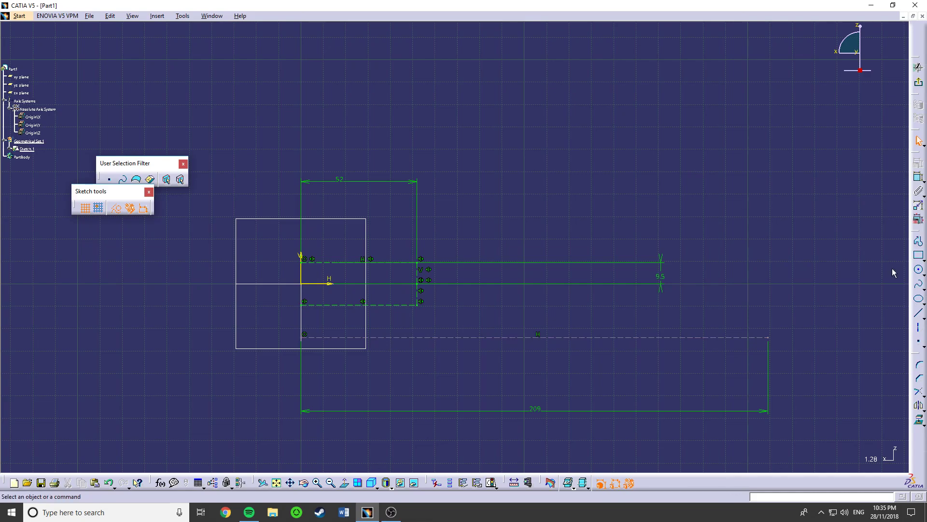
pyautogui.click(918, 270)
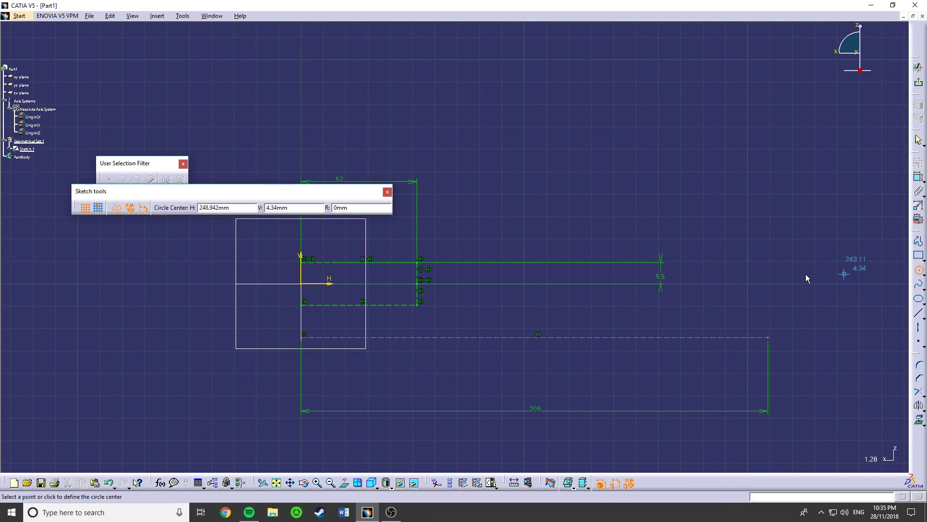
pyautogui.click(468, 311)
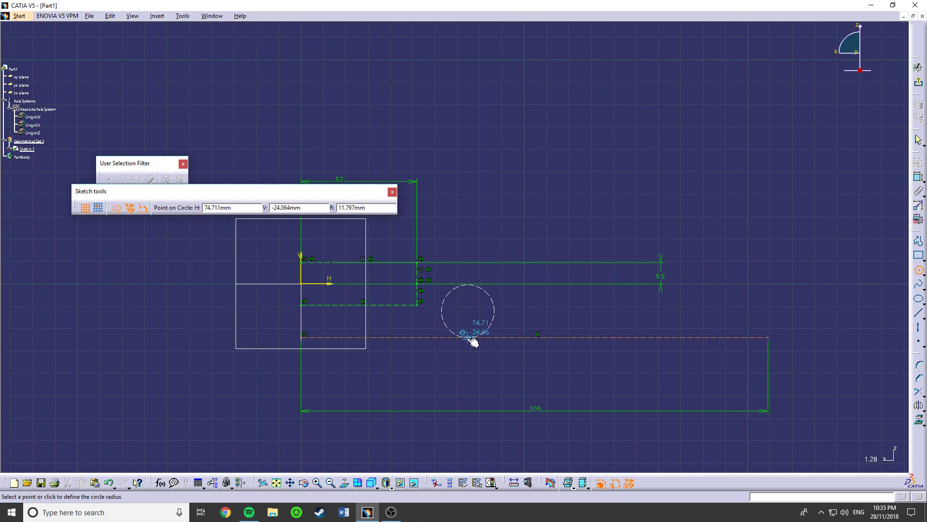
pyautogui.click(469, 338)
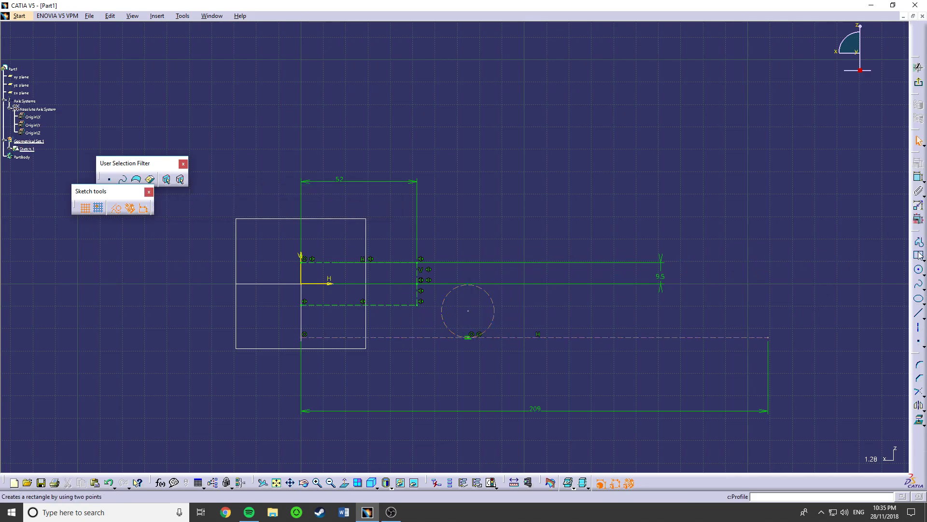
# - Sketch a second construction circle about 28.9 mm in diameter above the far end of the 209 mm line
pyautogui.click(918, 271)
pyautogui.click(716, 285)
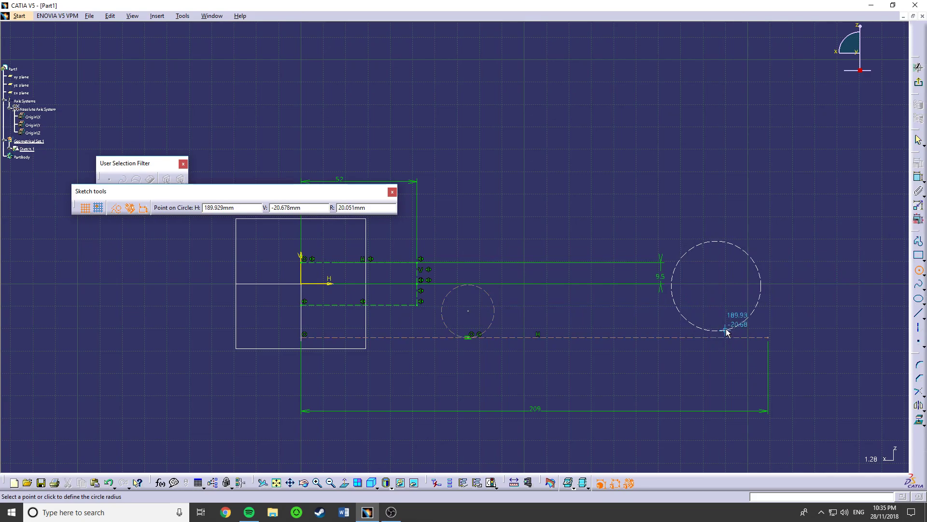
pyautogui.click(742, 306)
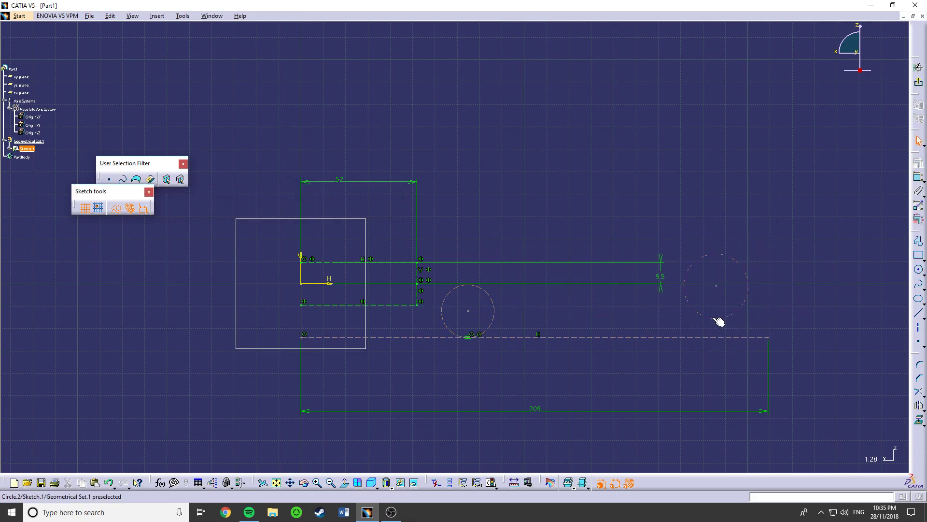
# - Constrain the second circle to be tangent to the 209 mm line
pyautogui.click(719, 321)
pyautogui.keyDown('ctrl'); pyautogui.click(726, 339); pyautogui.keyUp('ctrl')
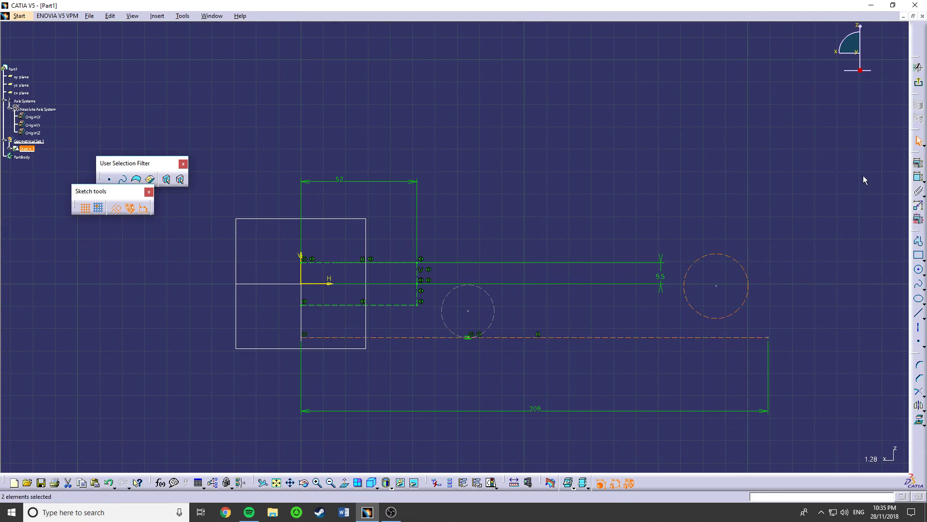
pyautogui.click(919, 165)
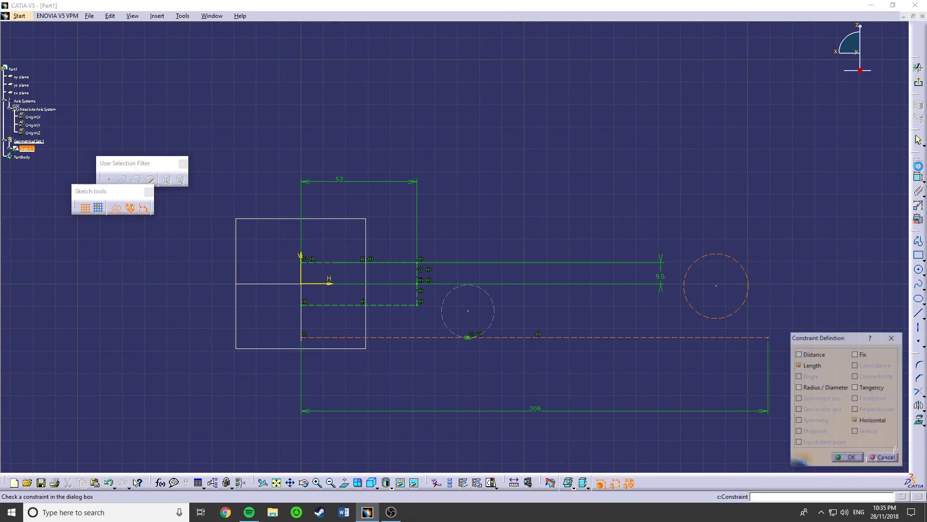
pyautogui.click(873, 387)
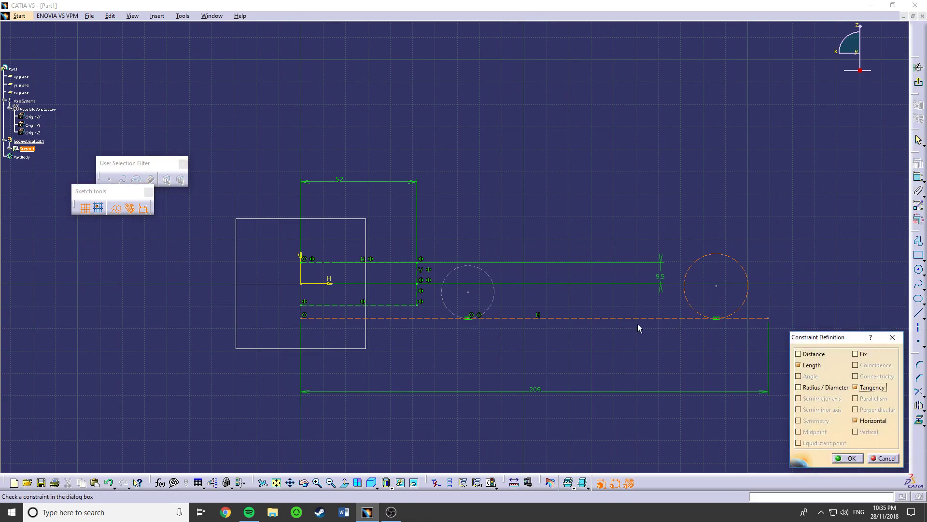
pyautogui.click(848, 459)
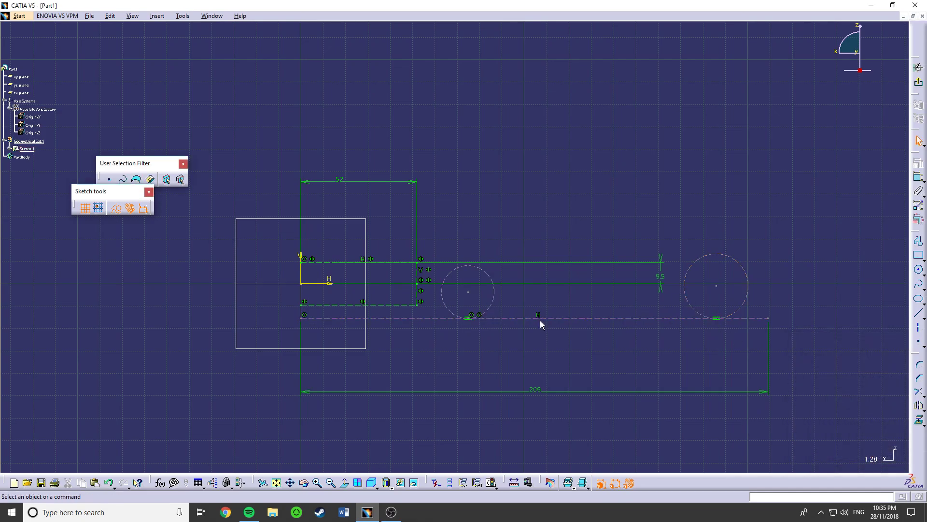
pyautogui.click(918, 269)
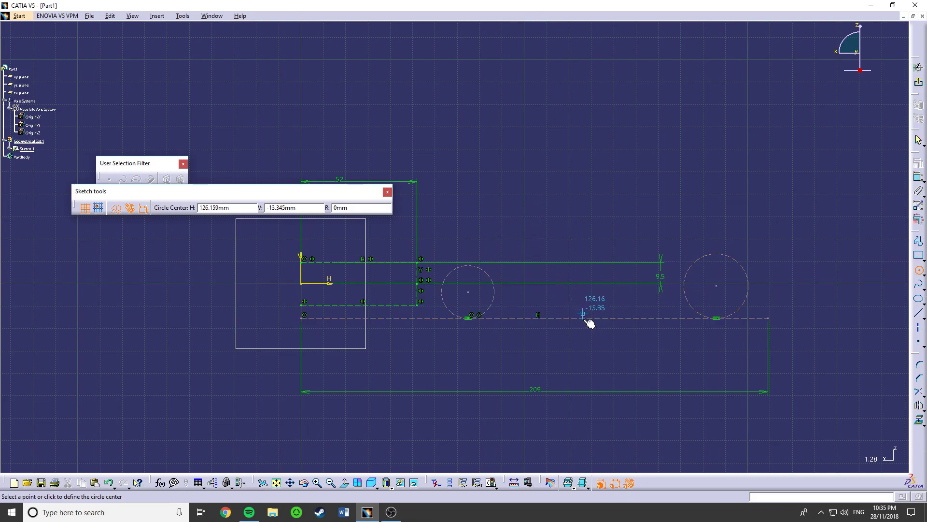
pyautogui.click(584, 355)
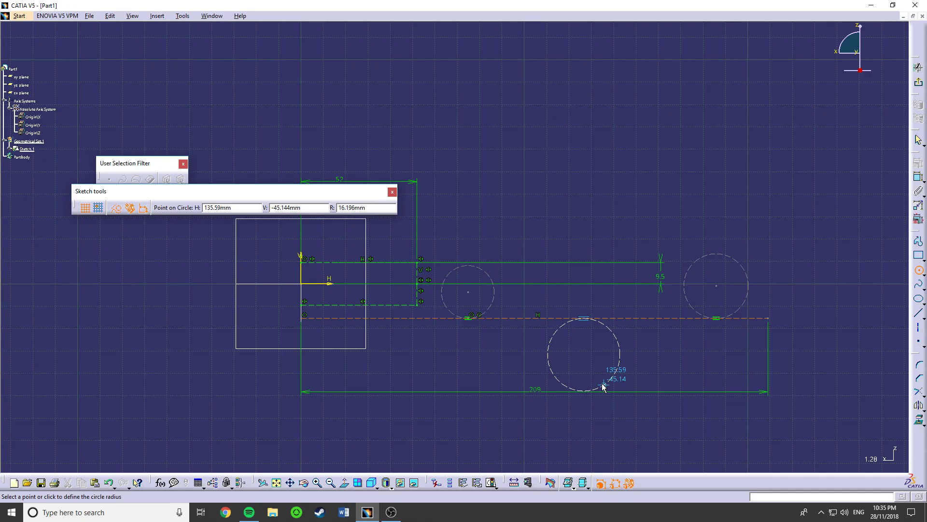
pyautogui.press('Escape')
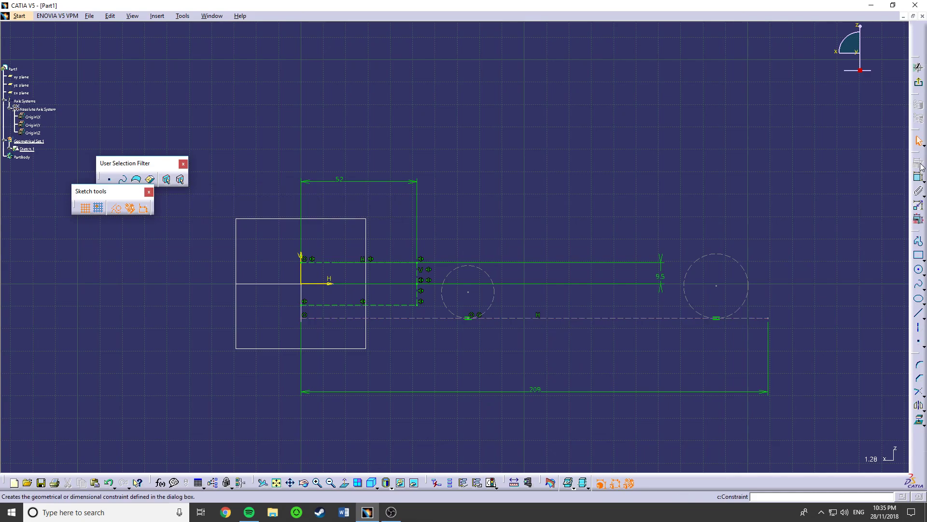
# - Shift the 209 mm line down with its tangent circles and dimension the right circle's diameter at 33 mm
pyautogui.moveTo(494, 318); pyautogui.dragTo(496, 345)
pyautogui.click(496, 345)
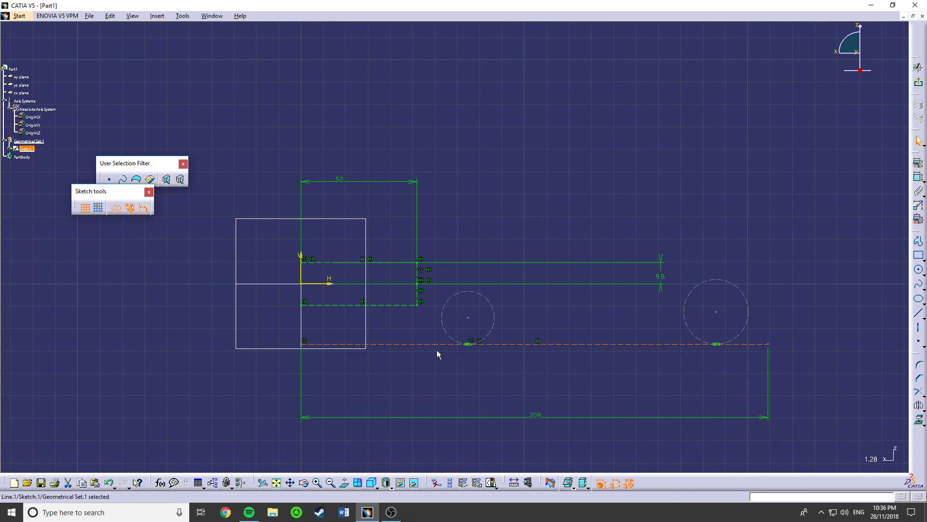
pyautogui.keyDown('ctrl'); pyautogui.click(705, 342); pyautogui.keyUp('ctrl')
pyautogui.click(919, 177)
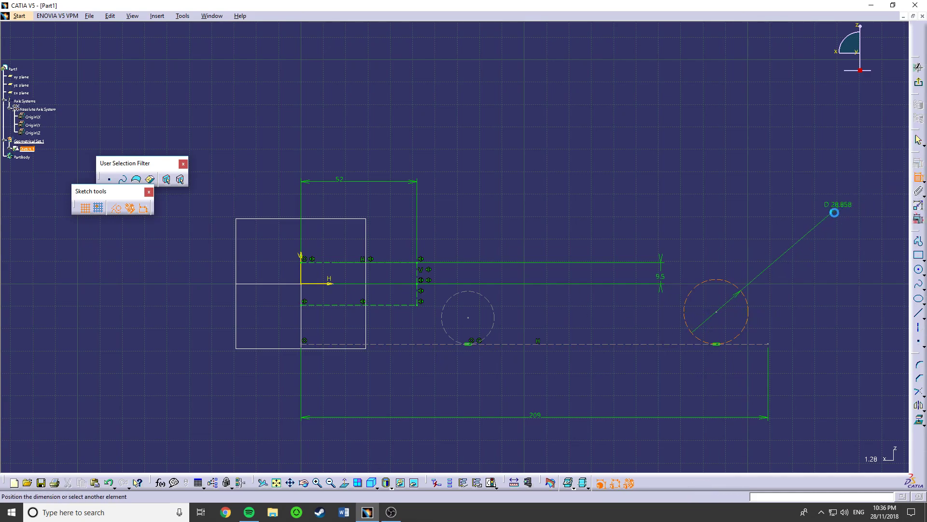
pyautogui.click(838, 220)
pyautogui.doubleClick(833, 218)
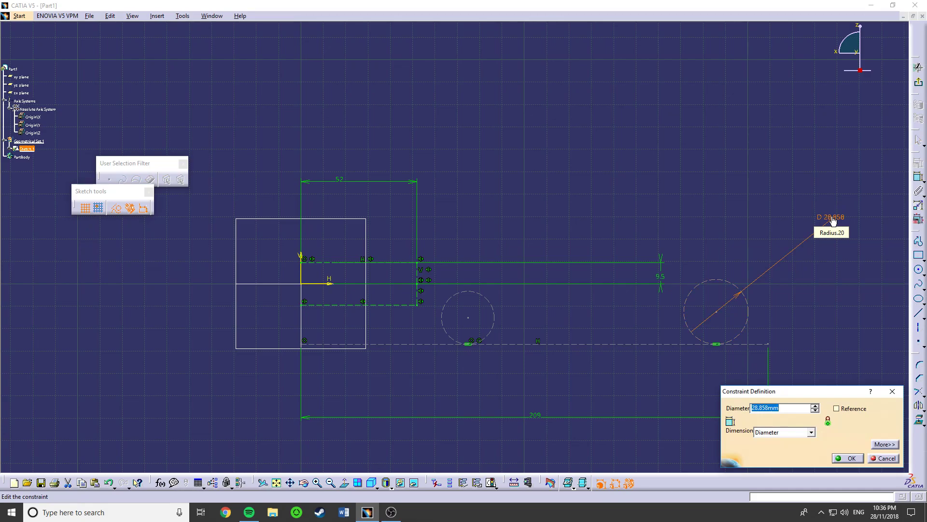
pyautogui.write('32')
pyautogui.press('Return')
# - Dimension the left circle's diameter and set it to 33 mm
pyautogui.click(492, 326)
pyautogui.click(916, 180)
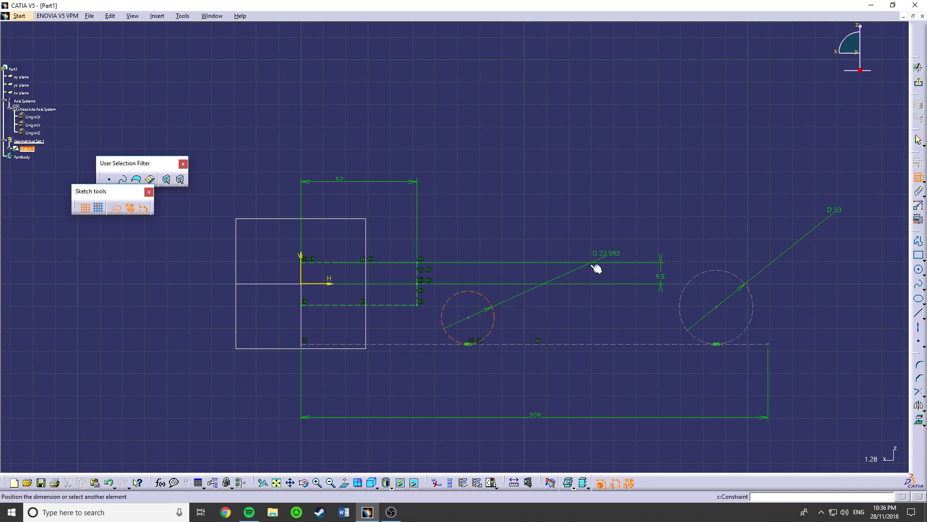
pyautogui.doubleClick(533, 303)
pyautogui.write('33')
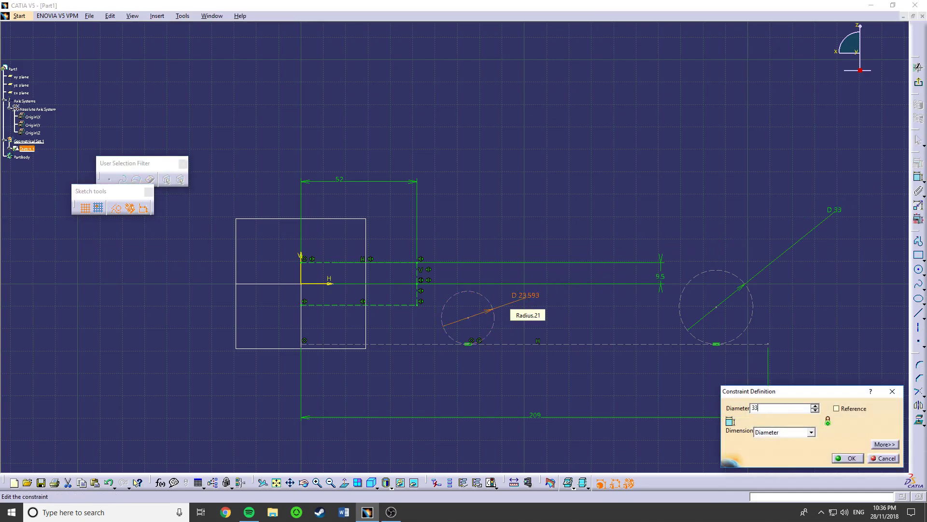
pyautogui.press('Return')
# - Shift the 209 mm line slightly further down and move the right circle closer to the left one
pyautogui.moveTo(493, 344); pyautogui.dragTo(496, 352)
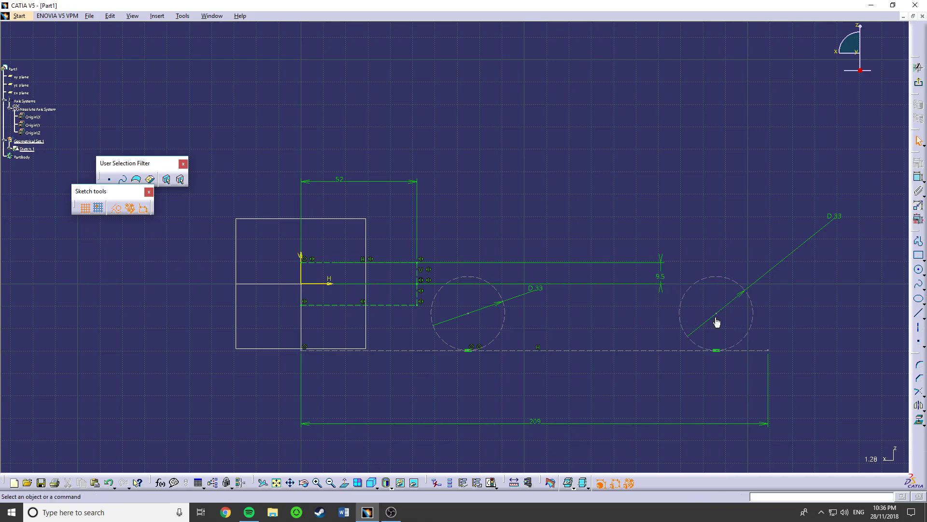
pyautogui.moveTo(716, 315); pyautogui.dragTo(653, 320)
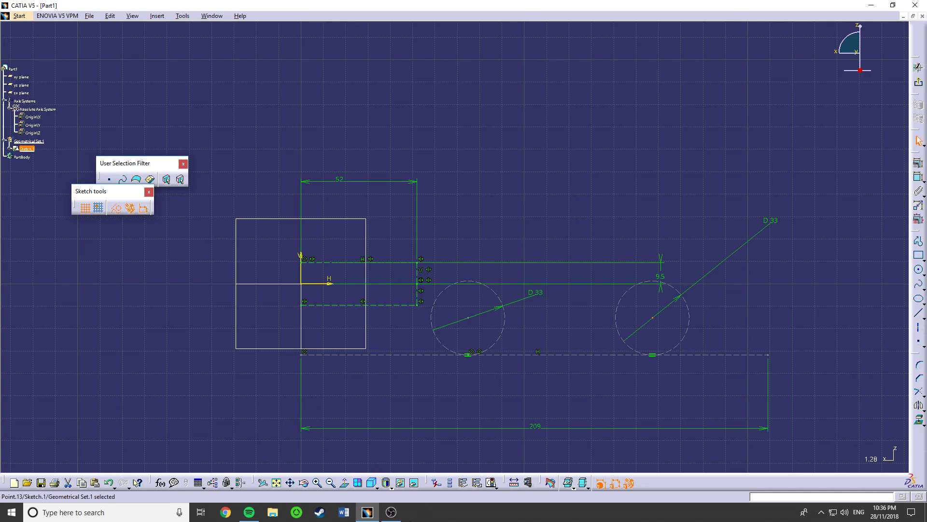
pyautogui.moveTo(522, 355)
pyautogui.mouseDown()
pyautogui.moveTo(544, 369)
pyautogui.moveTo(534, 349)
pyautogui.moveTo(518, 356)
pyautogui.mouseUp()
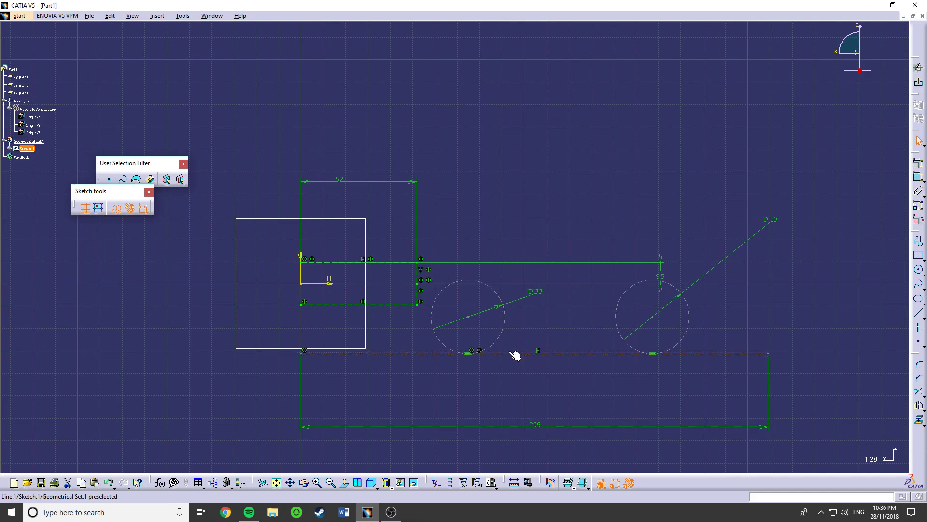
pyautogui.click(916, 180)
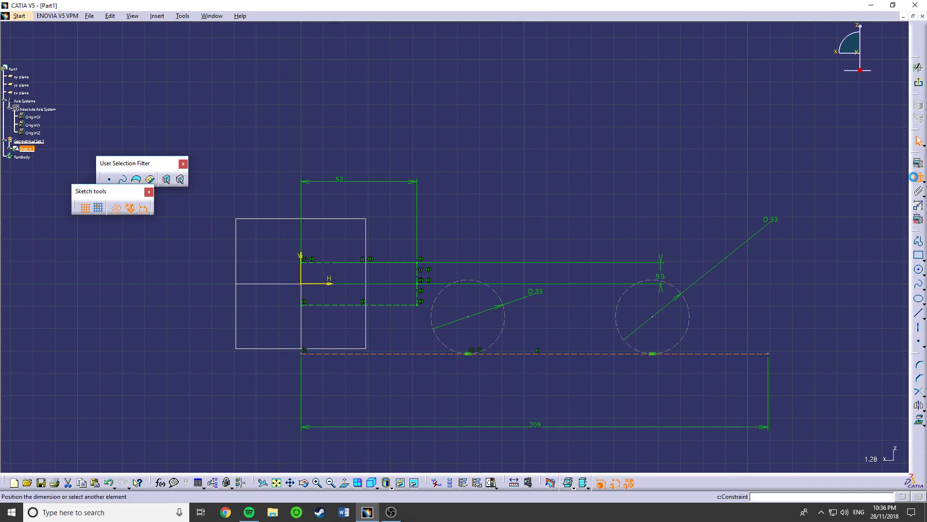
pyautogui.press('Escape')
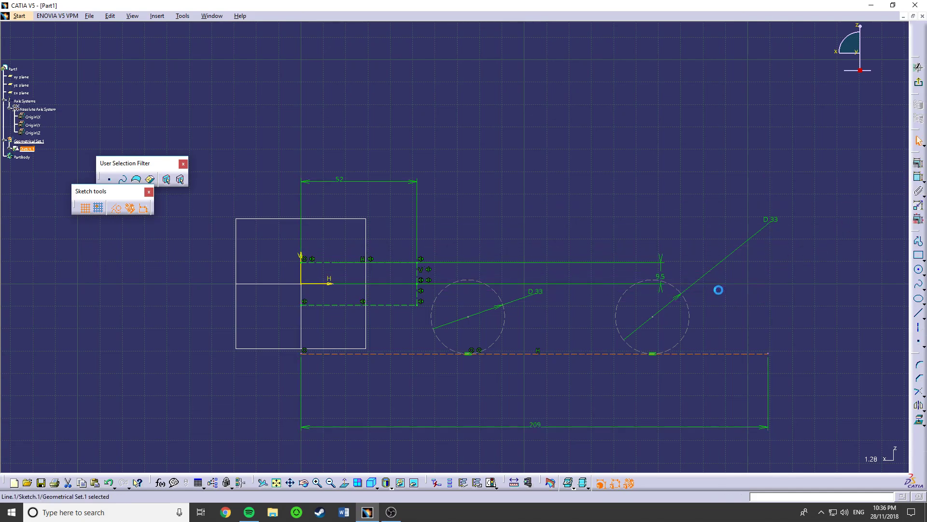
pyautogui.click(471, 317)
pyautogui.click(526, 329)
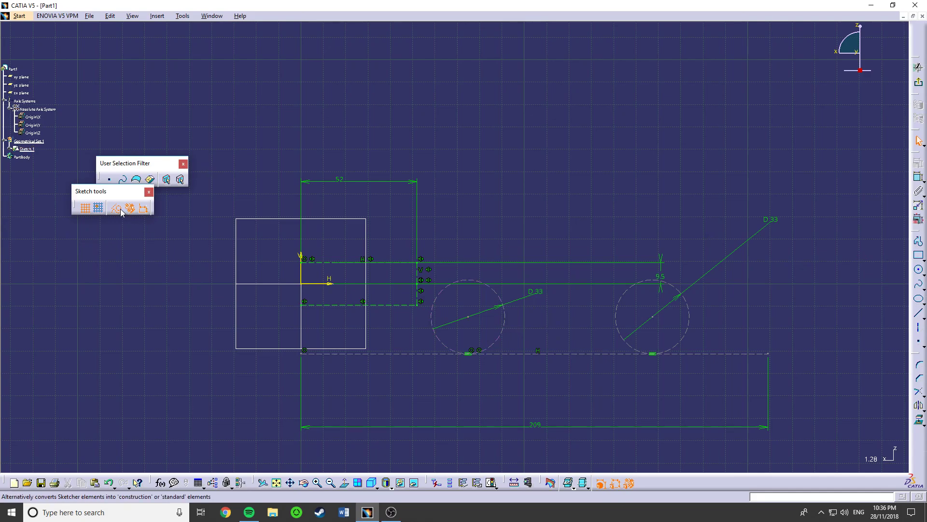
# - Convert both 33 mm circles from construction to standard elements
pyautogui.click(502, 323)
pyautogui.keyDown('ctrl'); pyautogui.click(623, 336); pyautogui.keyUp('ctrl')
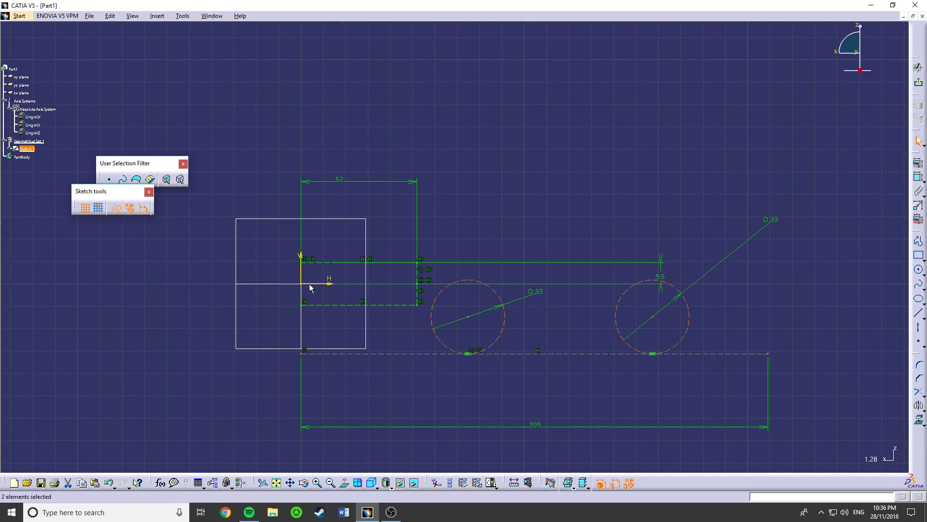
pyautogui.click(115, 208)
pyautogui.click(452, 392)
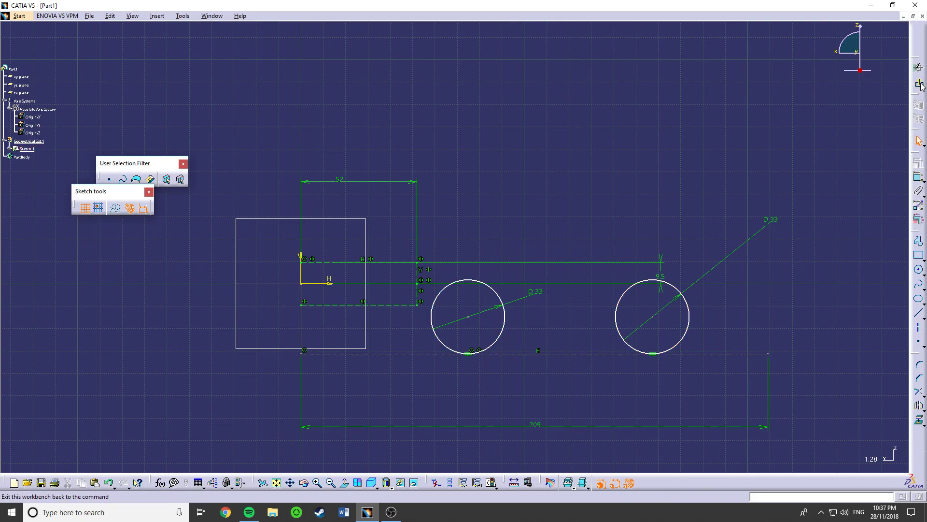
# - Exit the sketch to view the two circles in 3D and reopen the sketch for editing
pyautogui.click(918, 68)
pyautogui.click(919, 115)
pyautogui.click(919, 83)
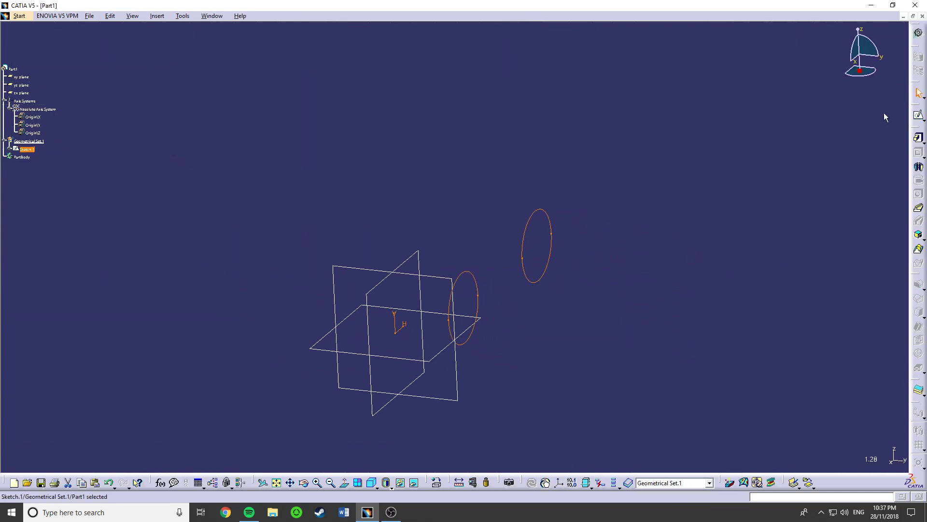
pyautogui.click(918, 115)
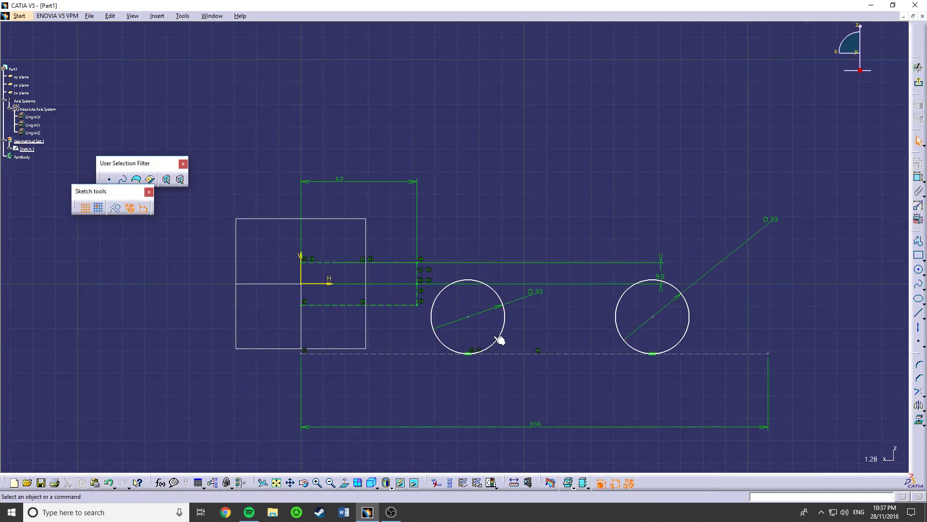
# - Dimension the distance between the lower short horizontal line and the 209 mm line and set it to 21 mm
pyautogui.moveTo(511, 335)
pyautogui.mouseDown()
pyautogui.moveTo(598, 331)
pyautogui.moveTo(571, 269)
pyautogui.moveTo(511, 219)
pyautogui.moveTo(485, 373)
pyautogui.moveTo(511, 351)
pyautogui.mouseUp()
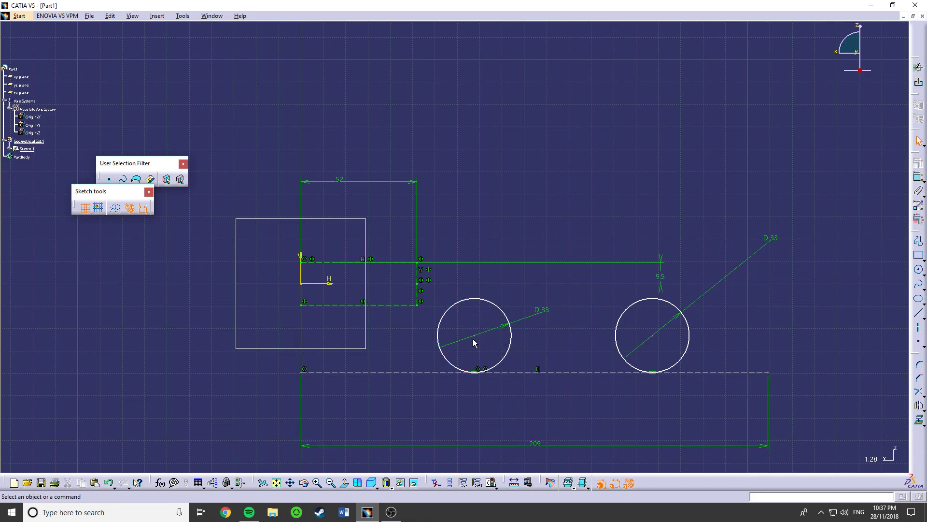
pyautogui.click(554, 370)
pyautogui.click(919, 180)
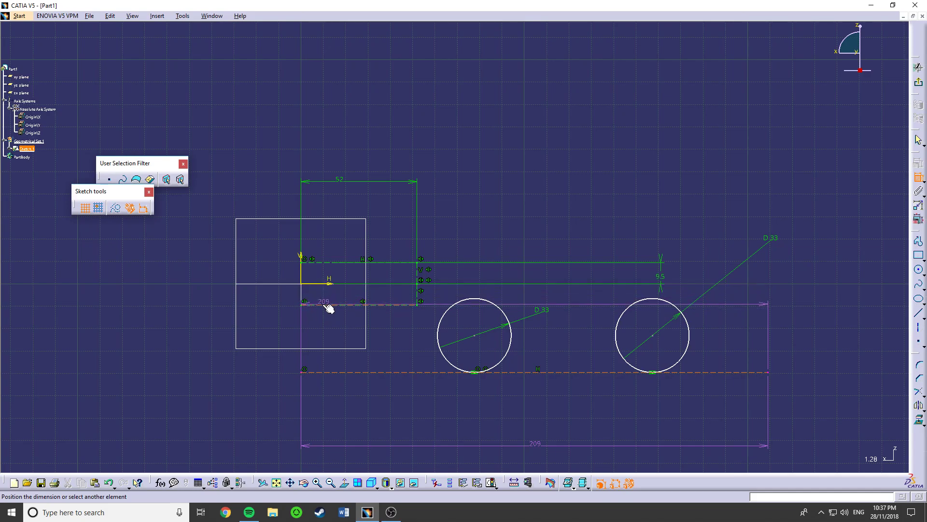
pyautogui.click(346, 305)
pyautogui.click(265, 332)
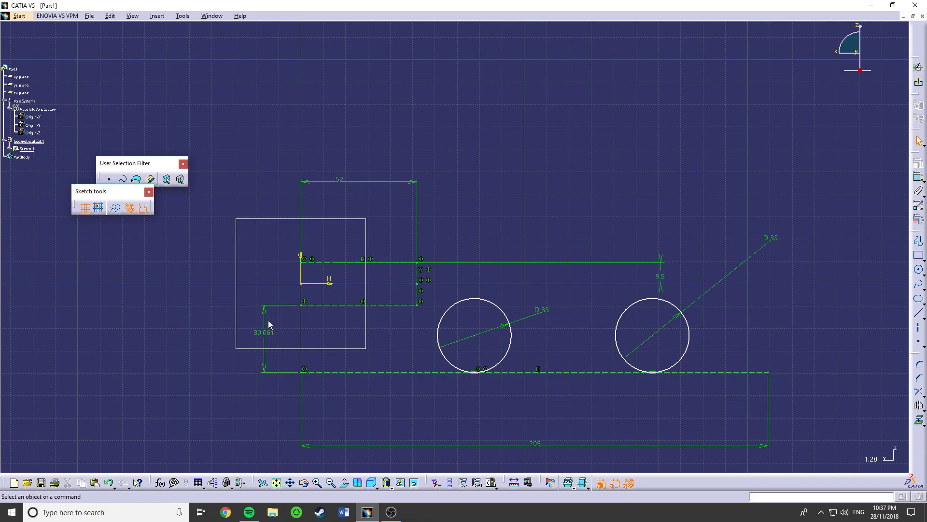
pyautogui.doubleClick(265, 331)
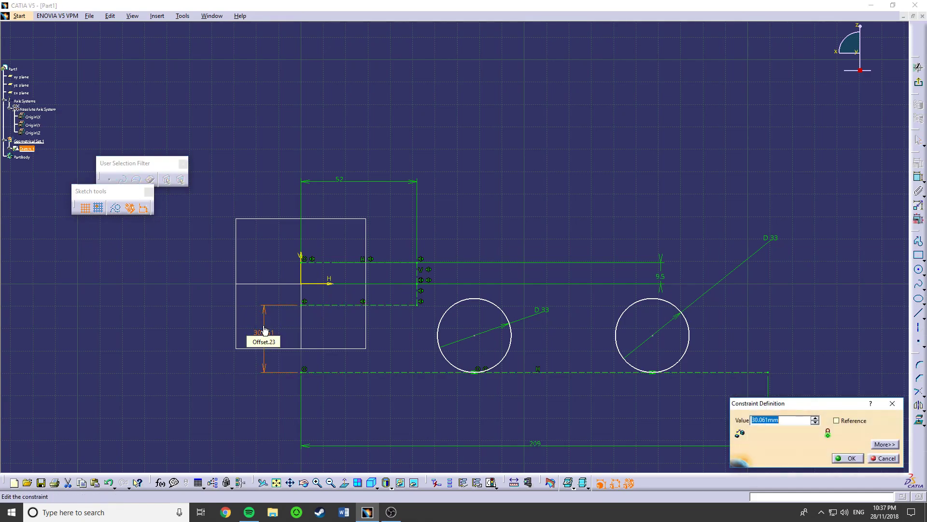
pyautogui.write('21')
pyautogui.press('Return')
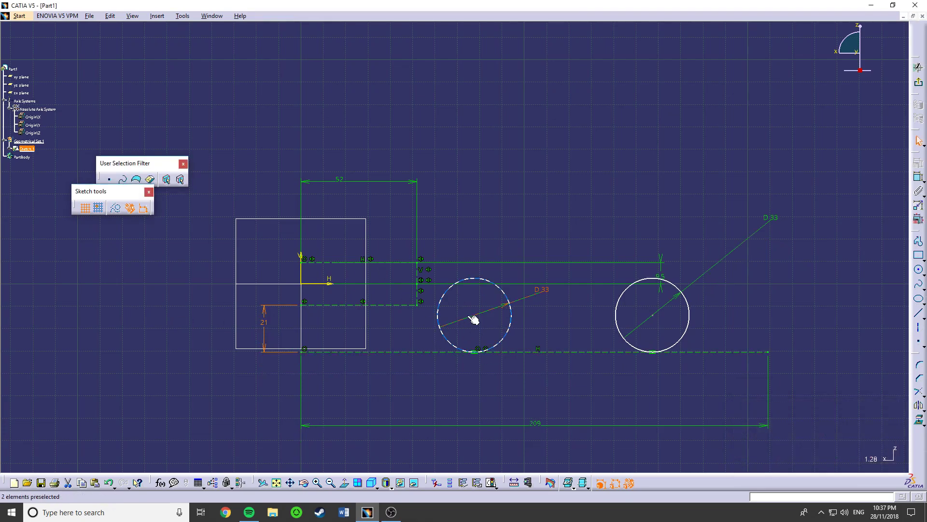
# - Dimension the horizontal distance from the V axis to the left circle's centre and set it to 45 mm
pyautogui.moveTo(479, 320)
pyautogui.mouseDown()
pyautogui.moveTo(456, 320)
pyautogui.moveTo(464, 317)
pyautogui.mouseUp()
pyautogui.click(919, 178)
pyautogui.click(305, 272)
pyautogui.click(437, 338)
pyautogui.doubleClick(397, 389)
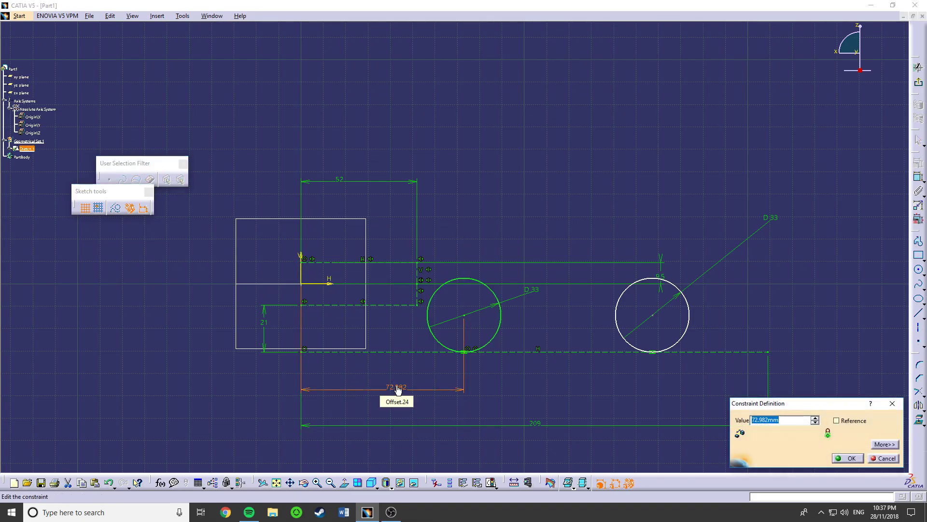
pyautogui.write('45')
pyautogui.press('Return')
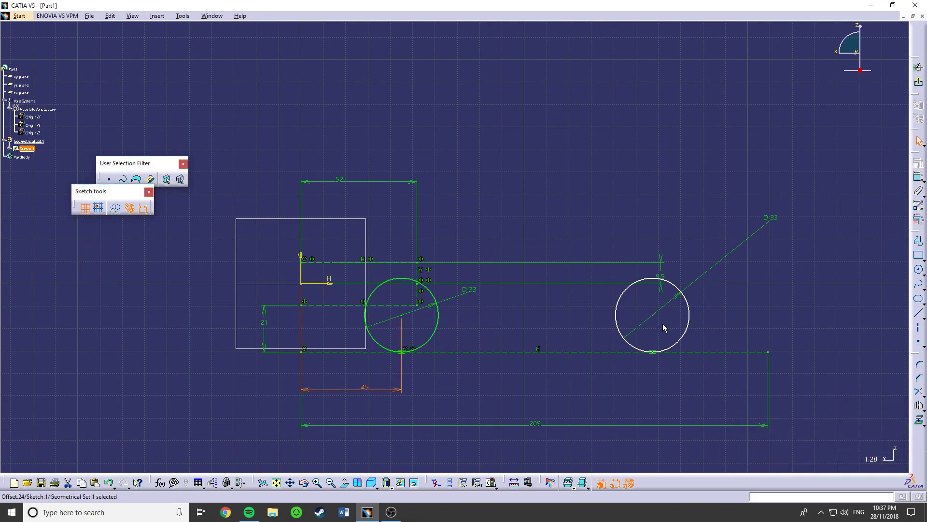
# - Dimension the horizontal distance from the V axis to the right circle's centre and set it to 140 mm
pyautogui.click(918, 179)
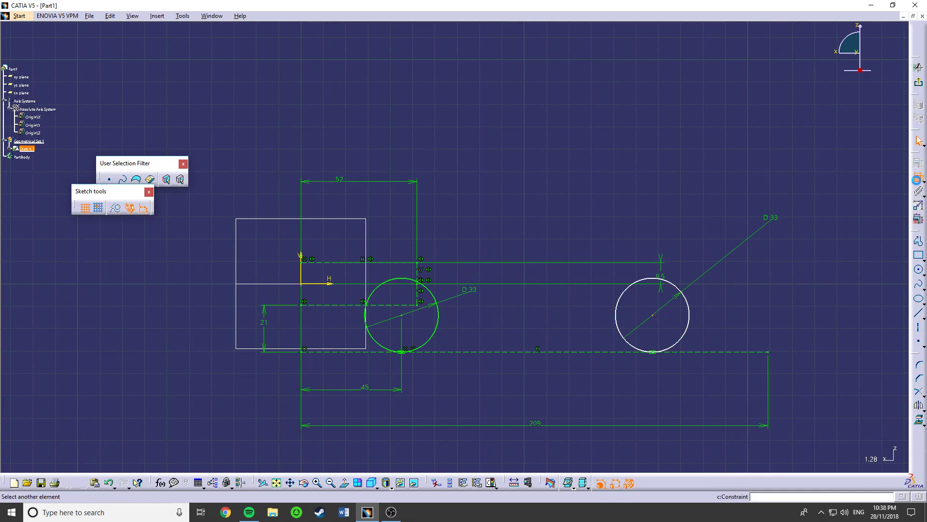
pyautogui.click(403, 316)
pyautogui.click(302, 266)
pyautogui.click(356, 407)
pyautogui.write('140')
pyautogui.press('Return')
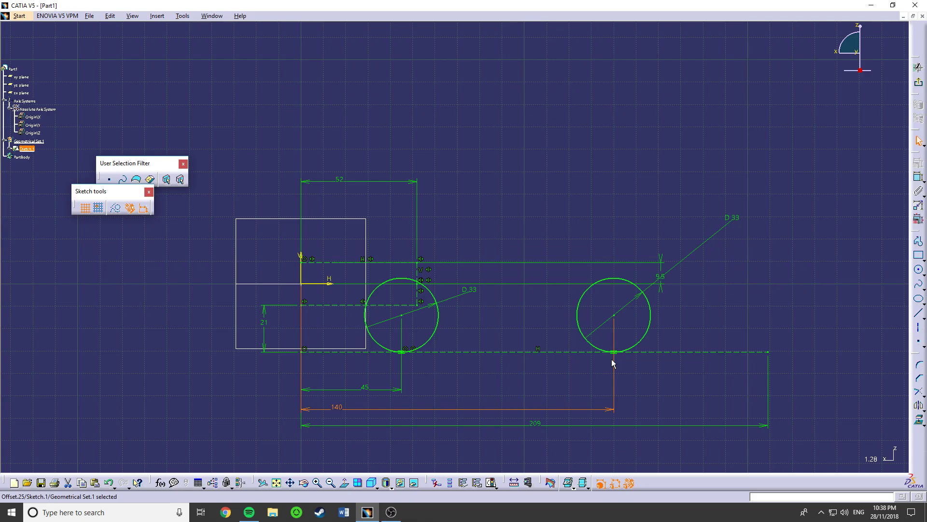
# - Exit the sketch to view the spaced circles in 3D and reopen the sketch for editing
pyautogui.click(918, 82)
pyautogui.moveTo(488, 309); pyautogui.dragTo(500, 200, button='middle')
pyautogui.scroll(-1, 449, 290)
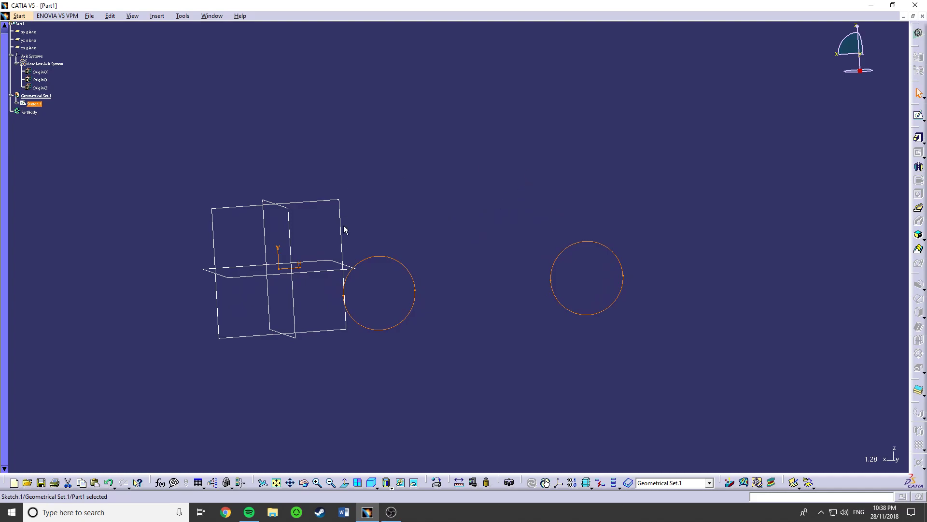
pyautogui.doubleClick(614, 251)
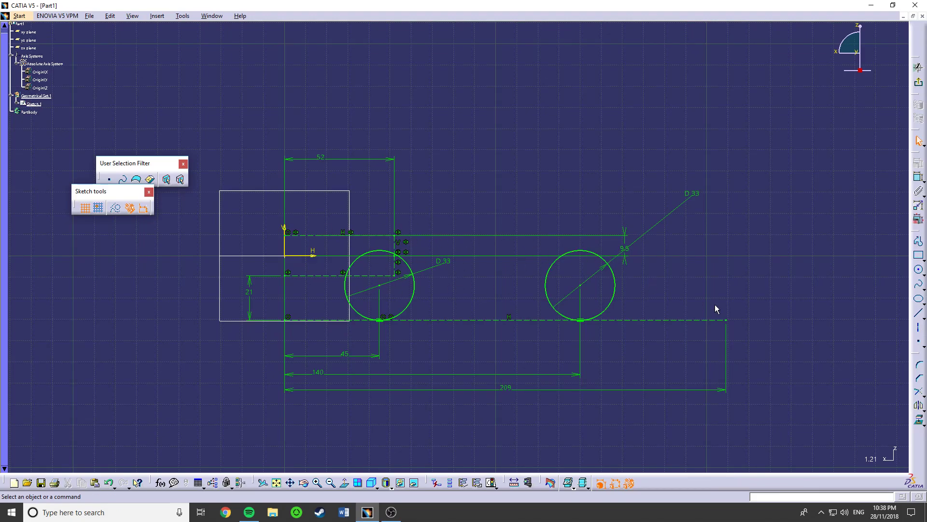
# - Sketch a closed construction rectangle about 36 mm wide between the two circles, spanning from the H axis down to the base line
pyautogui.click(920, 247)
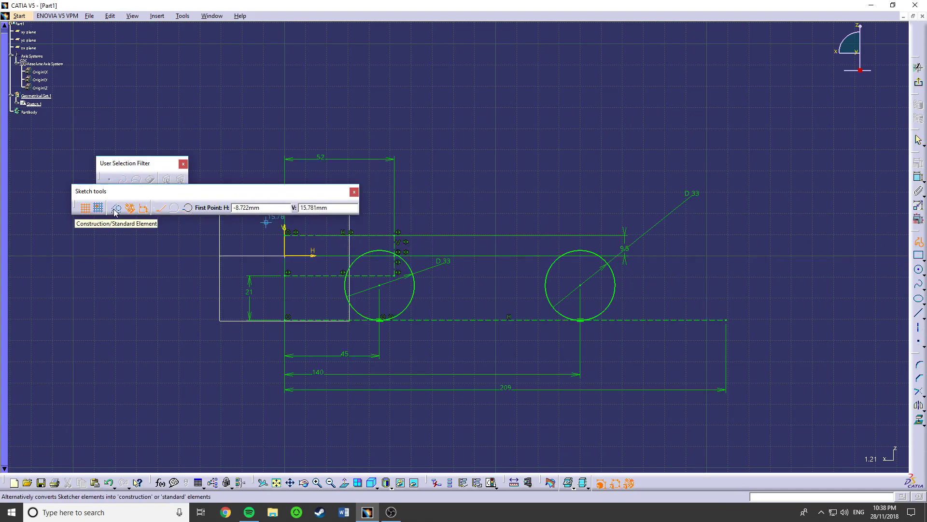
pyautogui.click(425, 253)
pyautogui.click(498, 255)
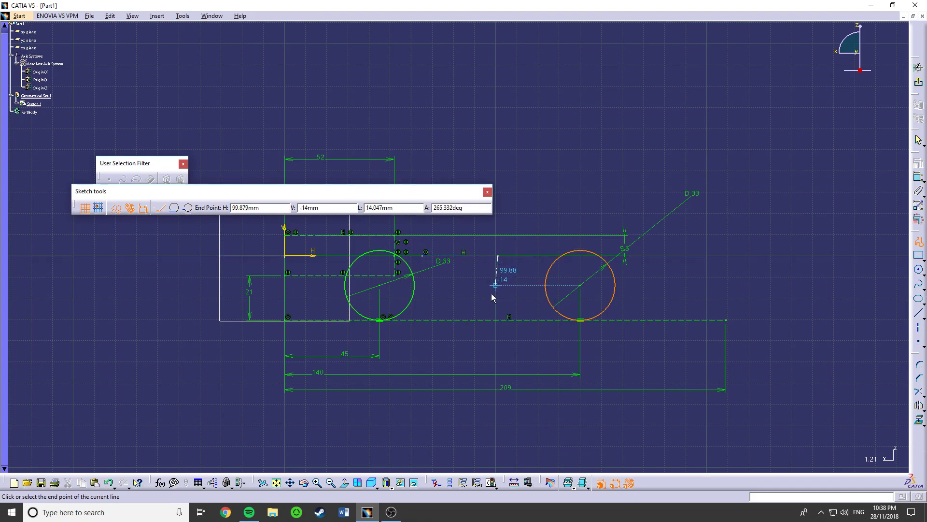
pyautogui.click(498, 319)
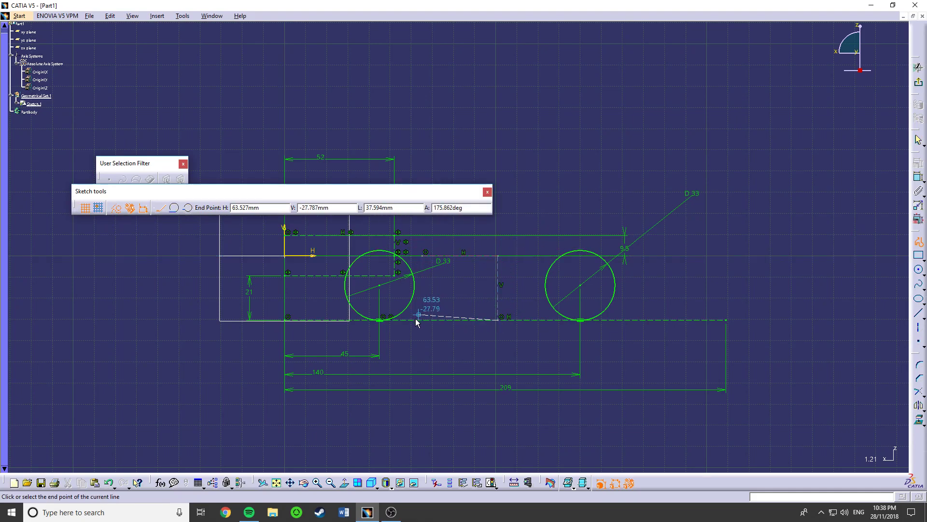
pyautogui.click(423, 320)
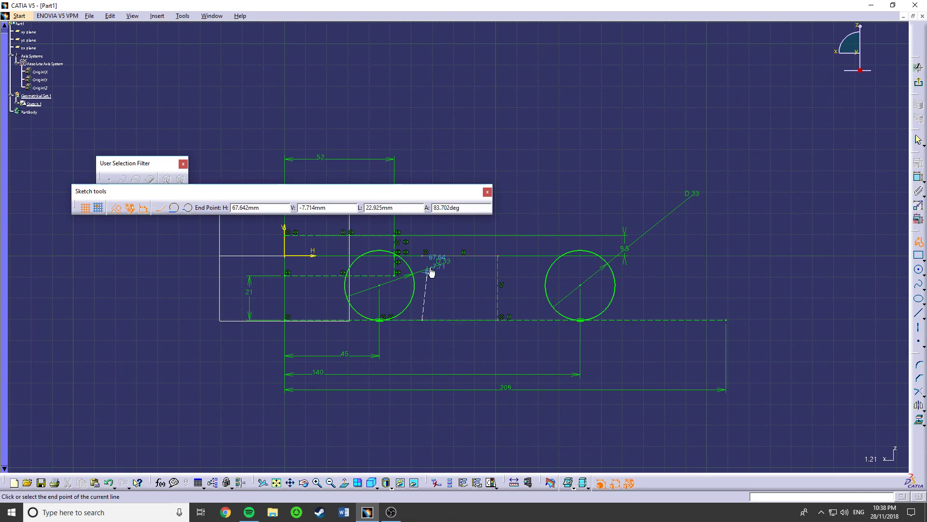
pyautogui.click(425, 252)
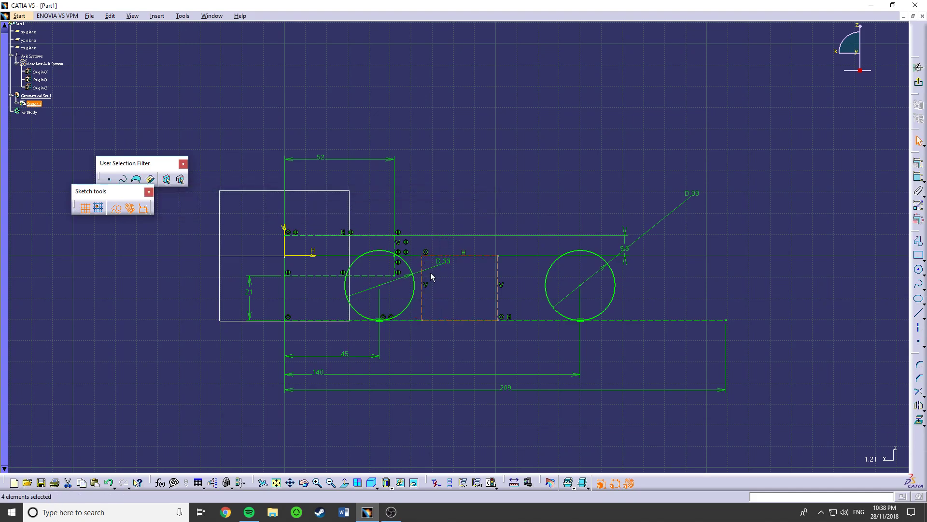
# - Set the distance from the V axis to the right circle's centre to 160 mm
pyautogui.doubleClick(327, 374)
pyautogui.write('160')
pyautogui.press('Return')
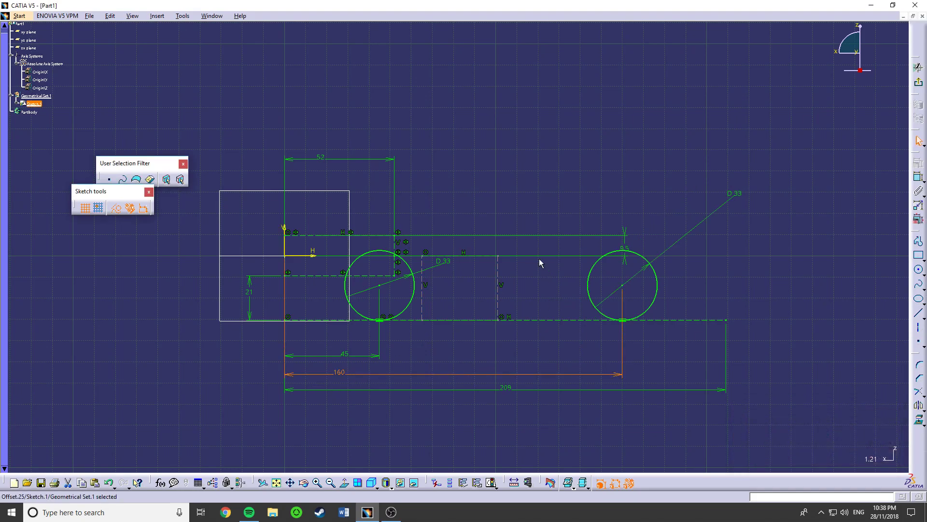
# - Move the rectangle's right side towards the right circle and dimension the gap between them as 15 mm
pyautogui.click(681, 305)
pyautogui.moveTo(498, 307); pyautogui.dragTo(537, 306)
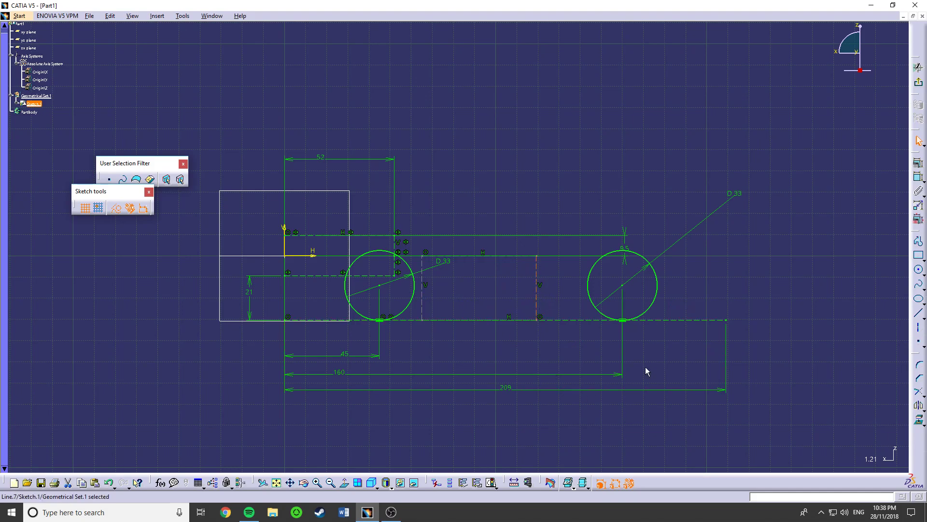
pyautogui.click(918, 177)
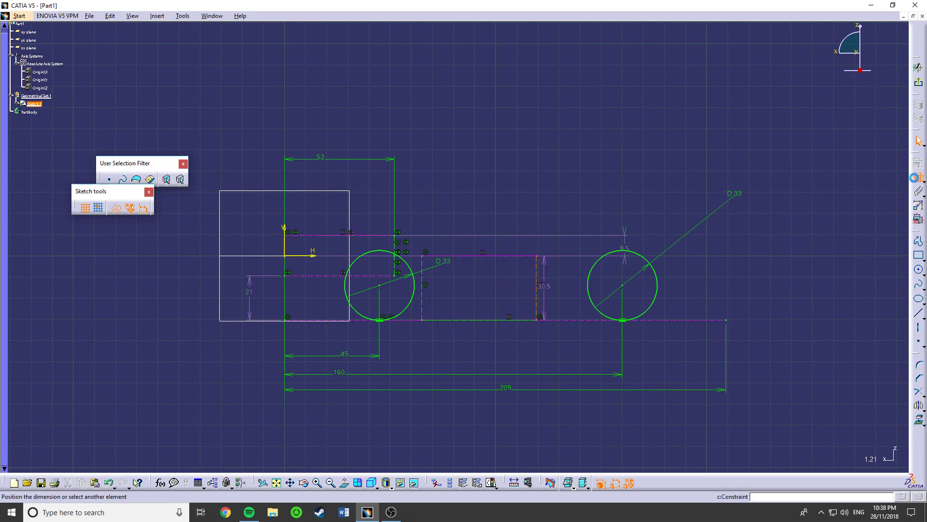
pyautogui.click(589, 296)
pyautogui.click(563, 356)
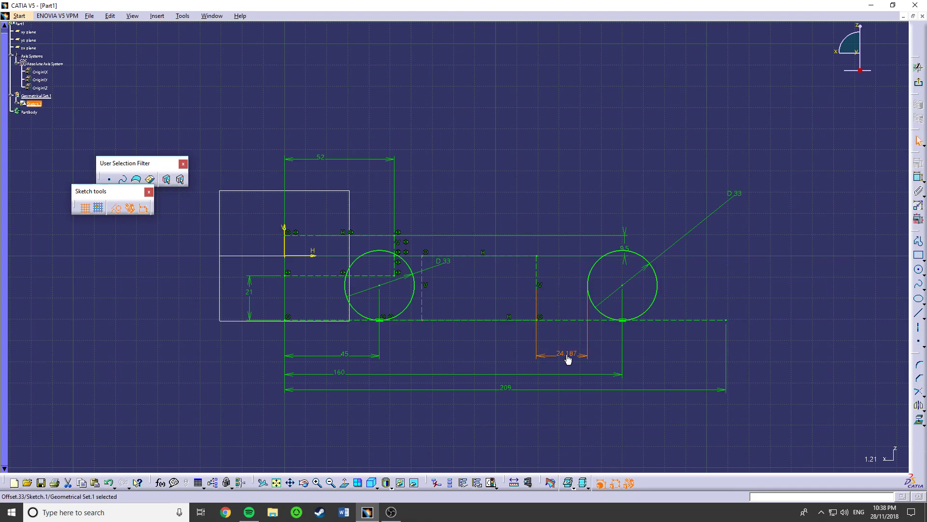
pyautogui.doubleClick(567, 354)
pyautogui.write('015')
pyautogui.press('Return')
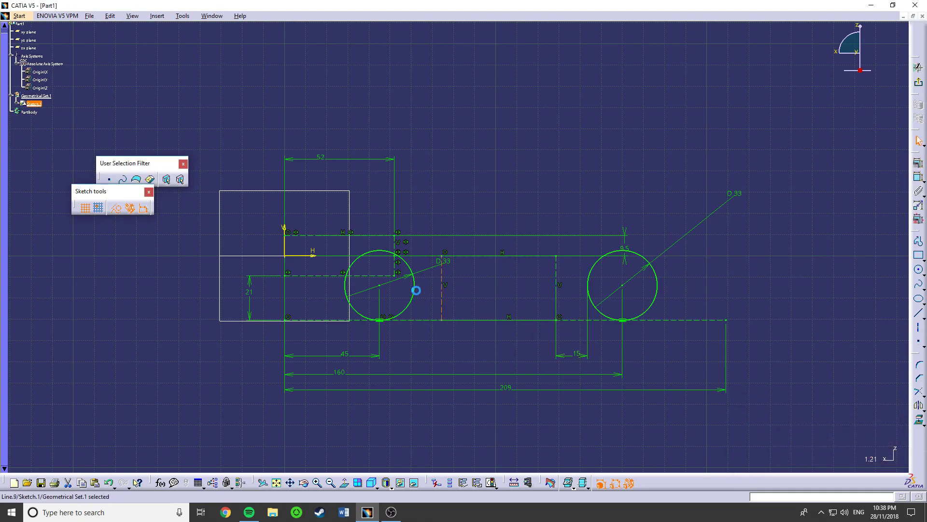
# - Dimension the gap between the left circle and the rectangle's left side and set it to 2 mm
pyautogui.keyDown('ctrl'); pyautogui.click(414, 286); pyautogui.keyUp('ctrl')
pyautogui.click(918, 177)
pyautogui.click(498, 359)
pyautogui.doubleClick(476, 357)
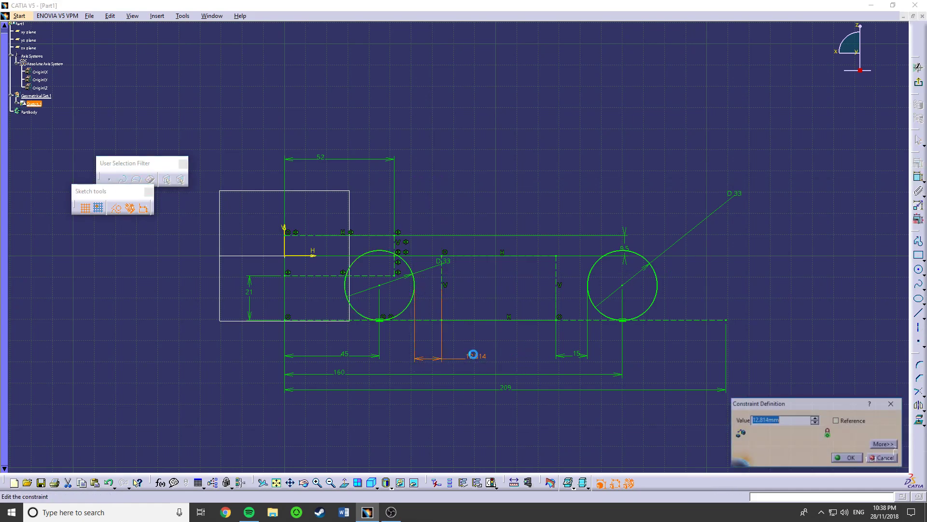
pyautogui.write('2')
pyautogui.press('Return')
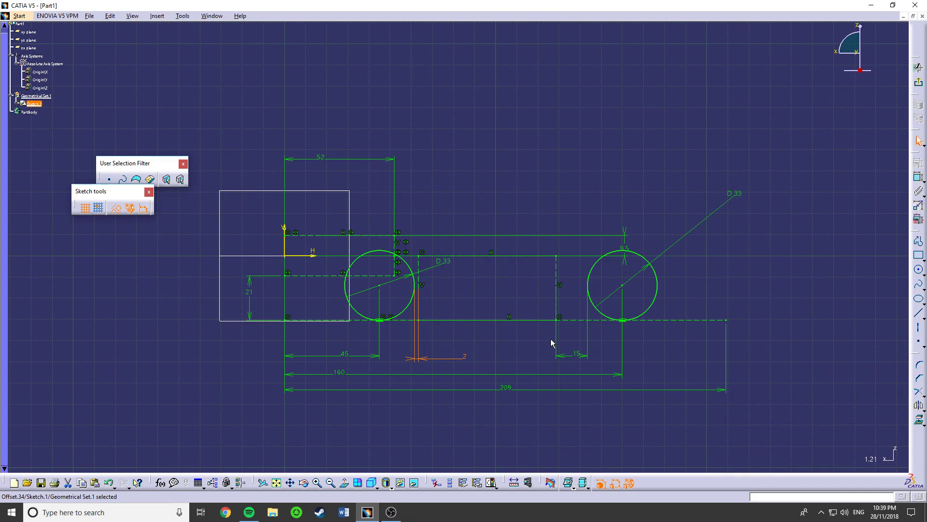
# - Set the gap between the rectangle's right side and the right circle to 17 mm
pyautogui.doubleClick(582, 356)
pyautogui.write('17')
pyautogui.press('Return')
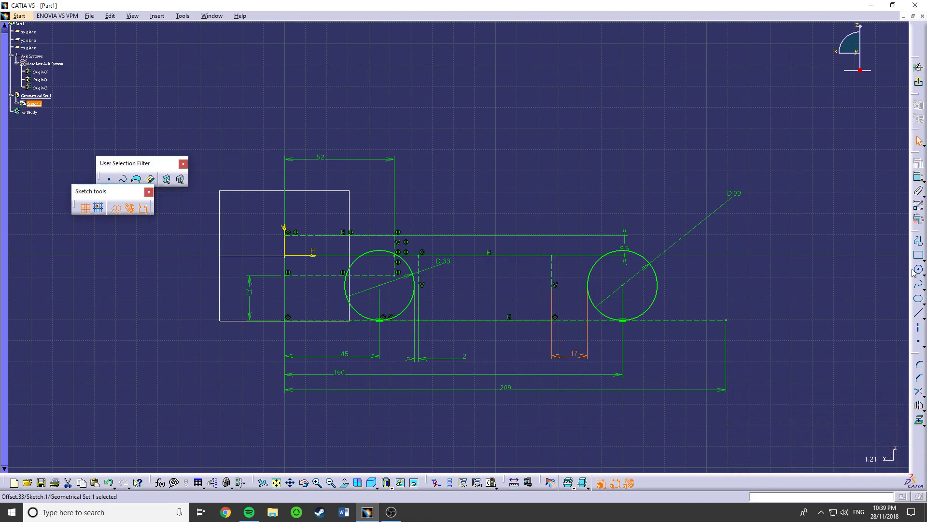
# - Try out the Profile tool with a freeform five-segment shape above the right circle, and undo it
pyautogui.click(918, 241)
pyautogui.click(916, 240)
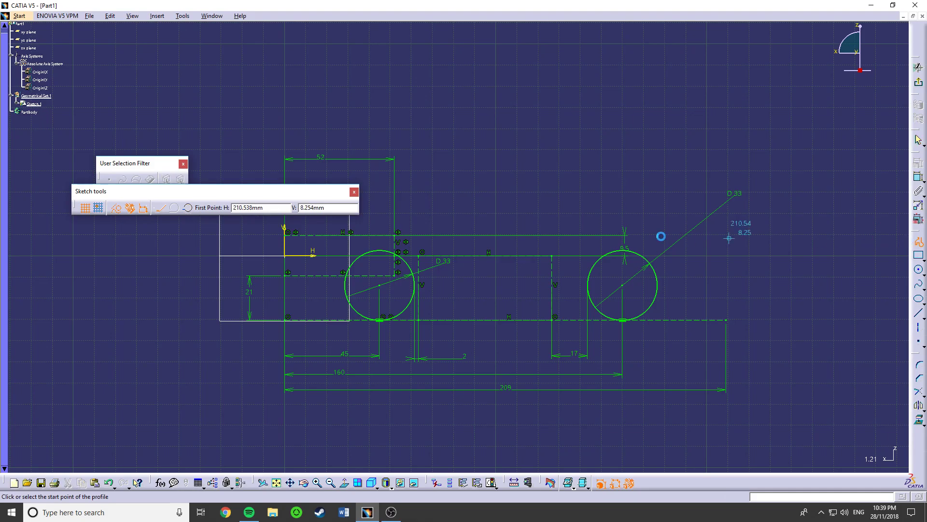
pyautogui.click(618, 212)
pyautogui.click(706, 143)
pyautogui.click(635, 120)
pyautogui.click(513, 153)
pyautogui.click(591, 211)
pyautogui.click(645, 136)
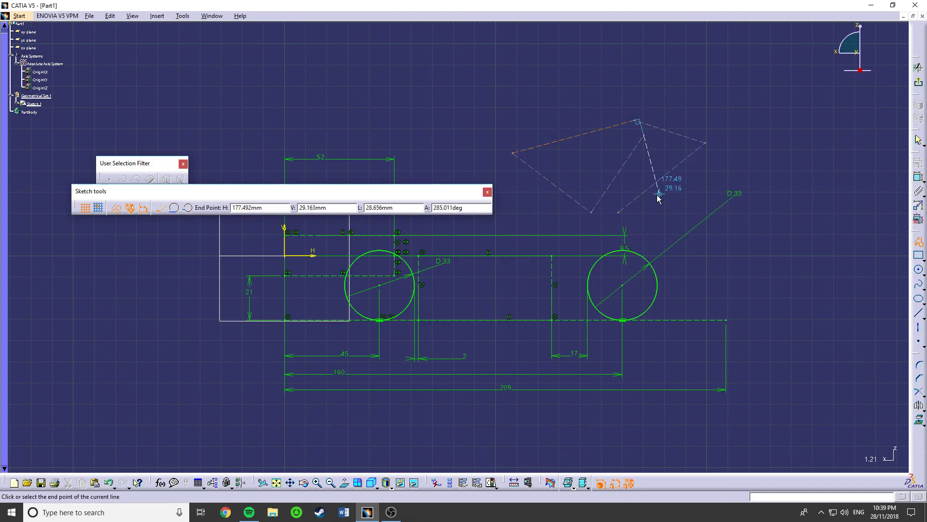
pyautogui.press('Escape')
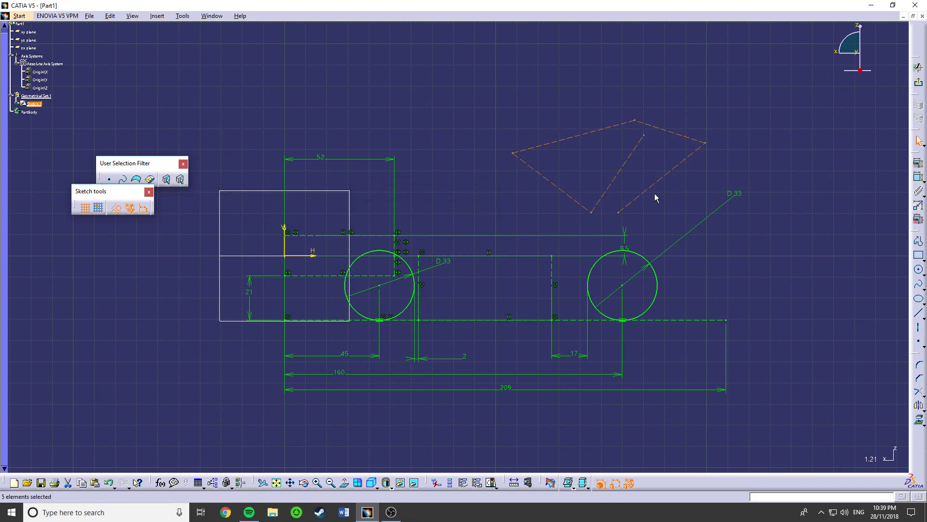
pyautogui.hotkey('ctrl', 'z')
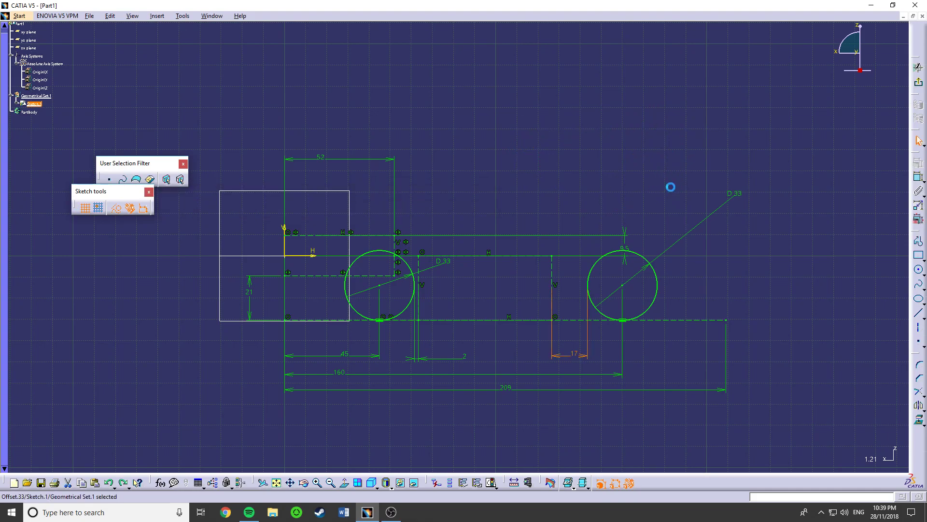
pyautogui.click(924, 261)
pyautogui.click(919, 261)
pyautogui.click(924, 259)
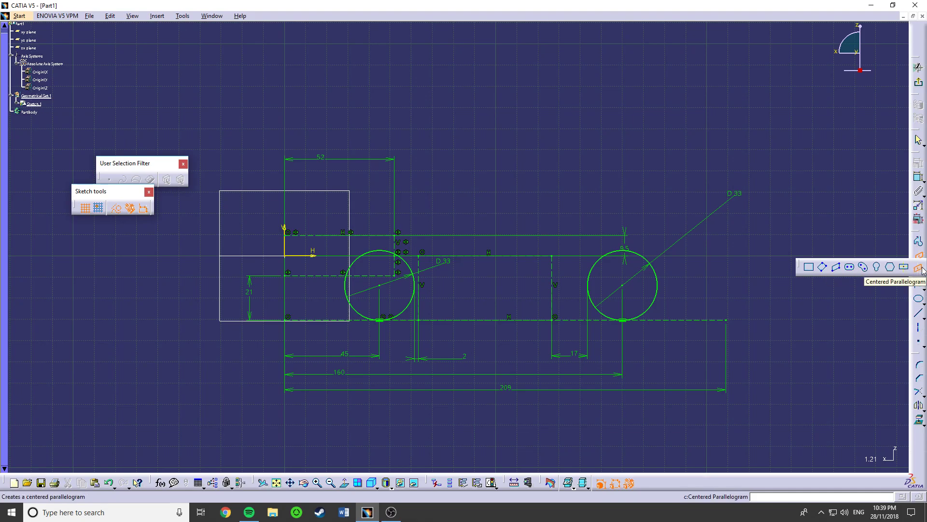
pyautogui.press('Escape')
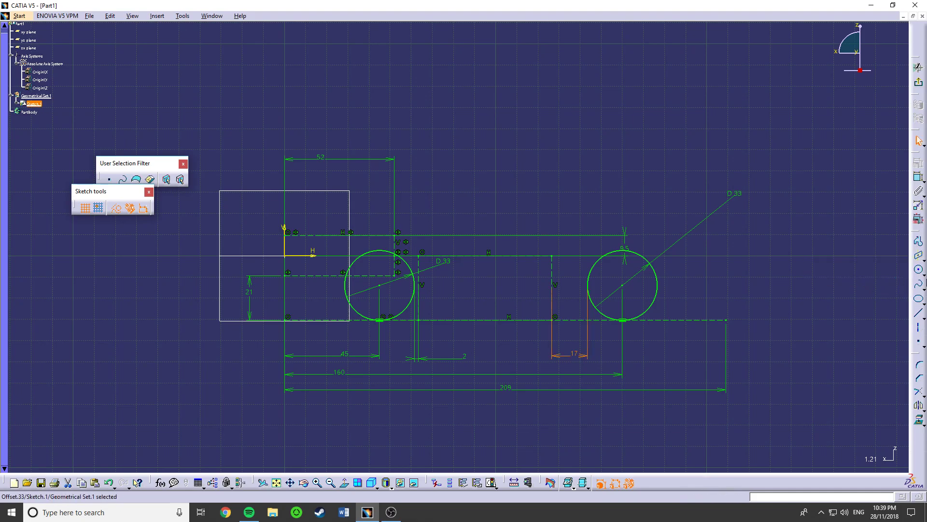
pyautogui.click(925, 261)
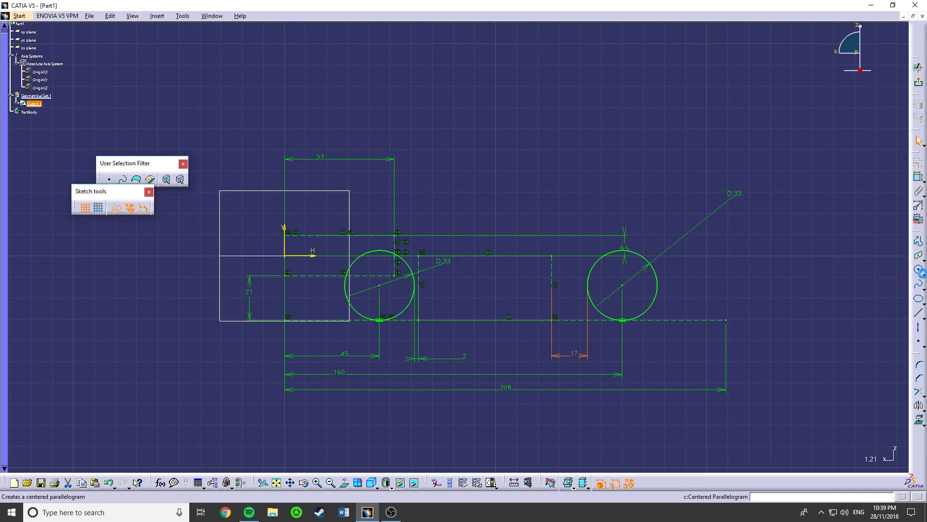
pyautogui.click(919, 269)
pyautogui.click(924, 274)
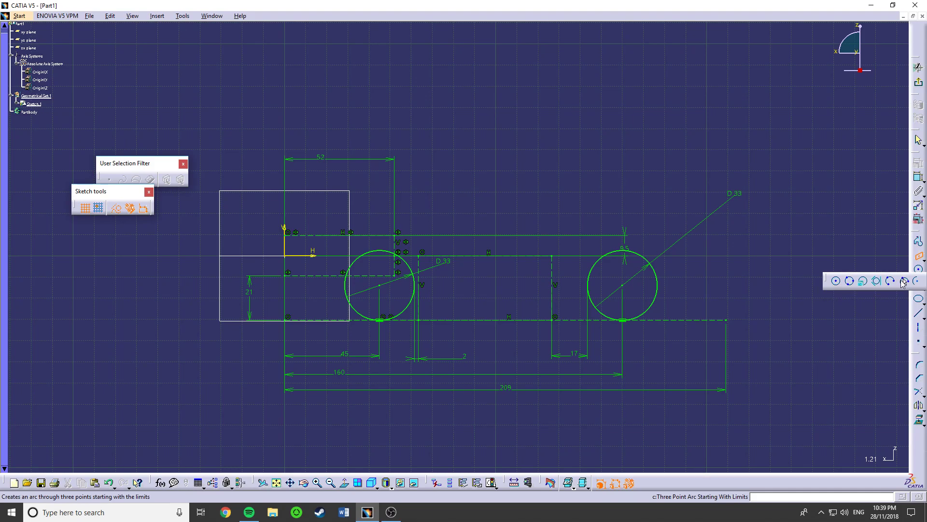
pyautogui.click(904, 281)
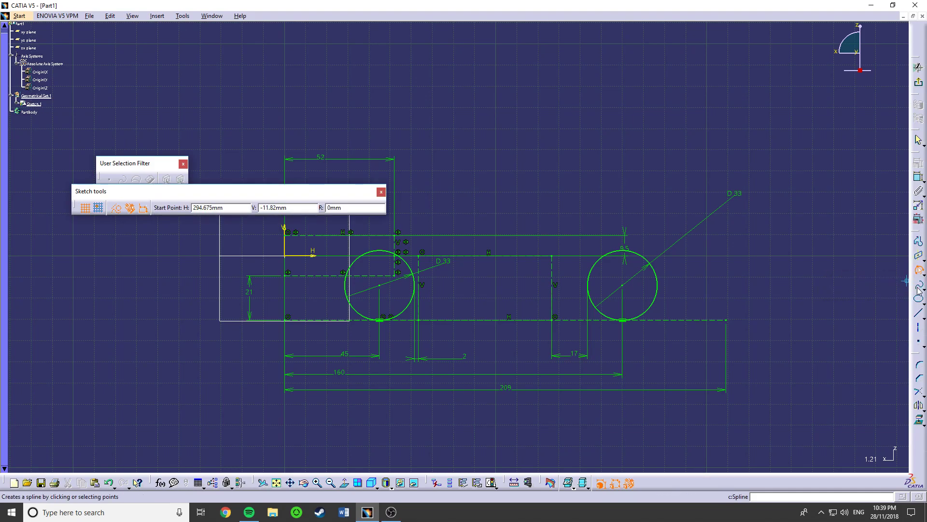
pyautogui.press('Escape')
pyautogui.click(925, 289)
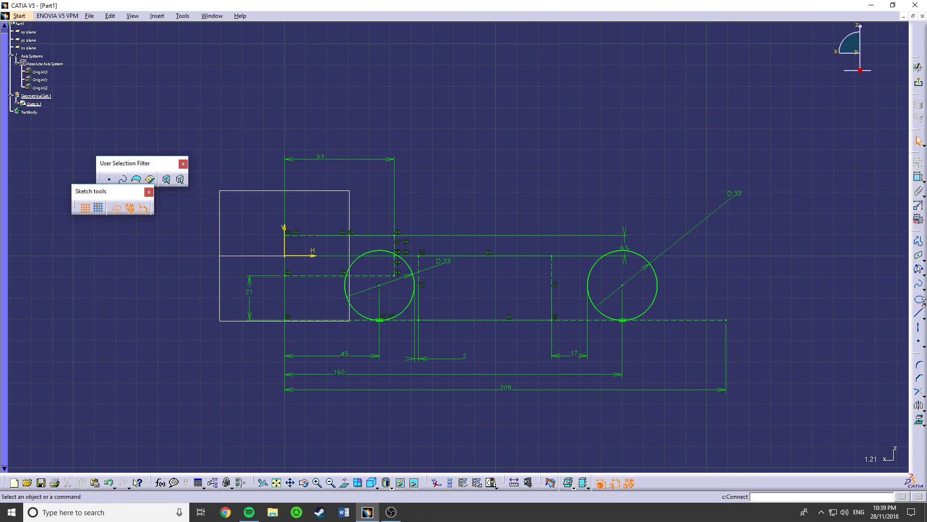
pyautogui.click(914, 298)
pyautogui.press('Escape')
pyautogui.click(924, 305)
pyautogui.scroll(-1, 414, 223)
pyautogui.scroll(3, 440, 285)
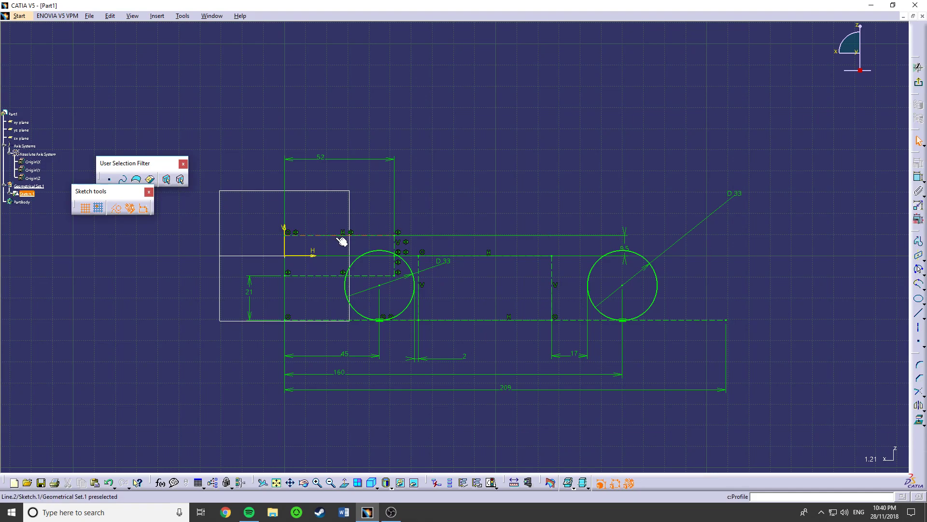
# - Sketch a small closed construction rectangle about 19 by 3.6 mm just above the H axis near the origin
pyautogui.click(918, 241)
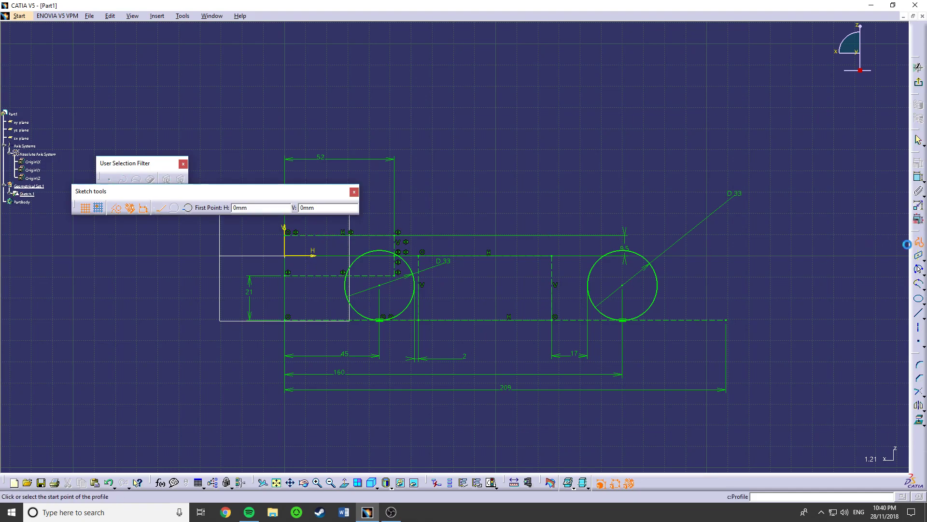
pyautogui.click(296, 240)
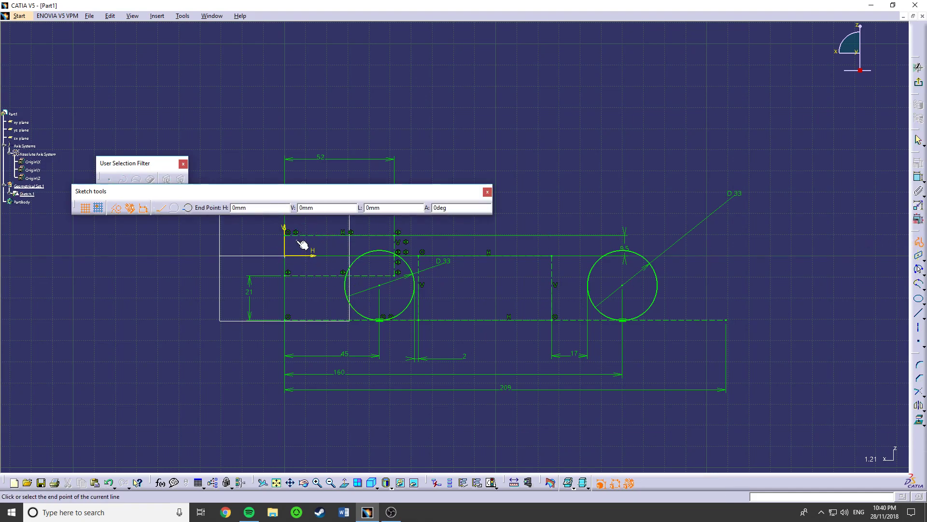
pyautogui.click(337, 239)
pyautogui.click(297, 249)
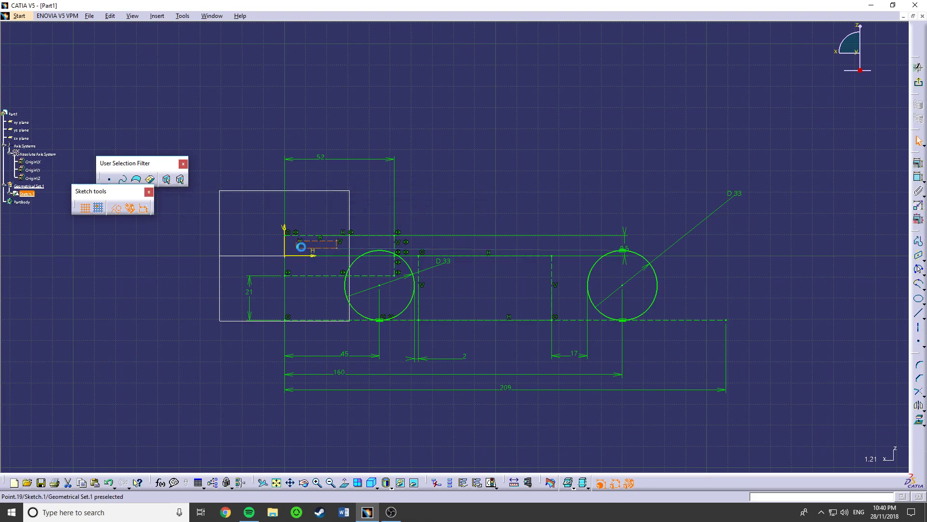
pyautogui.click(341, 299)
# - Apply a horizontal constraint to the lower side of the small rectangle near the origin
pyautogui.moveTo(318, 287); pyautogui.dragTo(309, 237, button='middle')
pyautogui.moveTo(172, 261); pyautogui.dragTo(410, 280, button='middle')
pyautogui.click(406, 274)
pyautogui.click(917, 164)
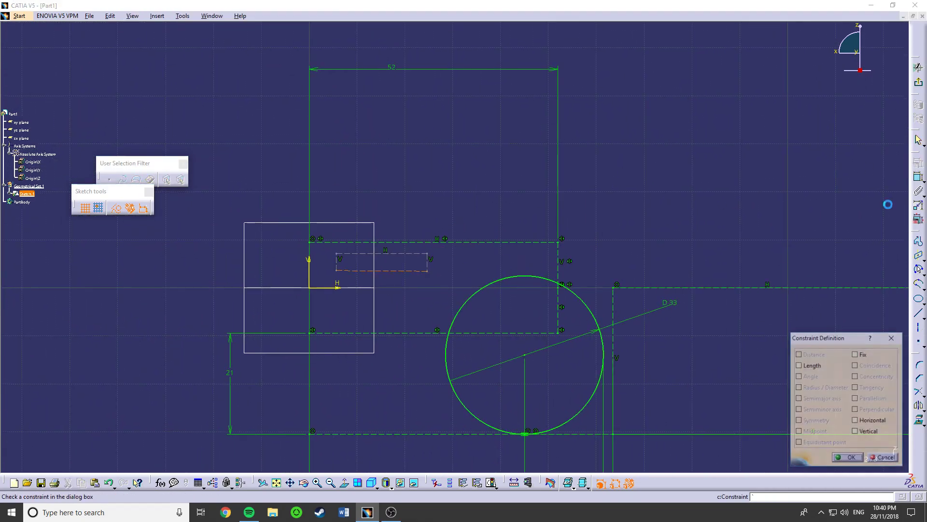
pyautogui.click(874, 422)
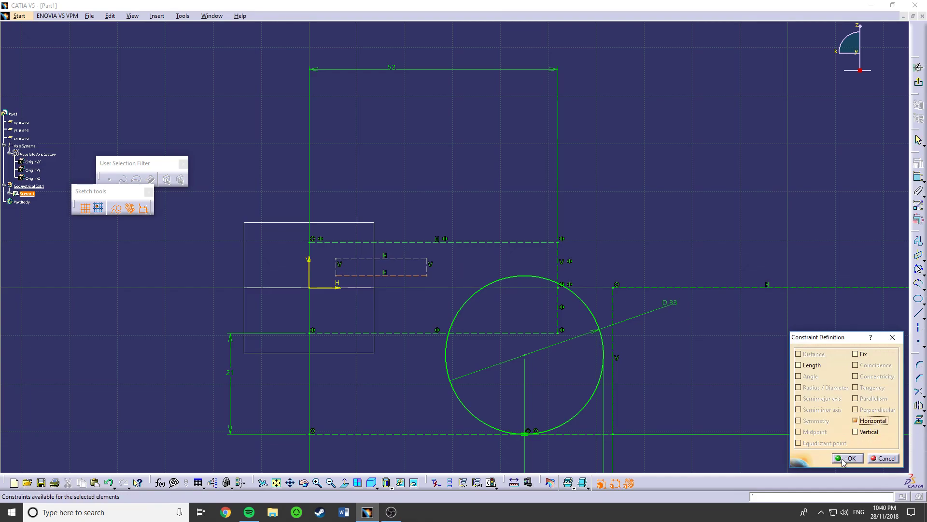
pyautogui.click(848, 458)
# - Dimension the width of the small construction rectangle near the origin and set it to 16 mm
pyautogui.click(336, 268)
pyautogui.keyDown('ctrl'); pyautogui.click(309, 276); pyautogui.keyUp('ctrl')
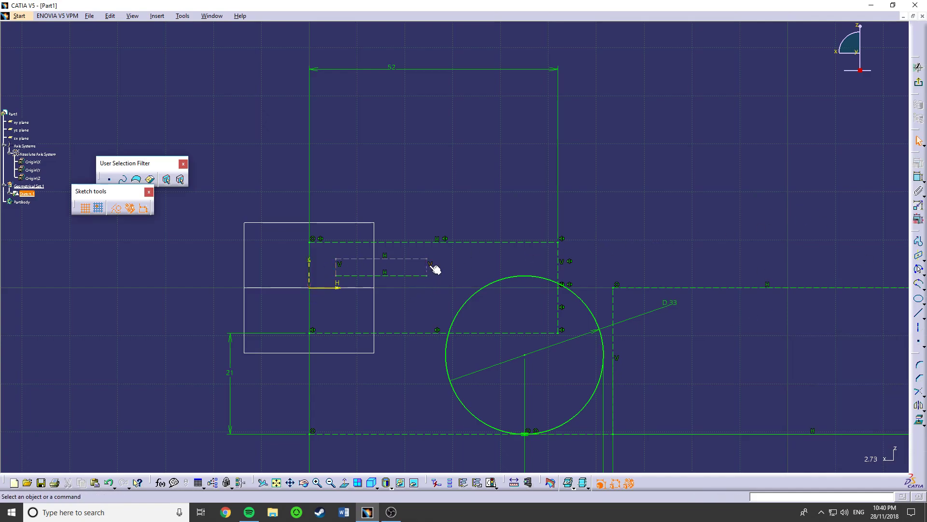
pyautogui.click(918, 177)
pyautogui.click(340, 275)
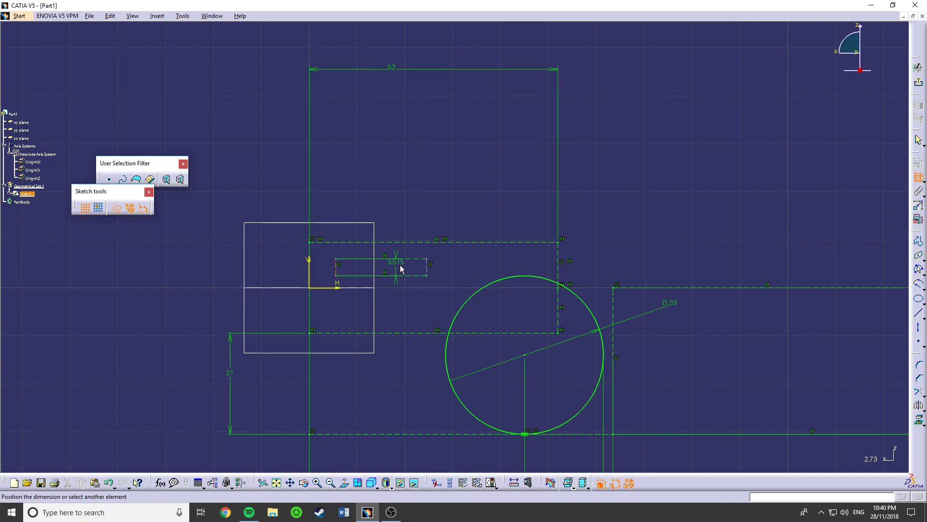
pyautogui.click(421, 183)
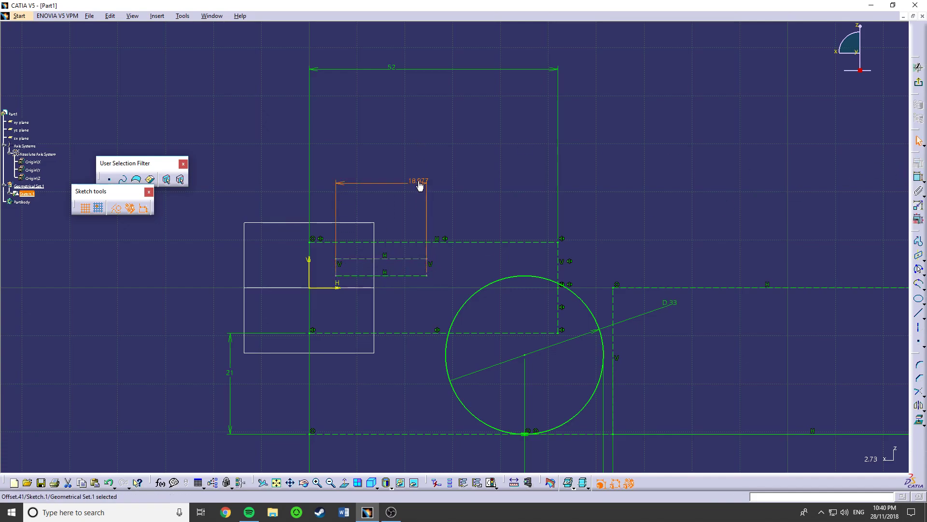
pyautogui.doubleClick(420, 185)
pyautogui.write('16')
pyautogui.press('Return')
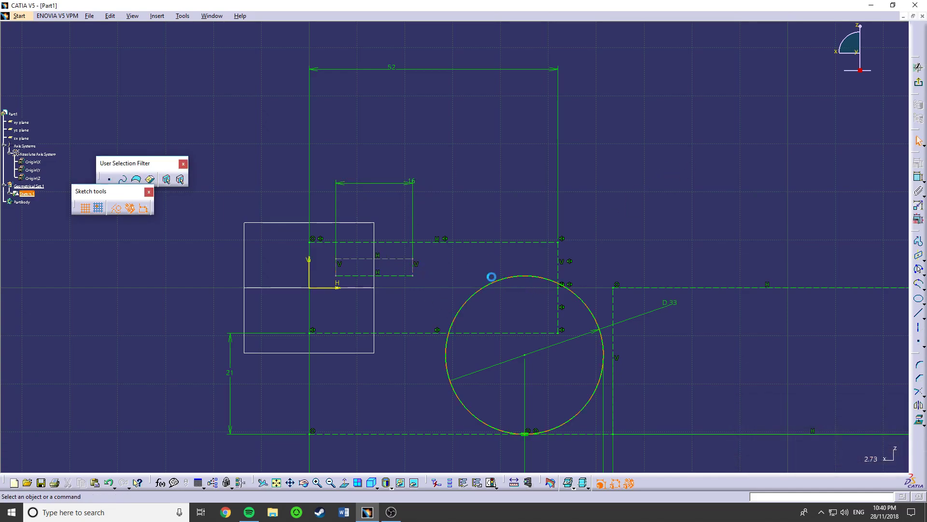
# - Constrain the gap between the small rectangle's right side and the left circle to 7 mm
pyautogui.click(414, 270)
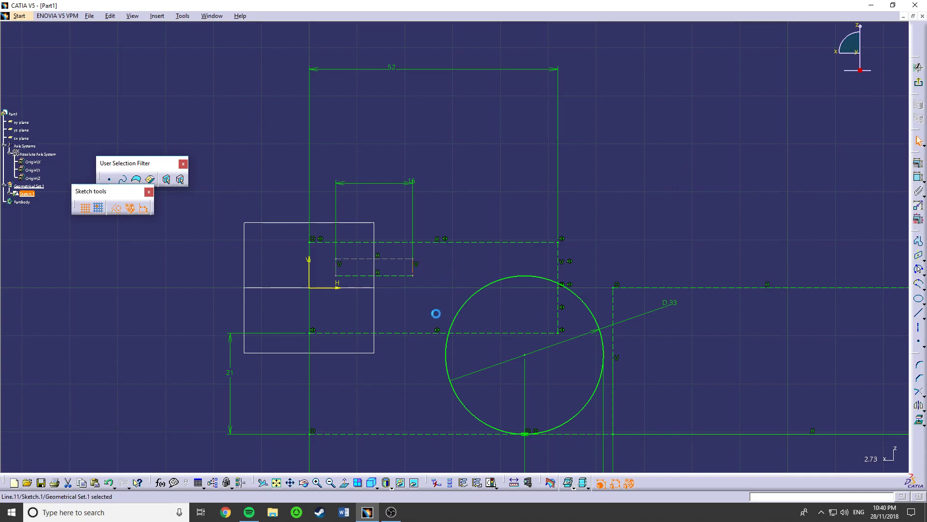
pyautogui.keyDown('ctrl'); pyautogui.click(453, 353); pyautogui.keyUp('ctrl')
pyautogui.click(919, 177)
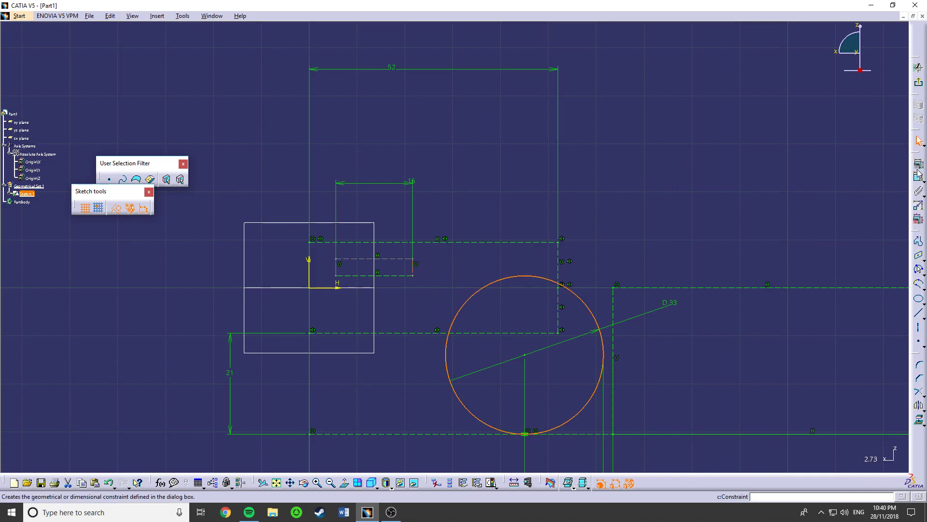
pyautogui.click(459, 198)
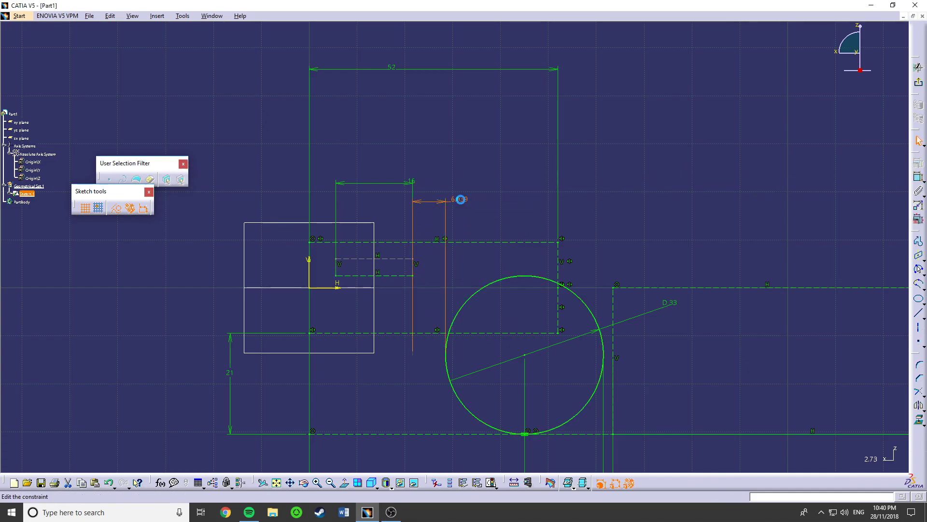
pyautogui.doubleClick(459, 198)
pyautogui.write('7')
pyautogui.press('Return')
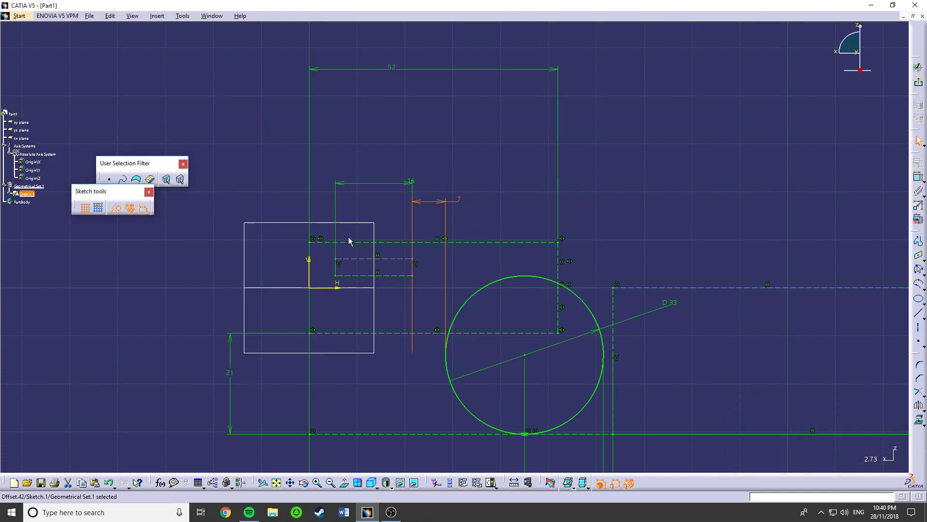
# - Exit the sketch and insert a new body into the part
pyautogui.moveTo(547, 234)
pyautogui.mouseDown(button='middle')
pyautogui.moveTo(544, 268)
pyautogui.moveTo(468, 319)
pyautogui.moveTo(427, 318)
pyautogui.moveTo(462, 314)
pyautogui.mouseUp(button='middle')
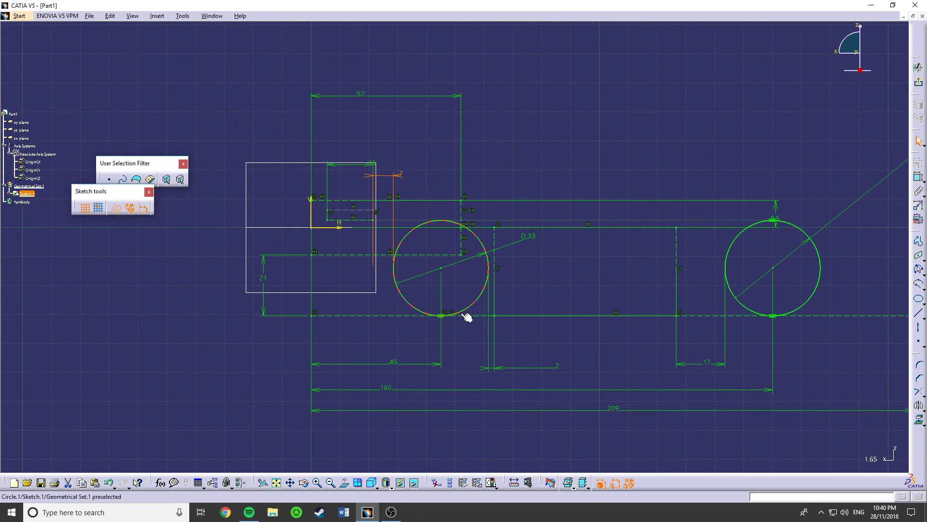
pyautogui.click(376, 213)
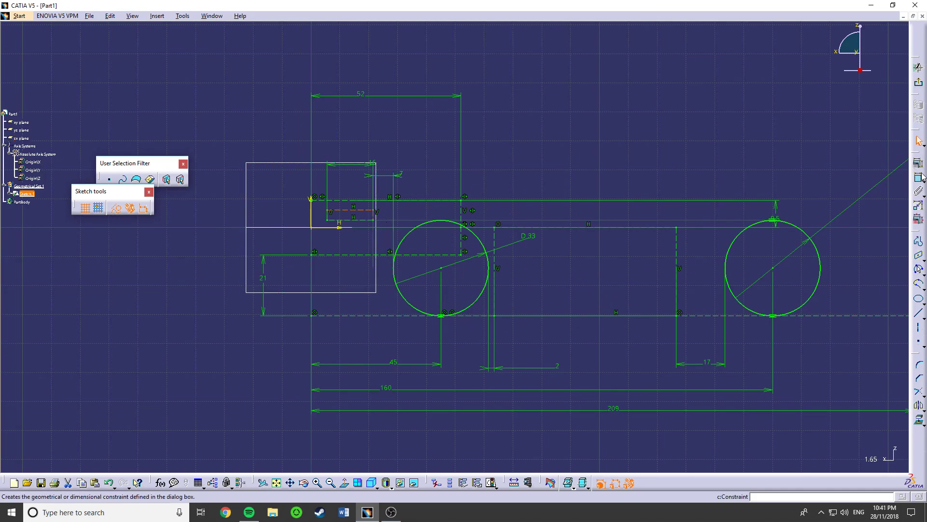
pyautogui.click(750, 170)
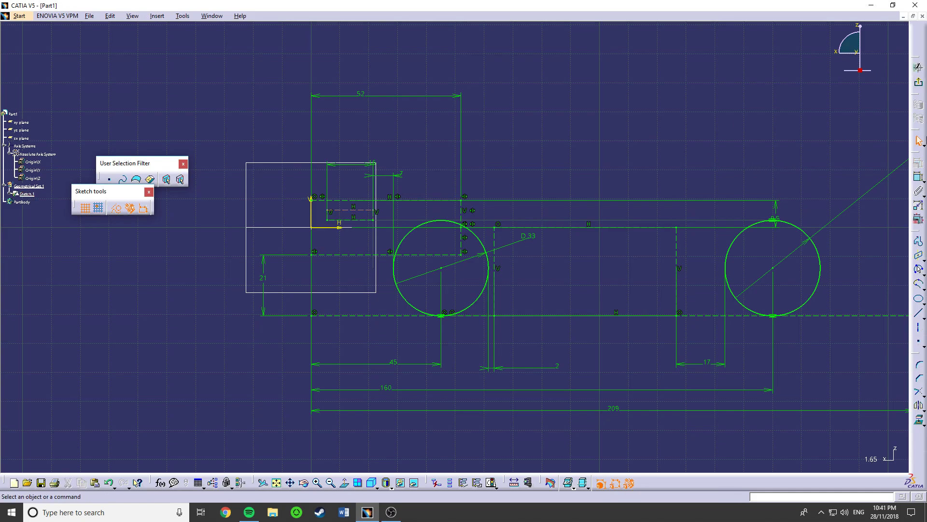
pyautogui.click(919, 68)
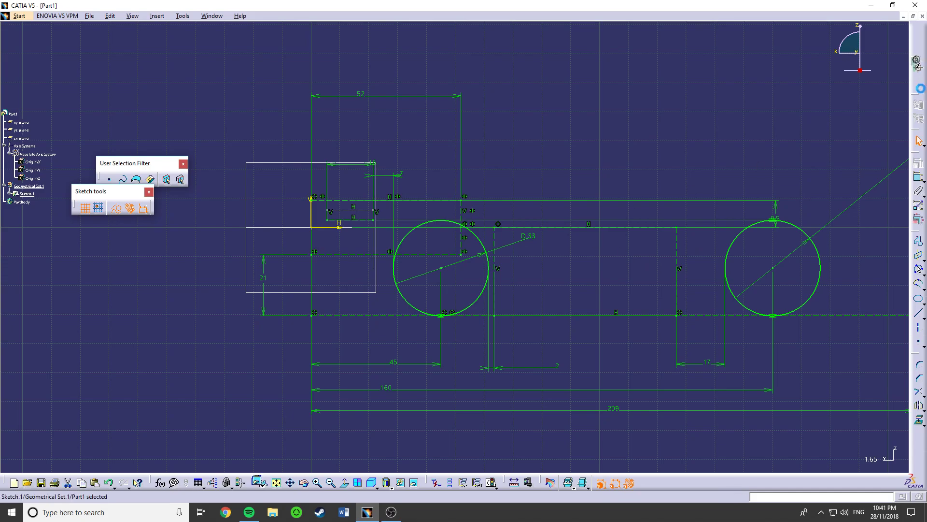
pyautogui.moveTo(570, 281); pyautogui.dragTo(527, 288, button='middle')
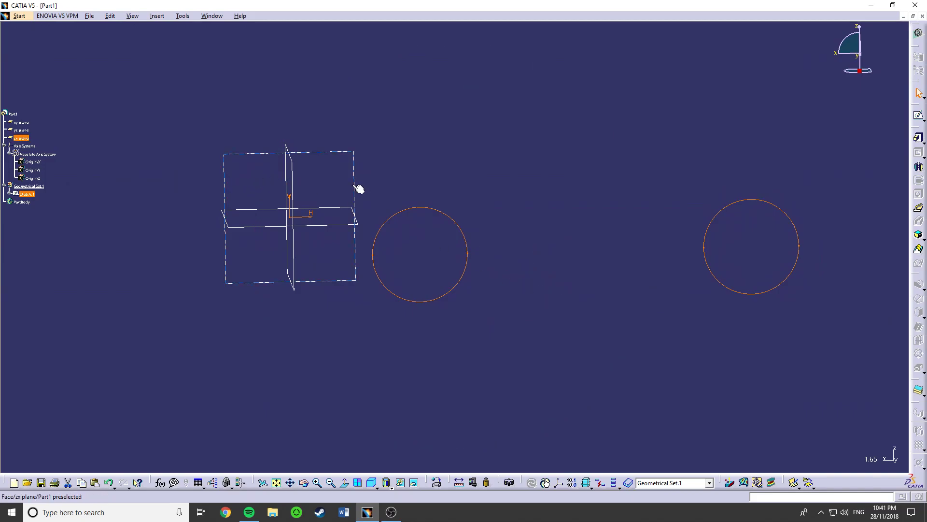
pyautogui.click(544, 202)
pyautogui.click(157, 16)
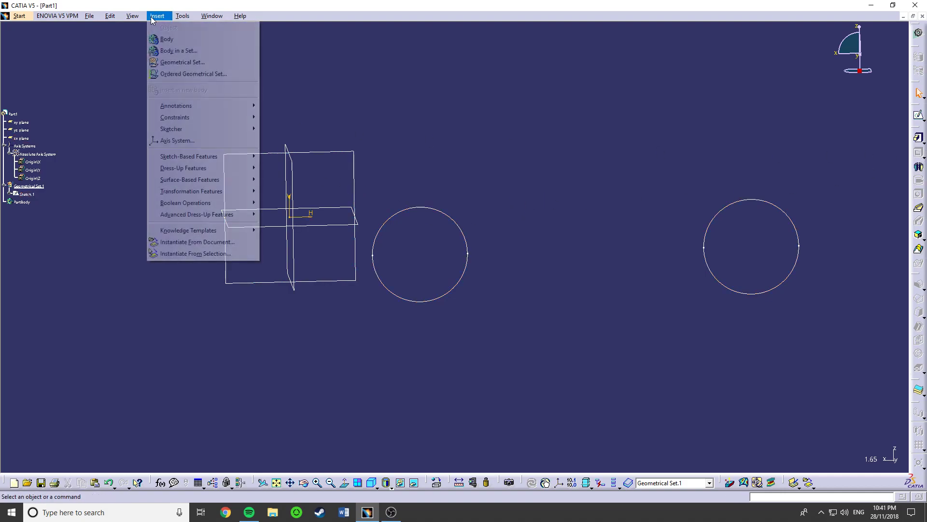
pyautogui.click(155, 41)
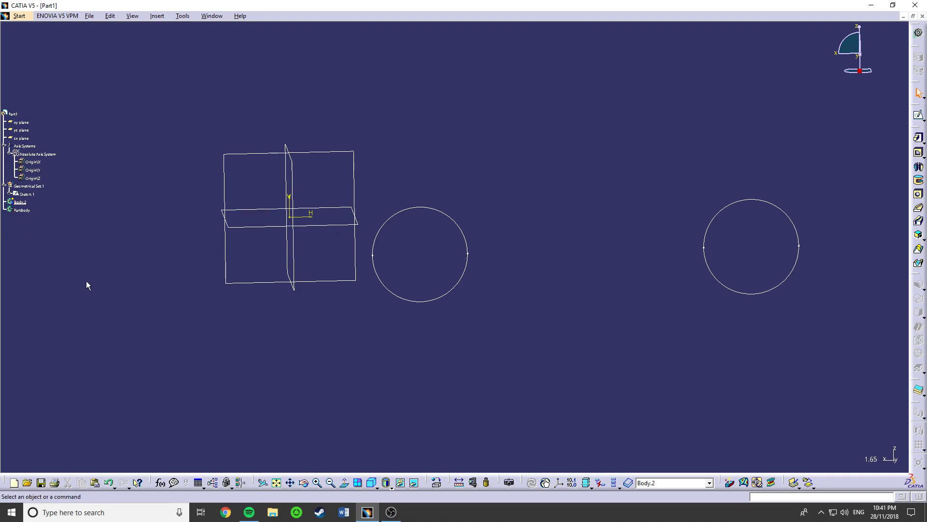
# - Reopen the first sketch from its left circle to view its geometry, and exit it
pyautogui.click(457, 286)
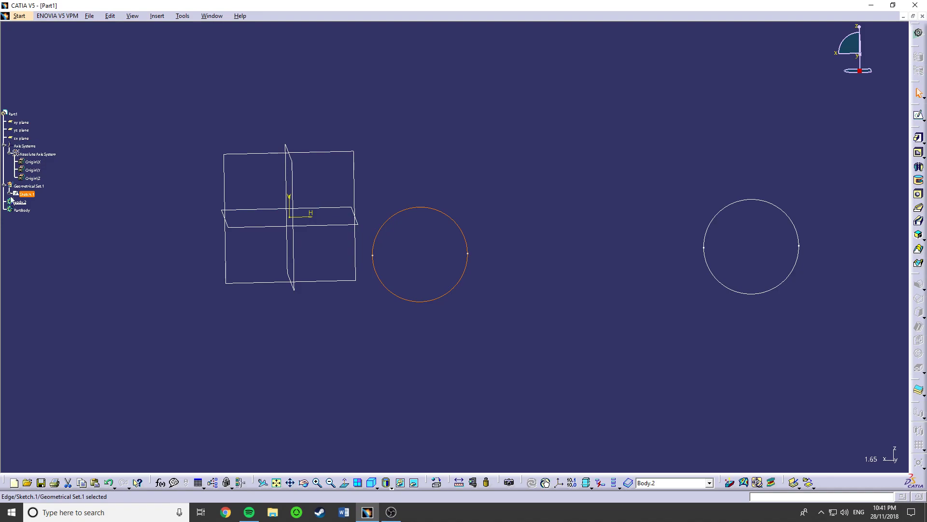
pyautogui.click(625, 335)
pyautogui.doubleClick(457, 226)
pyautogui.click(919, 82)
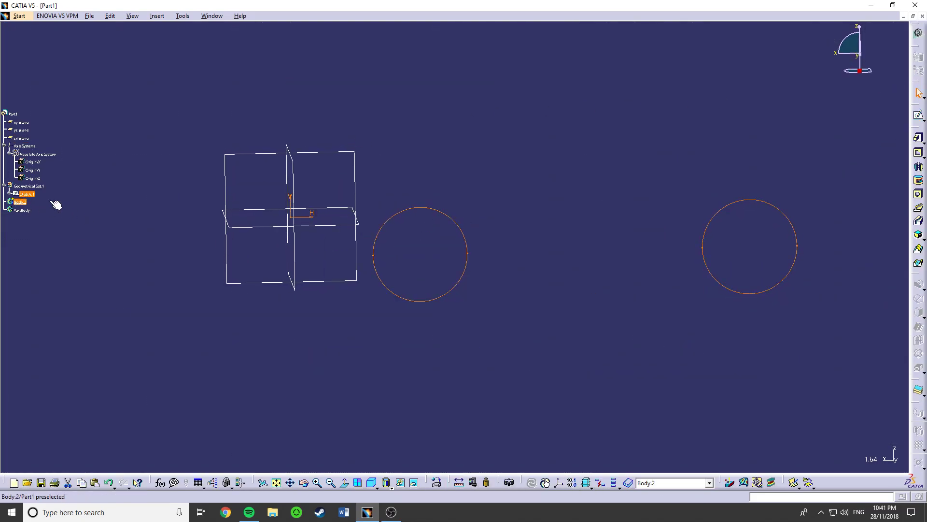
# - Define the new body as the work object and start a sketch on the zx plane
pyautogui.rightClick(24, 203)
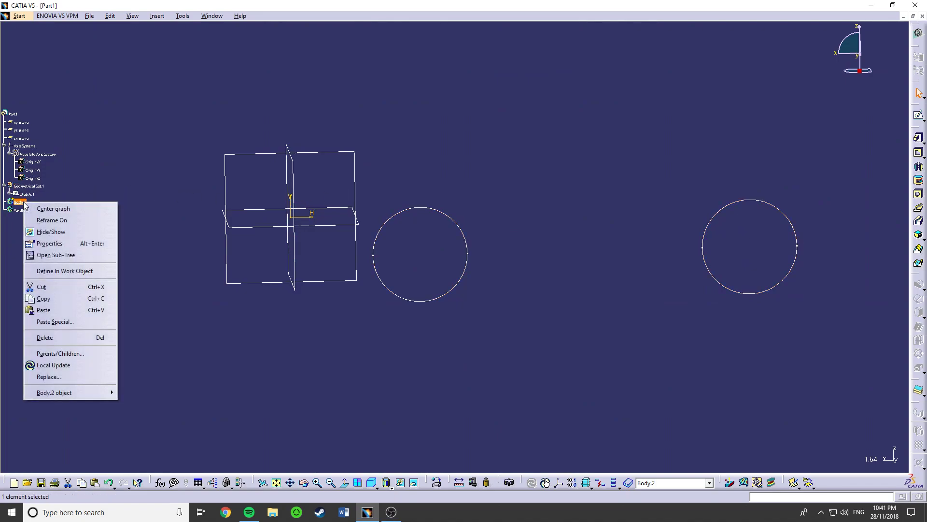
pyautogui.click(61, 271)
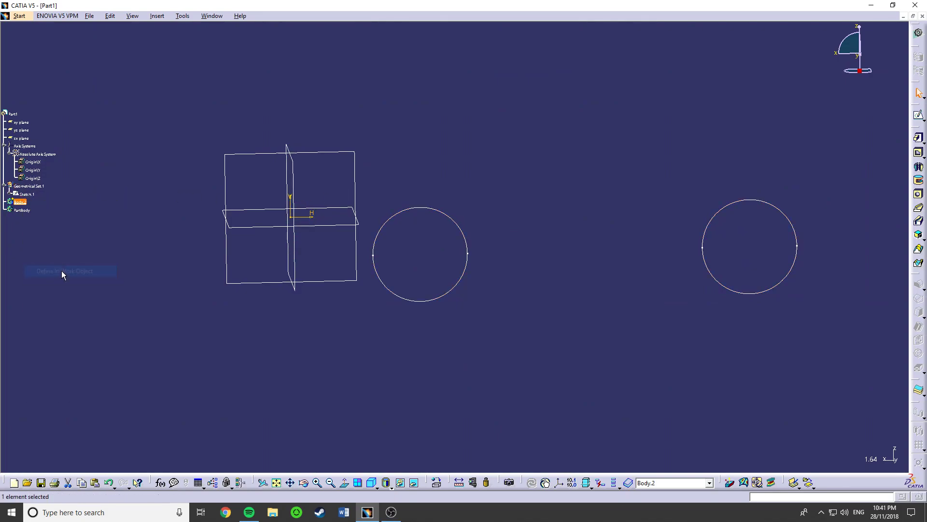
pyautogui.click(359, 191)
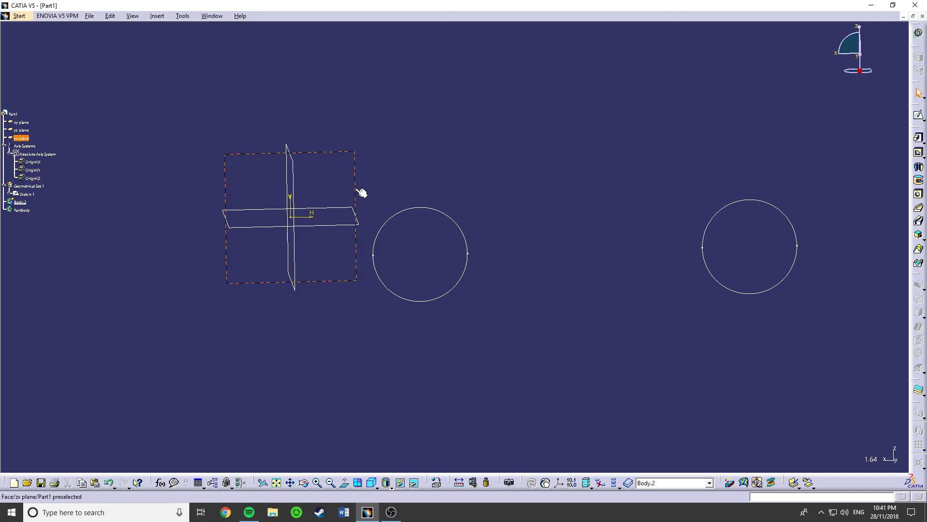
pyautogui.click(920, 117)
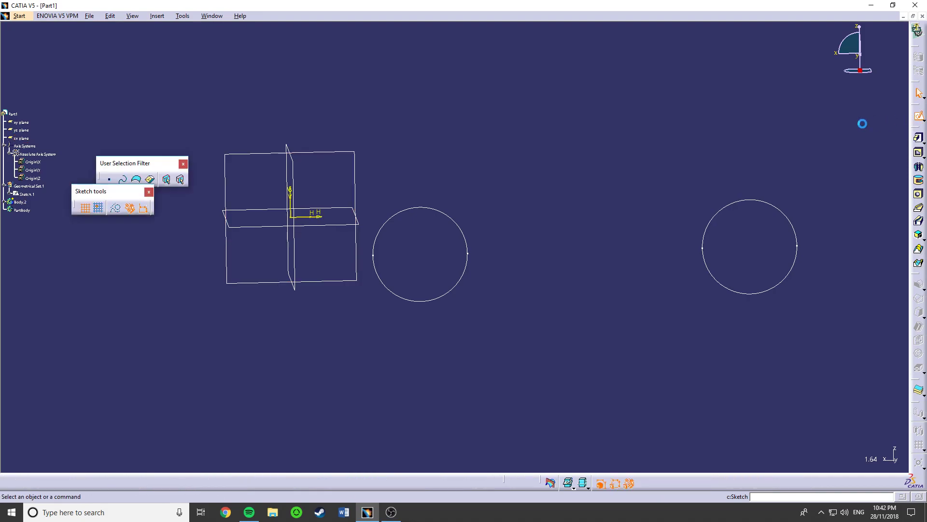
# - Project both circles of the first sketch onto the new sketch plane and exit the sketch
pyautogui.click(467, 236)
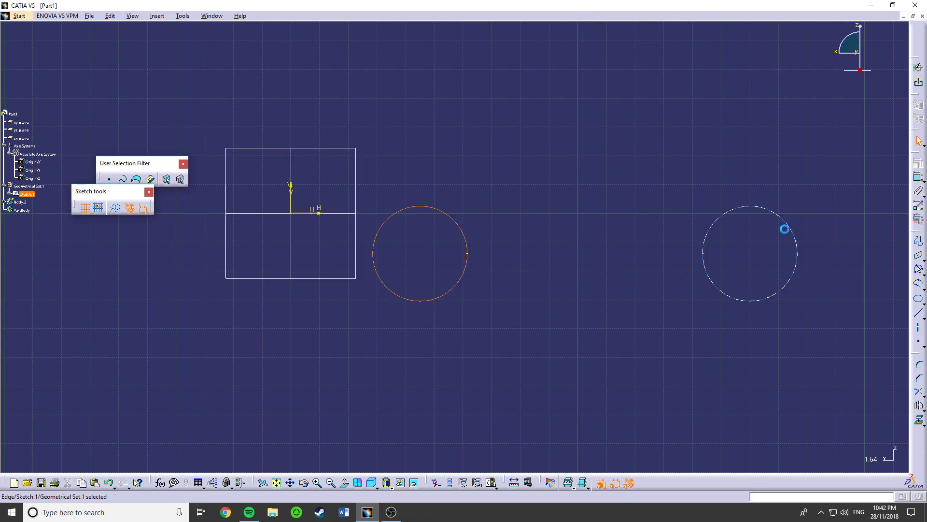
pyautogui.keyDown('ctrl'); pyautogui.click(796, 228); pyautogui.keyUp('ctrl')
pyautogui.click(922, 423)
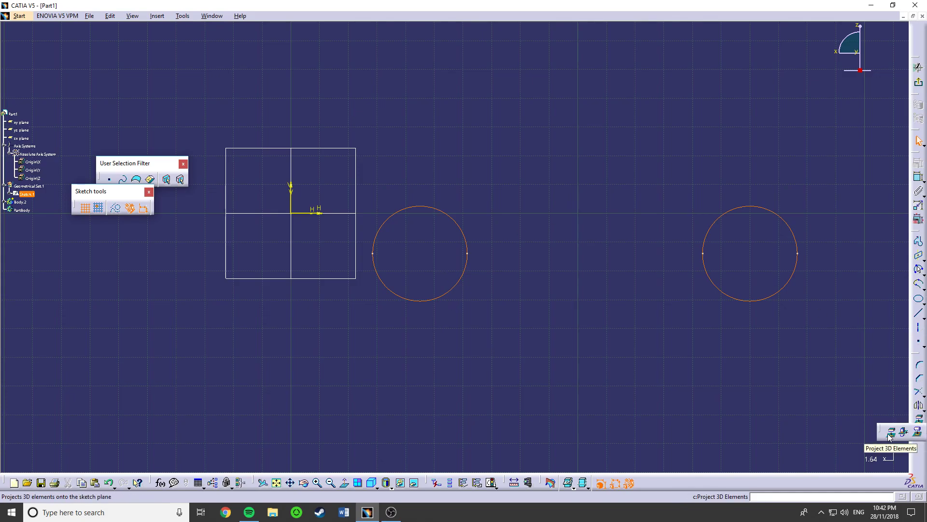
pyautogui.click(891, 435)
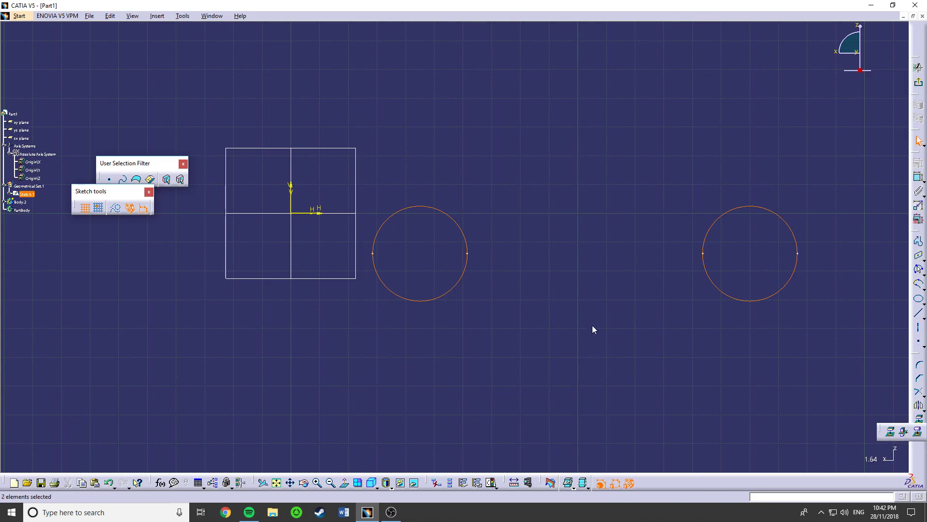
pyautogui.moveTo(462, 303); pyautogui.dragTo(442, 256, button='middle')
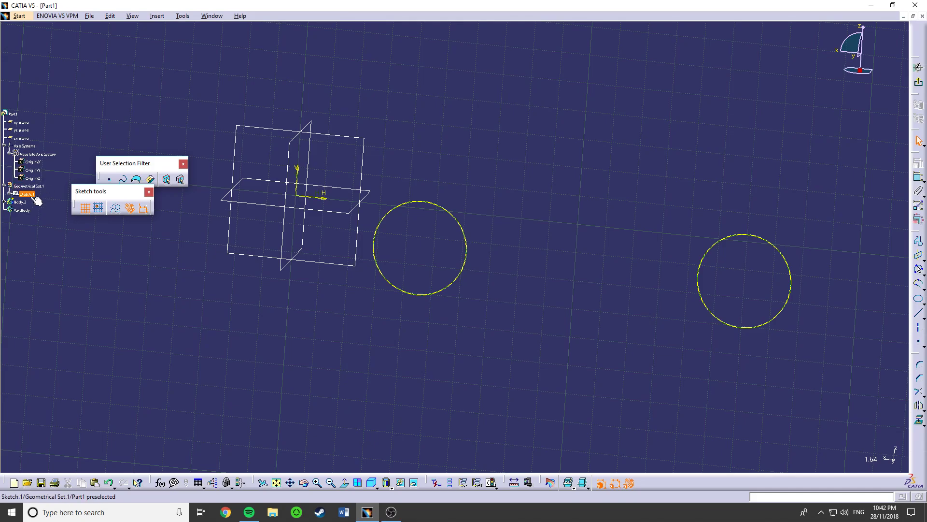
pyautogui.click(918, 82)
# - Pad the projected circles with a first limit of 65 mm and a second limit of 48 mm
pyautogui.moveTo(402, 231); pyautogui.dragTo(471, 239, button='middle')
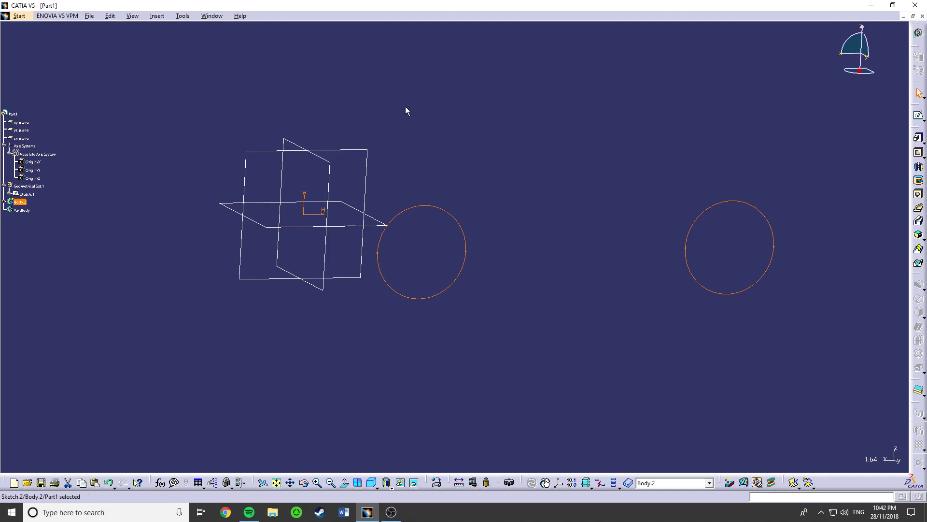
pyautogui.click(917, 143)
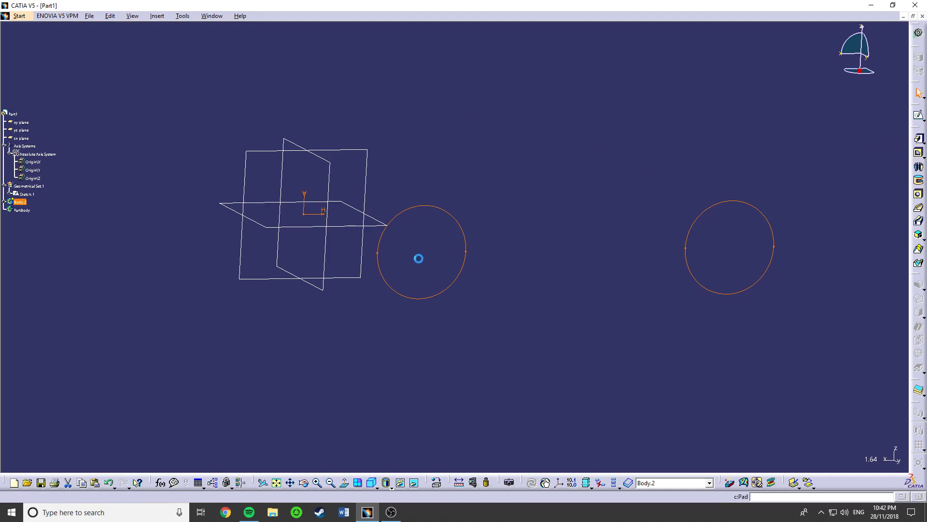
pyautogui.moveTo(375, 215); pyautogui.dragTo(574, 277, button='middle')
pyautogui.click(876, 443)
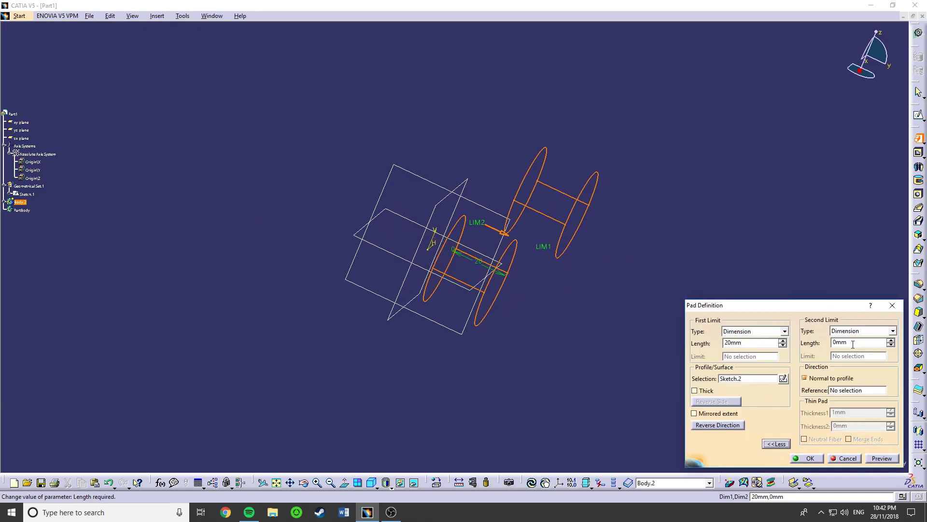
pyautogui.moveTo(751, 343); pyautogui.dragTo(709, 344)
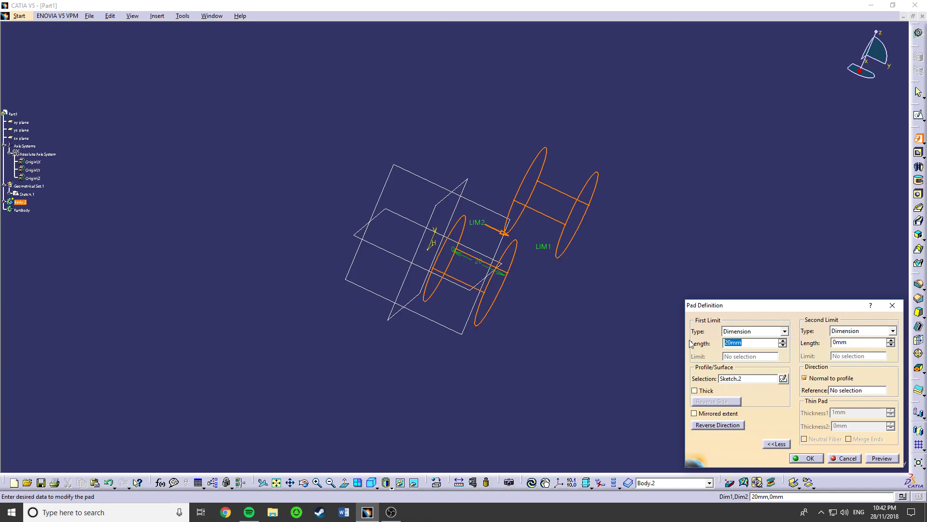
pyautogui.write('65')
pyautogui.moveTo(832, 342); pyautogui.dragTo(847, 334)
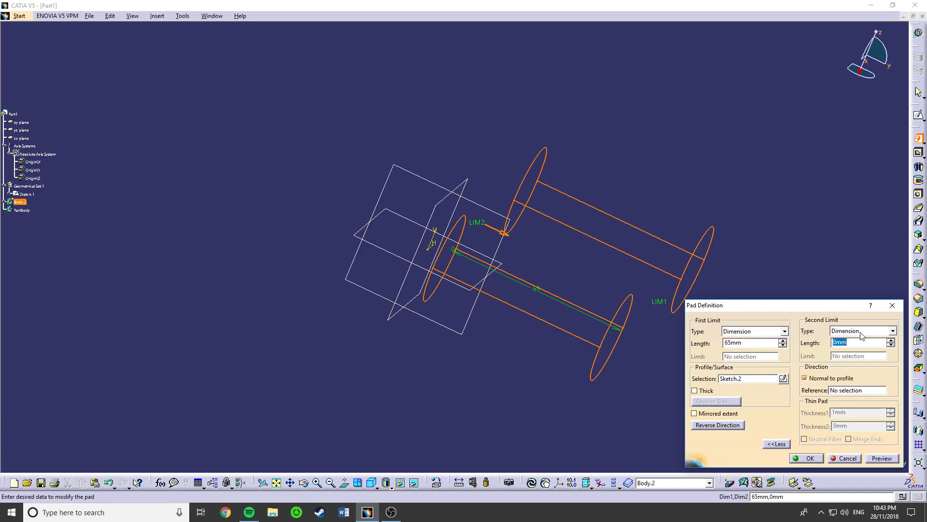
pyautogui.write('65-17')
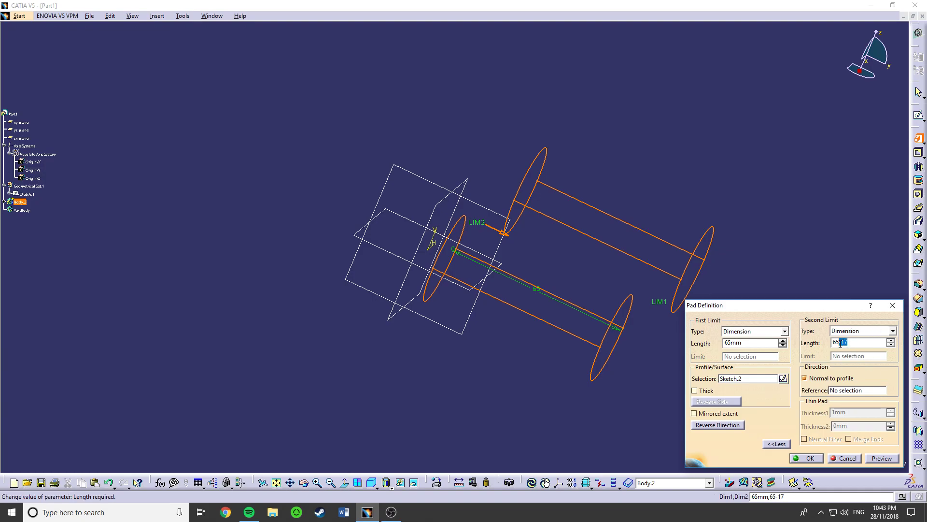
pyautogui.press('BackSpace')
pyautogui.press('Return')
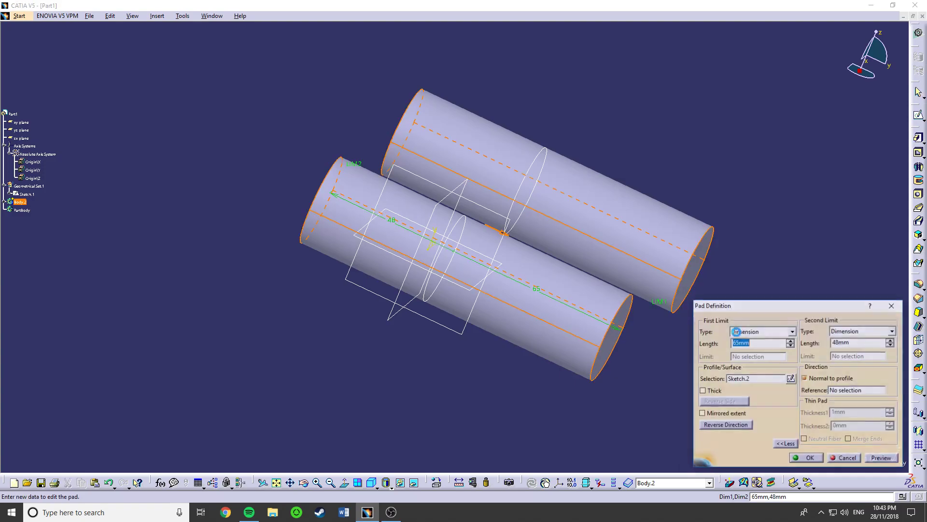
# - Change the second limit of the circle pad to -48 mm
pyautogui.click(843, 343)
pyautogui.write('-')
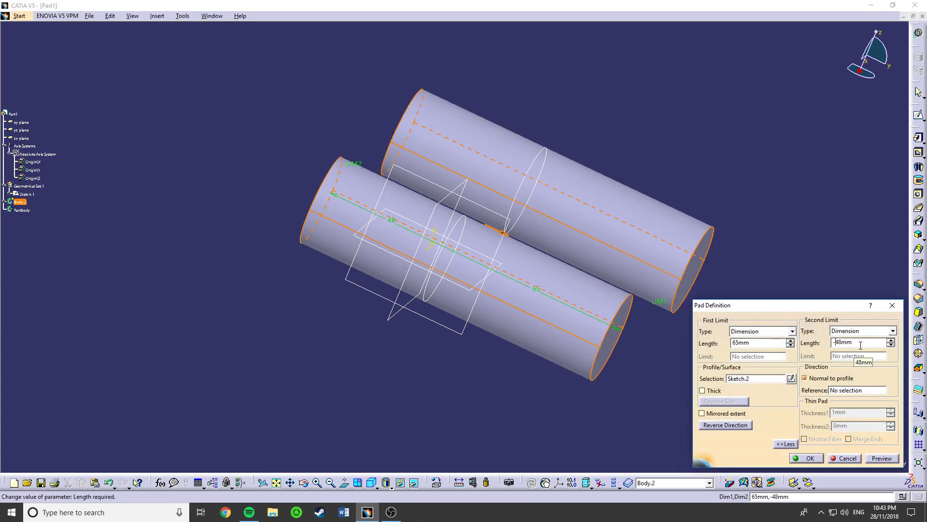
pyautogui.press('Return')
# - Set the first limit of the circle pad to 32.5 mm
pyautogui.moveTo(648, 333)
pyautogui.mouseDown(button='middle')
pyautogui.moveTo(565, 292)
pyautogui.moveTo(692, 307)
pyautogui.moveTo(598, 271)
pyautogui.moveTo(687, 245)
pyautogui.moveTo(638, 242)
pyautogui.moveTo(659, 242)
pyautogui.moveTo(574, 273)
pyautogui.moveTo(456, 367)
pyautogui.moveTo(427, 449)
pyautogui.moveTo(511, 369)
pyautogui.moveTo(497, 337)
pyautogui.mouseUp(button='middle')
pyautogui.doubleClick(497, 337)
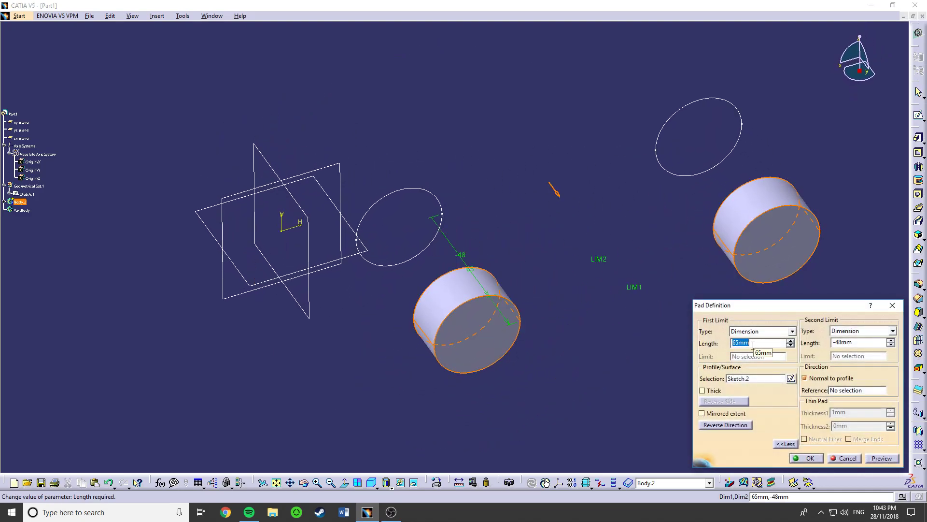
pyautogui.press('Tab')
pyautogui.write('32')
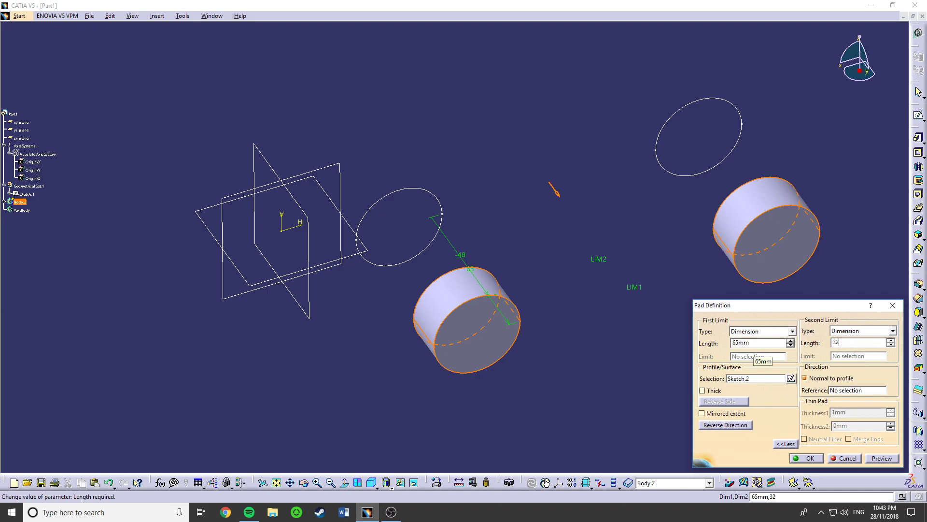
pyautogui.write('.5')
pyautogui.press('BackSpace')
pyautogui.press('BackSpace')
pyautogui.press('BackSpace')
pyautogui.press('BackSpace')
pyautogui.moveTo(763, 343); pyautogui.dragTo(663, 335)
pyautogui.write('32.5')
# - Enter a second limit calculated from 32.5 mm for the circle pad, make it negative and finish the pad
pyautogui.click(850, 343)
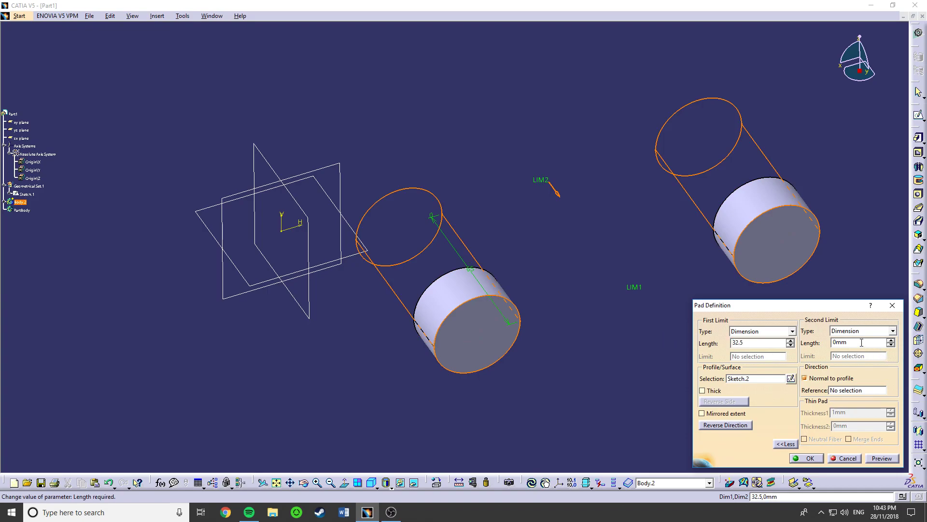
pyautogui.doubleClick(850, 343)
pyautogui.write('3.')
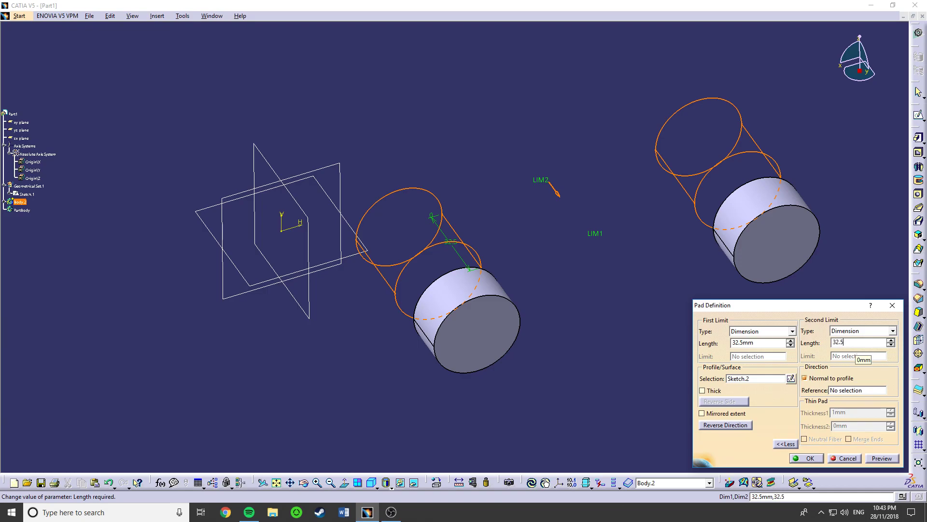
pyautogui.write('25-1')
pyautogui.press('Return')
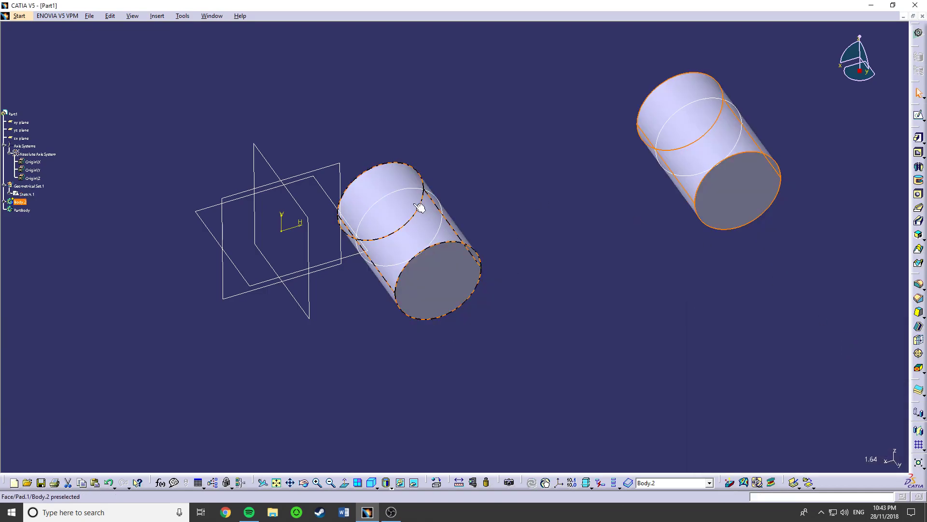
pyautogui.click(835, 345)
pyautogui.write('-15.5mm')
pyautogui.press('Return')
pyautogui.moveTo(598, 264); pyautogui.dragTo(657, 174, button='middle')
pyautogui.moveTo(603, 297); pyautogui.dragTo(454, 256, button='middle')
# - Hide the body with the padded circles and define PartBody as the work object
pyautogui.rightClick(21, 202)
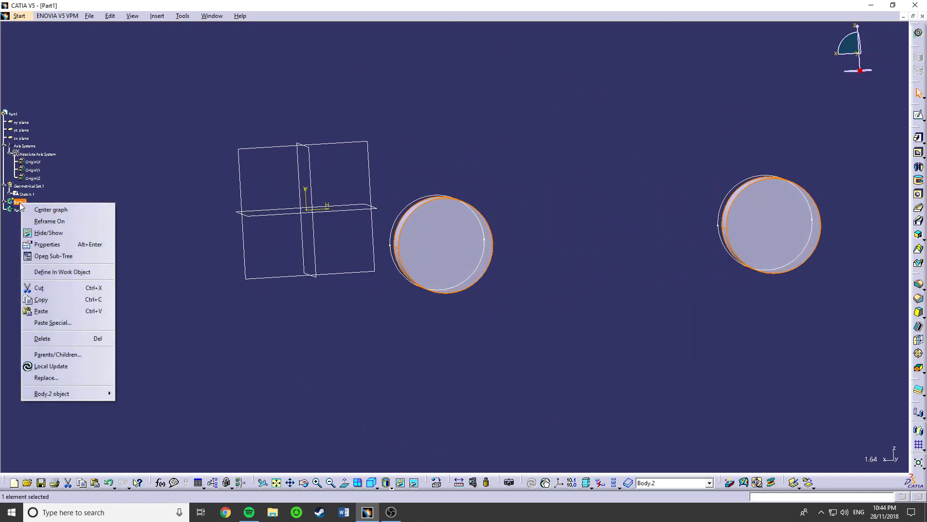
pyautogui.click(49, 233)
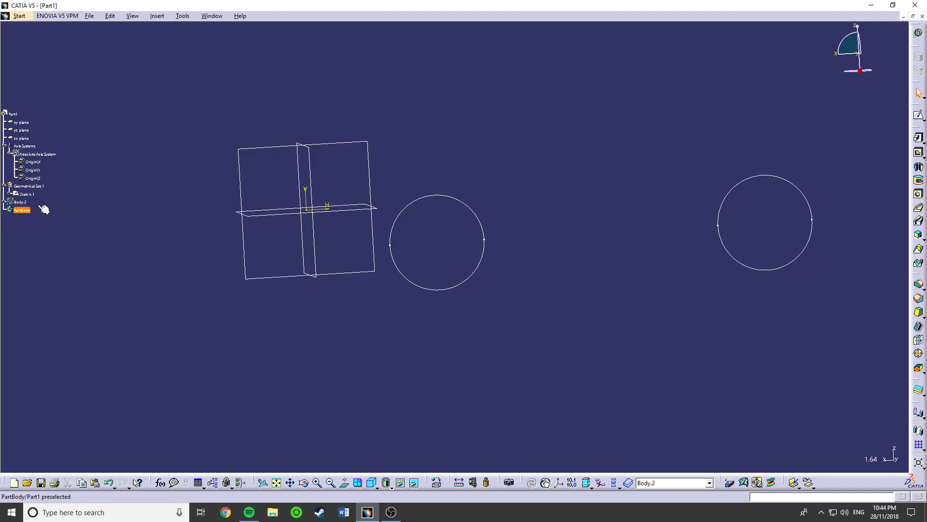
pyautogui.rightClick(21, 212)
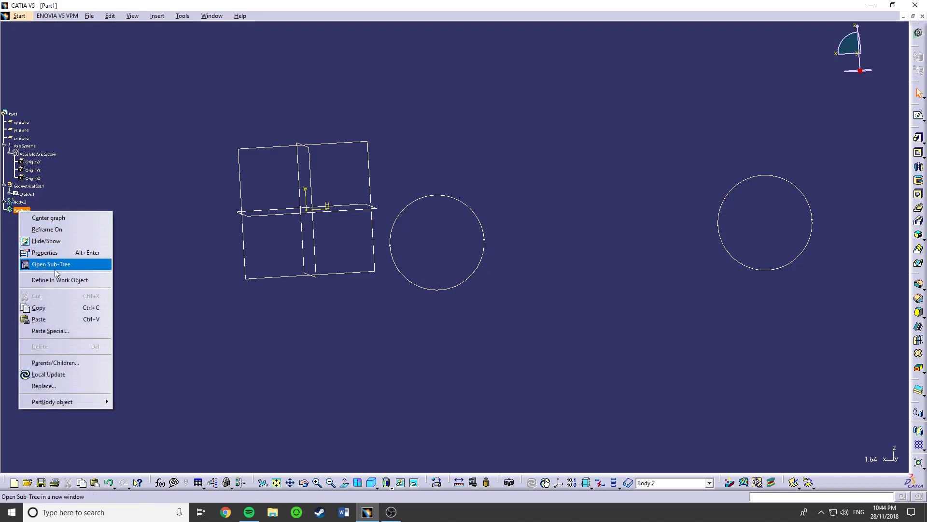
pyautogui.click(59, 285)
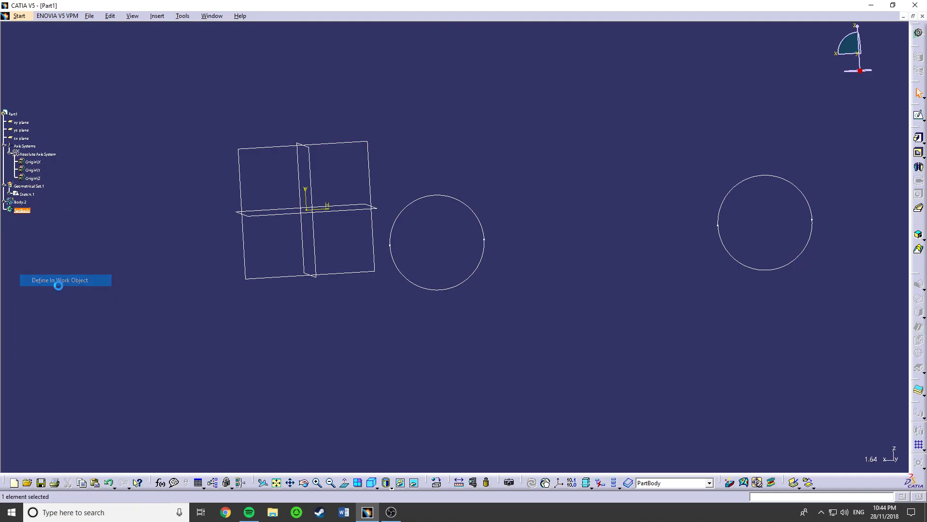
# - Rename PartBody to CAR BODY in its feature properties
pyautogui.rightClick(26, 213)
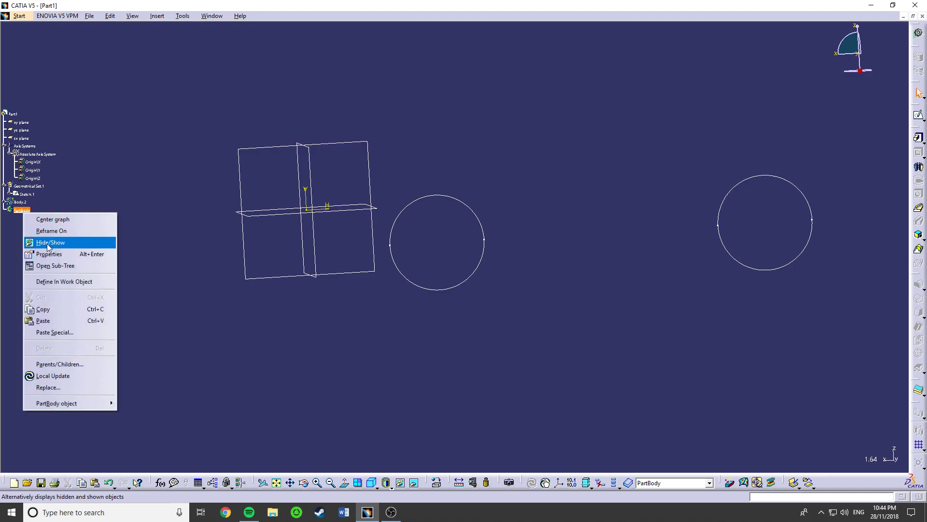
pyautogui.click(49, 253)
pyautogui.click(729, 226)
pyautogui.write('ca')
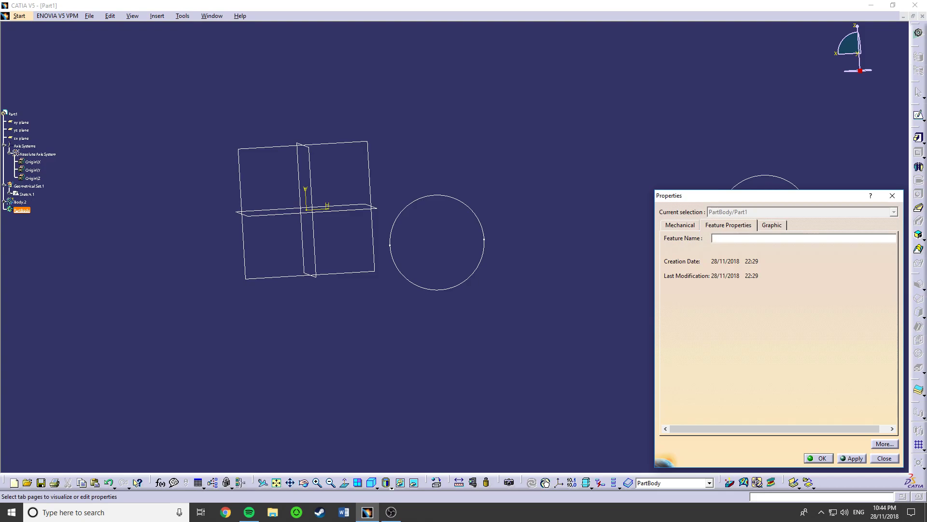
pyautogui.write('R BODY')
pyautogui.press('Return')
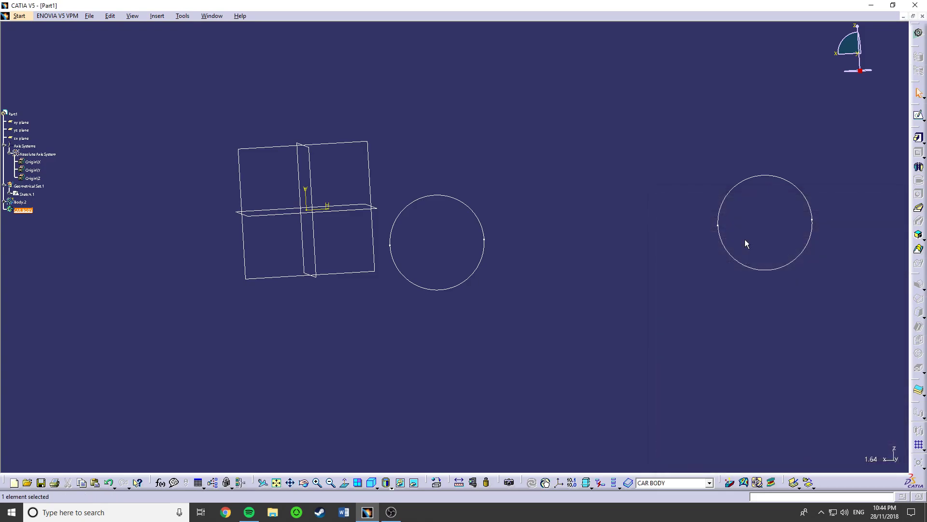
pyautogui.click(373, 178)
pyautogui.click(917, 115)
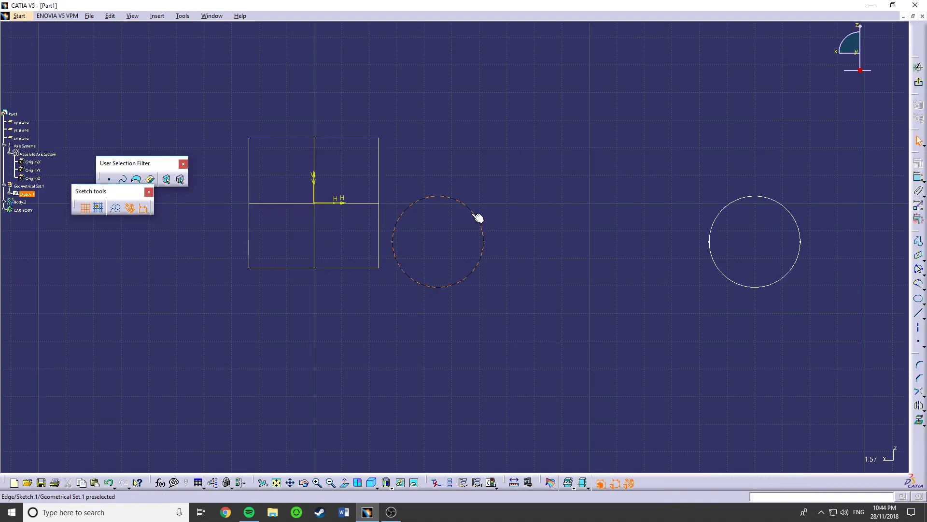
pyautogui.click(920, 241)
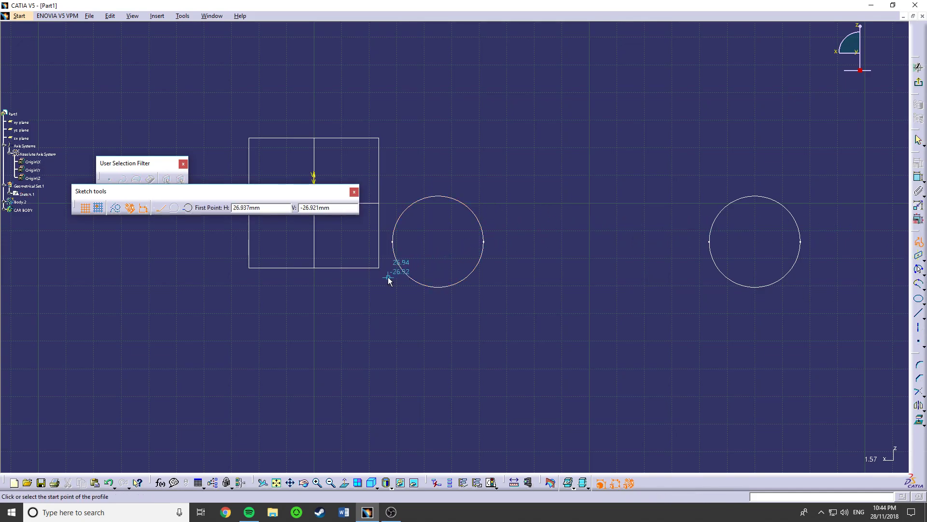
pyautogui.moveTo(349, 244); pyautogui.dragTo(366, 325, button='middle')
pyautogui.press('Escape')
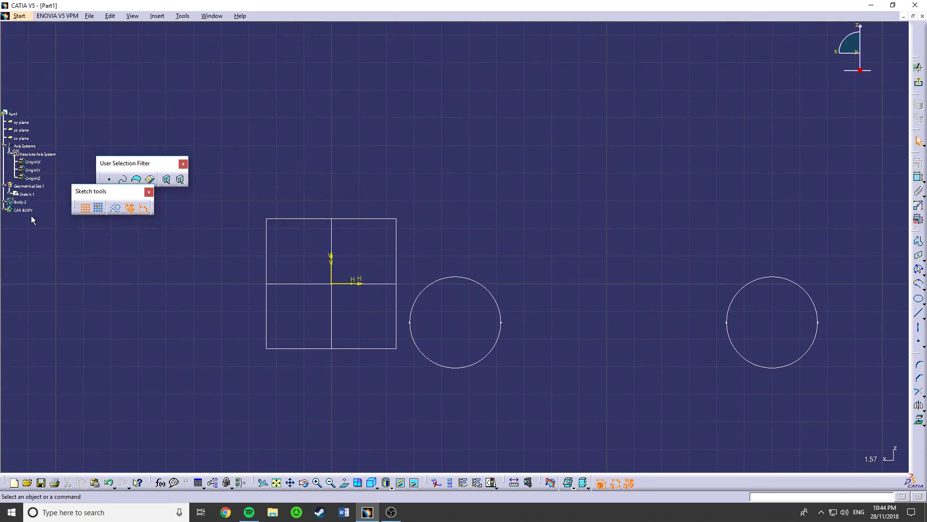
pyautogui.click(920, 84)
# - In the first layout sketch, convert the long horizontal construction line beneath the circles to a standard element and exit the sketch
pyautogui.doubleClick(25, 194)
pyautogui.moveTo(598, 334); pyautogui.dragTo(580, 268, button='middle')
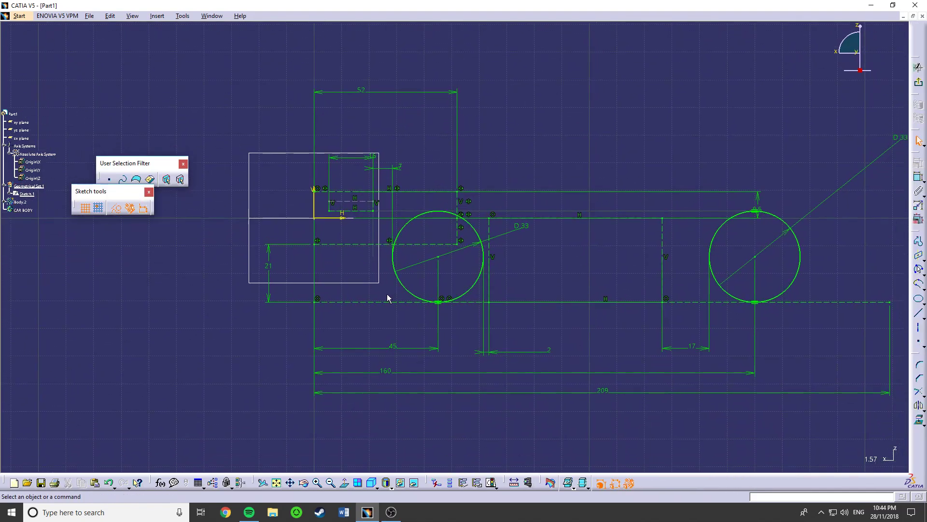
pyautogui.click(380, 301)
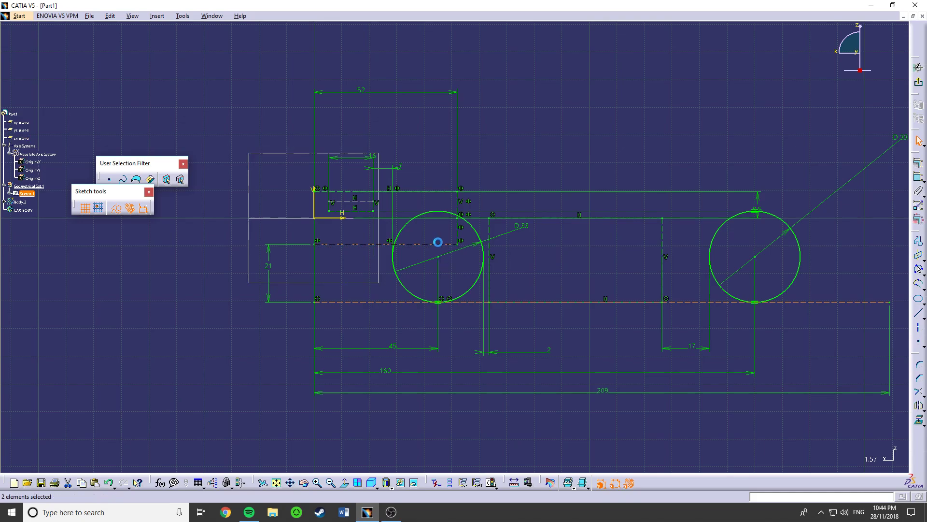
pyautogui.click(392, 309)
pyautogui.click(379, 302)
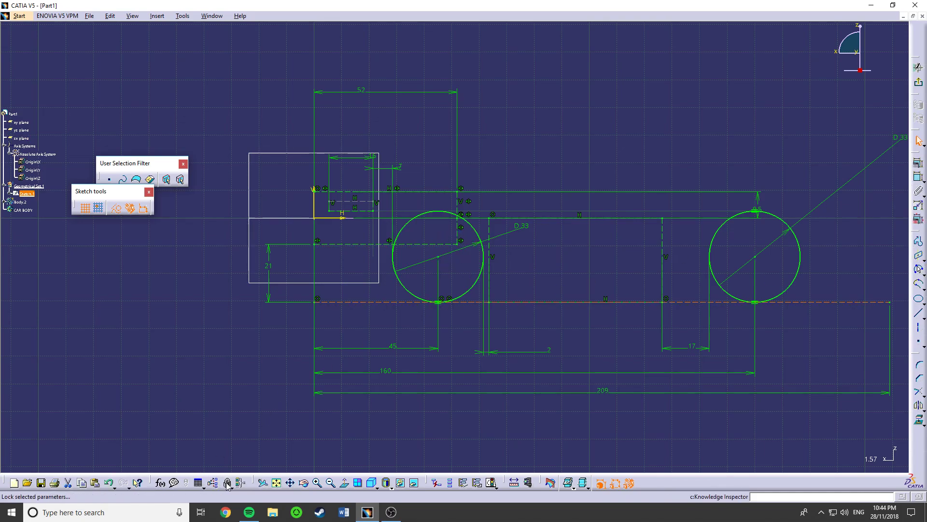
pyautogui.click(116, 208)
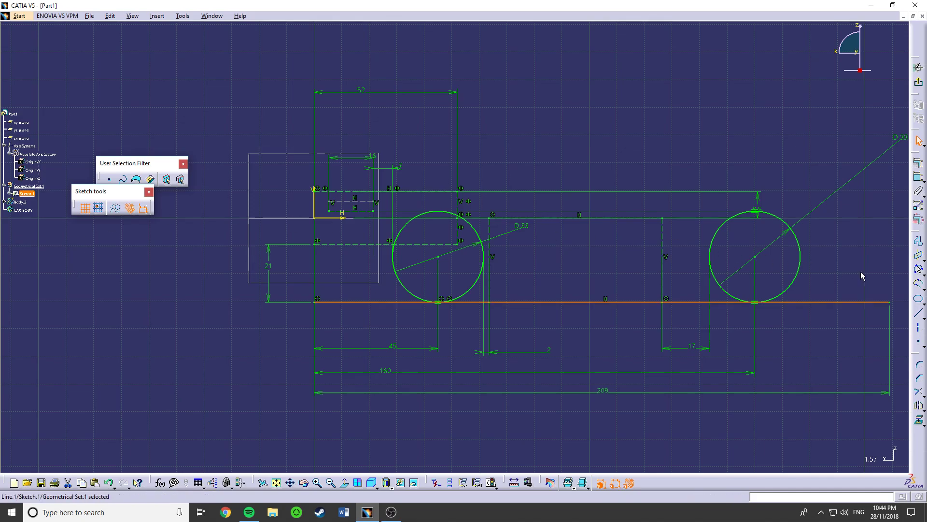
pyautogui.click(917, 82)
pyautogui.click(100, 296)
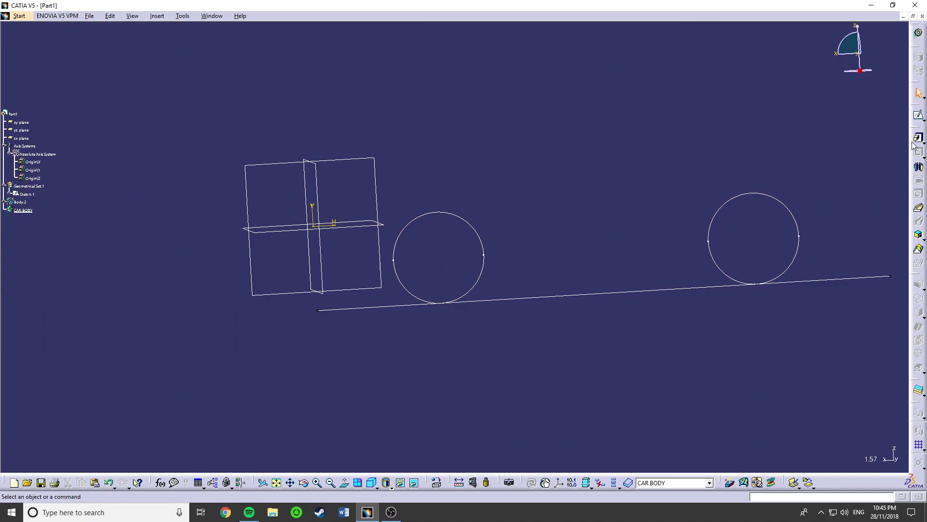
# - Start a sketch on the zx plane and draw a closed rectangular profile about 12.6 mm high from the vertical axis across both circles
pyautogui.click(919, 115)
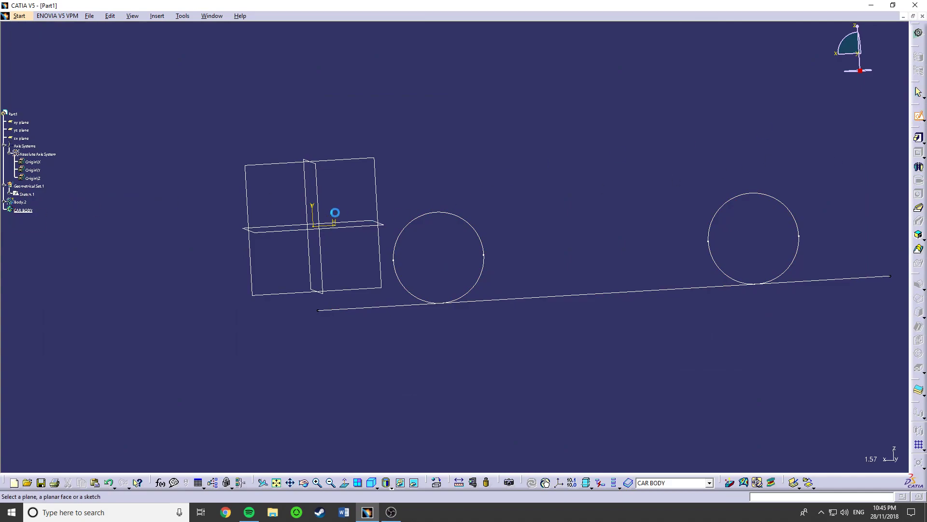
pyautogui.click(378, 191)
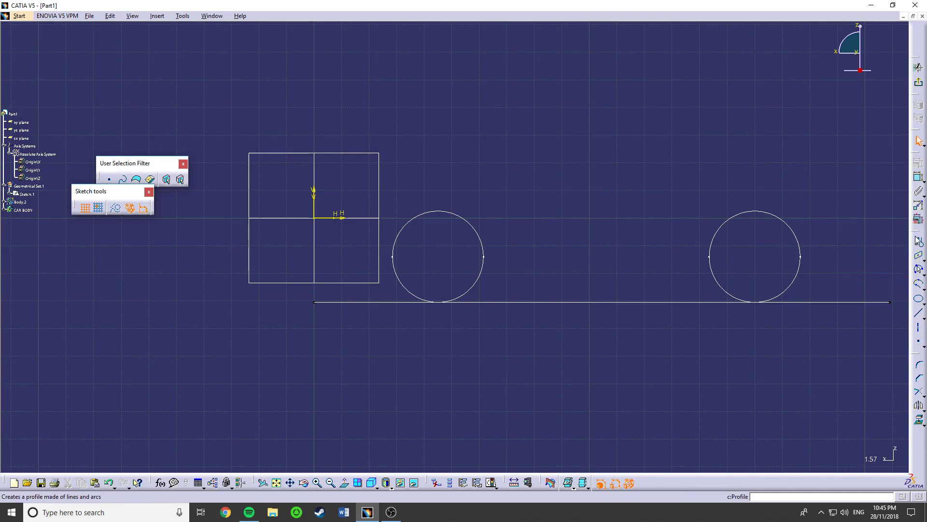
pyautogui.click(920, 241)
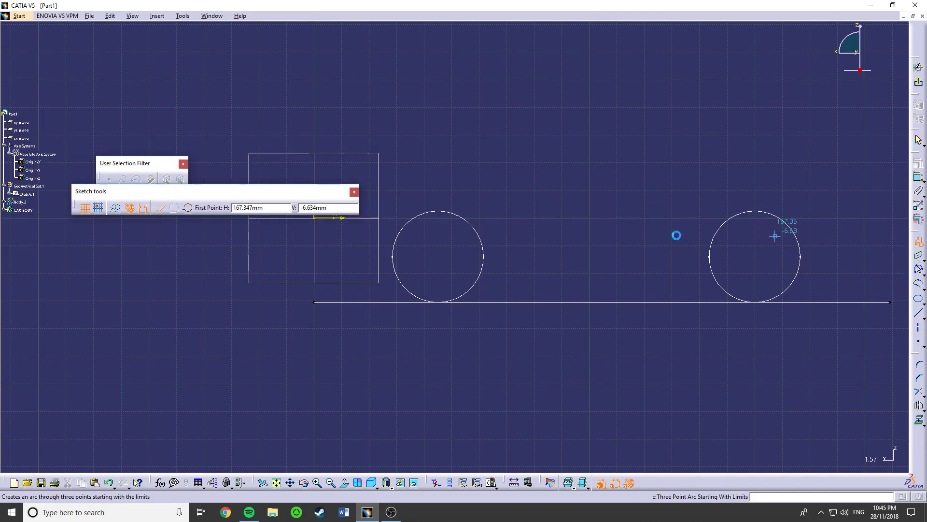
pyautogui.click(316, 223)
pyautogui.click(312, 263)
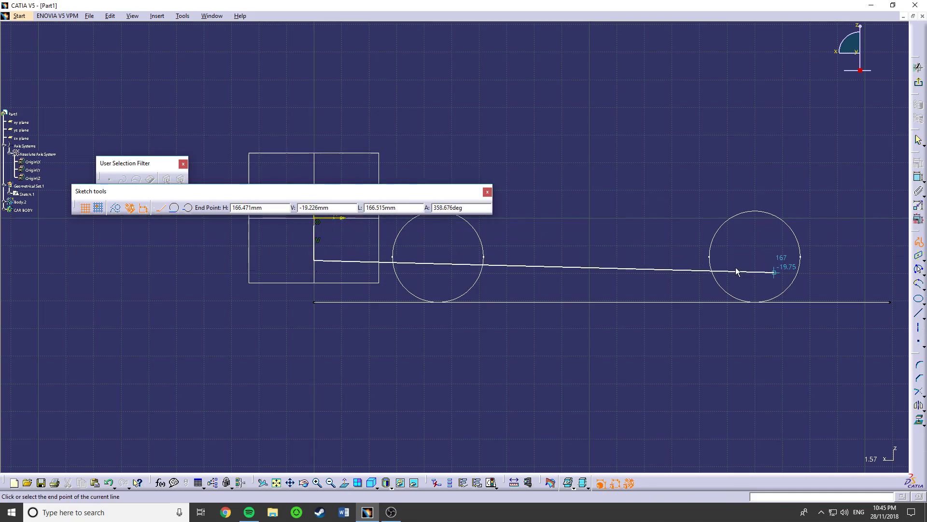
pyautogui.moveTo(764, 269); pyautogui.dragTo(605, 263, button='middle')
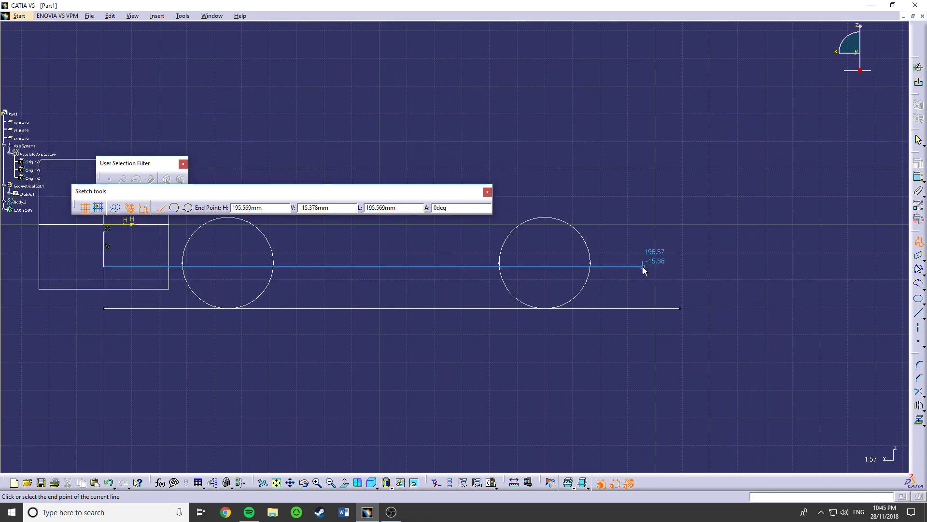
pyautogui.click(666, 265)
pyautogui.click(665, 233)
pyautogui.click(105, 233)
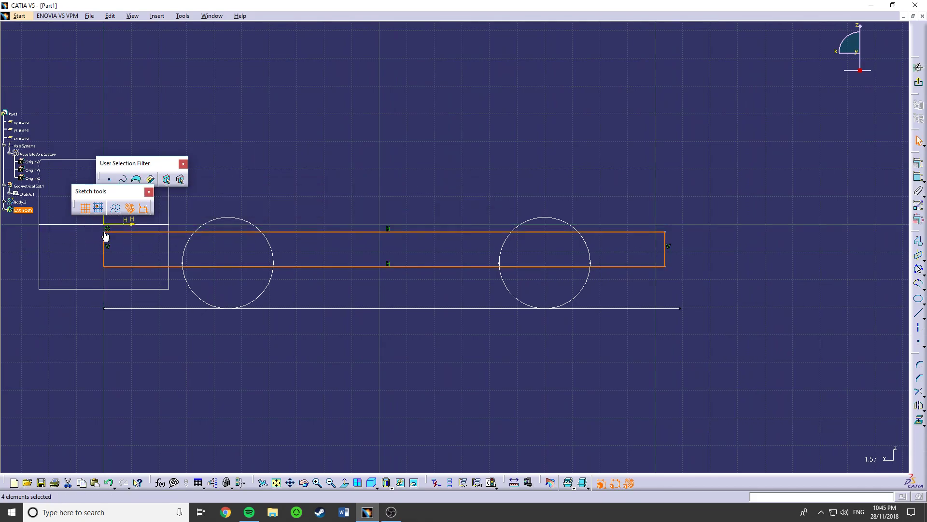
# - Constrain the height between the rectangle's two long sides to 9 mm
pyautogui.click(378, 334)
pyautogui.moveTo(289, 298)
pyautogui.mouseDown(button='middle')
pyautogui.moveTo(483, 327)
pyautogui.moveTo(470, 329)
pyautogui.mouseUp(button='middle')
pyautogui.click(556, 297)
pyautogui.keyDown('ctrl'); pyautogui.click(553, 261); pyautogui.keyUp('ctrl')
pyautogui.click(918, 177)
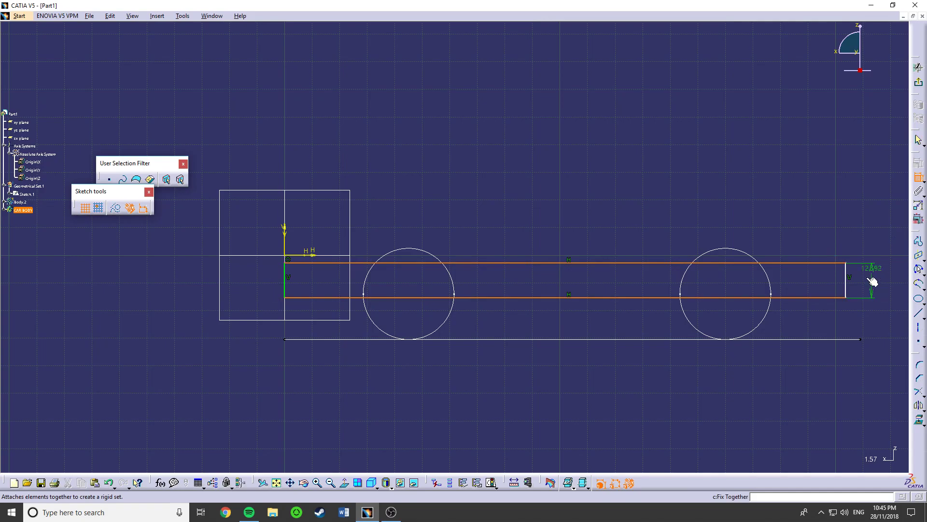
pyautogui.click(854, 322)
pyautogui.doubleClick(855, 323)
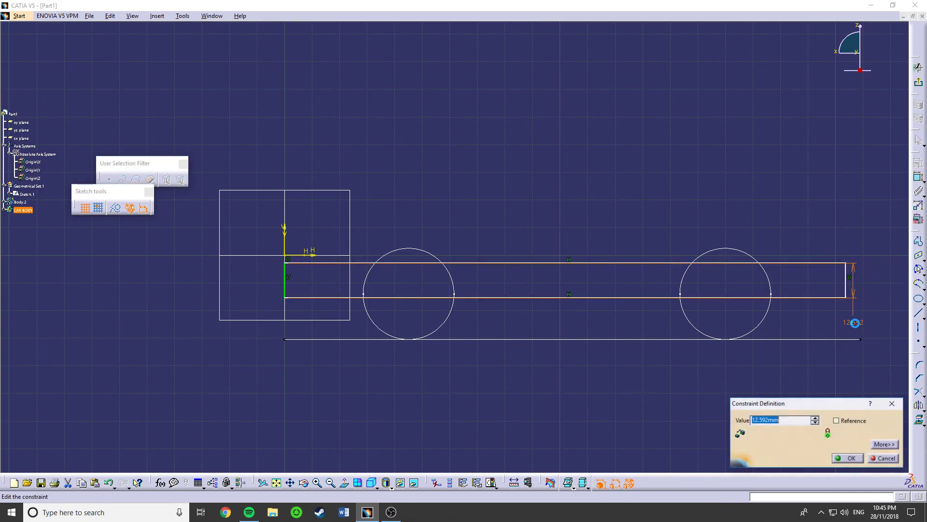
pyautogui.write('9')
pyautogui.press('Return')
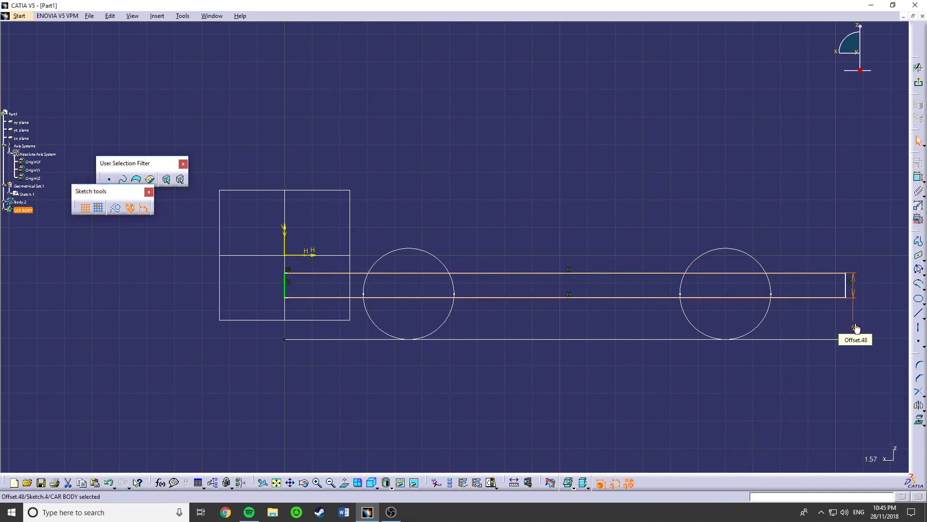
# - Constrain the rectangle's length from the vertical axis to its far short side to 209 mm
pyautogui.moveTo(501, 317); pyautogui.dragTo(486, 346, button='middle')
pyautogui.click(604, 327)
pyautogui.moveTo(499, 331)
pyautogui.mouseDown()
pyautogui.moveTo(491, 337)
pyautogui.moveTo(483, 321)
pyautogui.moveTo(491, 324)
pyautogui.mouseUp()
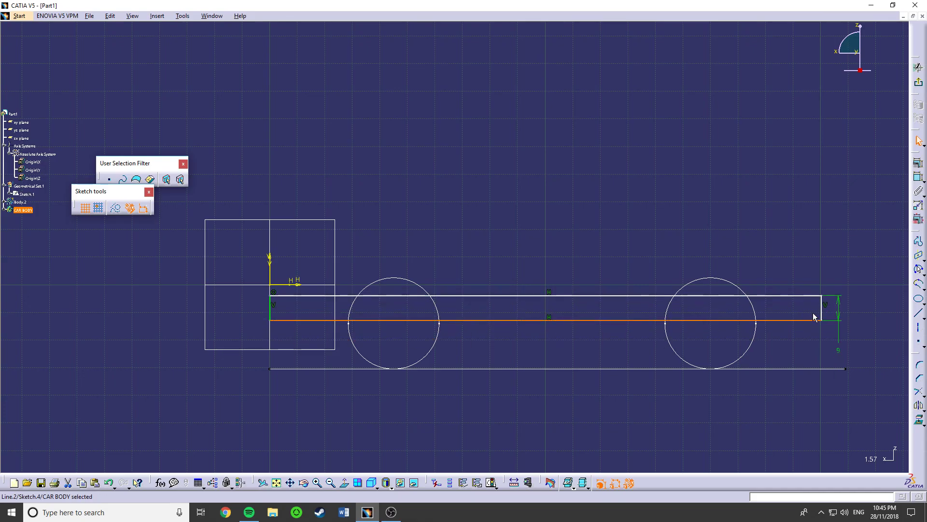
pyautogui.click(823, 315)
pyautogui.click(919, 177)
pyautogui.click(270, 269)
pyautogui.click(430, 413)
pyautogui.doubleClick(430, 414)
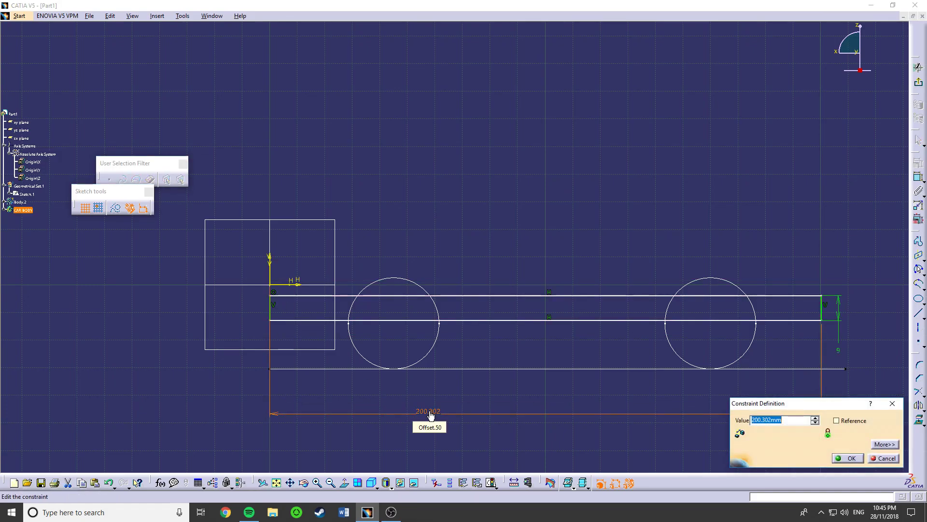
pyautogui.write('209')
pyautogui.press('Return')
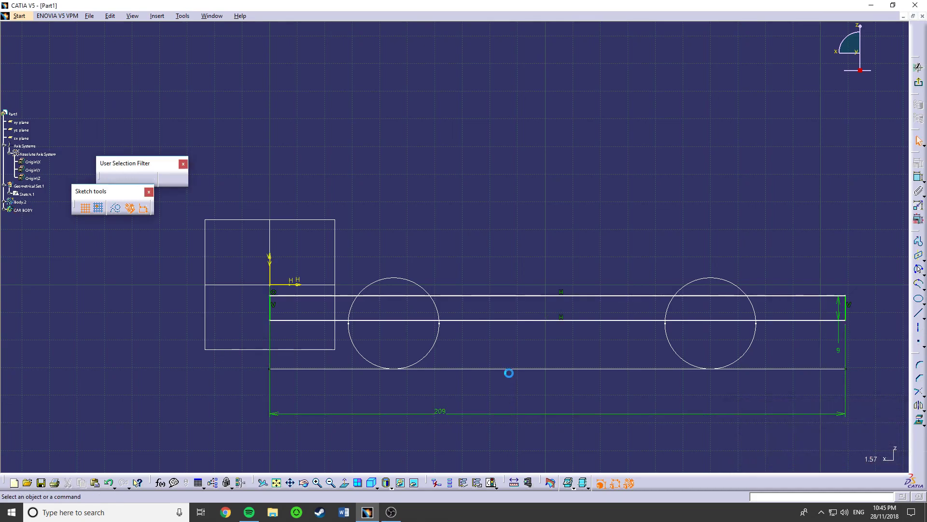
# - Draw a horizontal construction line between the midpoints of the rectangle's two short sides
pyautogui.click(919, 241)
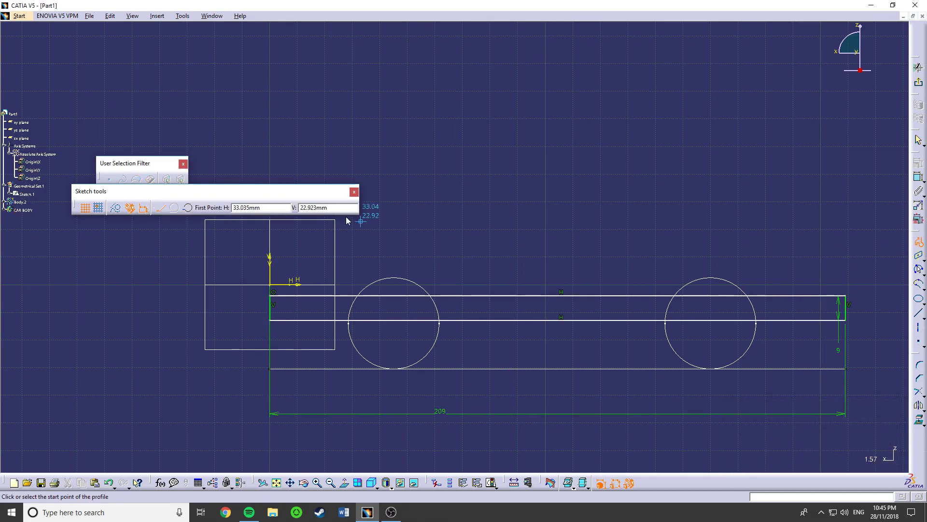
pyautogui.click(272, 313)
pyautogui.click(847, 313)
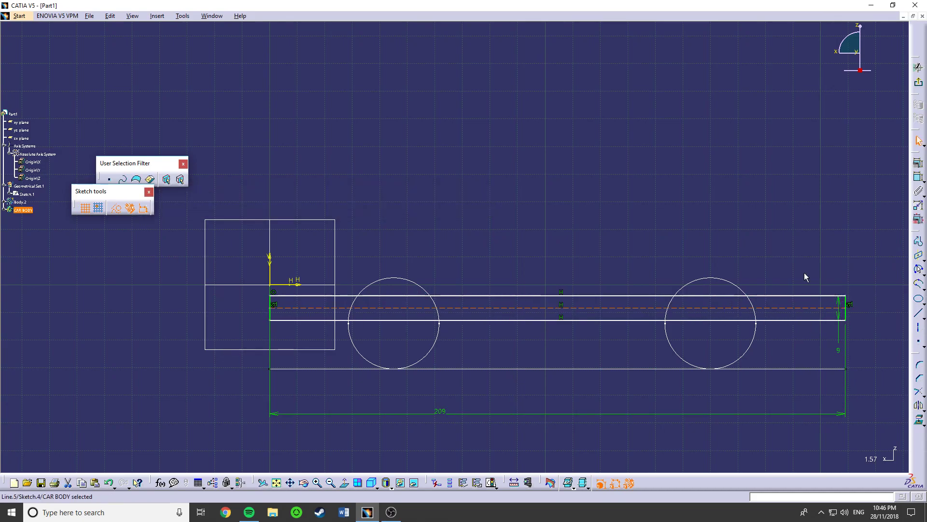
pyautogui.click(918, 177)
pyautogui.click(567, 317)
pyautogui.click(553, 344)
pyautogui.doubleClick(552, 341)
pyautogui.press('Delete')
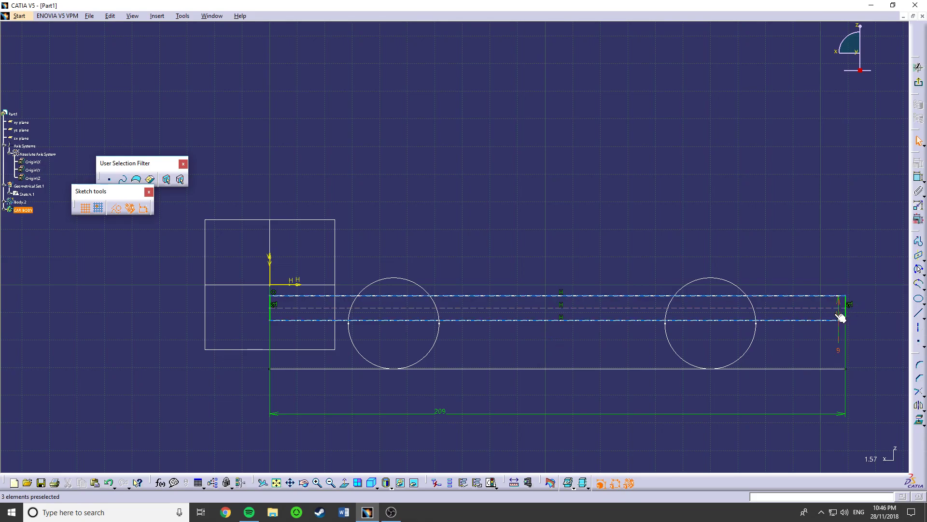
# - Dimension the vertical distance between the rectangle's lower long side and the layout's ground line
pyautogui.moveTo(821, 309); pyautogui.dragTo(819, 308)
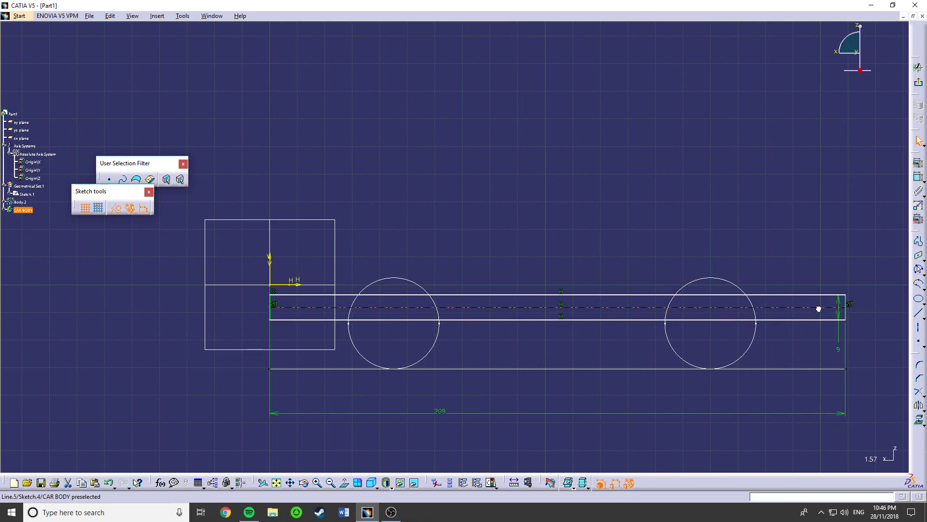
pyautogui.click(530, 320)
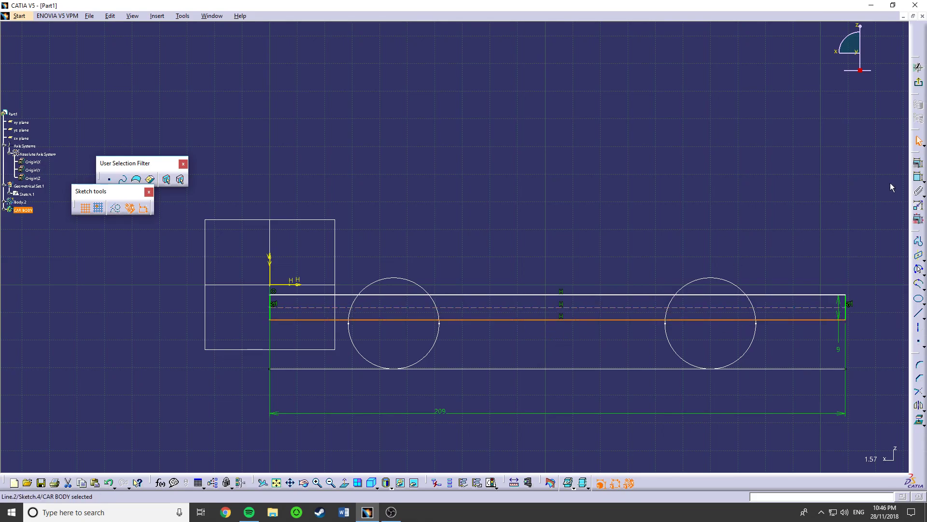
pyautogui.click(918, 177)
pyautogui.click(599, 370)
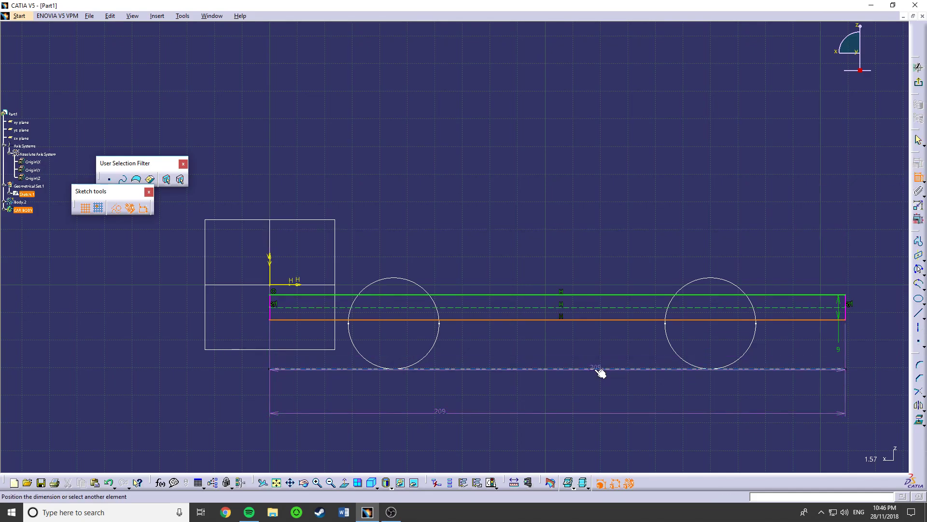
pyautogui.click(587, 391)
pyautogui.doubleClick(594, 388)
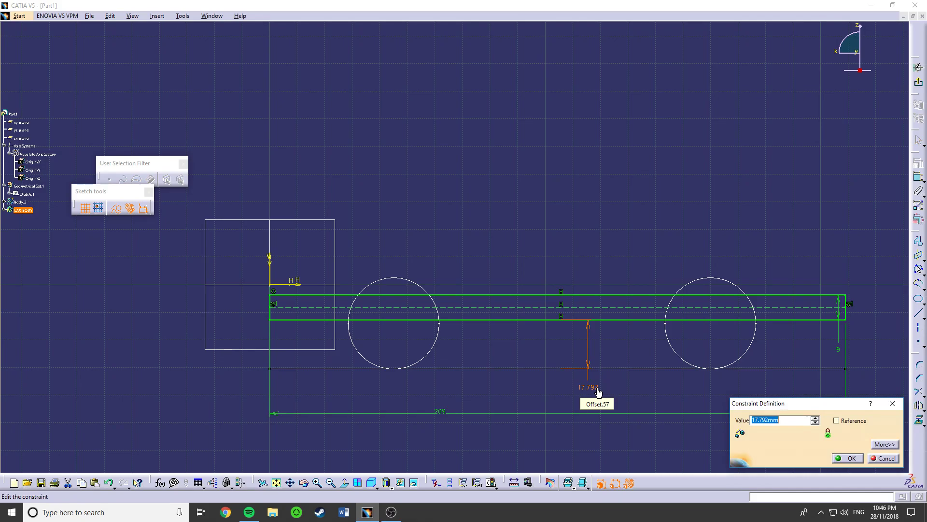
pyautogui.press('Return')
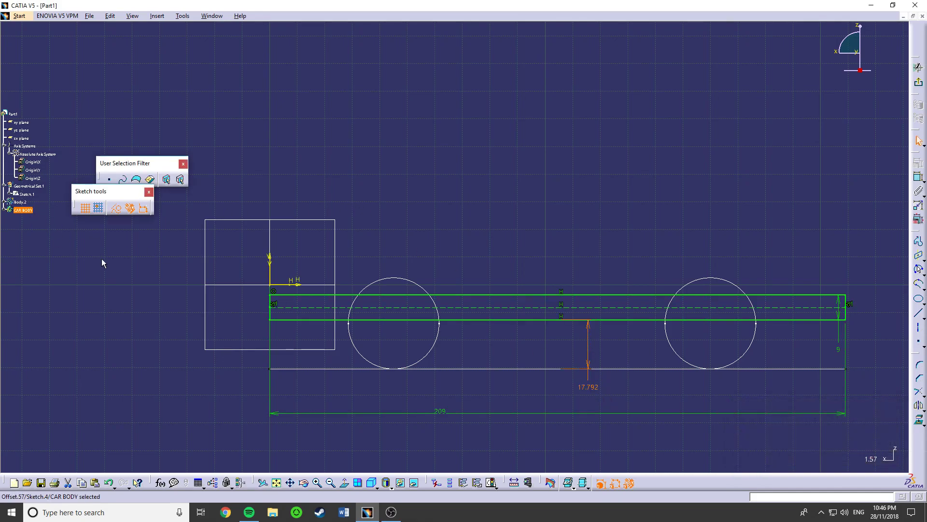
# - In the Geometrical Set.1 layout sketch, convert the 52 mm horizontal construction line to standard geometry and exit the sketch
pyautogui.click(920, 85)
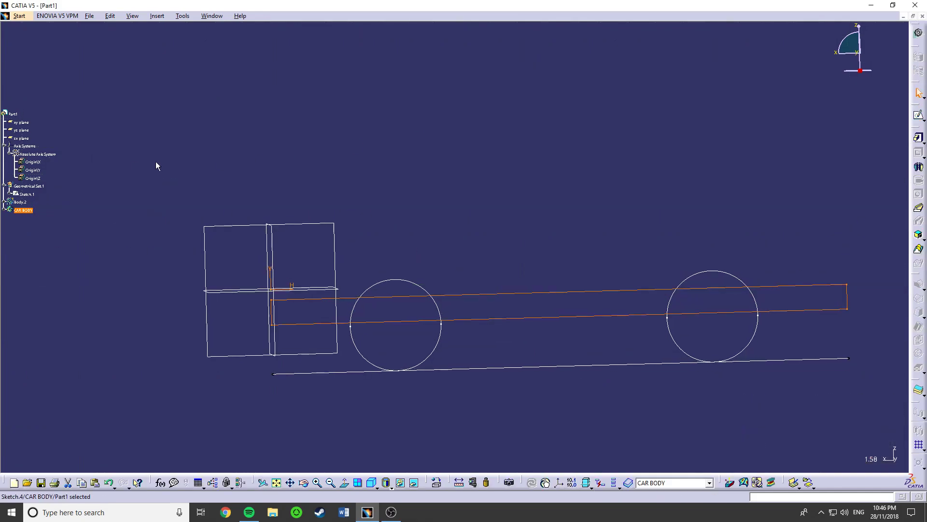
pyautogui.click(17, 194)
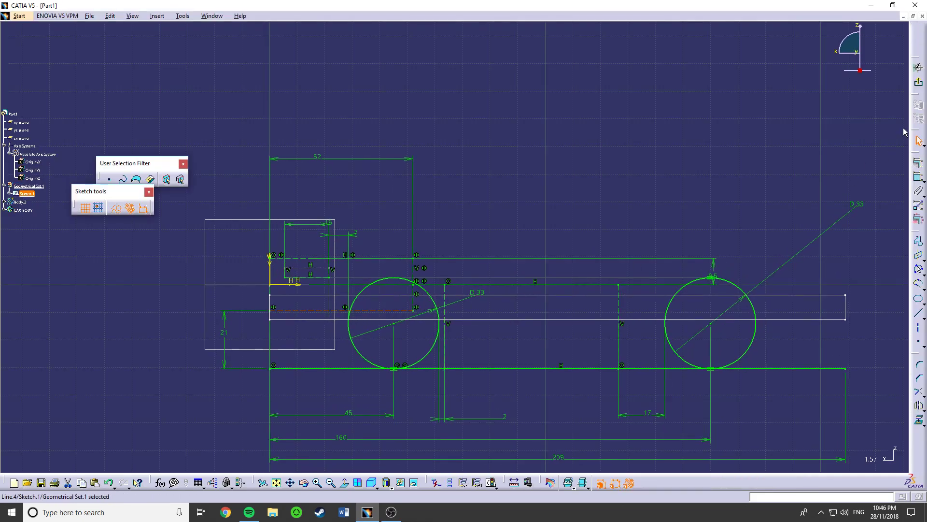
pyautogui.click(115, 208)
pyautogui.click(918, 83)
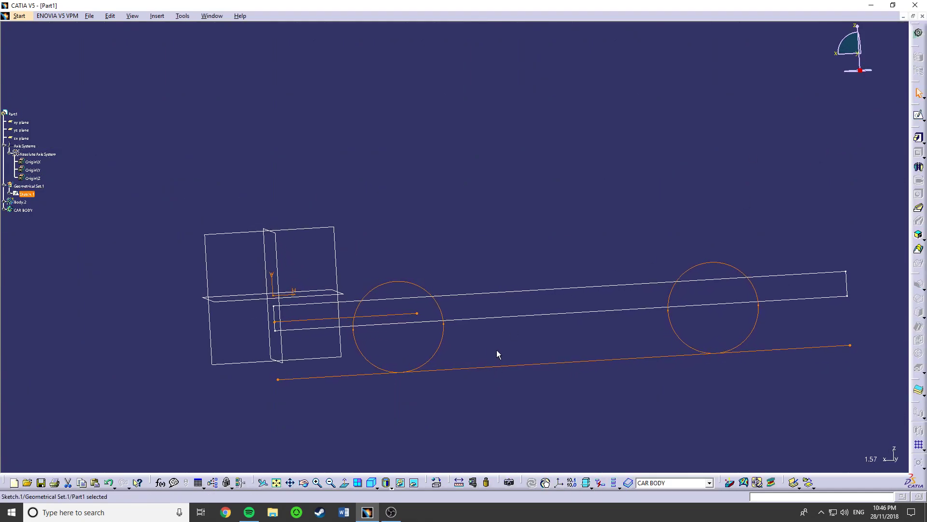
# - Reopen the CAR BODY sketch and delete the vertical distance constraint between the rectangle and the ground line
pyautogui.click(510, 318)
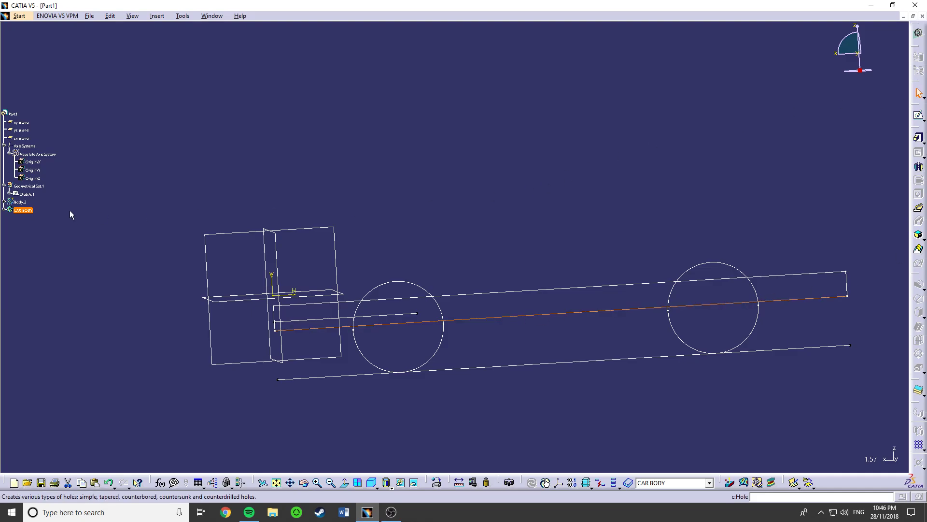
pyautogui.click(4, 210)
pyautogui.click(25, 218)
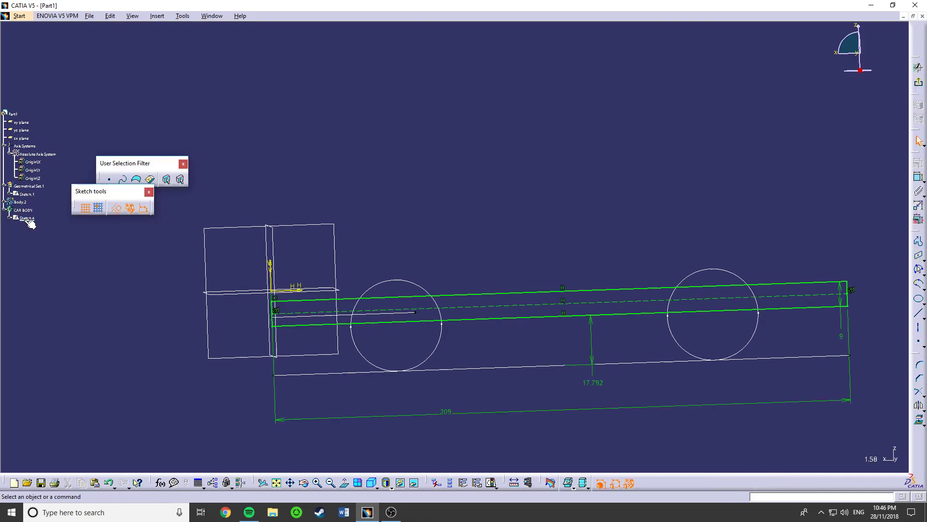
pyautogui.click(461, 321)
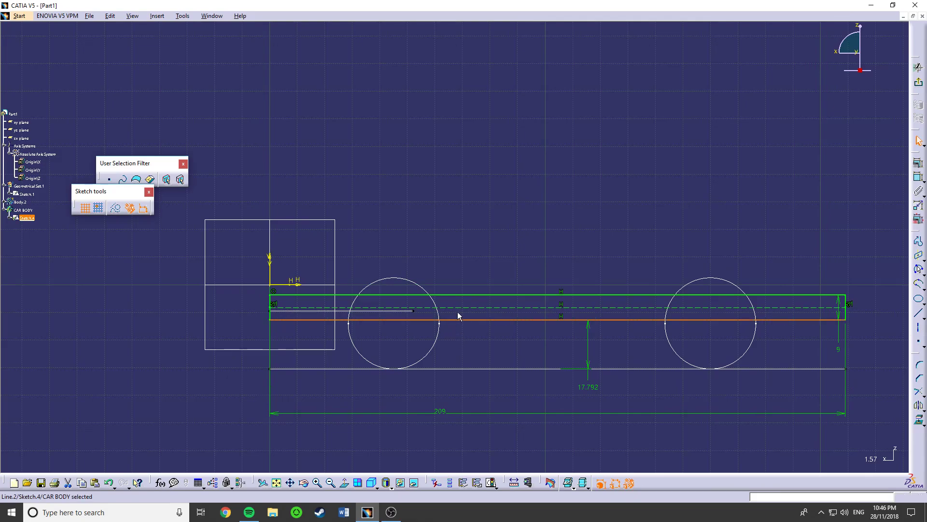
pyautogui.doubleClick(590, 387)
pyautogui.press('BackSpace')
pyautogui.click(878, 459)
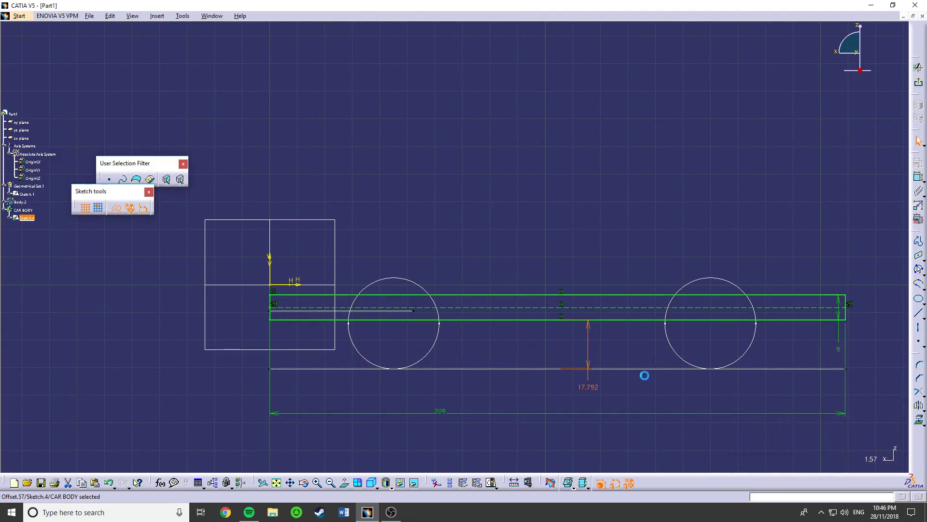
pyautogui.click(590, 386)
pyautogui.press('Delete')
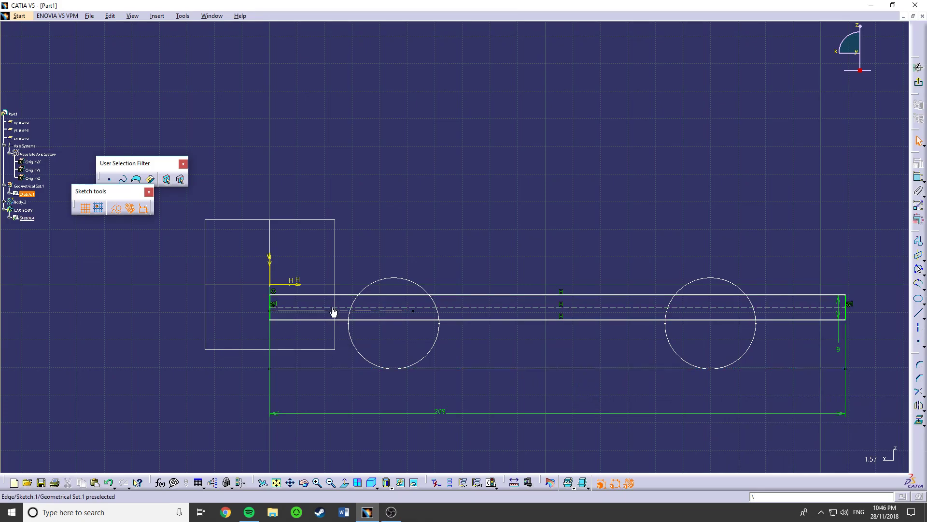
# - Make the rectangle's upper long side coincident with the end point of the 52 mm layout line
pyautogui.moveTo(340, 294); pyautogui.dragTo(338, 318)
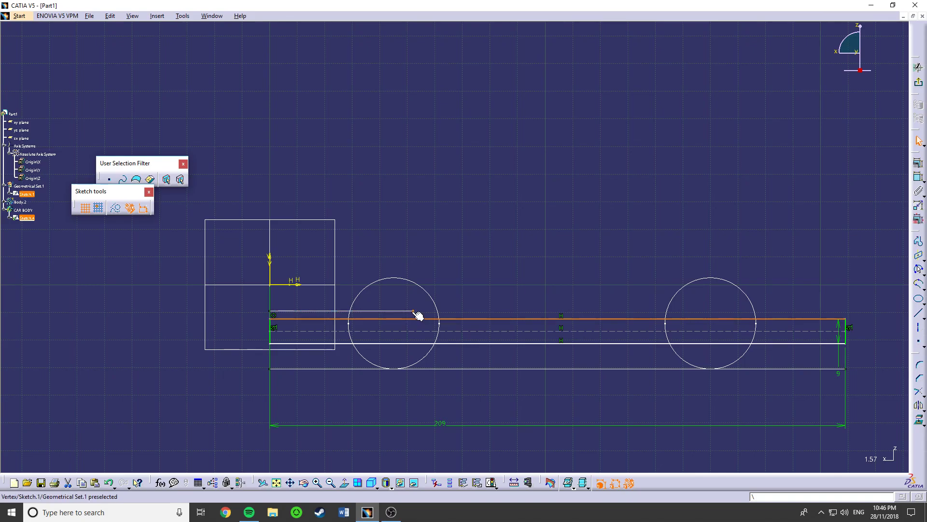
pyautogui.keyDown('ctrl'); pyautogui.click(414, 312); pyautogui.keyUp('ctrl')
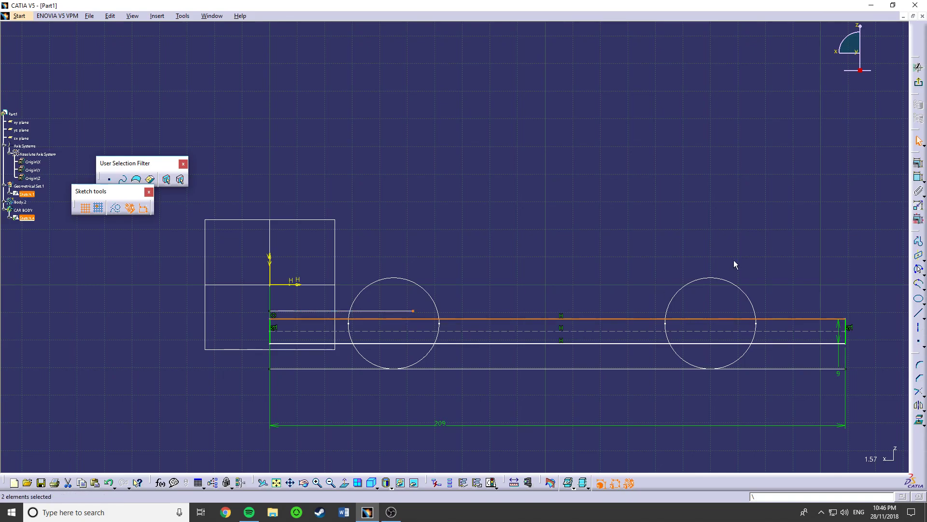
pyautogui.click(918, 164)
pyautogui.click(874, 365)
pyautogui.click(847, 458)
pyautogui.moveTo(479, 295); pyautogui.dragTo(485, 294, button='middle')
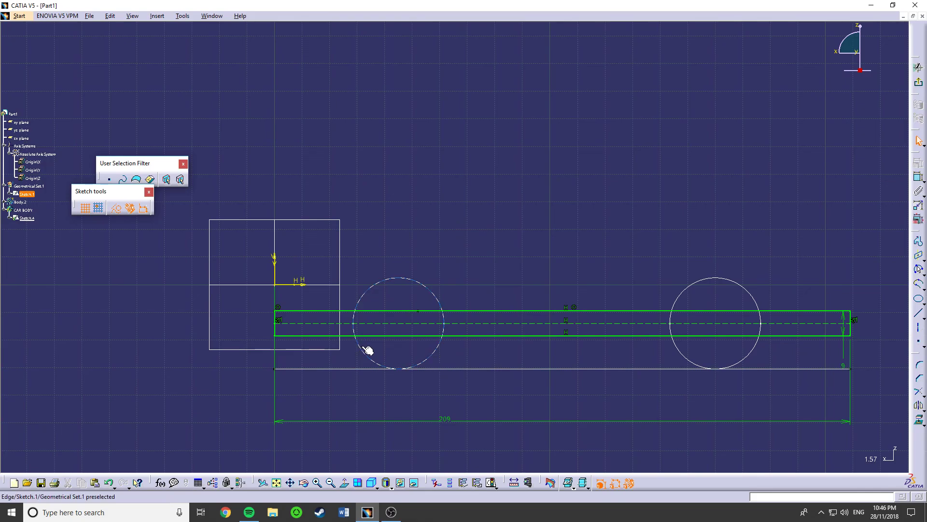
# - Convert all four sides of the CAR BODY rectangle to construction geometry
pyautogui.click(449, 311)
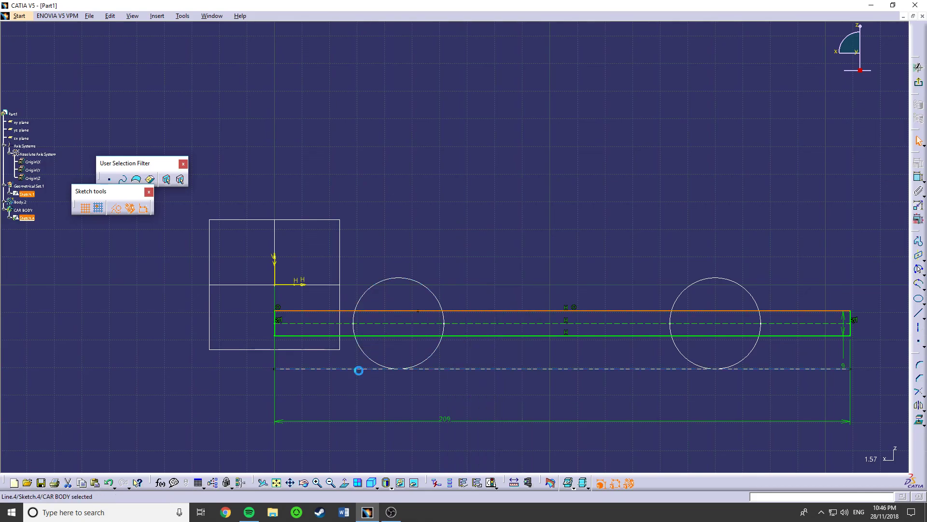
pyautogui.keyDown('ctrl'); pyautogui.click(279, 331); pyautogui.keyUp('ctrl')
pyautogui.keyDown('ctrl'); pyautogui.click(304, 336); pyautogui.keyUp('ctrl')
pyautogui.keyDown('ctrl'); pyautogui.click(850, 328); pyautogui.keyUp('ctrl')
pyautogui.click(118, 209)
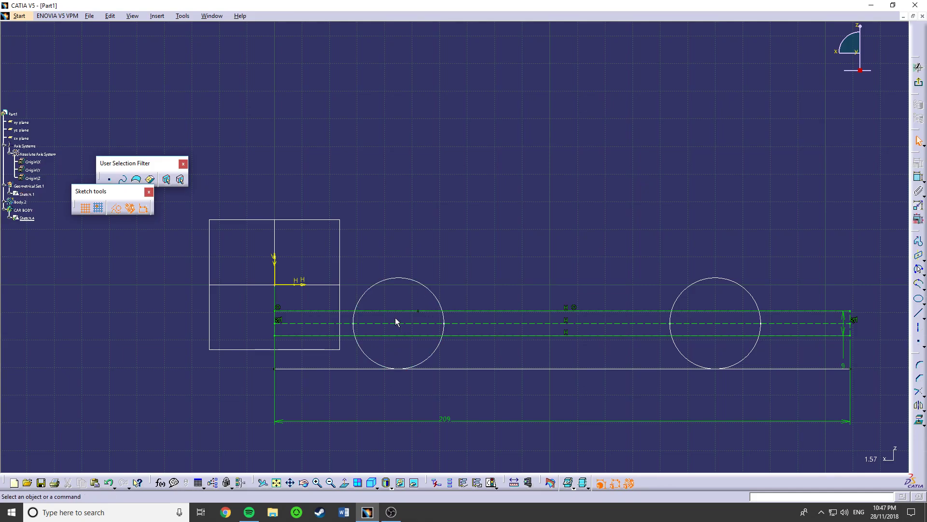
# - Draw a standard line about 53 mm long on the rectangle's upper side between the two wheel circles
pyautogui.click(919, 270)
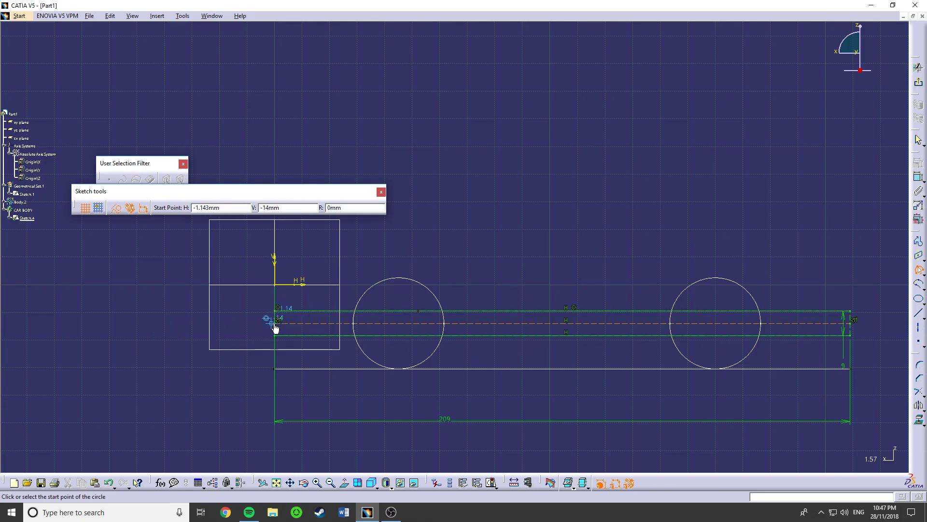
pyautogui.press('Escape')
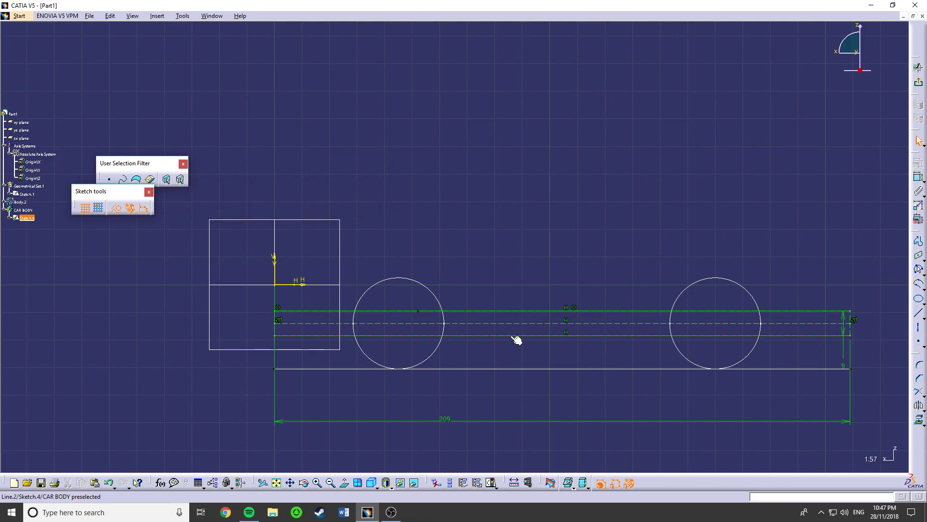
pyautogui.click(919, 241)
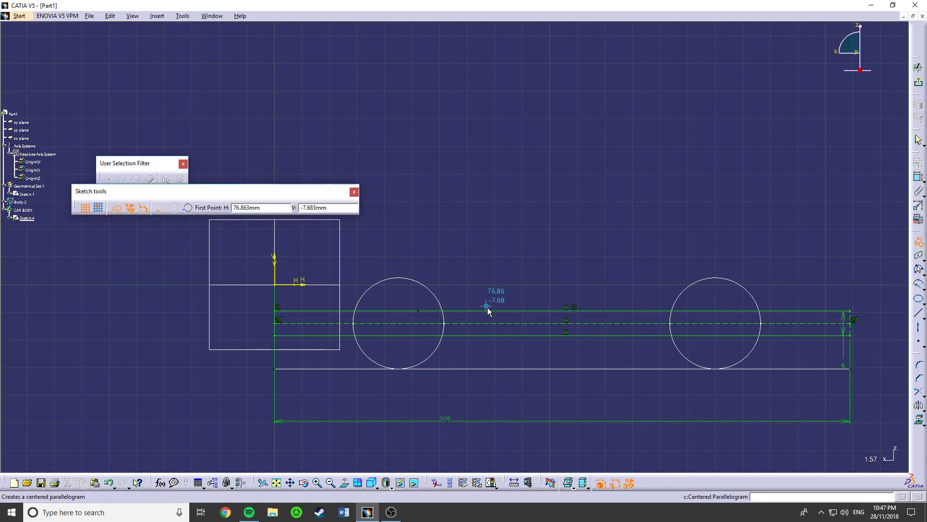
pyautogui.click(470, 315)
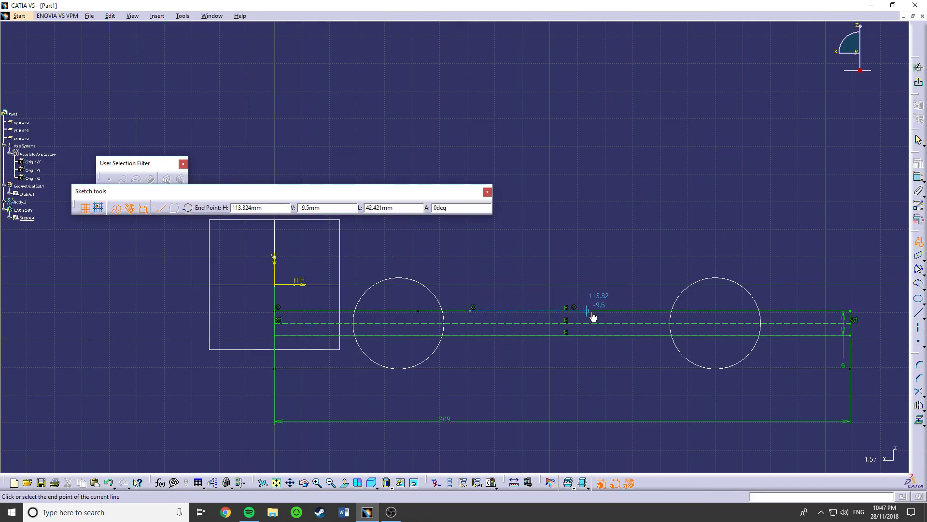
pyautogui.press('Escape')
pyautogui.click(498, 311)
pyautogui.click(114, 208)
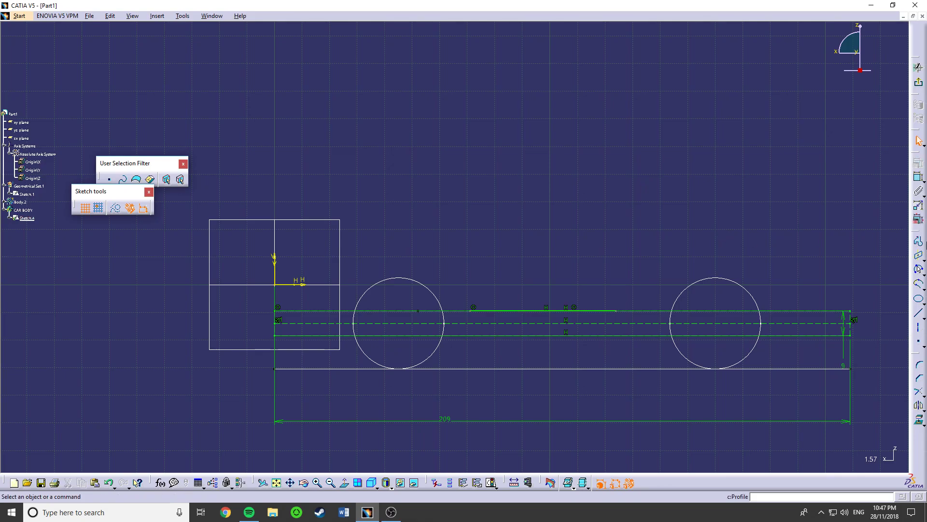
# - Draw a matching horizontal line on the rectangle's lower side, directly beneath the upper standard line
pyautogui.click(919, 242)
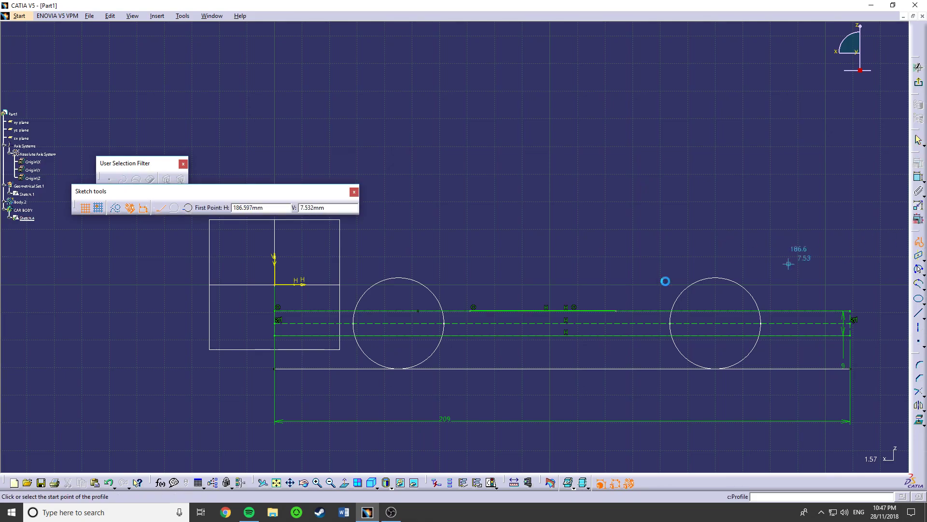
pyautogui.click(472, 333)
pyautogui.click(613, 337)
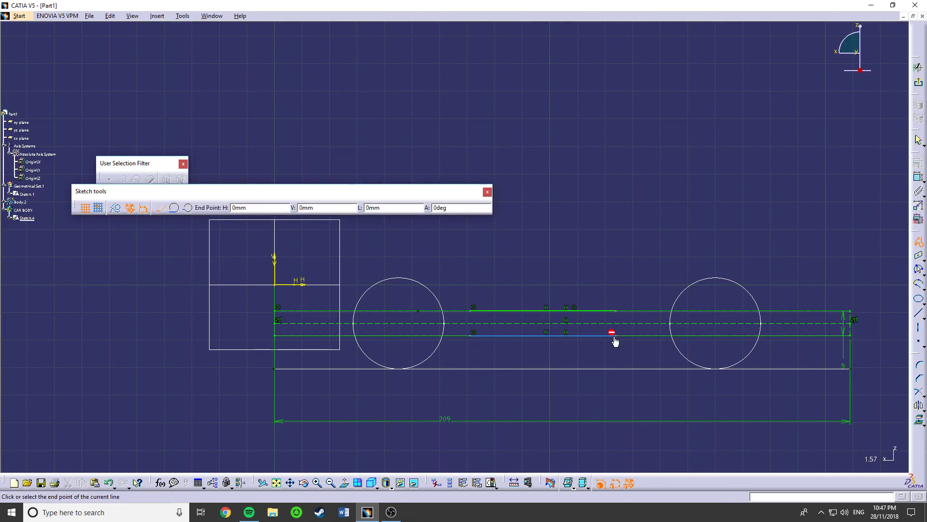
pyautogui.press('Escape')
# - Constrain the distance between the lower line's two end points to 65 mm
pyautogui.click(618, 336)
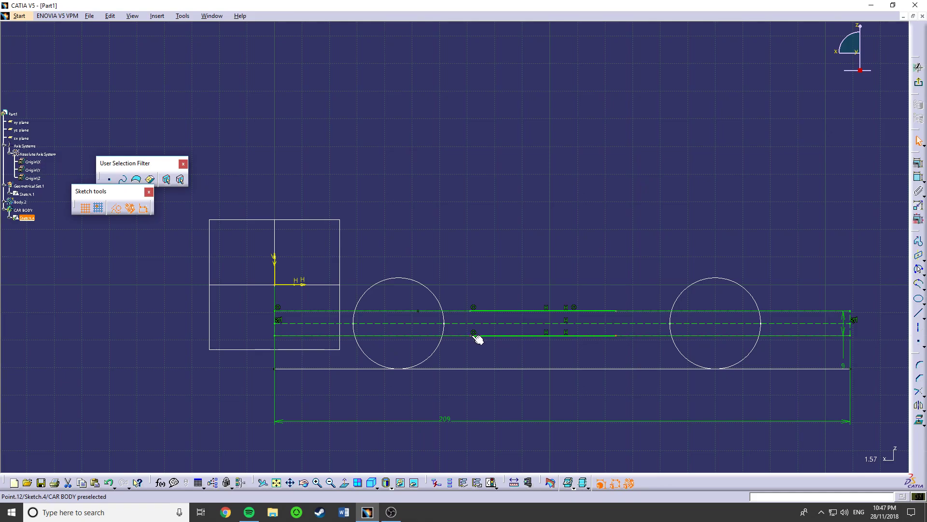
pyautogui.click(918, 178)
pyautogui.click(549, 232)
pyautogui.doubleClick(541, 228)
pyautogui.write('65')
pyautogui.press('Return')
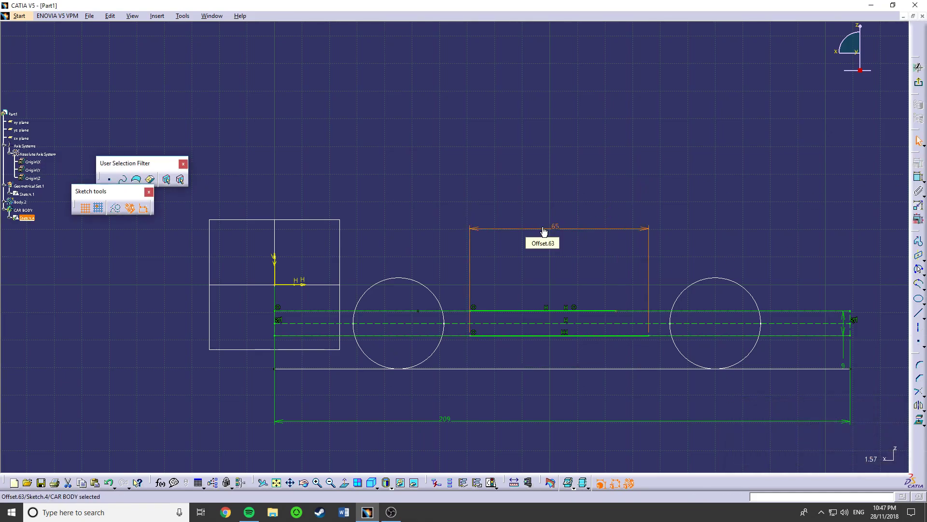
# - Constrain the distance between the upper line's two end points to 65 mm
pyautogui.click(620, 315)
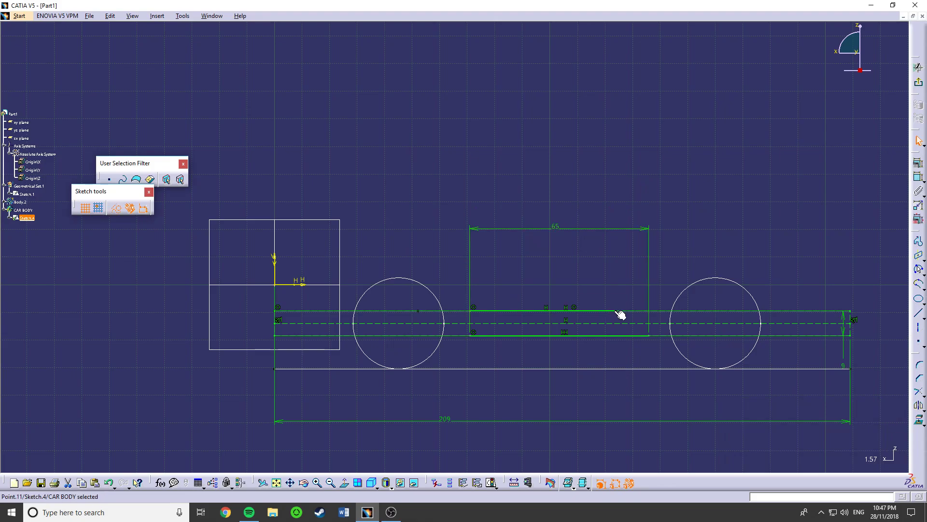
pyautogui.click(918, 177)
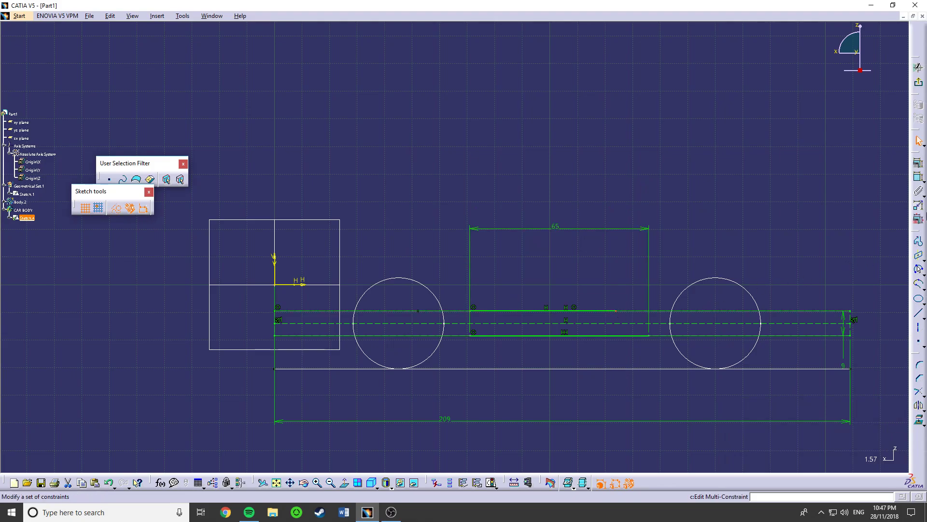
pyautogui.click(474, 311)
pyautogui.click(552, 262)
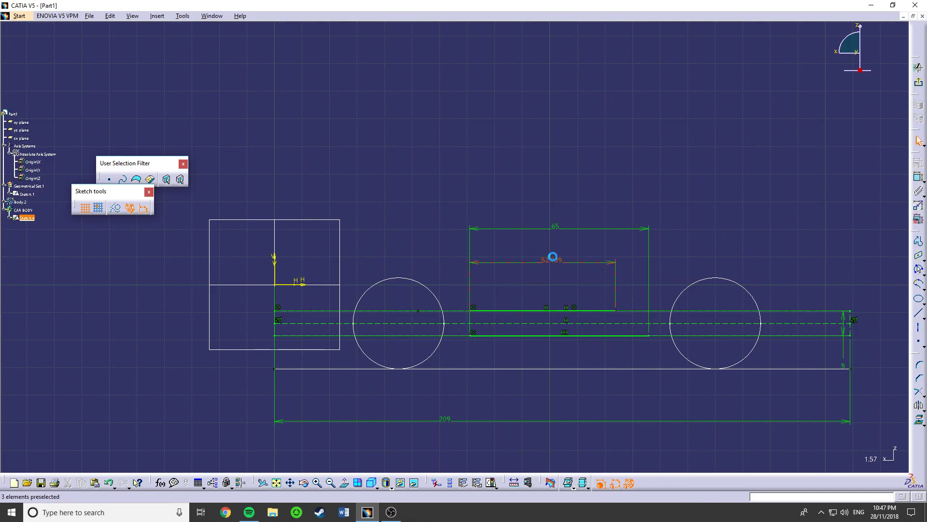
pyautogui.doubleClick(553, 258)
pyautogui.write('65')
pyautogui.press('Return')
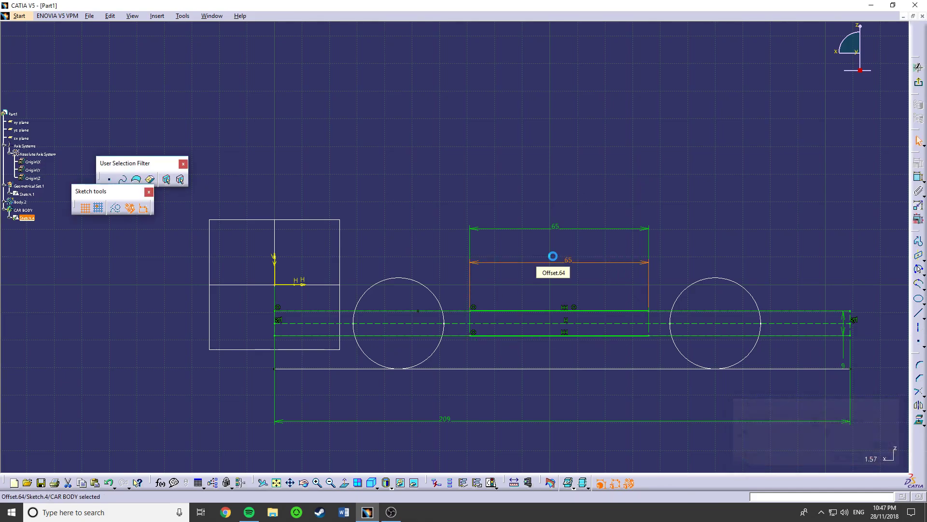
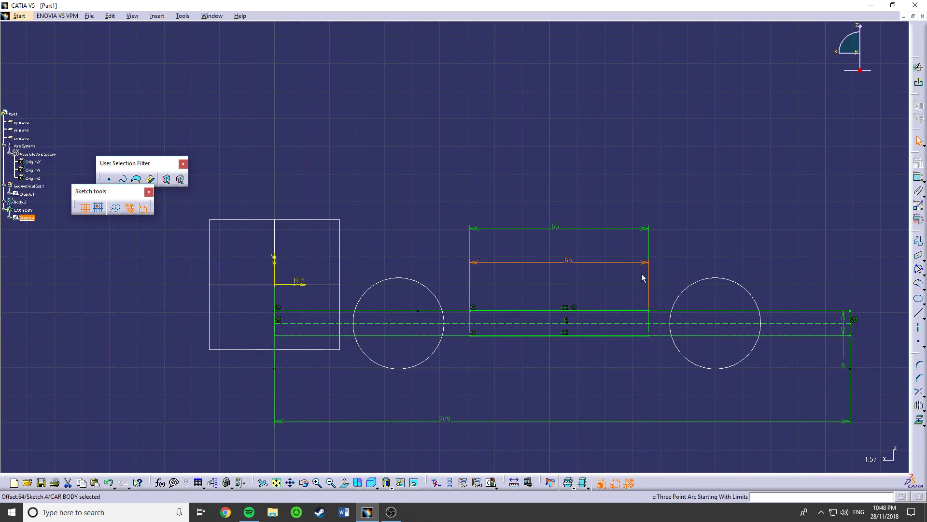
# - Draw a three-point arc of about 792 mm radius from the upper line's left end to the midpoint of the rectangle's left side
pyautogui.click(577, 278)
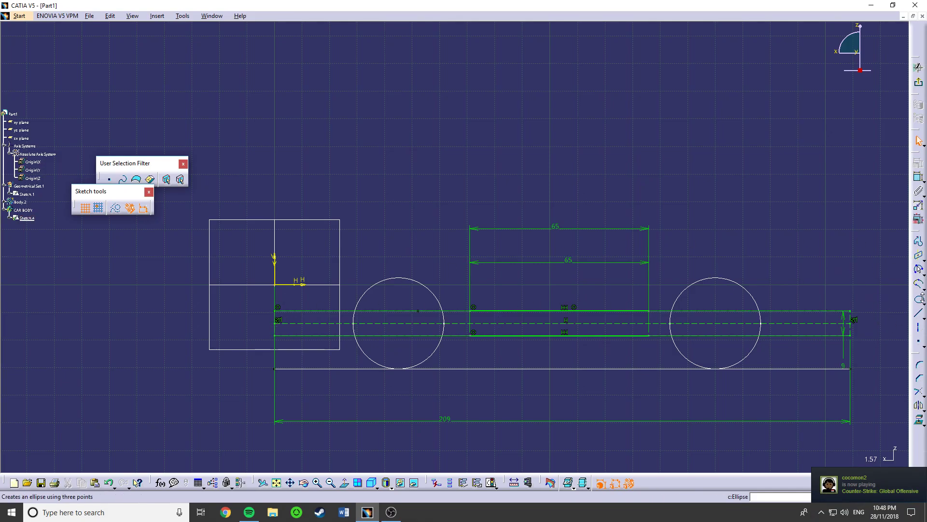
pyautogui.click(919, 271)
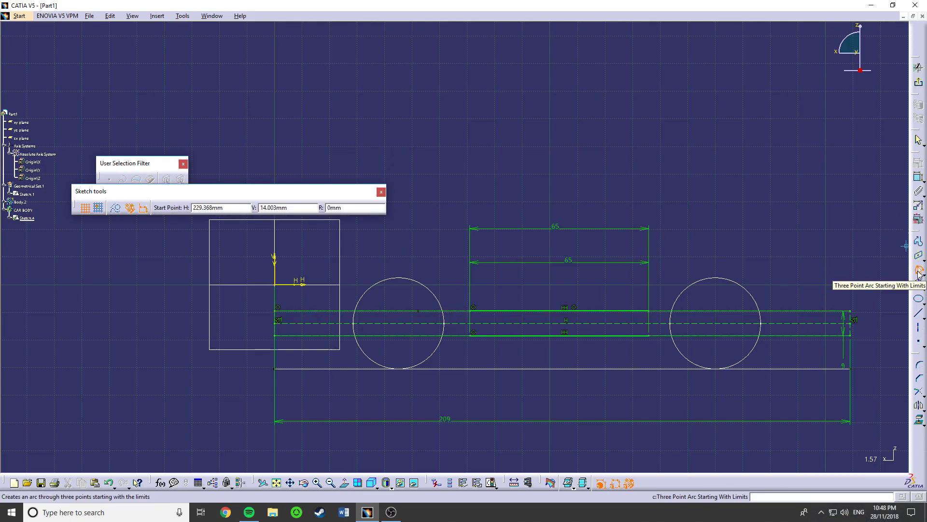
pyautogui.click(471, 313)
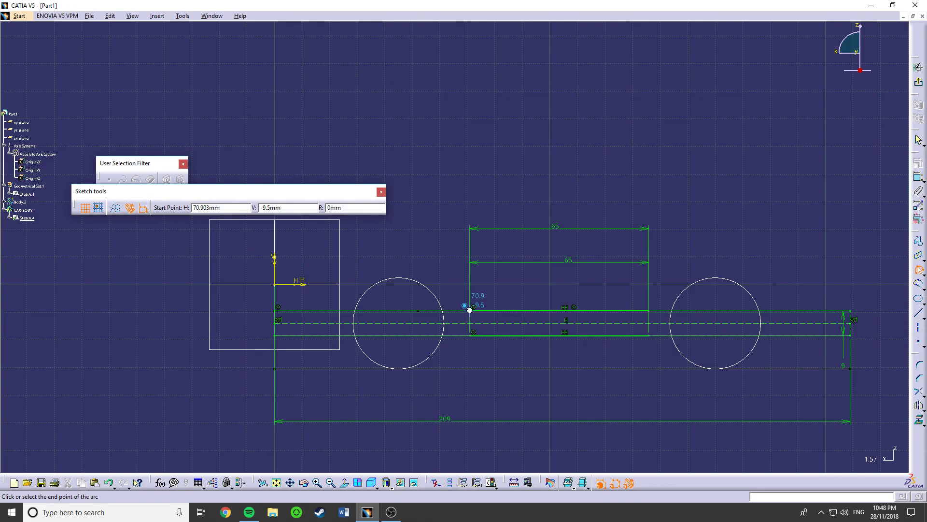
pyautogui.click(277, 329)
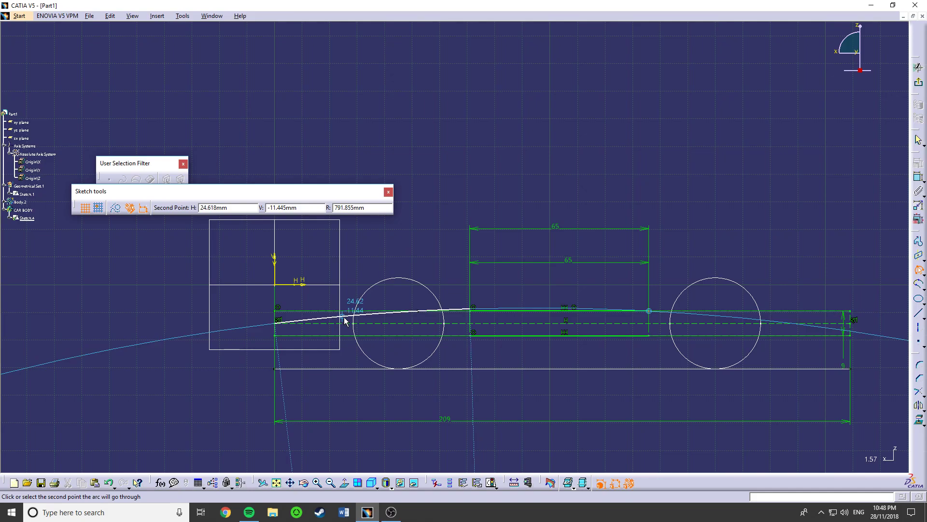
pyautogui.click(345, 320)
pyautogui.click(412, 393)
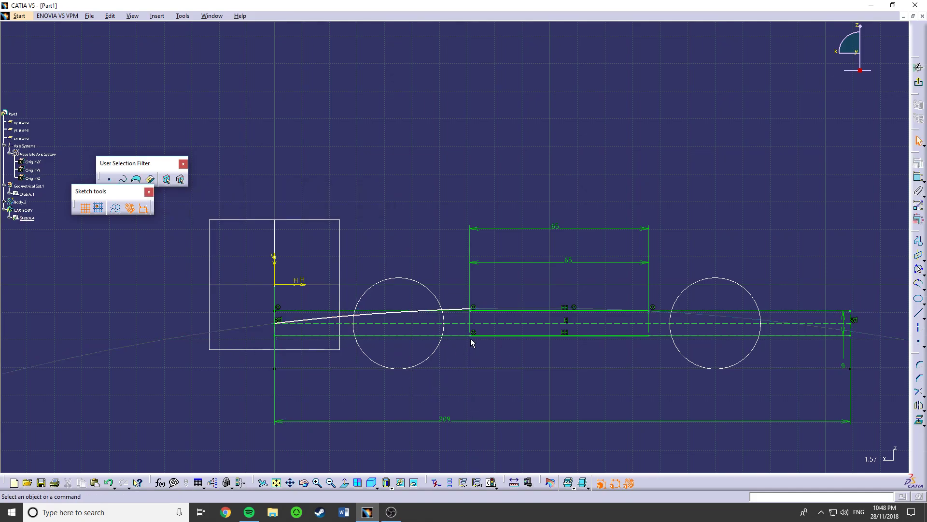
# - Make the arc's end point coincident with the left end point of the upper 65 mm line
pyautogui.click(473, 308)
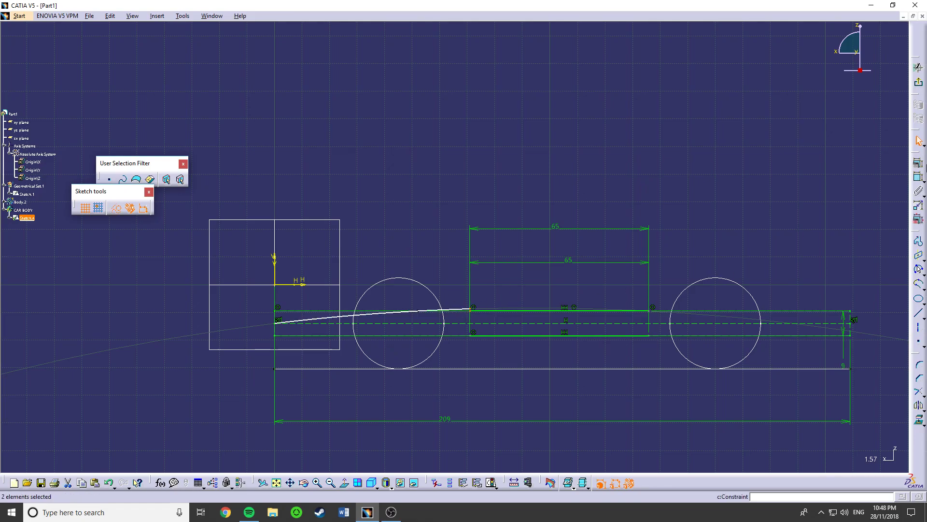
pyautogui.click(918, 160)
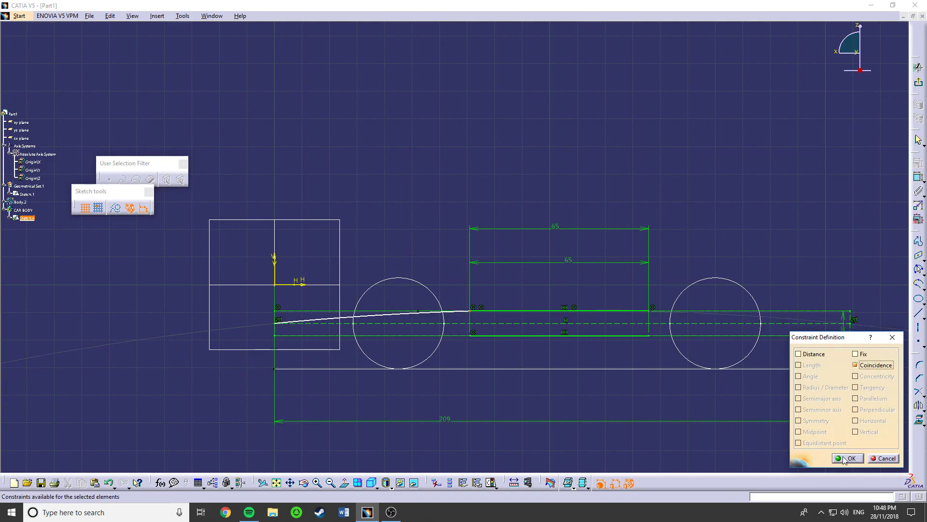
pyautogui.click(849, 457)
pyautogui.moveTo(284, 325)
pyautogui.mouseDown()
pyautogui.moveTo(320, 322)
pyautogui.moveTo(285, 320)
pyautogui.moveTo(302, 315)
pyautogui.mouseUp()
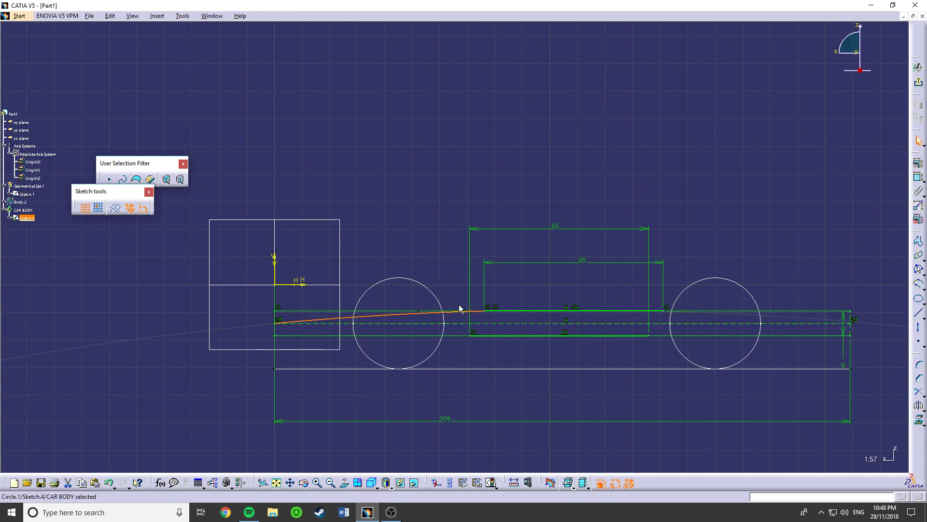
pyautogui.click(490, 312)
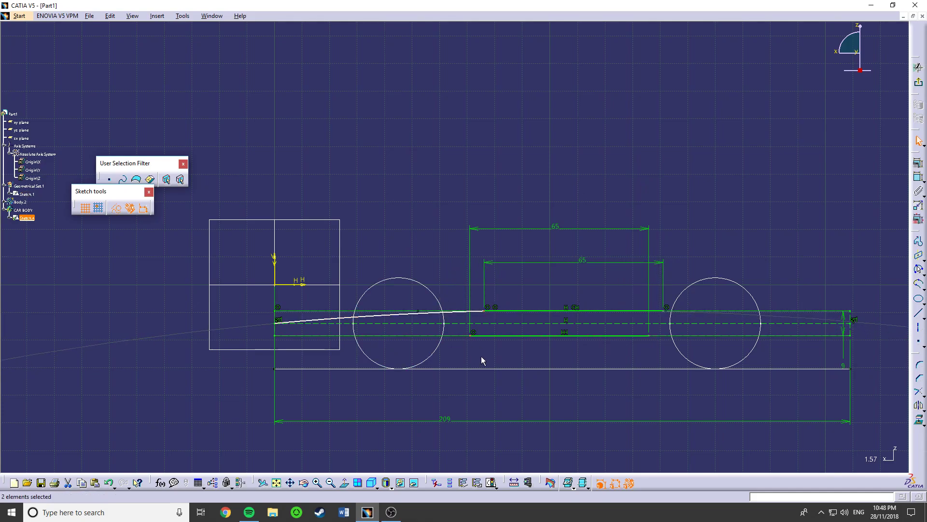
pyautogui.click(918, 162)
pyautogui.click(869, 365)
pyautogui.click(897, 339)
# - Draw a line joining the left end points of the lower and upper 65 mm lines and constrain it vertical
pyautogui.click(918, 243)
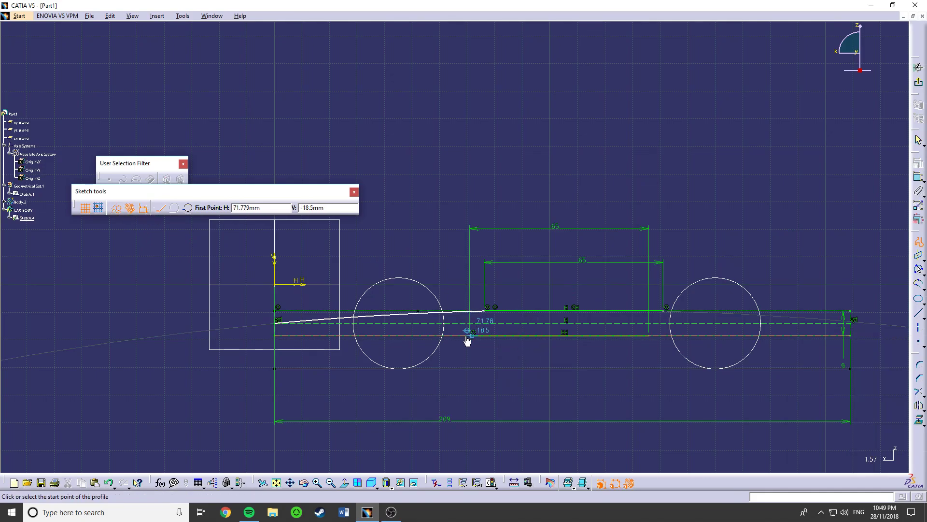
pyautogui.click(470, 336)
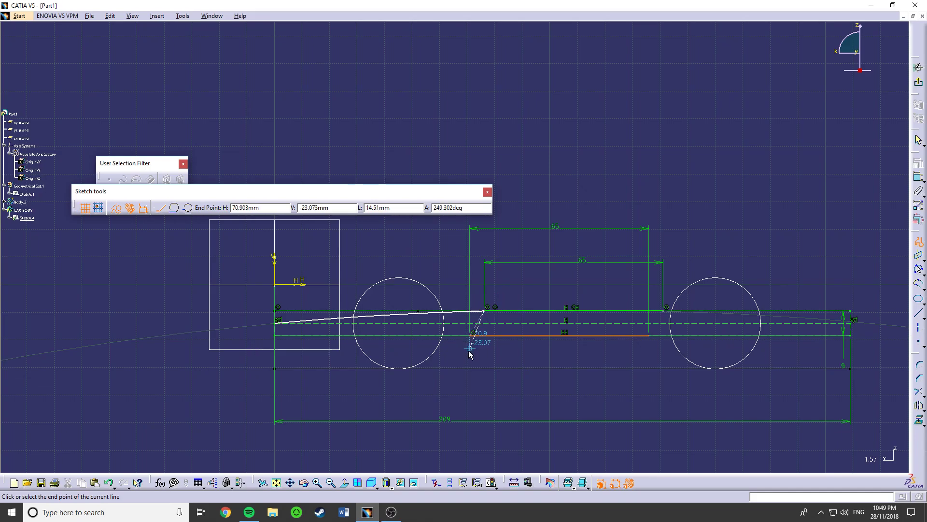
pyautogui.press('Escape')
pyautogui.press('Escape')
pyautogui.click(919, 163)
pyautogui.click(860, 432)
pyautogui.click(849, 458)
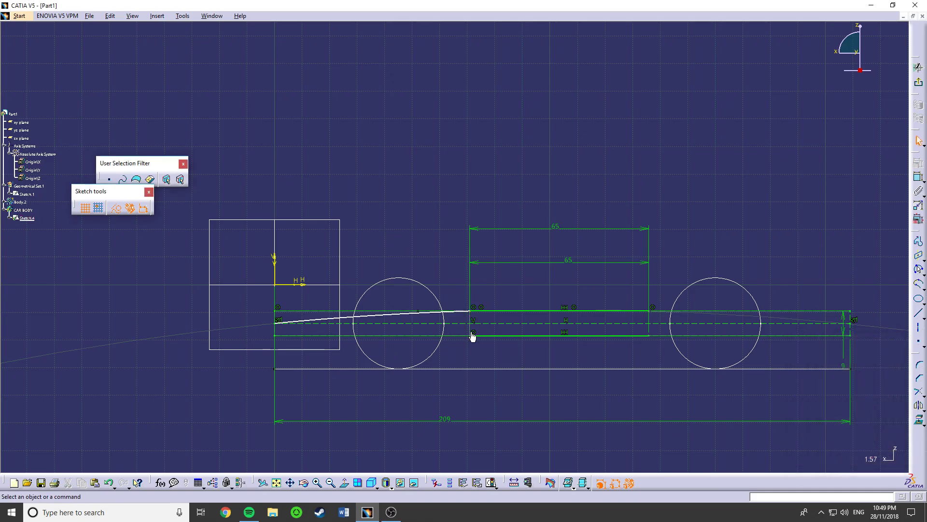
# - Constrain the distance between the left wheel circle and the vertical closing line to 5 mm
pyautogui.moveTo(473, 333)
pyautogui.mouseDown()
pyautogui.moveTo(506, 327)
pyautogui.moveTo(436, 325)
pyautogui.moveTo(463, 335)
pyautogui.mouseUp()
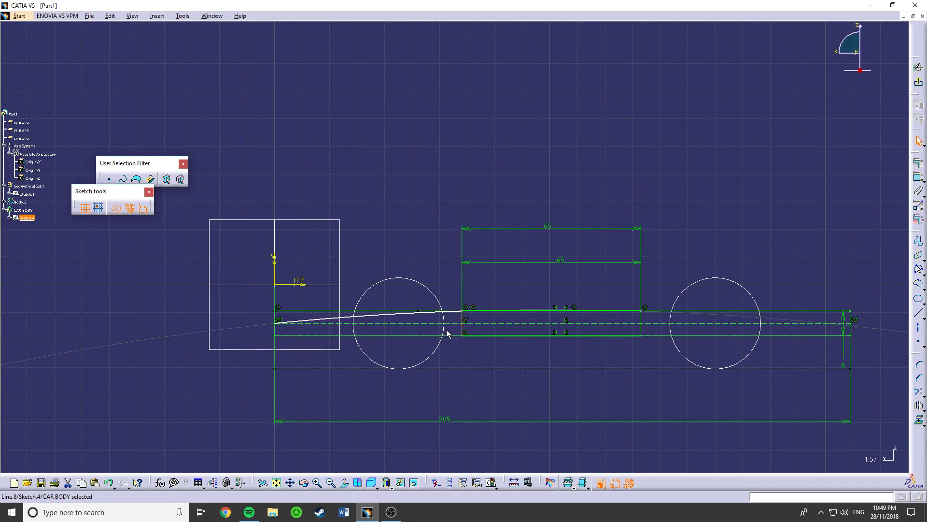
pyautogui.click(444, 333)
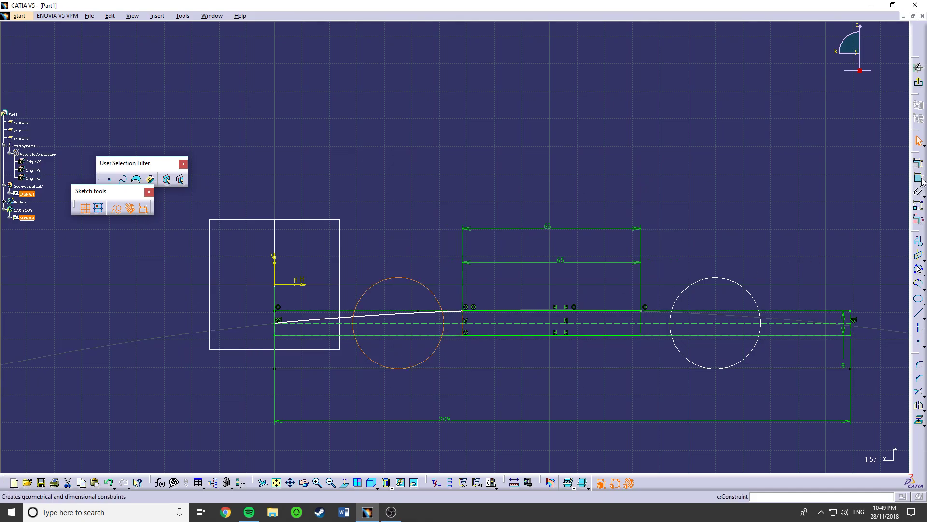
pyautogui.click(460, 389)
pyautogui.doubleClick(458, 388)
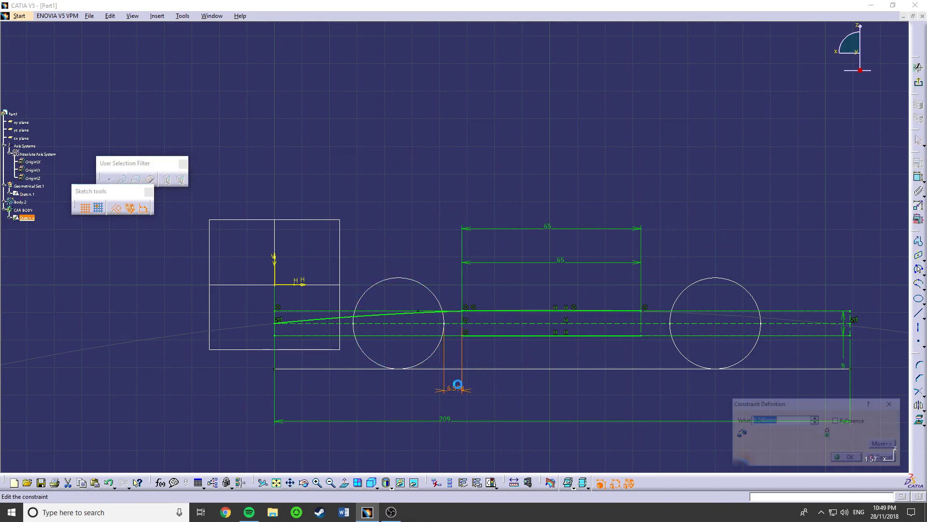
pyautogui.write('54')
pyautogui.press('Return')
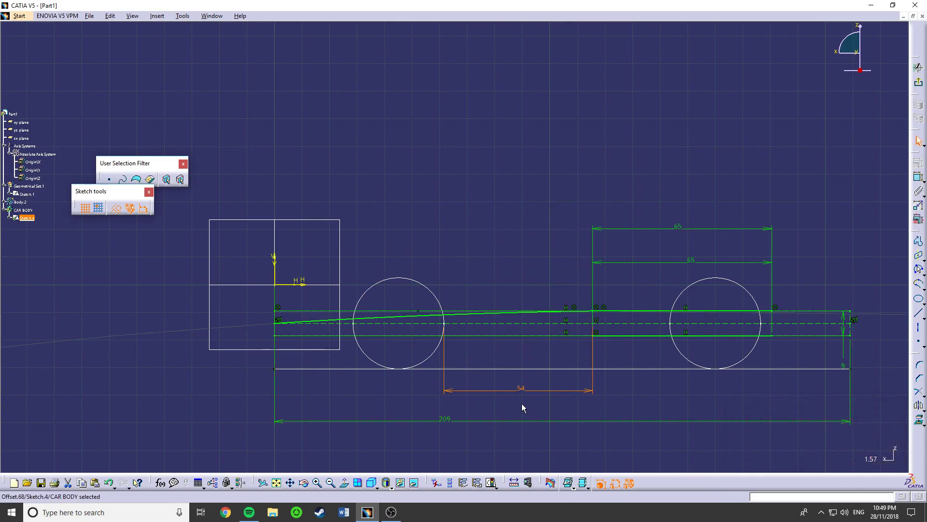
pyautogui.doubleClick(523, 387)
pyautogui.press('Return')
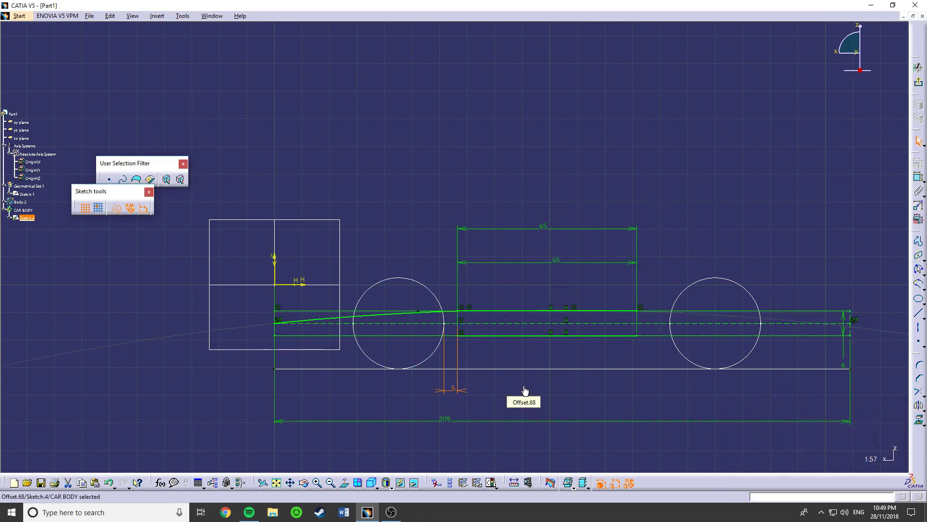
# - Delete the long arc running from the rectangle's left side to the upper 65 mm line
pyautogui.click(316, 323)
pyautogui.click(499, 392)
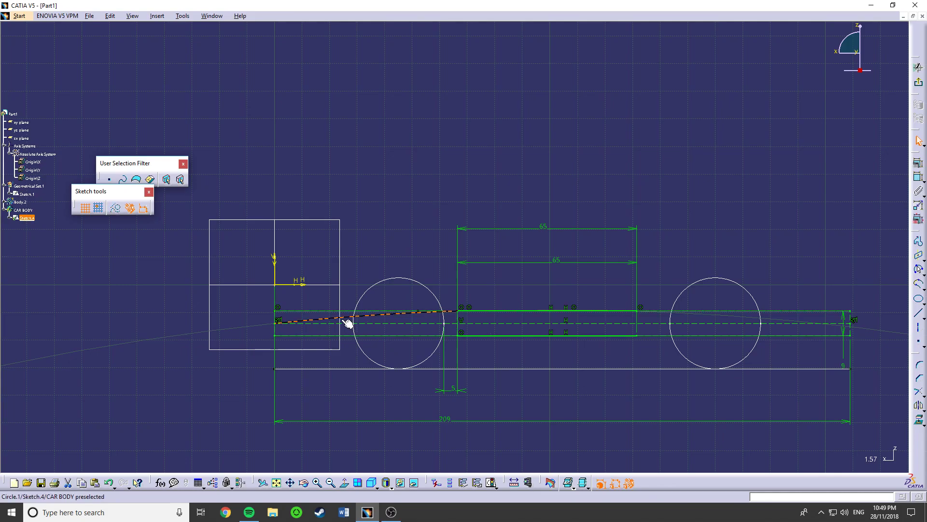
pyautogui.press('Delete')
# - Draw a small three-point nose arc of about 2.5 mm radius, curving up from the left end of the rectangle's centreline
pyautogui.scroll(-1, 299, 345)
pyautogui.moveTo(298, 347)
pyautogui.keyDown('ctrl'); pyautogui.mouseDown(button='middle')
pyautogui.moveTo(294, 296)
pyautogui.moveTo(609, 263)
pyautogui.mouseUp(button='middle'); pyautogui.keyUp('ctrl')
pyautogui.click(920, 270)
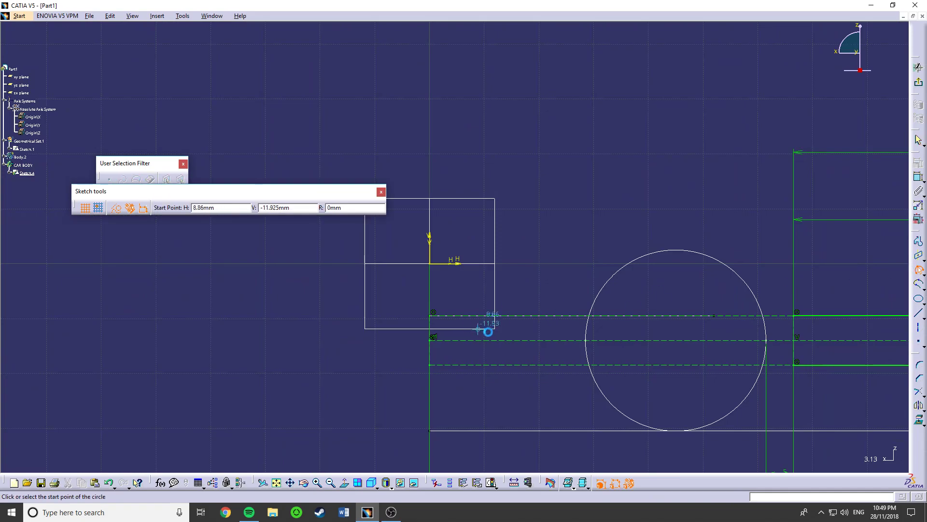
pyautogui.click(430, 340)
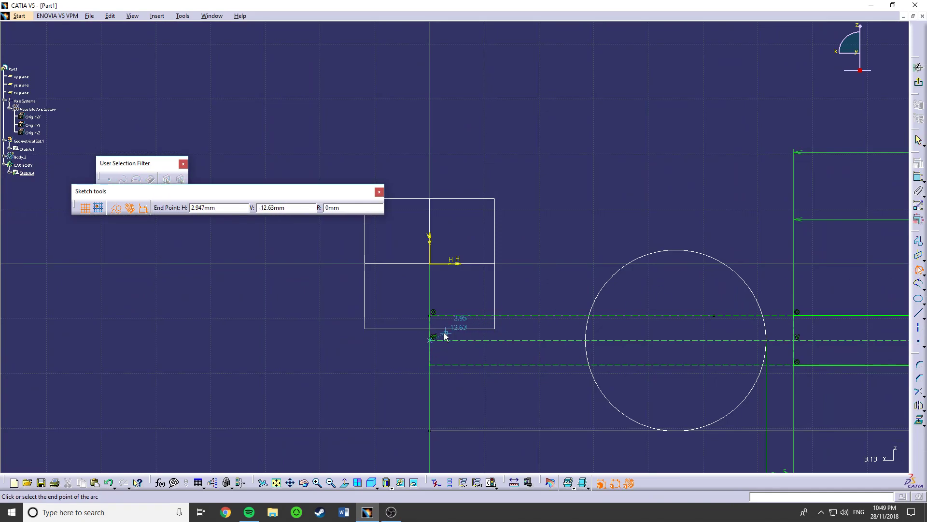
pyautogui.click(440, 328)
pyautogui.click(433, 332)
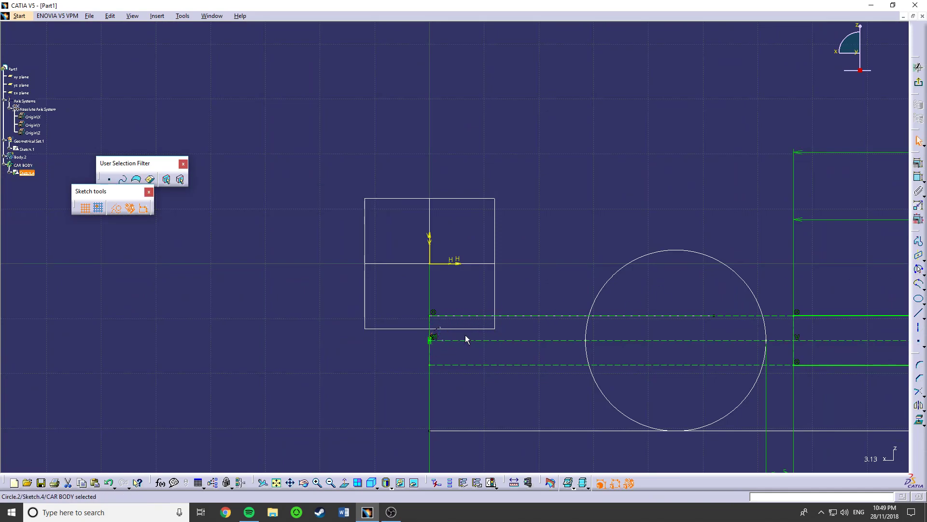
pyautogui.click(439, 329)
pyautogui.click(434, 328)
pyautogui.moveTo(439, 329); pyautogui.dragTo(441, 333)
# - Constrain the small nose arc's radius to 1.75 mm
pyautogui.click(917, 190)
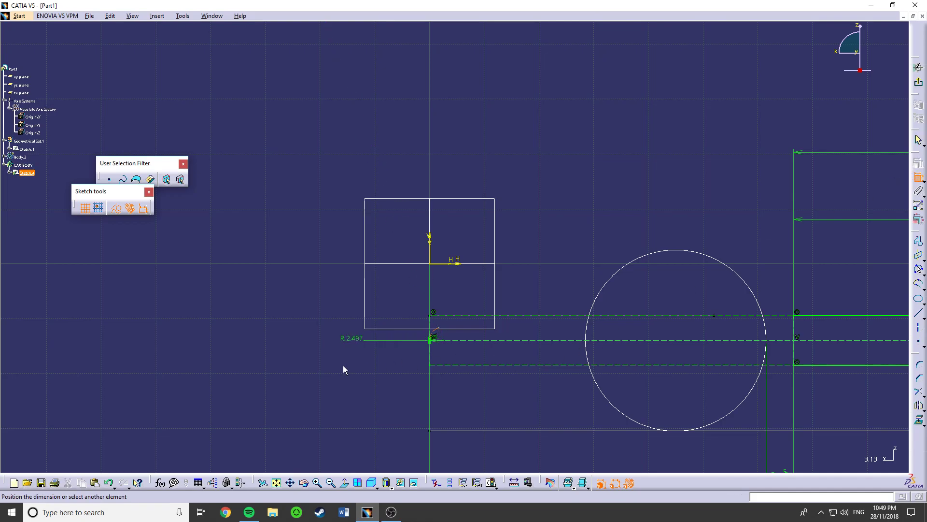
pyautogui.click(329, 337)
pyautogui.write('1.7')
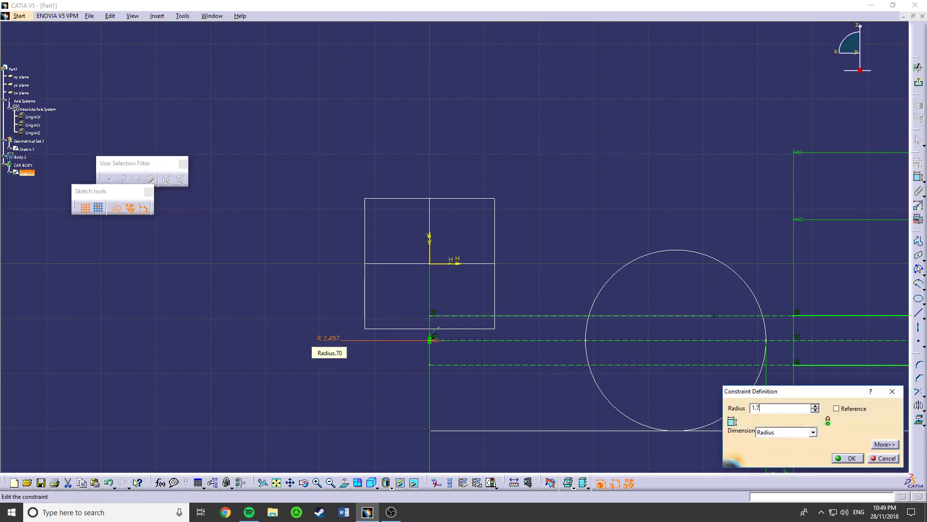
pyautogui.write('5')
pyautogui.press('Return')
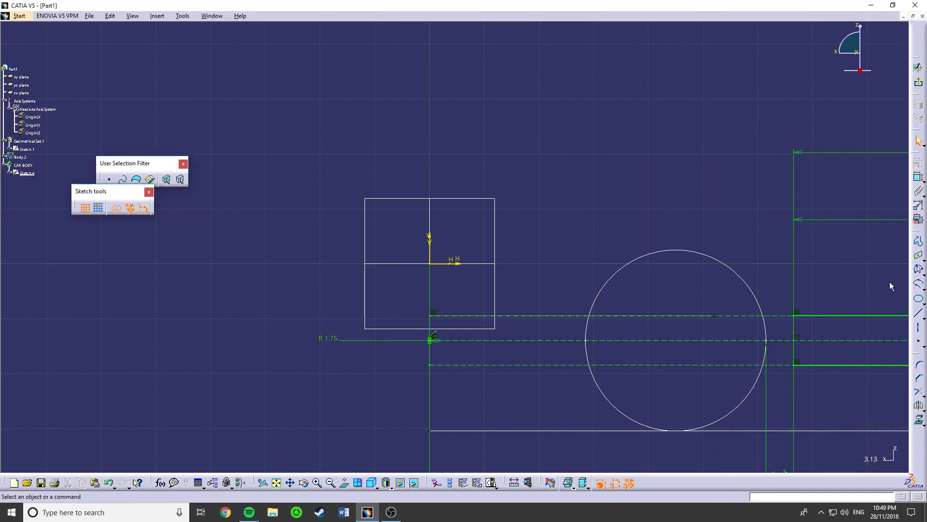
# - Draw a long three-point arc from the left end of the upper 65 mm line to the upper end of the nose arc
pyautogui.click(919, 270)
pyautogui.click(797, 316)
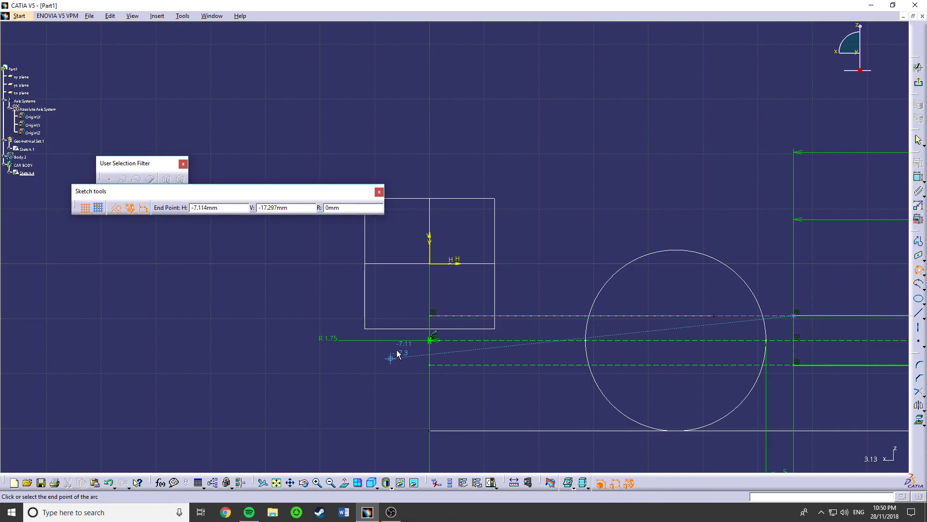
pyautogui.click(432, 338)
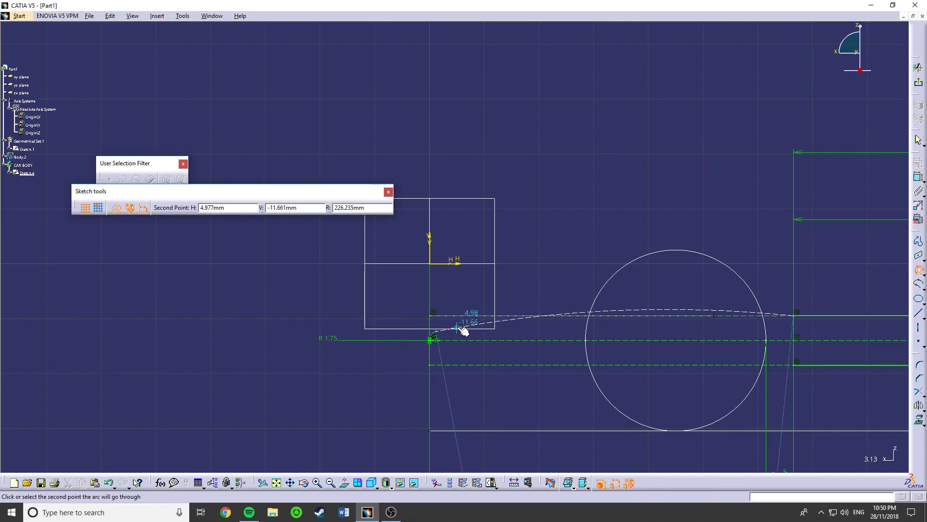
pyautogui.click(506, 327)
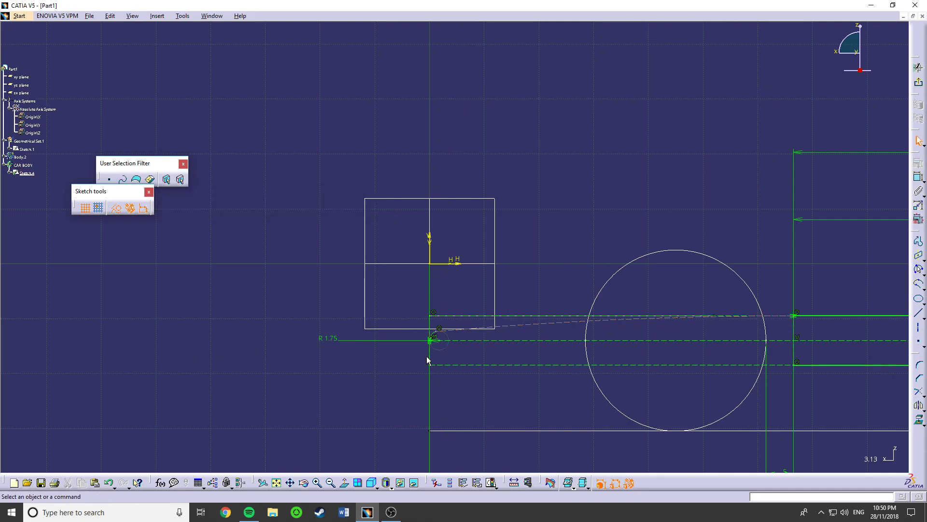
# - Make the long arc tangent to the nose arc and constrain their meeting end points as coincident
pyautogui.scroll(3, 432, 356)
pyautogui.click(415, 427)
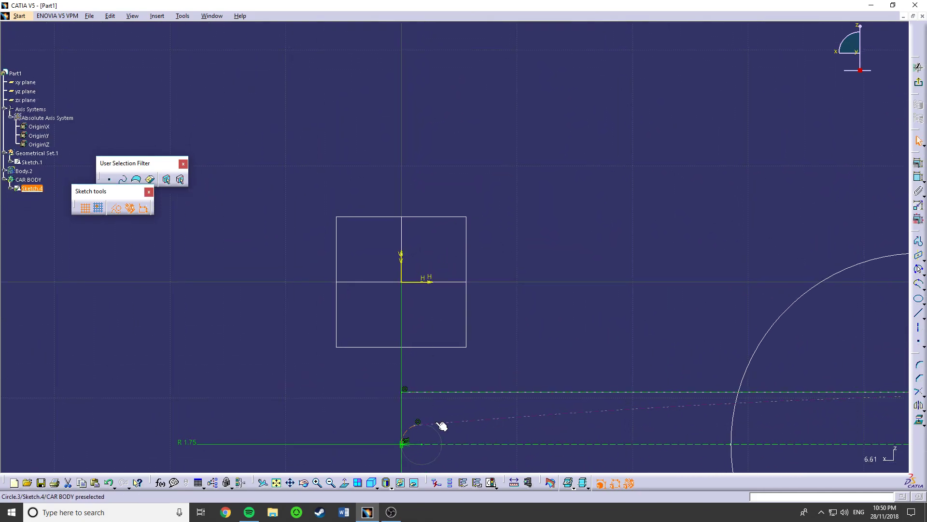
pyautogui.click(917, 192)
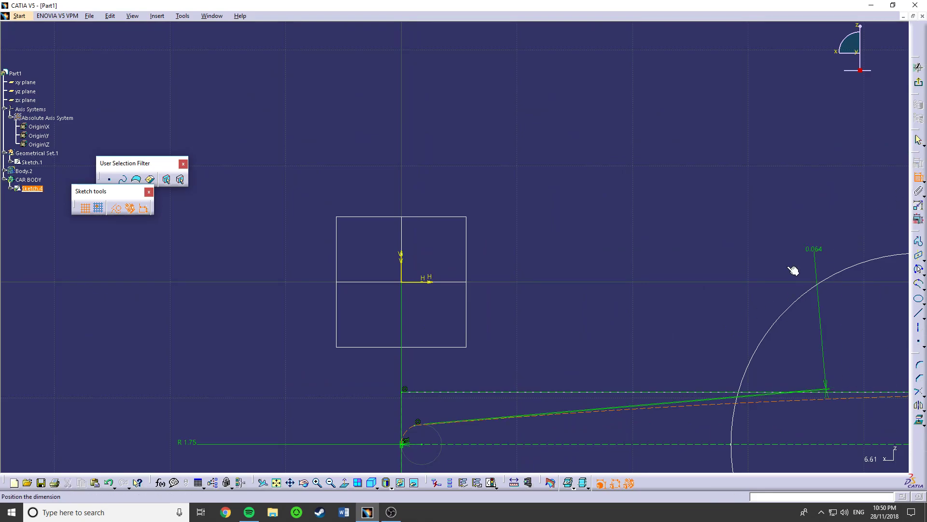
pyautogui.rightClick(755, 283)
pyautogui.click(783, 365)
pyautogui.moveTo(595, 375); pyautogui.dragTo(576, 279, button='middle')
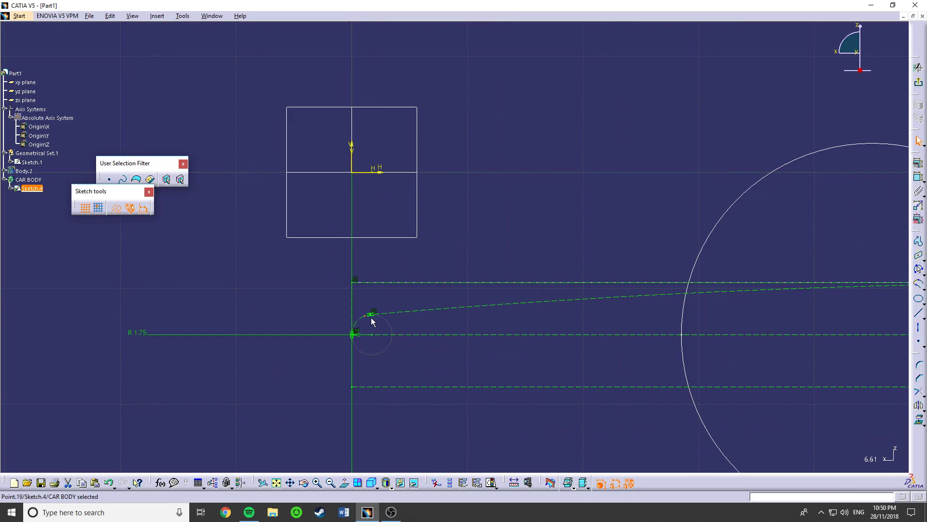
pyautogui.click(919, 163)
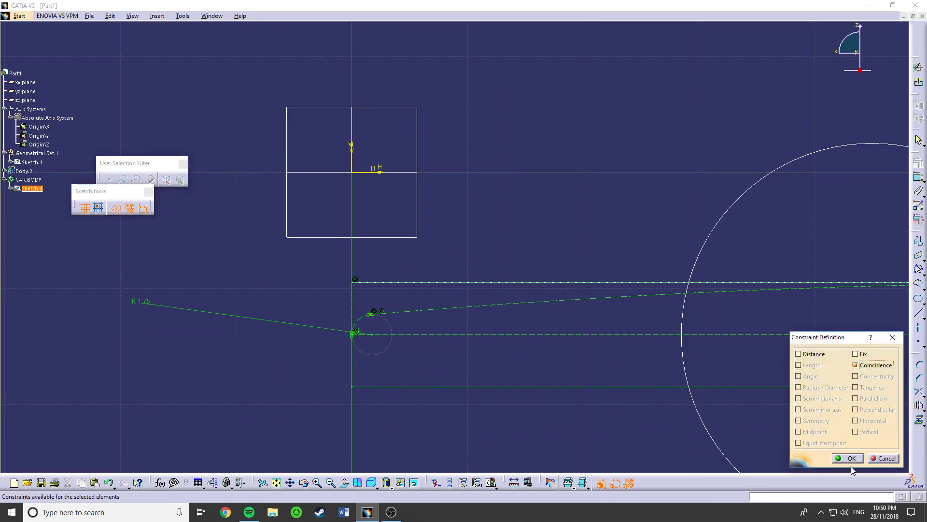
pyautogui.click(848, 458)
# - Convert the long arc and the small nose arc from construction to standard elements
pyautogui.moveTo(509, 347); pyautogui.dragTo(524, 342, button='middle')
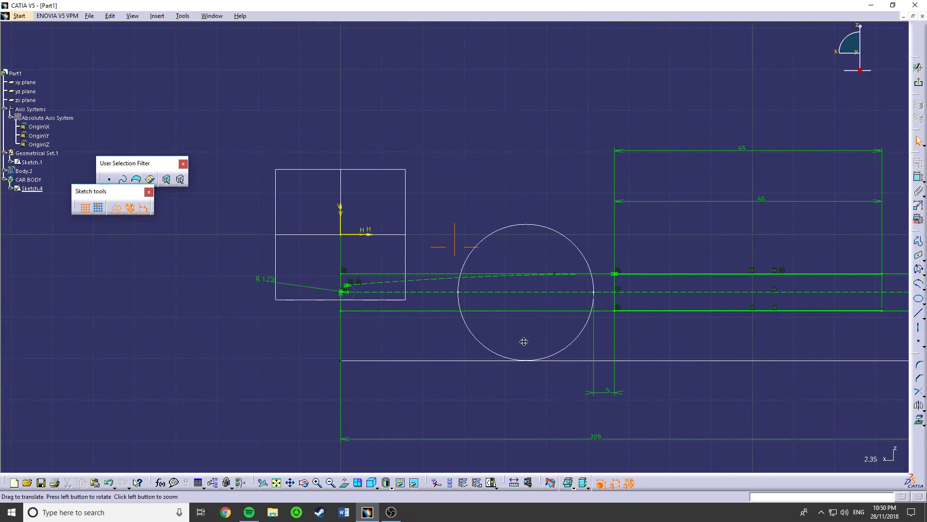
pyautogui.moveTo(366, 306); pyautogui.dragTo(363, 265, button='middle')
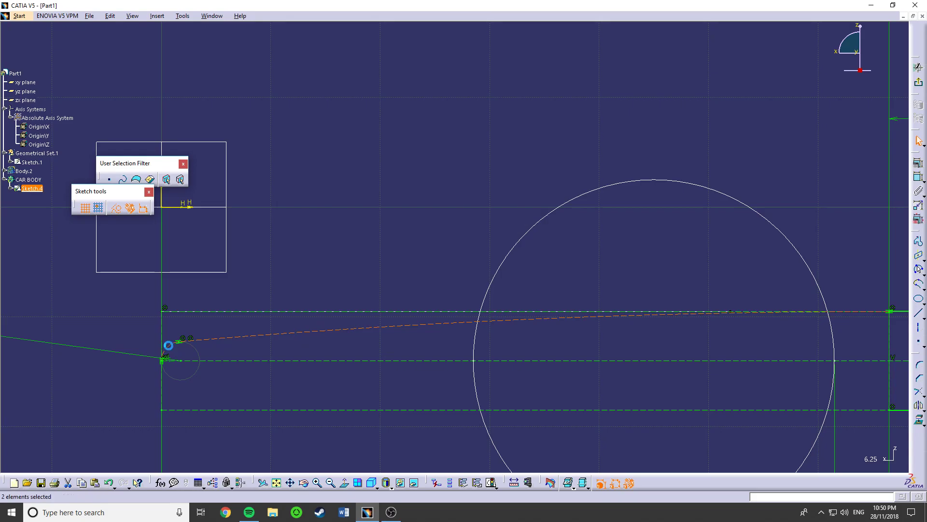
pyautogui.click(115, 207)
# - Toggle the construction/standard state of the lower 65 mm line between the wheel circles
pyautogui.moveTo(367, 325)
pyautogui.mouseDown(button='middle')
pyautogui.moveTo(360, 317)
pyautogui.moveTo(356, 351)
pyautogui.mouseUp(button='middle')
pyautogui.moveTo(516, 341)
pyautogui.mouseDown(button='middle')
pyautogui.moveTo(270, 335)
pyautogui.moveTo(420, 338)
pyautogui.moveTo(499, 371)
pyautogui.mouseUp(button='middle')
pyautogui.click(116, 207)
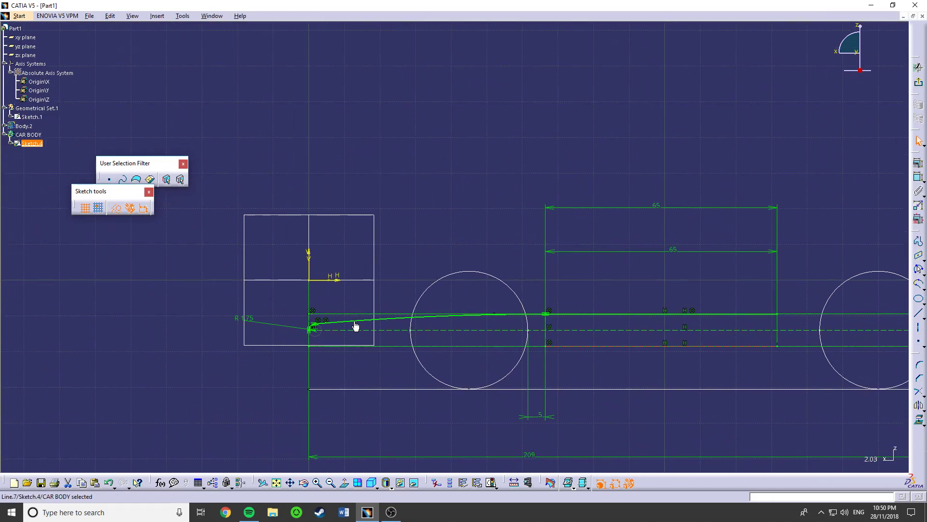
pyautogui.moveTo(533, 324); pyautogui.dragTo(252, 307, button='middle')
pyautogui.click(919, 269)
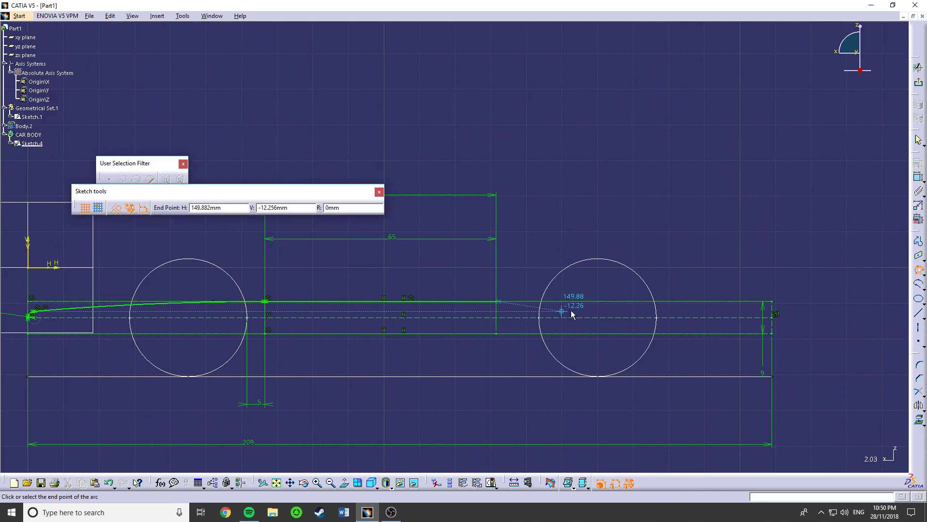
pyautogui.press('Escape')
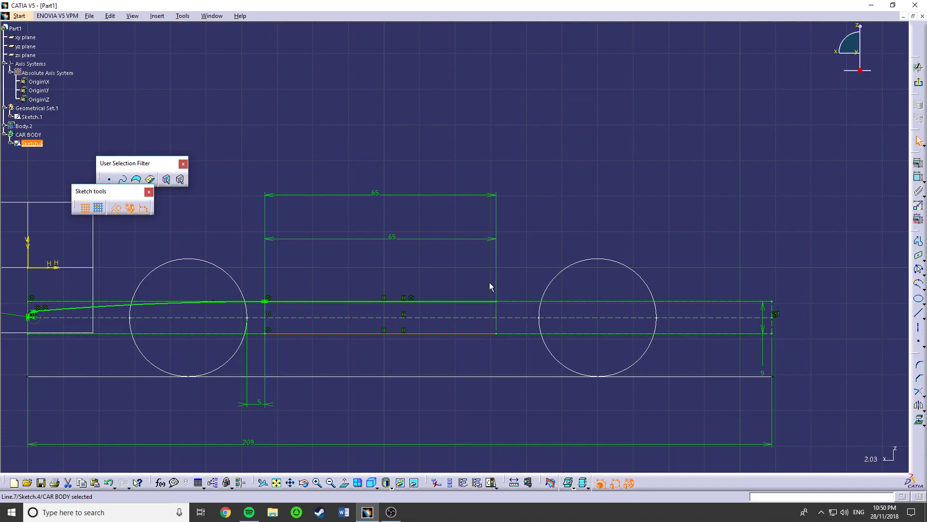
# - Set the length of the upper straight line between the wheel circles to 100 mm
pyautogui.doubleClick(395, 237)
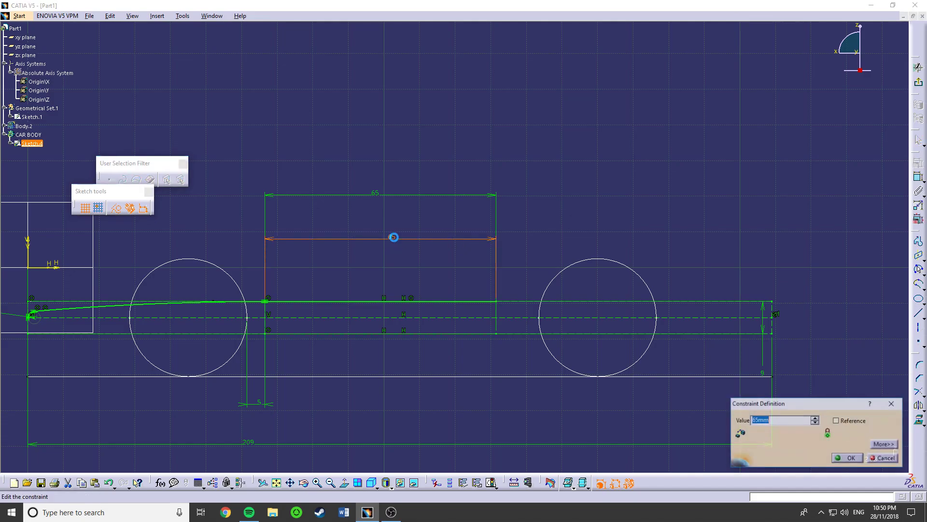
pyautogui.press('Return')
pyautogui.doubleClick(401, 198)
pyautogui.press('Return')
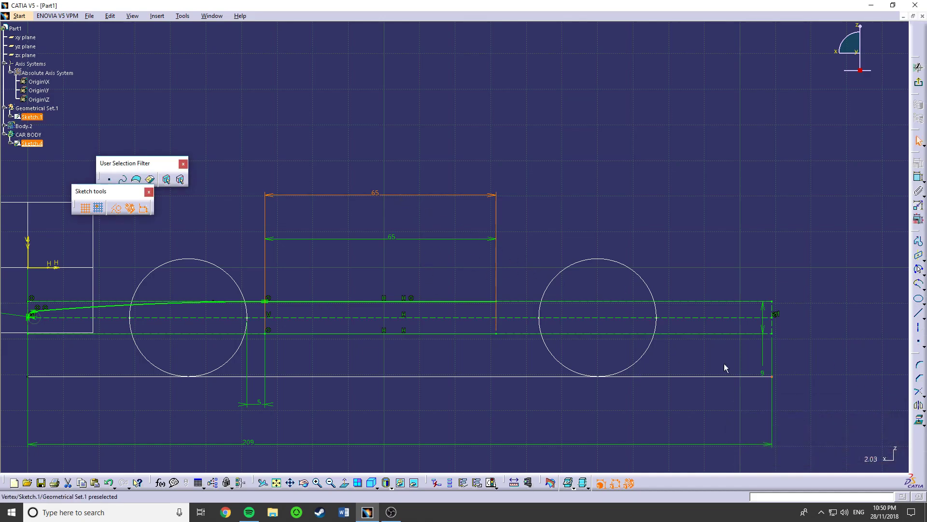
pyautogui.doubleClick(424, 238)
pyautogui.write('10')
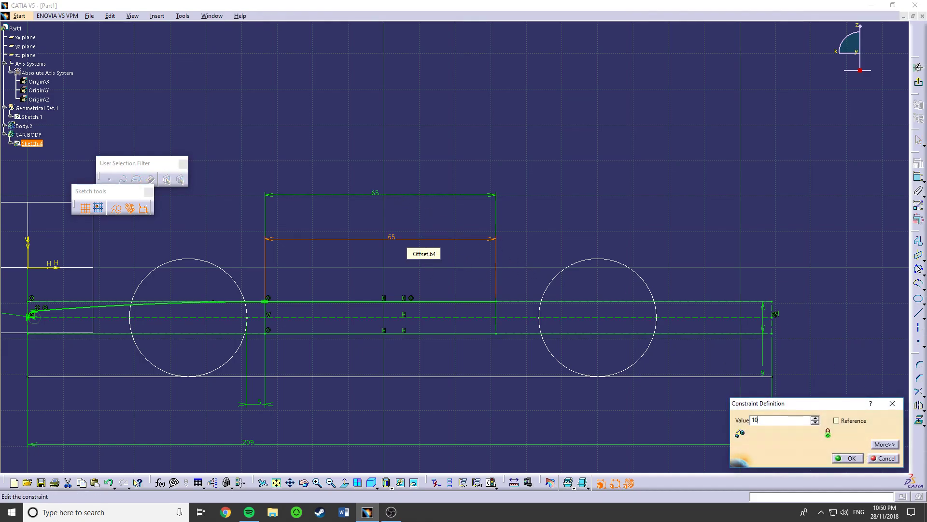
pyautogui.write('0')
pyautogui.press('Return')
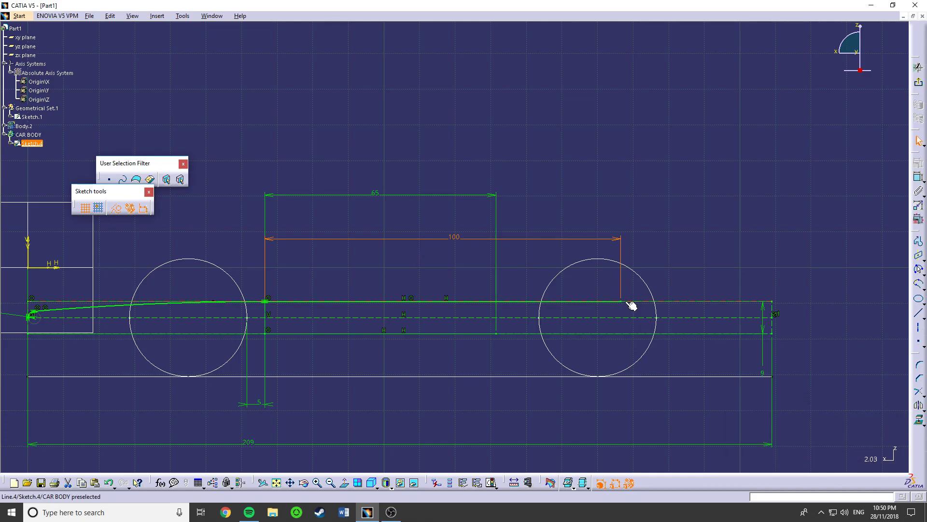
# - Try to draw a small arc starting at the rear end of the dashed centre line
pyautogui.click(919, 269)
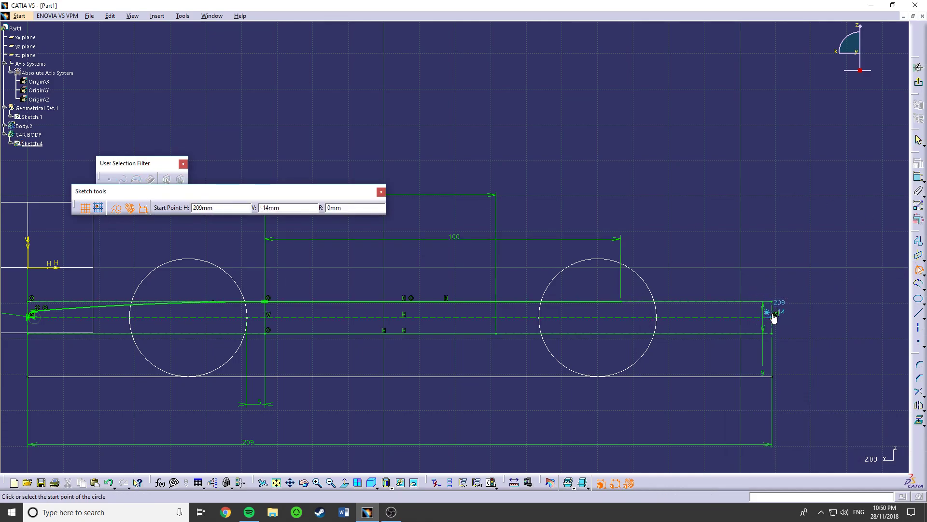
pyautogui.click(772, 316)
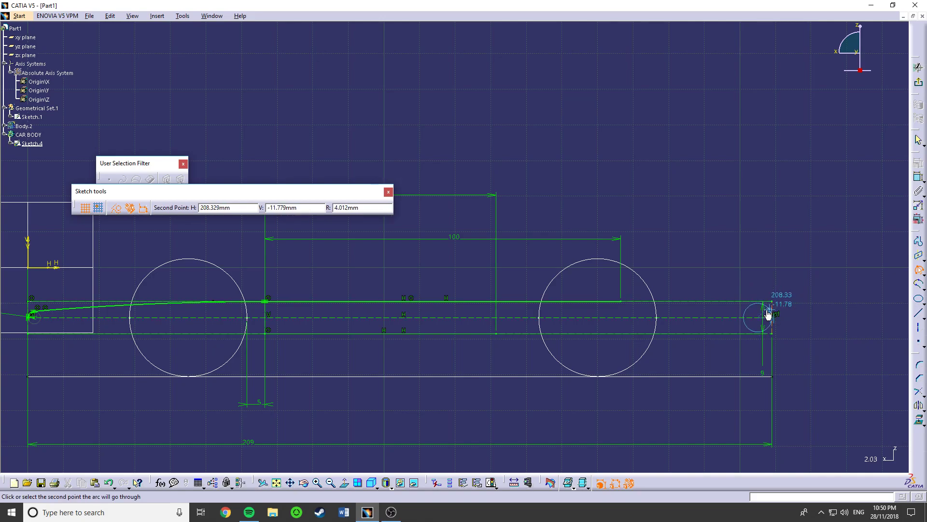
pyautogui.click(766, 312)
pyautogui.click(768, 307)
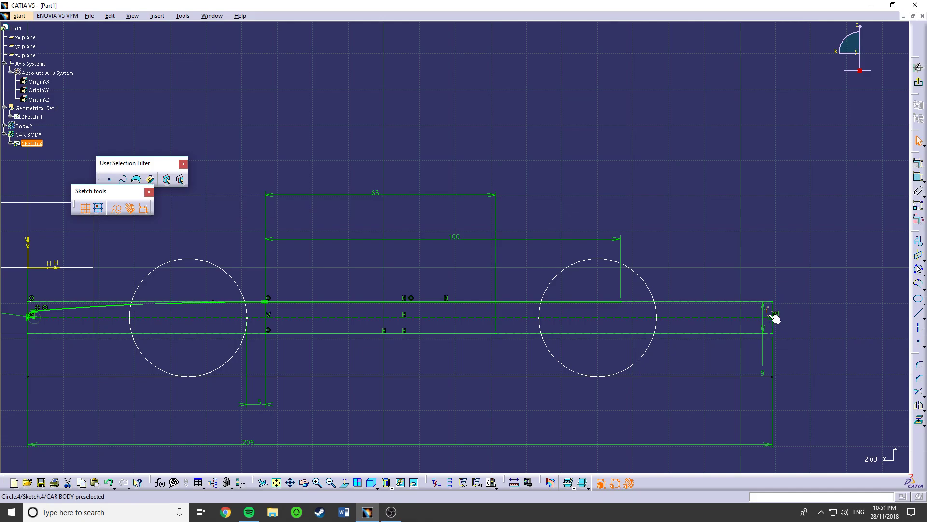
# - Draw a small construction arc at the tail, starting where the centre line meets the rectangle's rear edge and curving up and forward
pyautogui.moveTo(686, 316)
pyautogui.mouseDown(button='middle')
pyautogui.moveTo(669, 314)
pyautogui.moveTo(720, 300)
pyautogui.moveTo(477, 178)
pyautogui.mouseUp(button='middle')
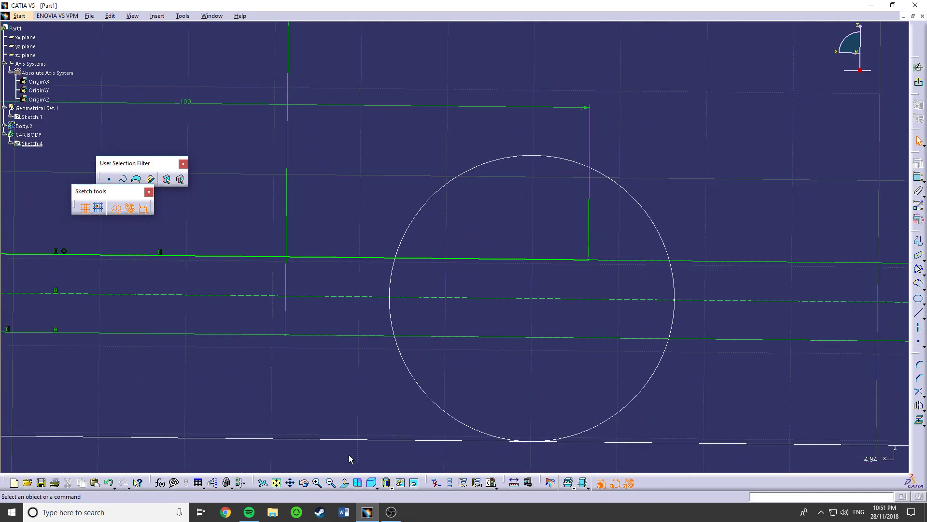
pyautogui.click(345, 482)
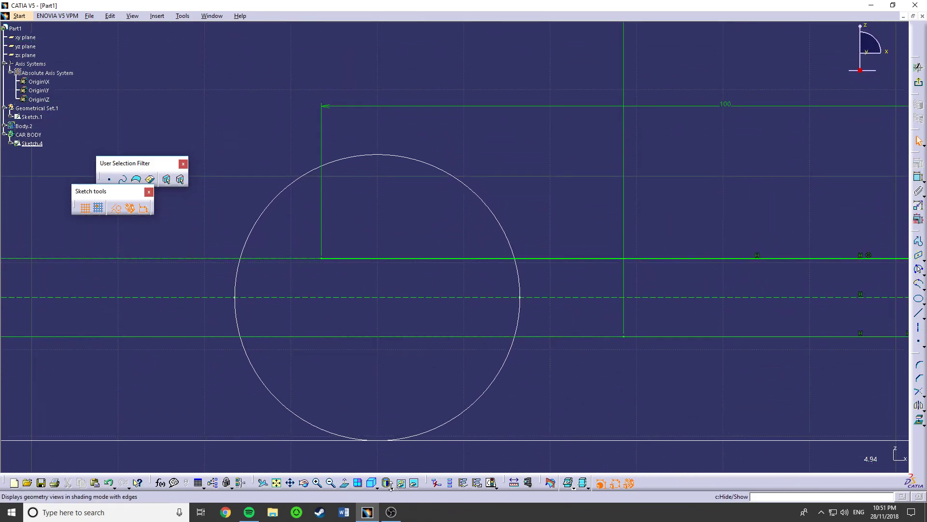
pyautogui.click(344, 482)
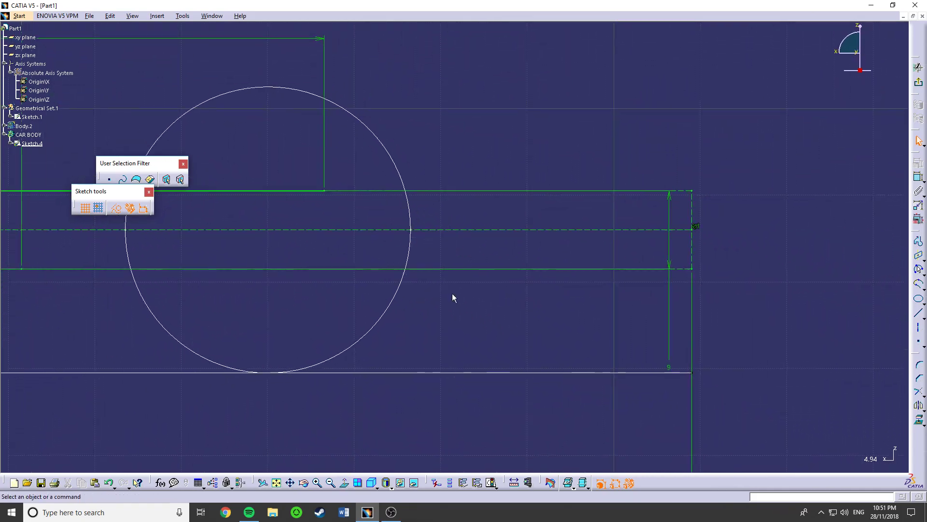
pyautogui.click(918, 270)
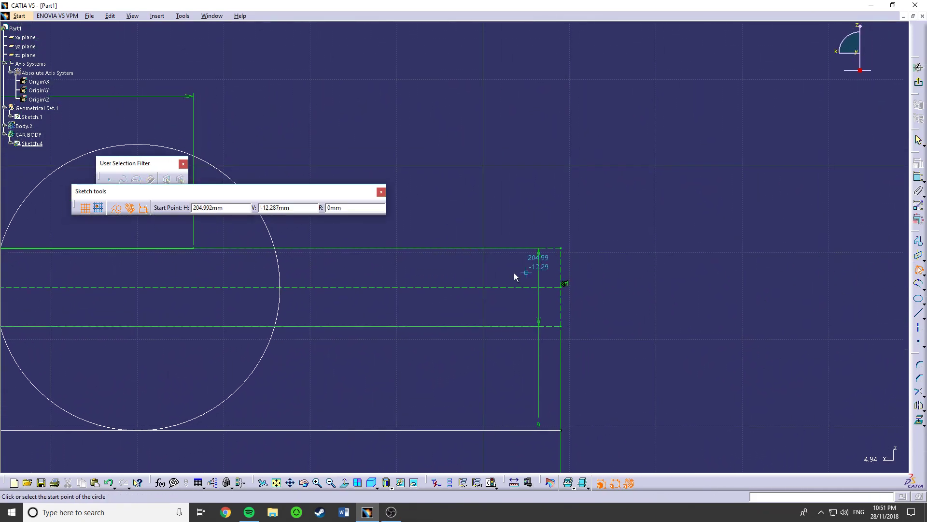
pyautogui.click(561, 286)
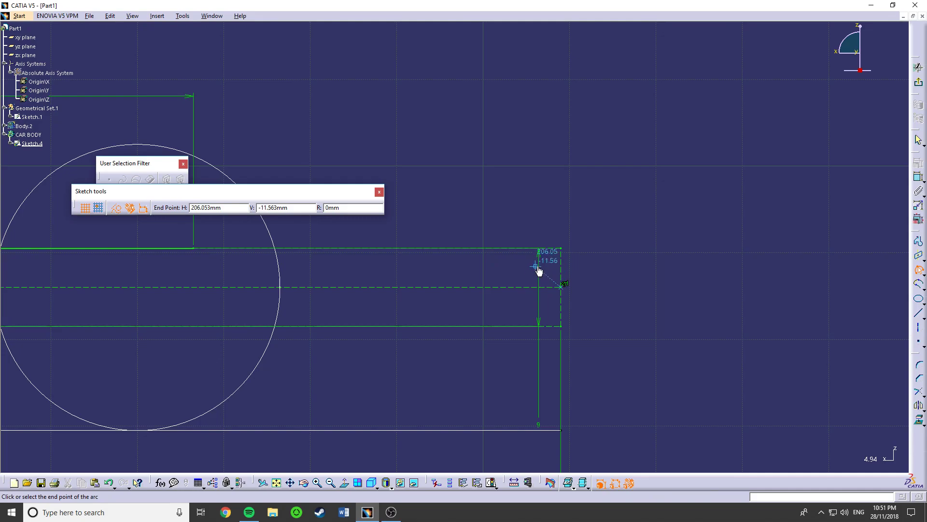
pyautogui.click(535, 264)
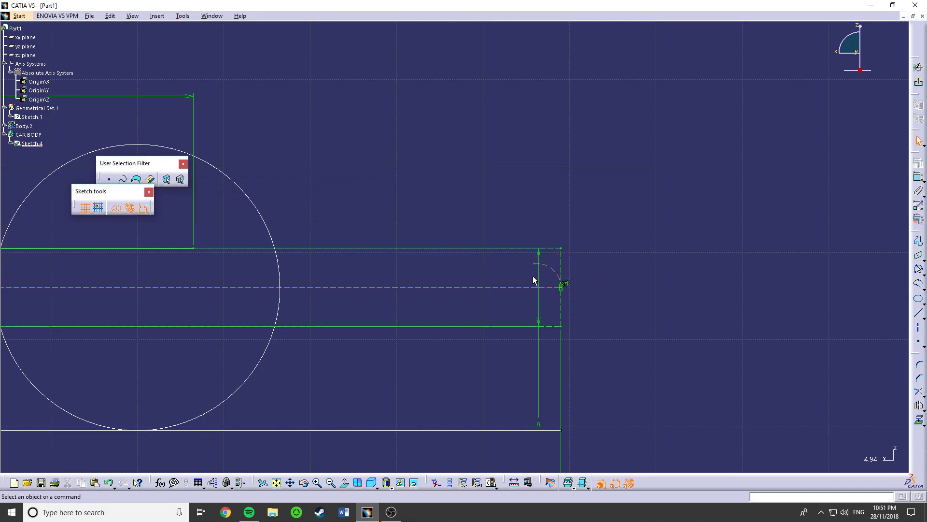
# - Constrain the tail arc's radius to 2.5 mm and adjust the position of its upper end point
pyautogui.click(560, 283)
pyautogui.doubleClick(715, 172)
pyautogui.write('2.5')
pyautogui.press('Return')
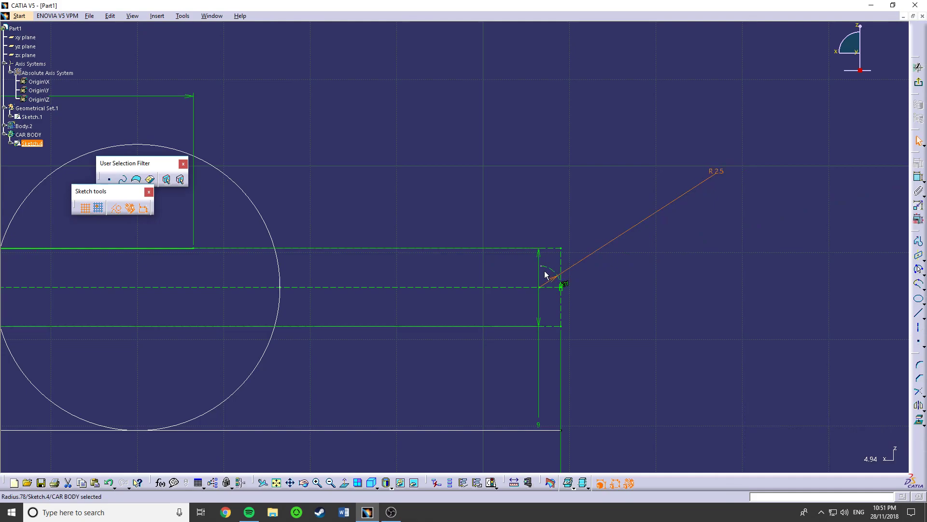
pyautogui.click(563, 288)
pyautogui.click(541, 266)
pyautogui.moveTo(546, 269); pyautogui.dragTo(546, 264)
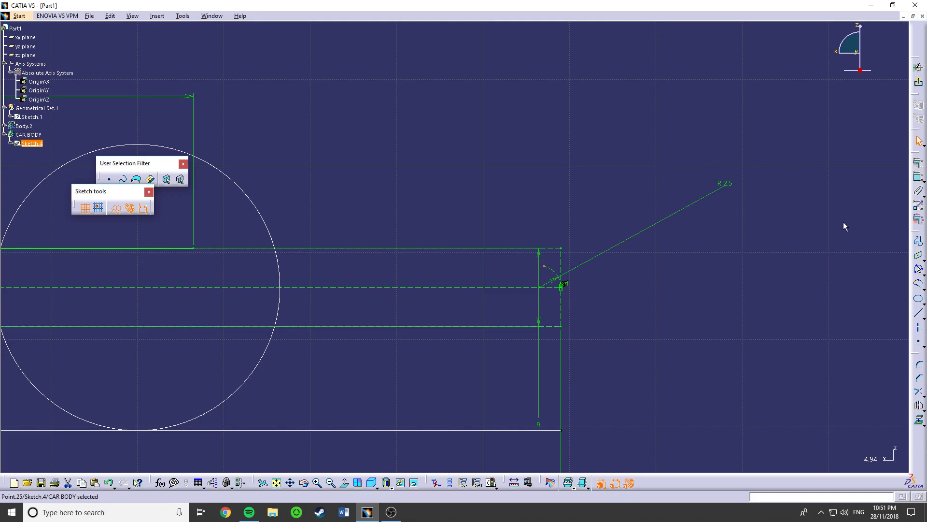
# - Draw a long three-point arc from the tail arc's upper end to the rear end of the upper 100 mm line
pyautogui.click(918, 269)
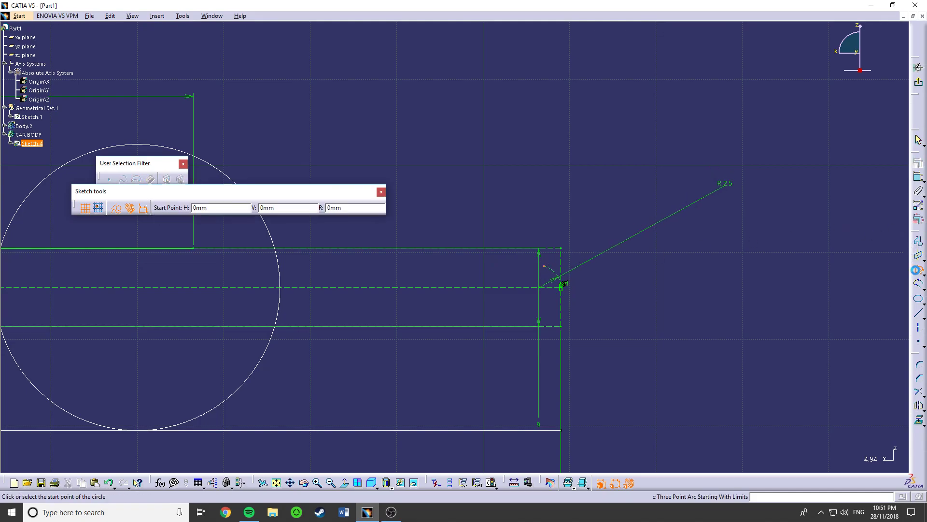
pyautogui.click(544, 268)
pyautogui.moveTo(325, 274); pyautogui.dragTo(642, 290, button='middle')
pyautogui.moveTo(314, 292); pyautogui.dragTo(633, 290, button='middle')
pyautogui.moveTo(804, 279); pyautogui.dragTo(595, 281, button='middle')
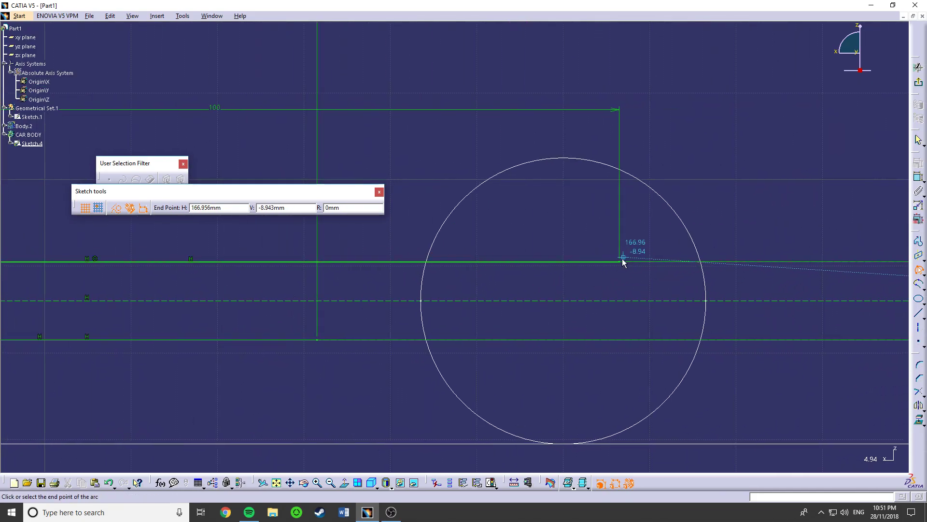
pyautogui.click(621, 261)
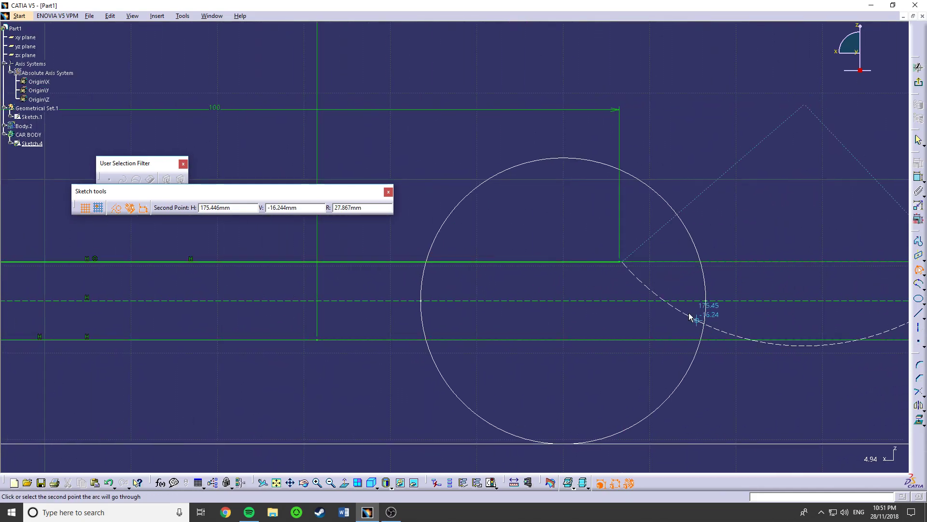
pyautogui.click(700, 263)
# - Apply a tangency constraint between the rear long arc and the small tail arc
pyautogui.moveTo(738, 309); pyautogui.dragTo(503, 273, button='middle')
pyautogui.moveTo(685, 275); pyautogui.dragTo(583, 264, button='middle')
pyautogui.click(570, 264)
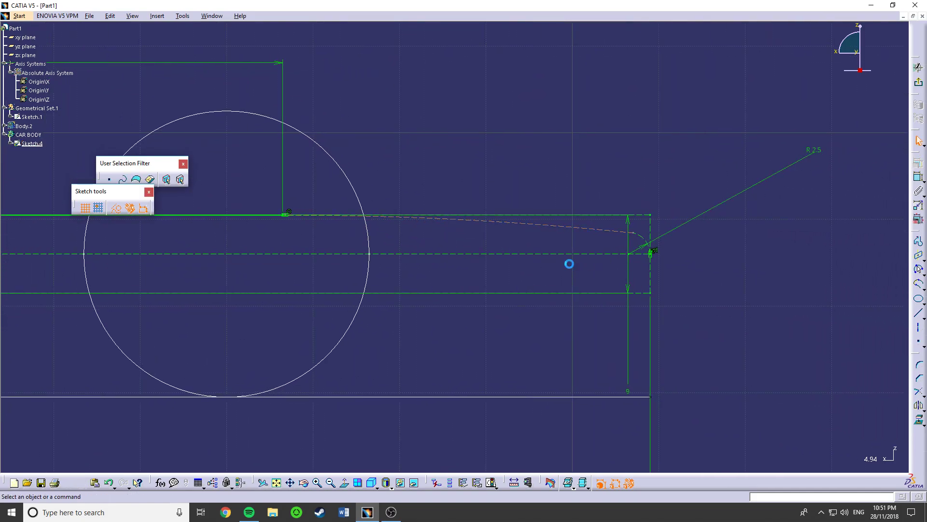
pyautogui.click(638, 236)
pyautogui.keyDown('ctrl'); pyautogui.click(616, 233); pyautogui.keyUp('ctrl')
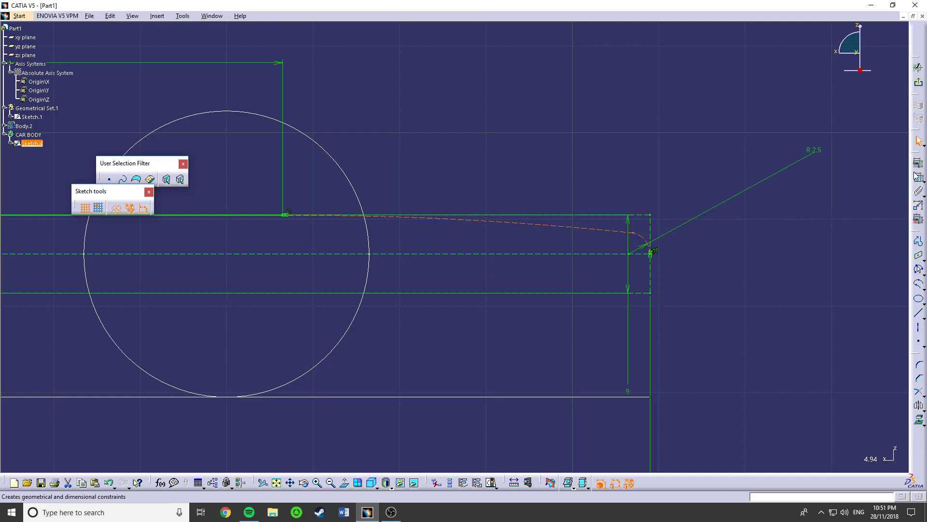
pyautogui.click(919, 163)
pyautogui.click(864, 388)
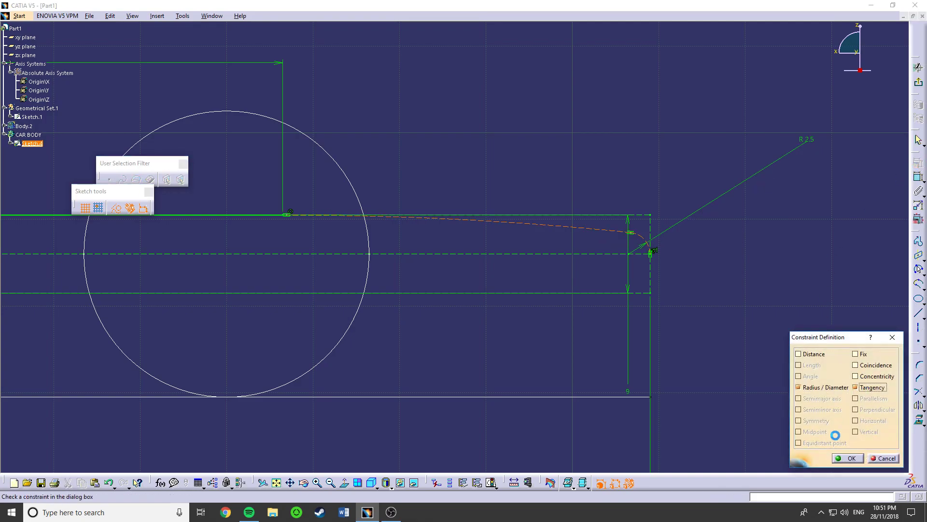
pyautogui.click(848, 458)
# - Constrain the front end of the rear long arc as coincident with the rear end of the upper 100 mm line
pyautogui.moveTo(524, 224); pyautogui.dragTo(526, 220)
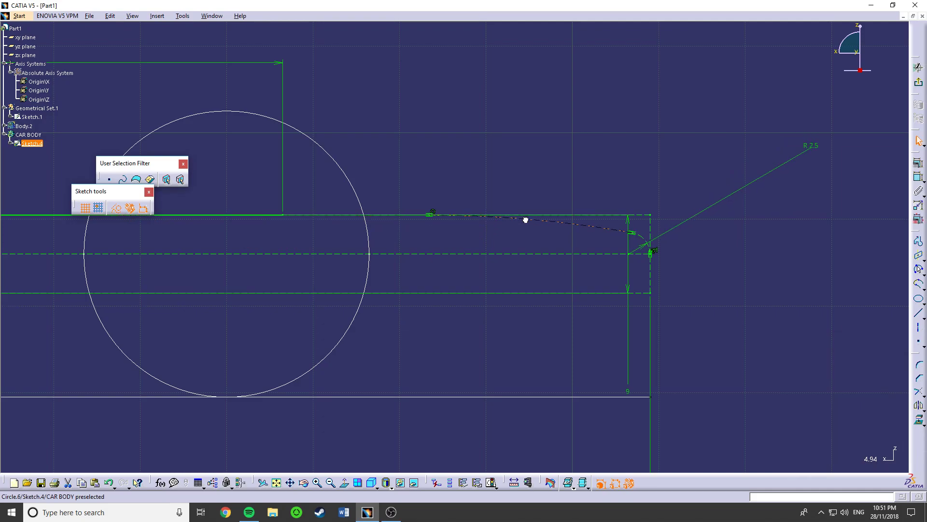
pyautogui.click(446, 225)
pyautogui.click(427, 215)
pyautogui.keyDown('ctrl'); pyautogui.click(285, 214); pyautogui.keyUp('ctrl')
pyautogui.click(290, 228)
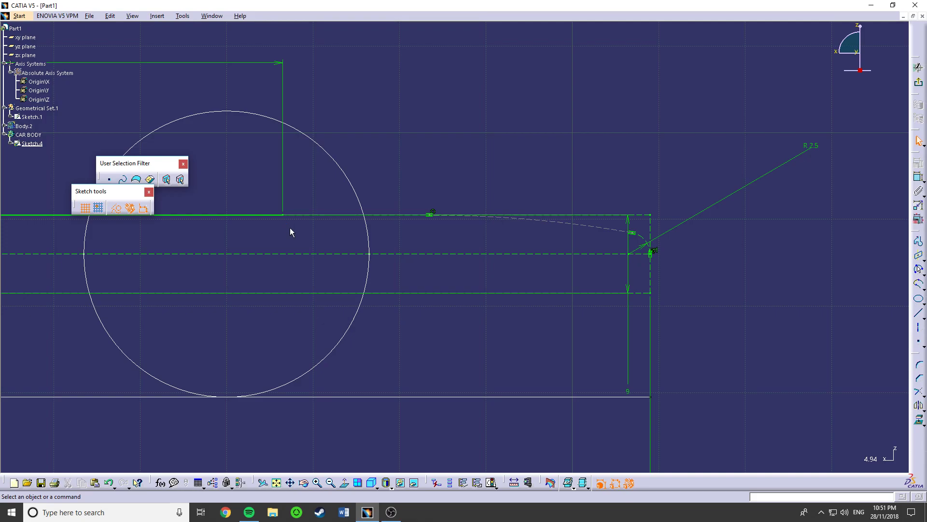
pyautogui.click(285, 216)
pyautogui.doubleClick(436, 218)
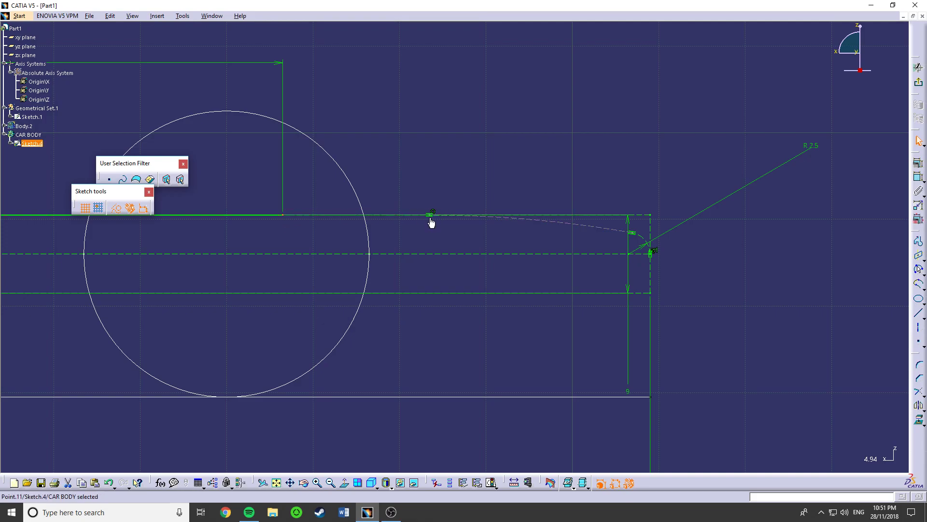
pyautogui.click(431, 214)
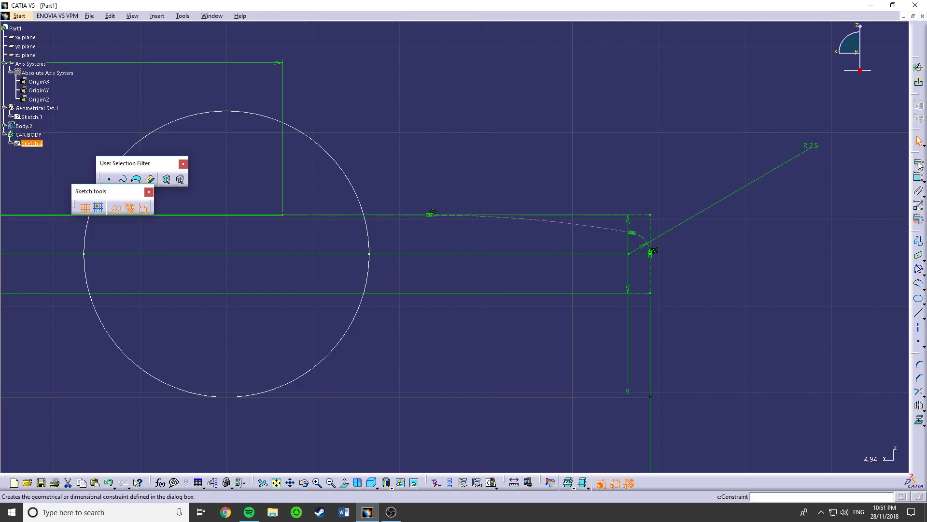
pyautogui.click(918, 163)
pyautogui.click(865, 366)
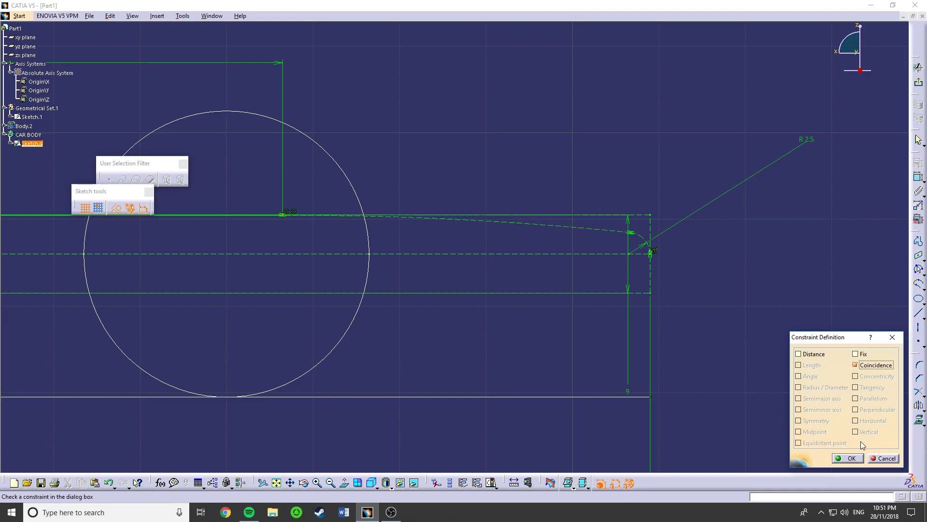
pyautogui.click(849, 458)
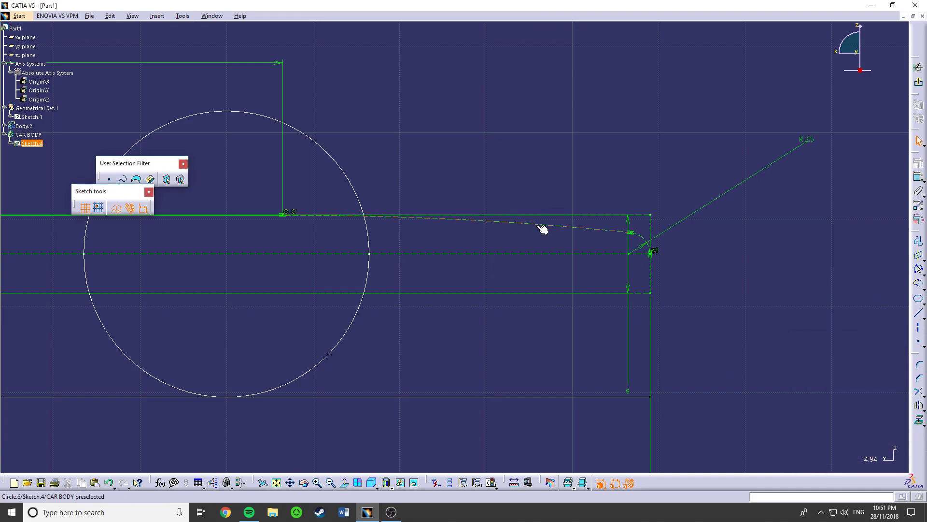
# - Convert the rear long arc and the small tail arc from construction to standard elements
pyautogui.keyDown('ctrl'); pyautogui.click(647, 239); pyautogui.keyUp('ctrl')
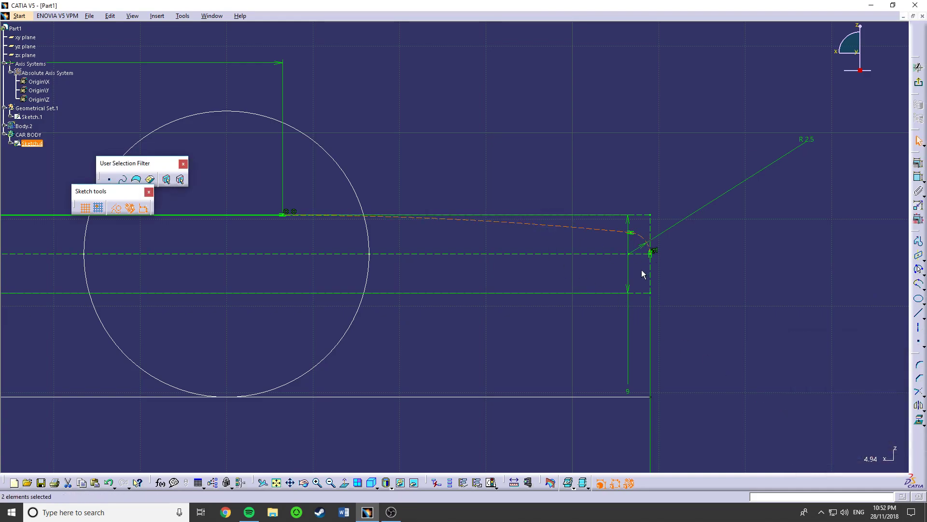
pyautogui.moveTo(559, 375); pyautogui.dragTo(759, 370, button='middle')
pyautogui.scroll(-1, 759, 370)
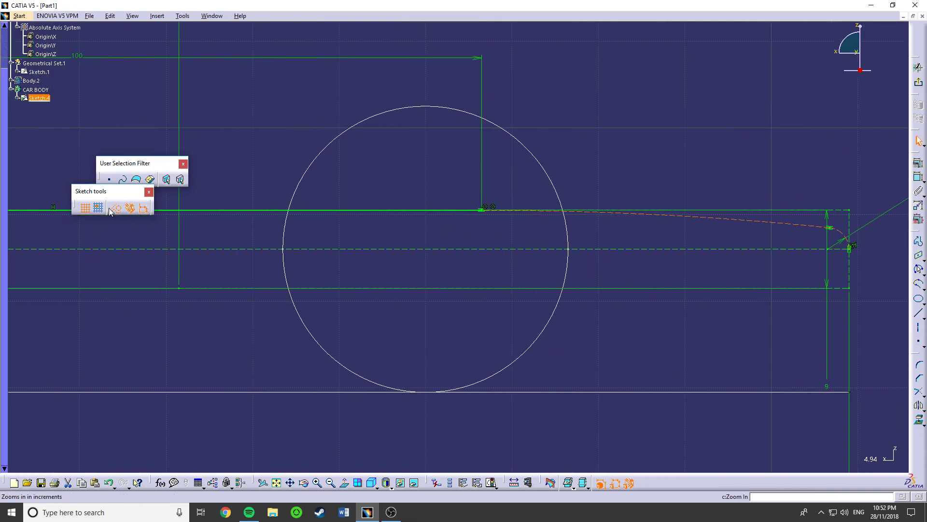
# - Mirror the upper profile's lines and nose and tail arcs about the horizontal construction centreline, and exit the sketch
pyautogui.moveTo(415, 311)
pyautogui.mouseDown(button='middle')
pyautogui.moveTo(407, 303)
pyautogui.moveTo(403, 346)
pyautogui.mouseUp(button='middle')
pyautogui.moveTo(356, 319); pyautogui.dragTo(491, 333, button='middle')
pyautogui.moveTo(288, 305); pyautogui.dragTo(524, 308, button='middle')
pyautogui.click(281, 369)
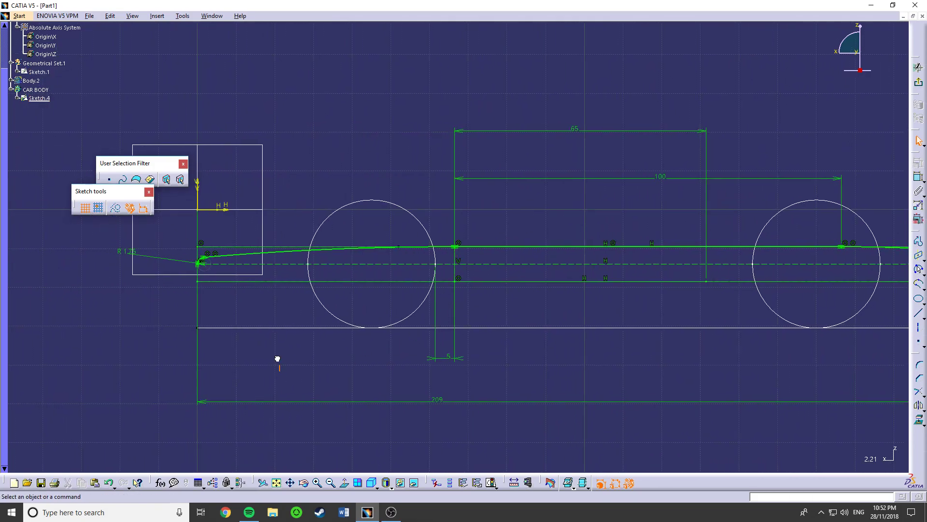
pyautogui.moveTo(221, 289); pyautogui.dragTo(221, 239, button='middle')
pyautogui.moveTo(139, 286); pyautogui.dragTo(349, 302, button='middle')
pyautogui.scroll(-1, 350, 303)
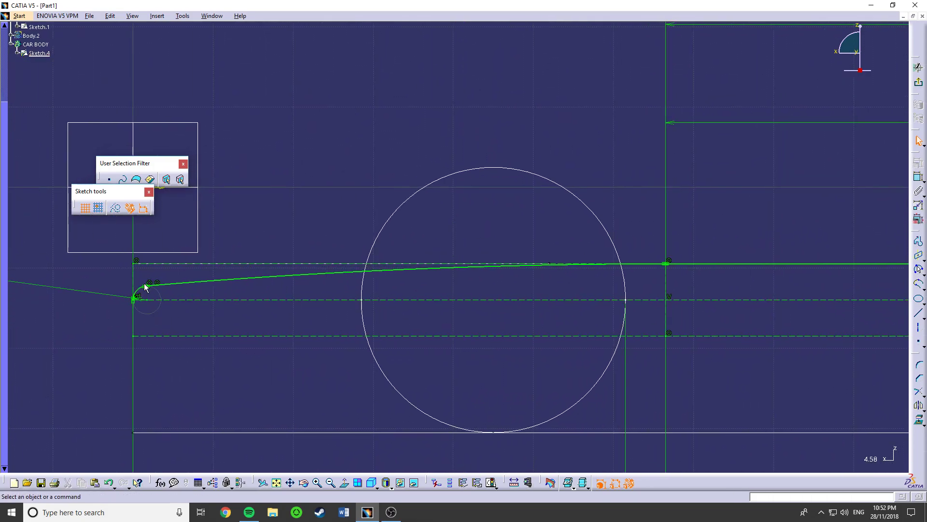
pyautogui.click(180, 284)
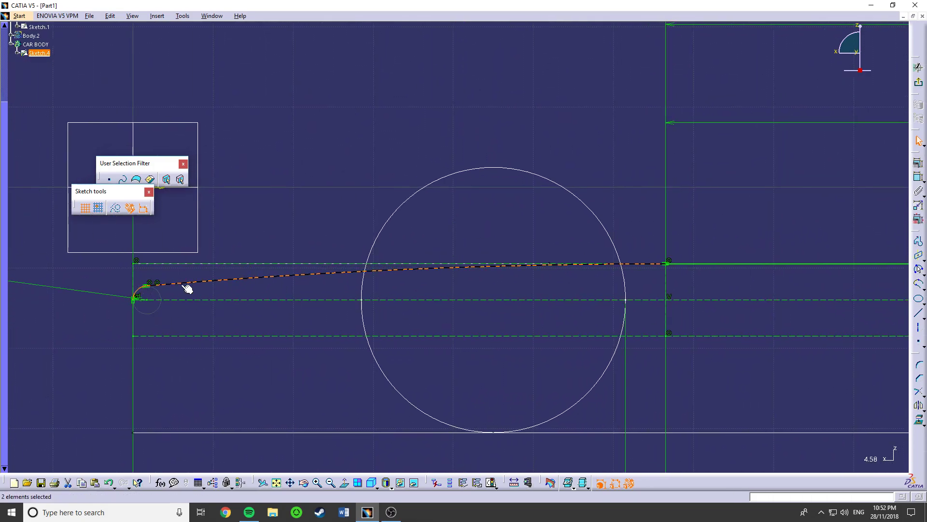
pyautogui.moveTo(700, 269); pyautogui.dragTo(451, 252, button='middle')
pyautogui.moveTo(845, 246); pyautogui.dragTo(453, 245, button='middle')
pyautogui.moveTo(748, 288); pyautogui.dragTo(412, 322, button='middle')
pyautogui.keyDown('ctrl'); pyautogui.click(652, 266); pyautogui.keyUp('ctrl')
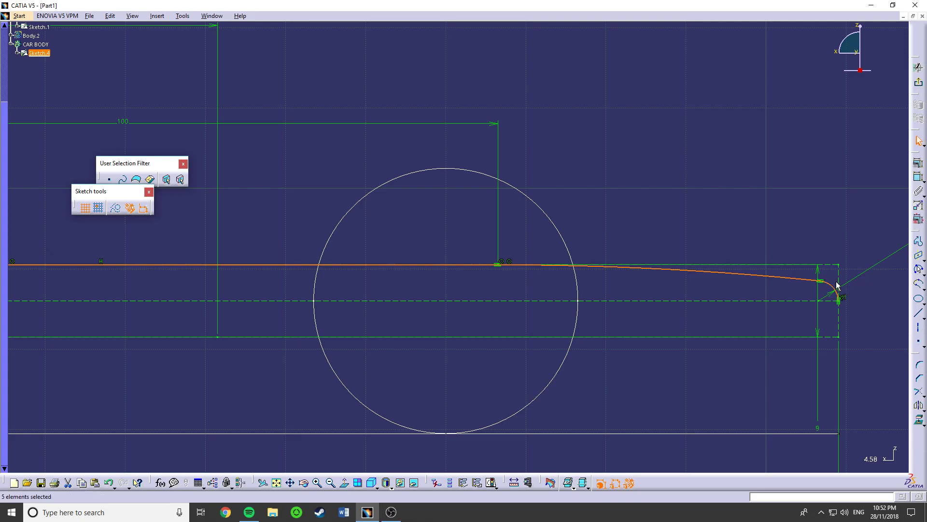
pyautogui.keyDown('ctrl'); pyautogui.moveTo(735, 265); pyautogui.dragTo(724, 312, button='middle'); pyautogui.keyUp('ctrl')
pyautogui.moveTo(537, 322); pyautogui.dragTo(771, 349, button='middle')
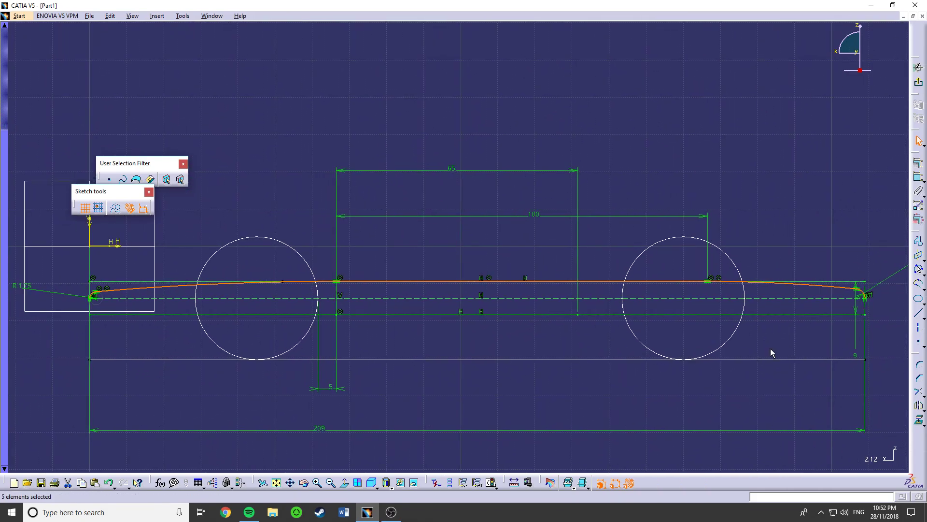
pyautogui.click(918, 407)
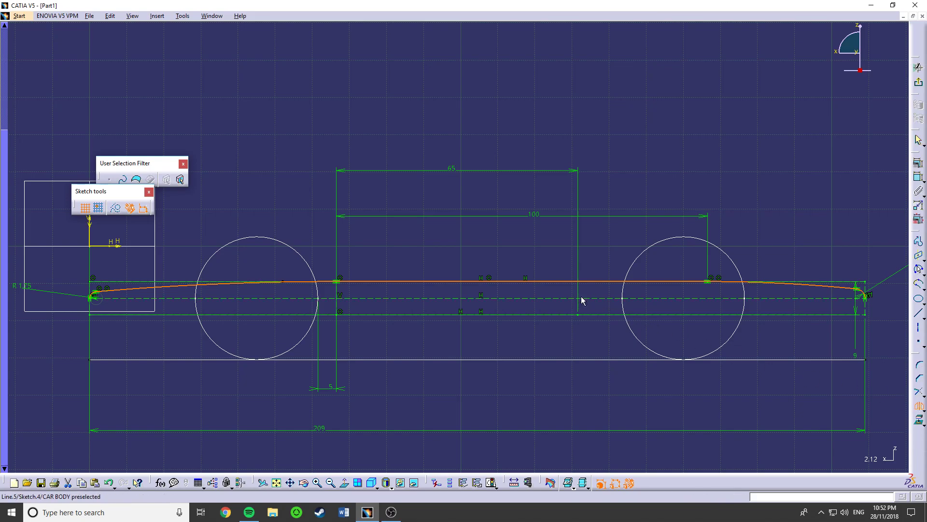
pyautogui.click(555, 298)
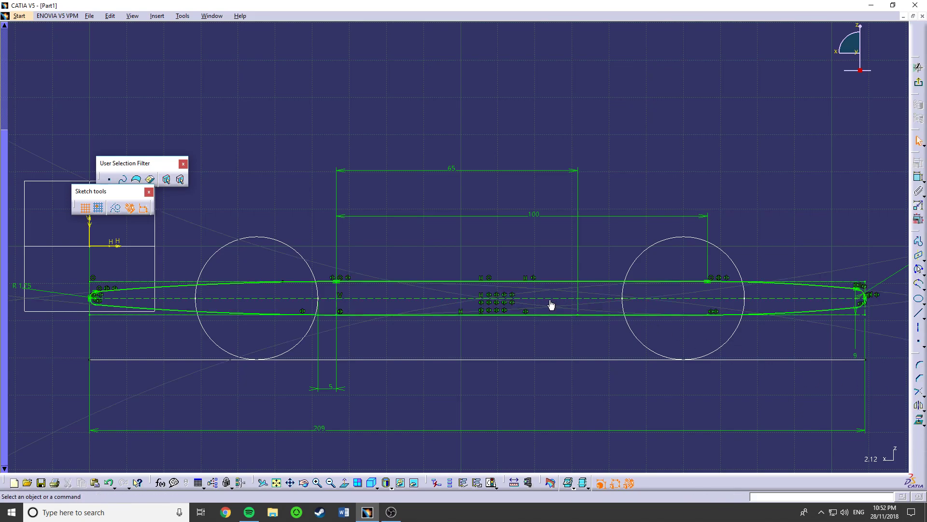
pyautogui.click(920, 86)
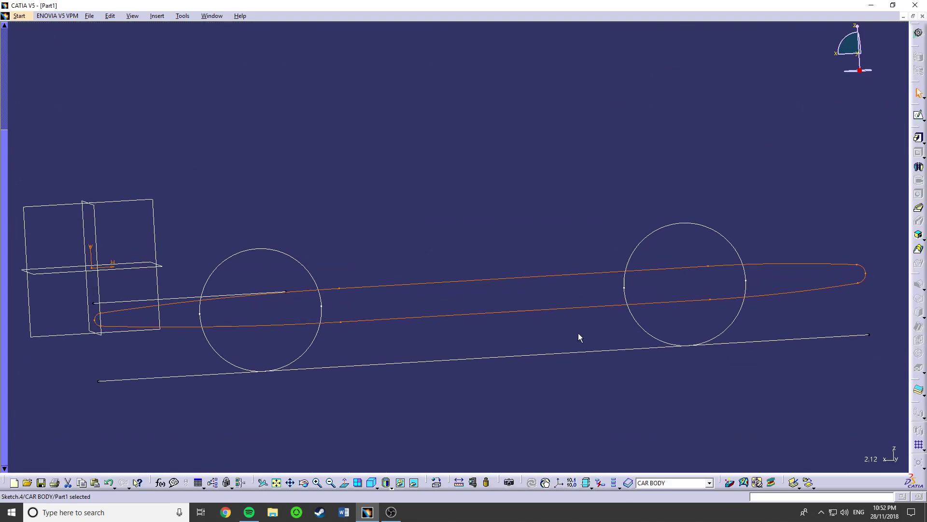
# - Extrude the closed CAR BODY profile as a pad with a length of 15.5 mm
pyautogui.moveTo(471, 341); pyautogui.dragTo(395, 332, button='middle')
pyautogui.click(394, 333)
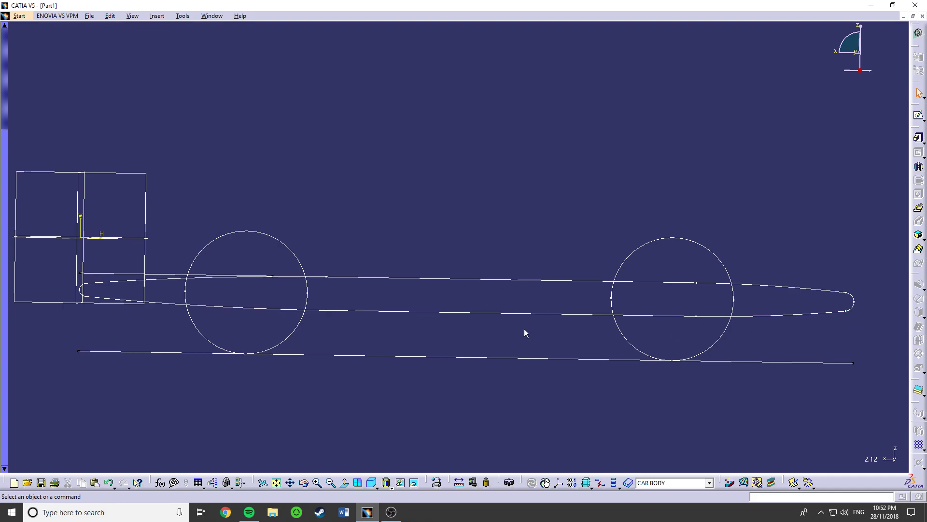
pyautogui.moveTo(334, 317)
pyautogui.mouseDown(button='middle')
pyautogui.moveTo(369, 296)
pyautogui.moveTo(492, 292)
pyautogui.moveTo(264, 330)
pyautogui.moveTo(327, 296)
pyautogui.moveTo(416, 288)
pyautogui.moveTo(428, 269)
pyautogui.mouseUp(button='middle')
pyautogui.click(445, 269)
pyautogui.click(685, 289)
pyautogui.moveTo(508, 245); pyautogui.dragTo(534, 226, button='middle')
pyautogui.click(535, 226)
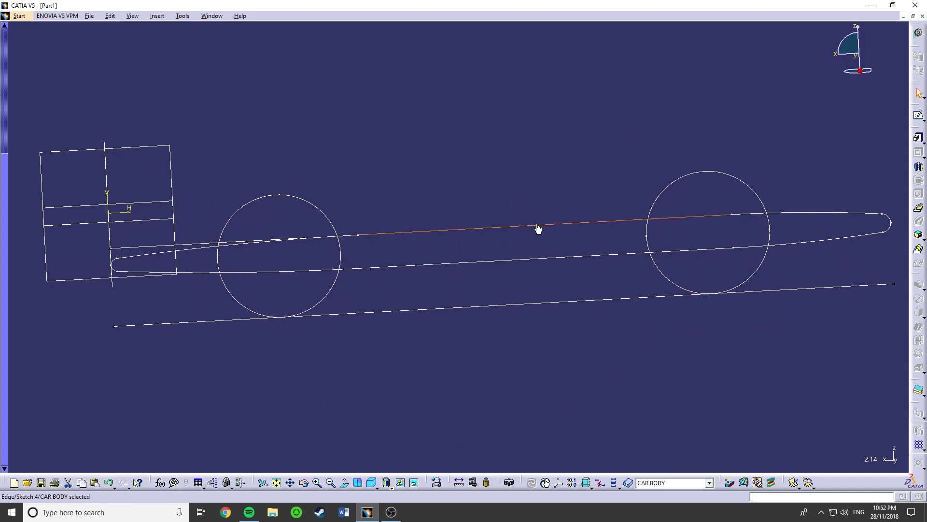
pyautogui.click(918, 141)
pyautogui.moveTo(412, 247); pyautogui.dragTo(474, 259, button='middle')
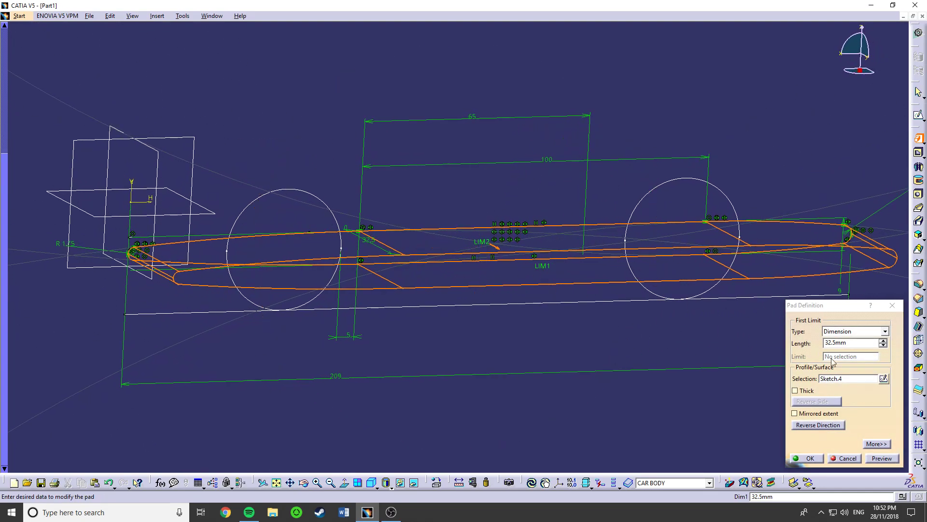
pyautogui.click(858, 344)
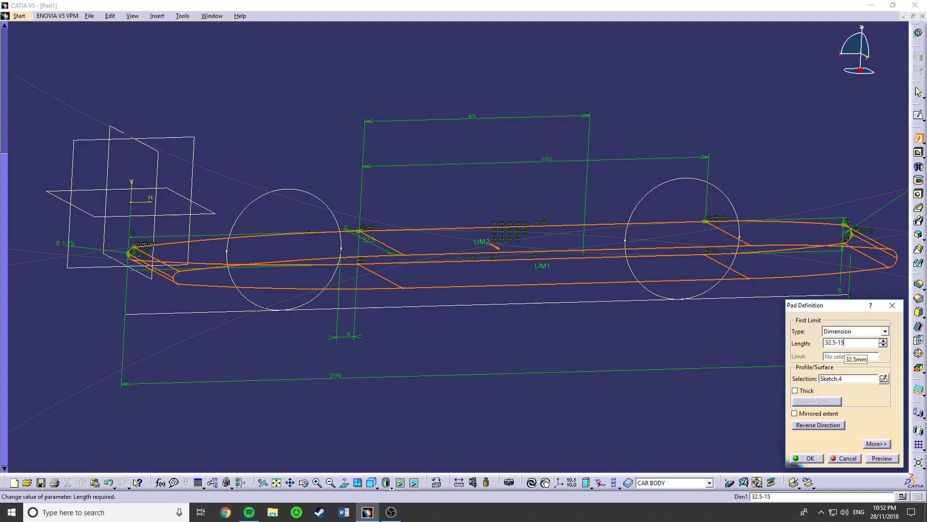
pyautogui.press('Return')
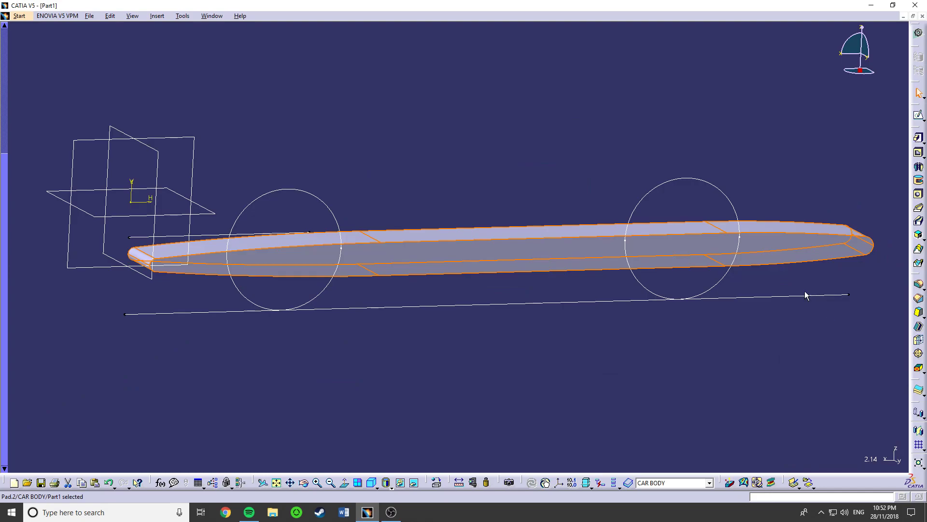
pyautogui.moveTo(339, 303); pyautogui.dragTo(464, 283, button='middle')
pyautogui.doubleClick(482, 264)
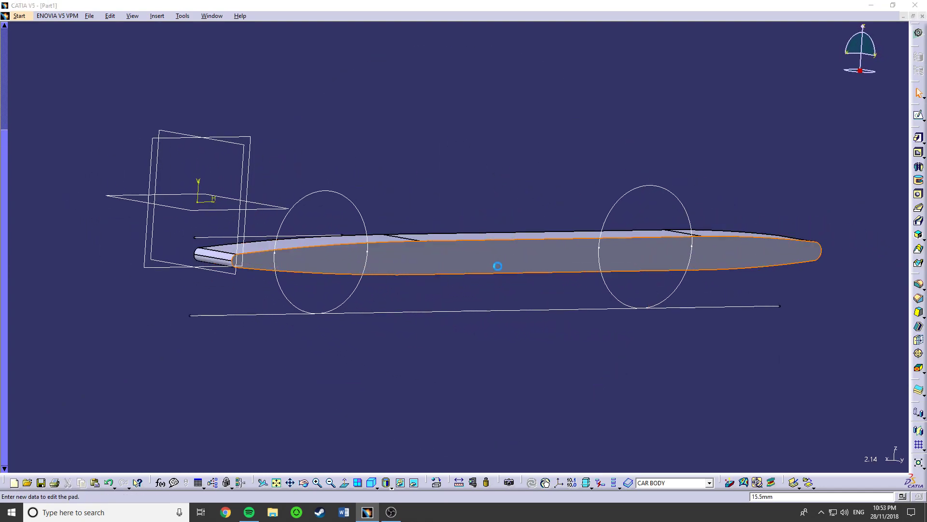
pyautogui.click(894, 309)
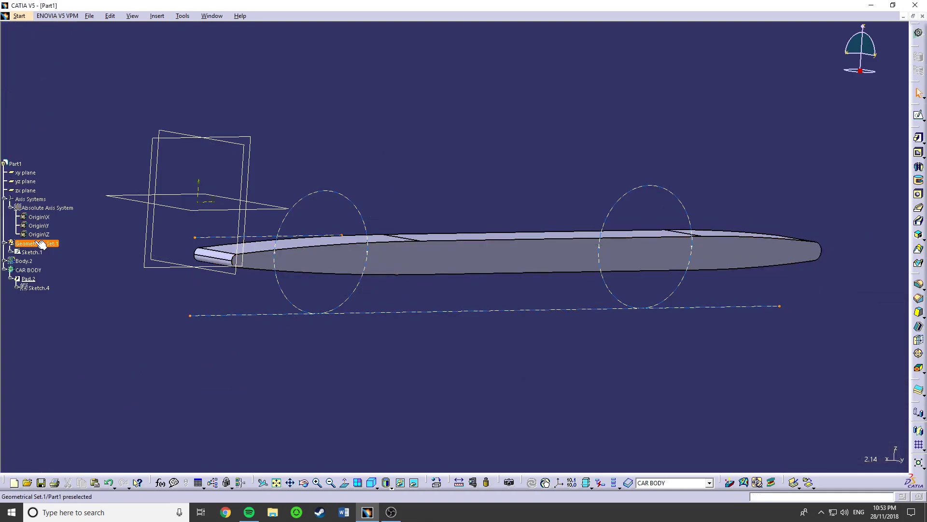
# - Show the hidden Body.2 containing the wheels
pyautogui.rightClick(27, 278)
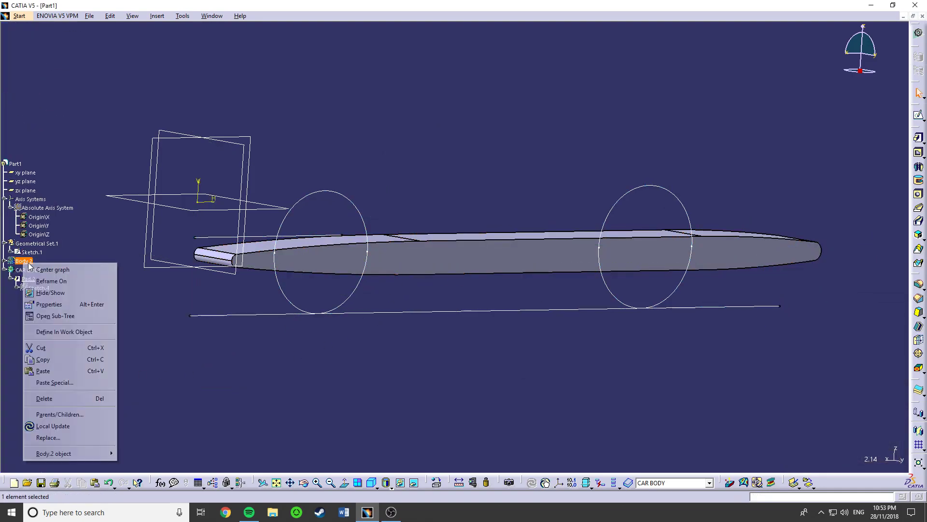
pyautogui.click(46, 292)
pyautogui.moveTo(275, 247); pyautogui.dragTo(454, 270, button='middle')
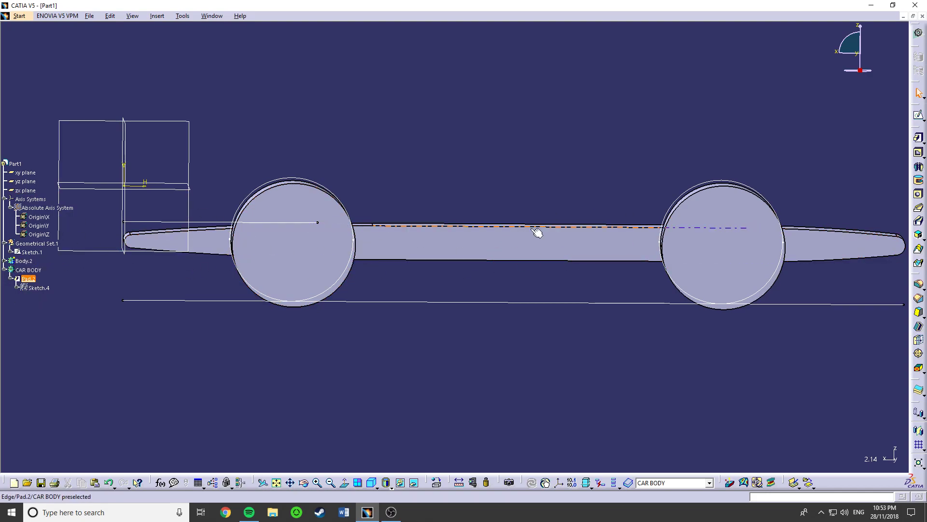
# - Sketch a closed right triangle on the zx plane between the wheels, with a vertical front side and a horizontal base crossing the body
pyautogui.click(195, 149)
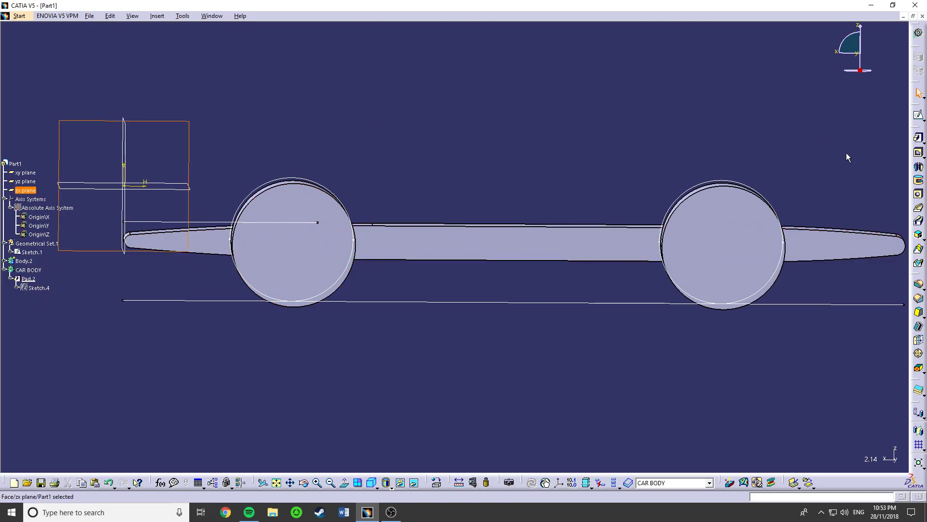
pyautogui.click(919, 115)
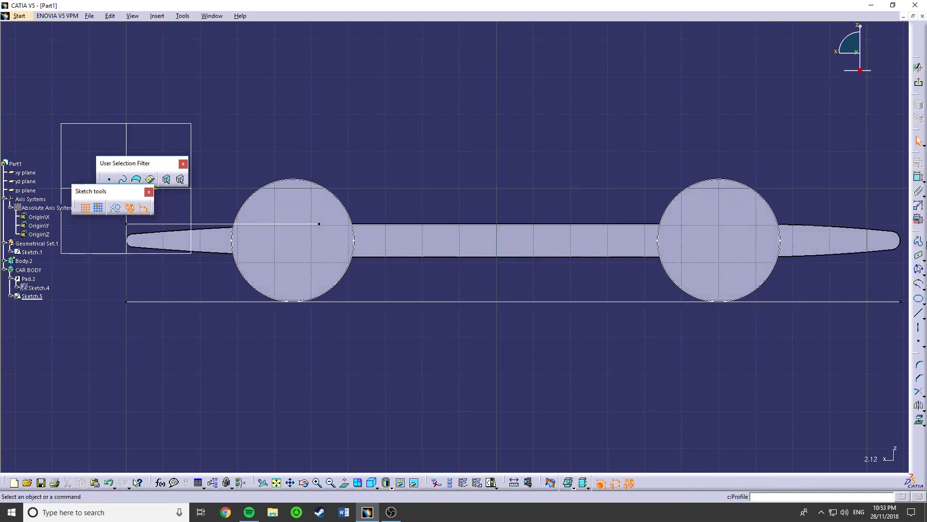
pyautogui.click(918, 242)
pyautogui.click(383, 193)
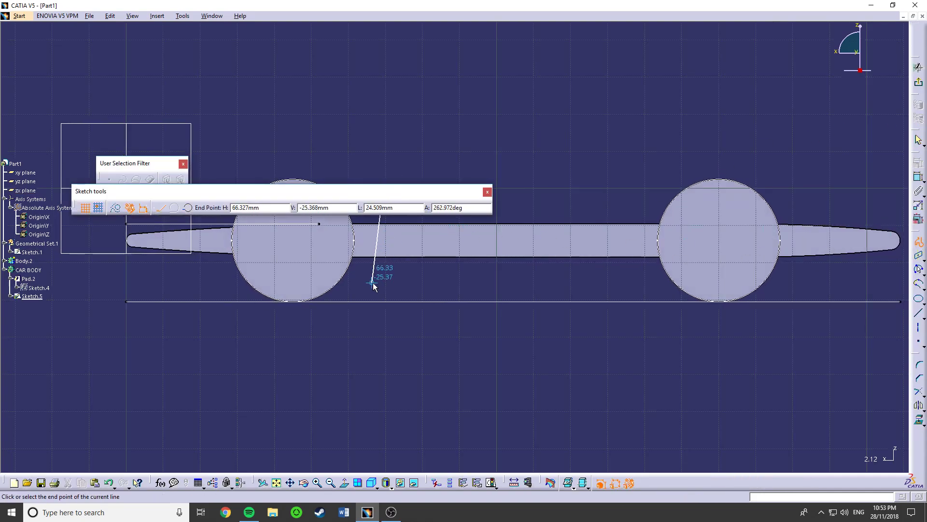
pyautogui.click(383, 295)
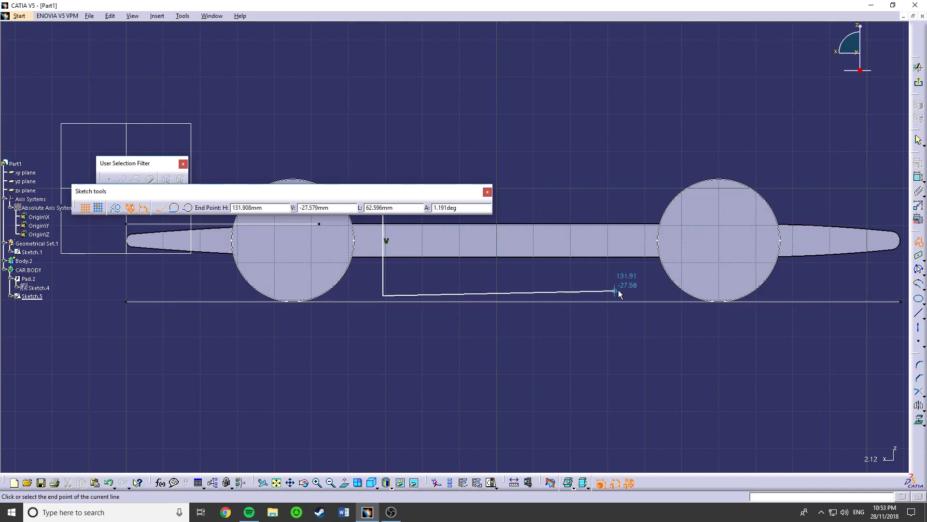
pyautogui.click(594, 295)
pyautogui.moveTo(355, 196)
pyautogui.mouseDown()
pyautogui.moveTo(510, 140)
pyautogui.moveTo(529, 122)
pyautogui.mouseUp()
pyautogui.click(385, 193)
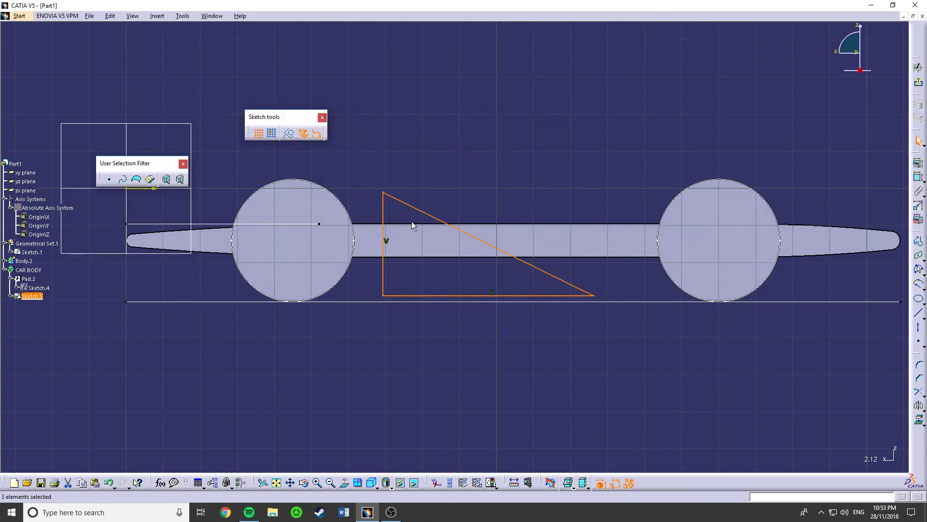
# - Shift the triangle slightly up and toward the nose, and exit the sketch
pyautogui.click(551, 322)
pyautogui.moveTo(488, 246); pyautogui.dragTo(476, 239)
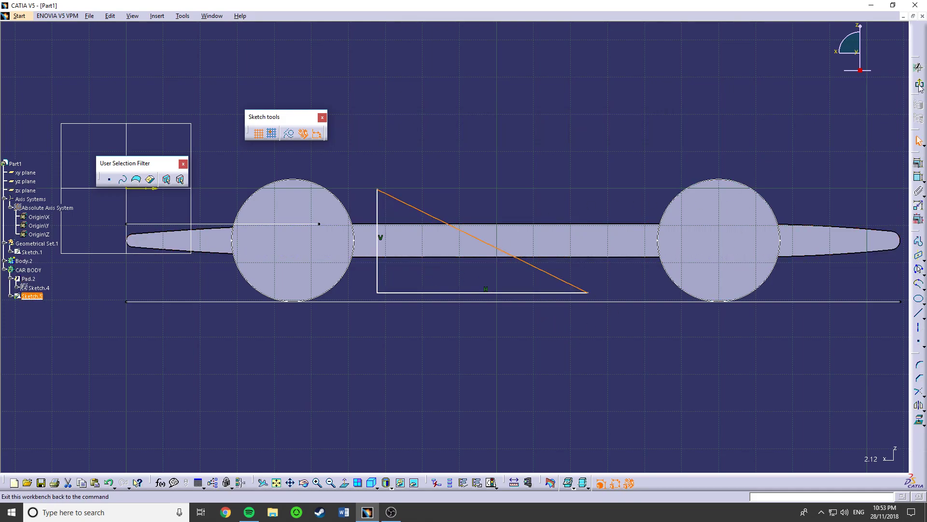
pyautogui.moveTo(310, 207)
pyautogui.mouseDown(button='middle')
pyautogui.moveTo(450, 205)
pyautogui.moveTo(433, 223)
pyautogui.mouseUp(button='middle')
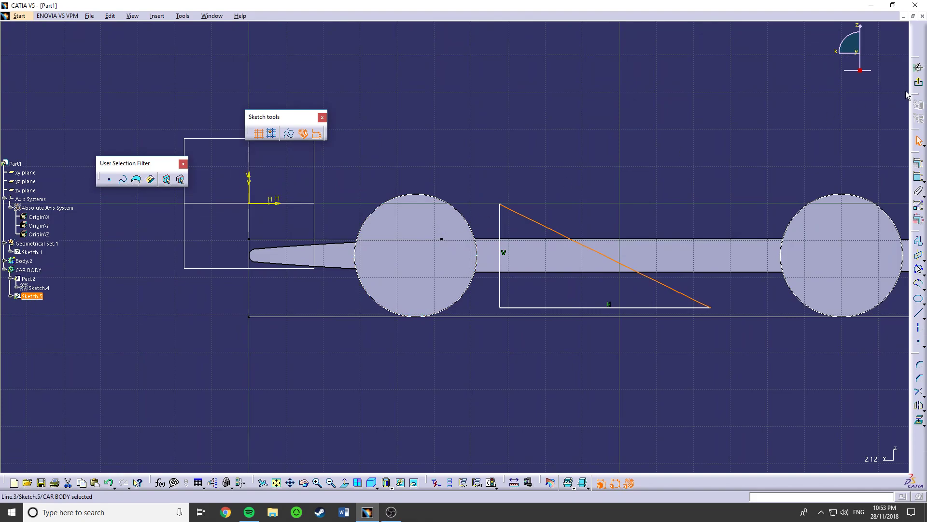
pyautogui.click(919, 82)
# - Start a pad from the triangle sketch with its first limit up to the plane of the front wheel's outer face
pyautogui.moveTo(454, 260)
pyautogui.mouseDown(button='middle')
pyautogui.moveTo(403, 269)
pyautogui.moveTo(548, 254)
pyautogui.moveTo(480, 259)
pyautogui.mouseUp(button='middle')
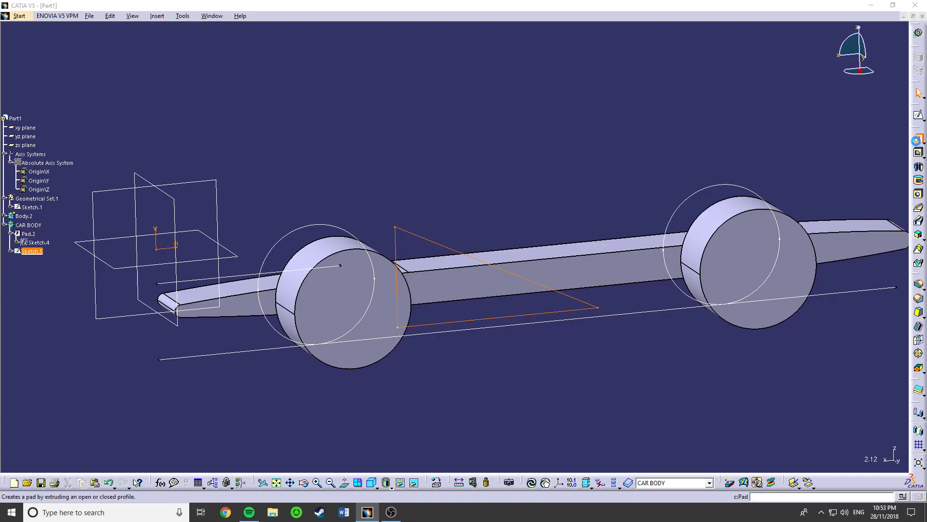
pyautogui.click(919, 138)
pyautogui.moveTo(321, 272); pyautogui.dragTo(270, 261, button='middle')
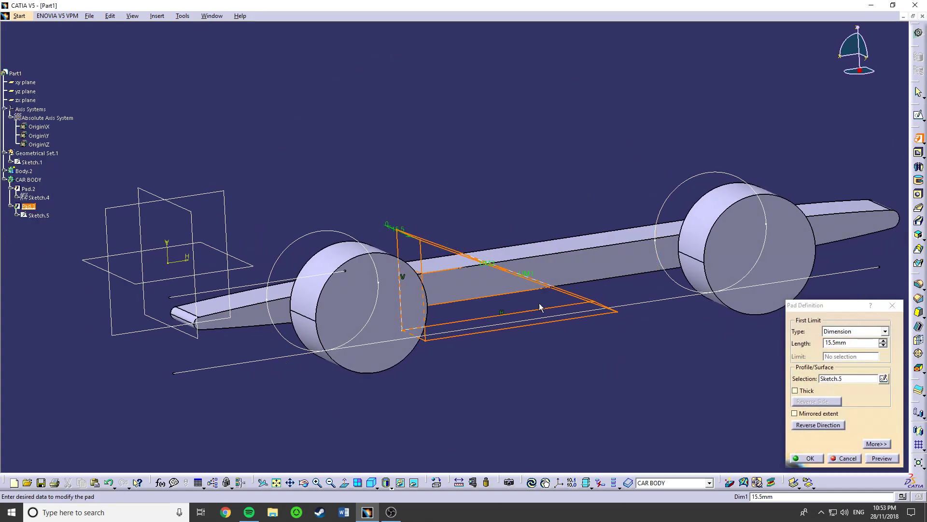
pyautogui.click(851, 333)
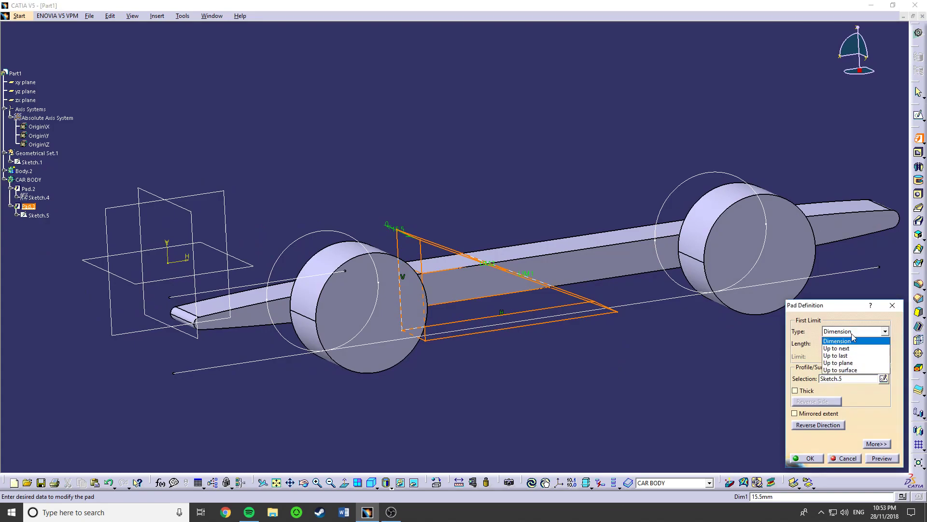
pyautogui.click(846, 363)
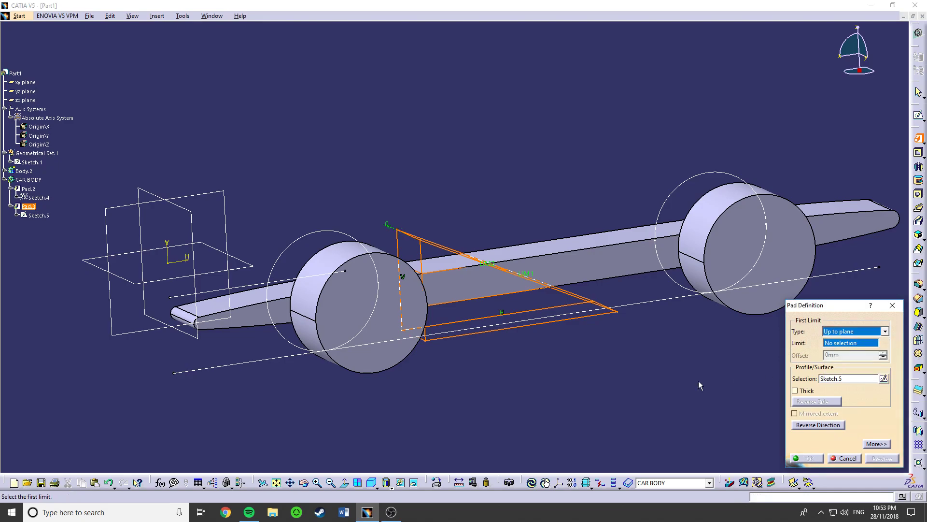
pyautogui.click(387, 310)
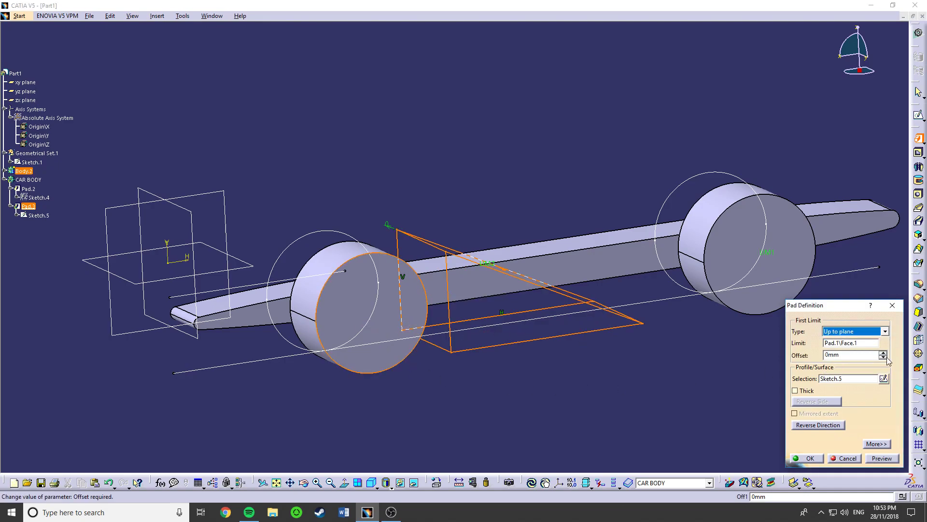
# - Set the triangle pad's second limit up to the plane of the car body's side face and create the pad
pyautogui.click(876, 444)
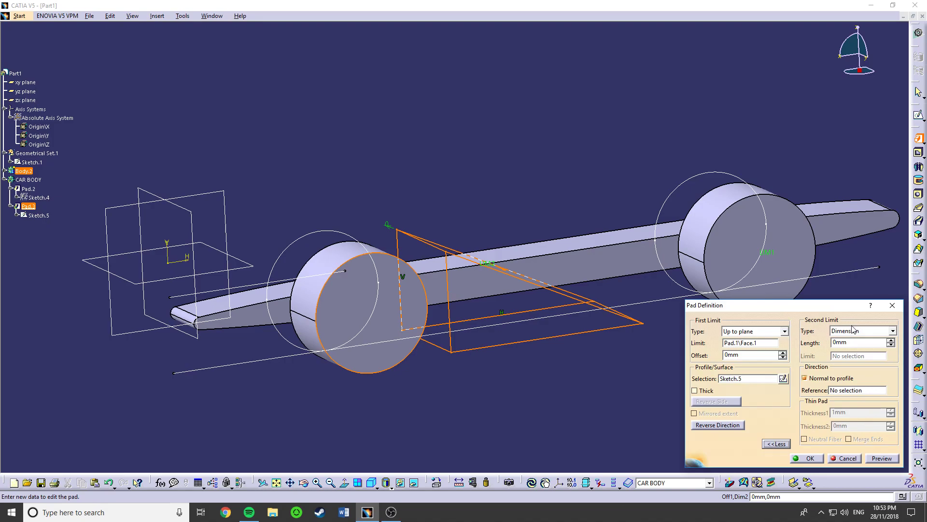
pyautogui.moveTo(493, 269); pyautogui.dragTo(579, 301, button='middle')
pyautogui.scroll(-1, 579, 301)
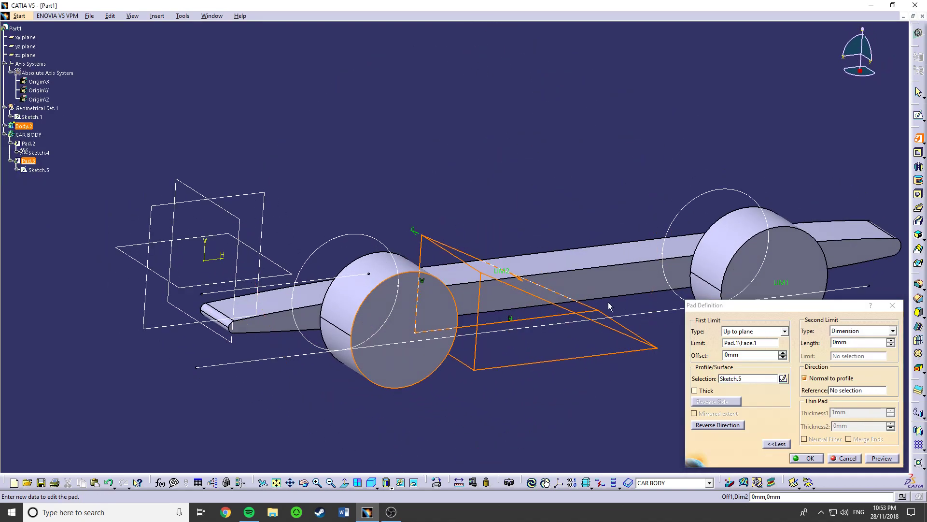
pyautogui.click(875, 332)
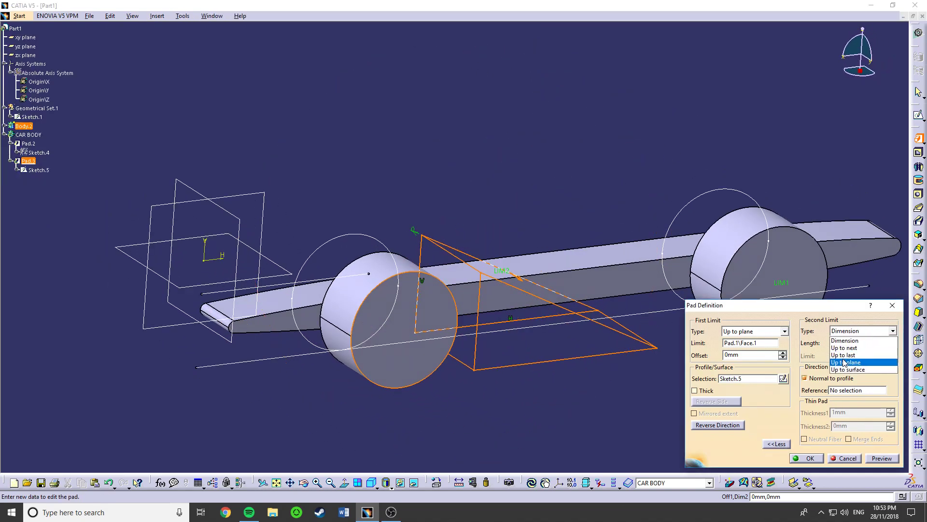
pyautogui.click(850, 362)
pyautogui.click(584, 289)
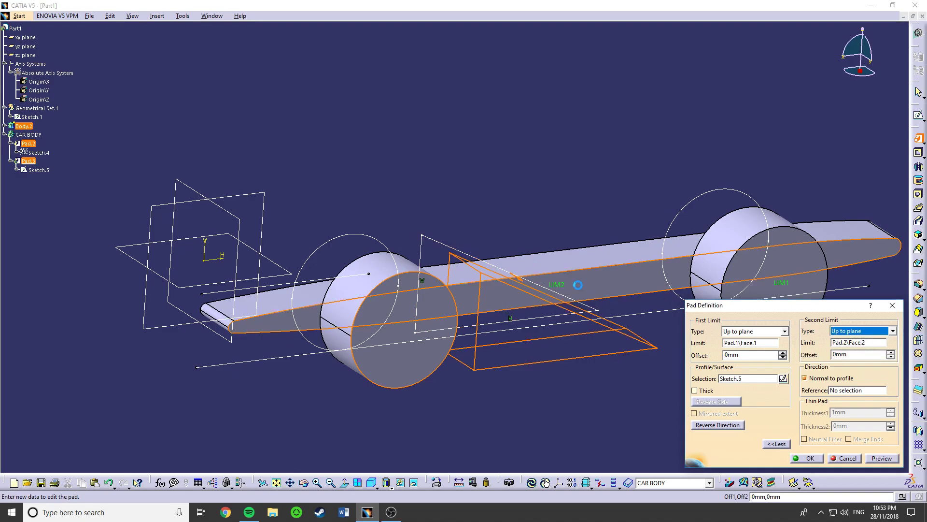
pyautogui.moveTo(622, 368); pyautogui.dragTo(582, 306, button='middle')
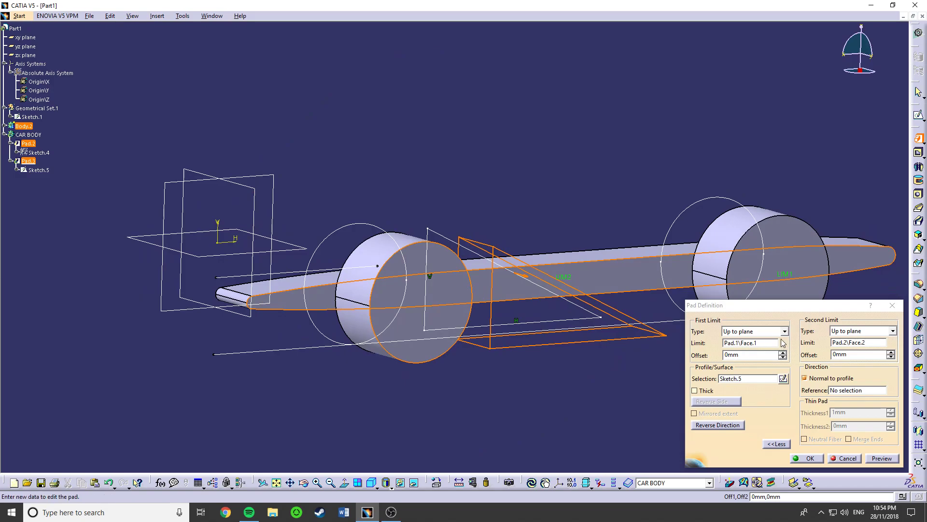
pyautogui.click(810, 458)
pyautogui.moveTo(556, 340); pyautogui.dragTo(340, 378, button='middle')
pyautogui.moveTo(445, 285); pyautogui.dragTo(344, 344, button='middle')
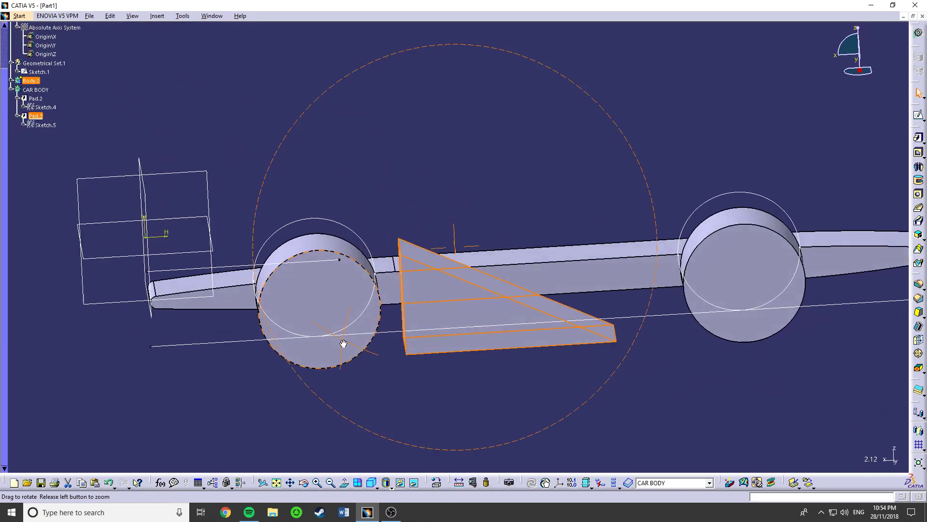
pyautogui.moveTo(389, 306); pyautogui.dragTo(618, 296, button='middle')
pyautogui.rightClick(373, 302)
pyautogui.click(319, 359)
pyautogui.moveTo(472, 353); pyautogui.dragTo(428, 340, button='middle')
pyautogui.scroll(3, 160, 309)
pyautogui.scroll(3, 160, 312)
pyautogui.moveTo(346, 232)
pyautogui.mouseDown(button='middle')
pyautogui.moveTo(367, 222)
pyautogui.moveTo(356, 225)
pyautogui.mouseUp(button='middle')
pyautogui.click(538, 306)
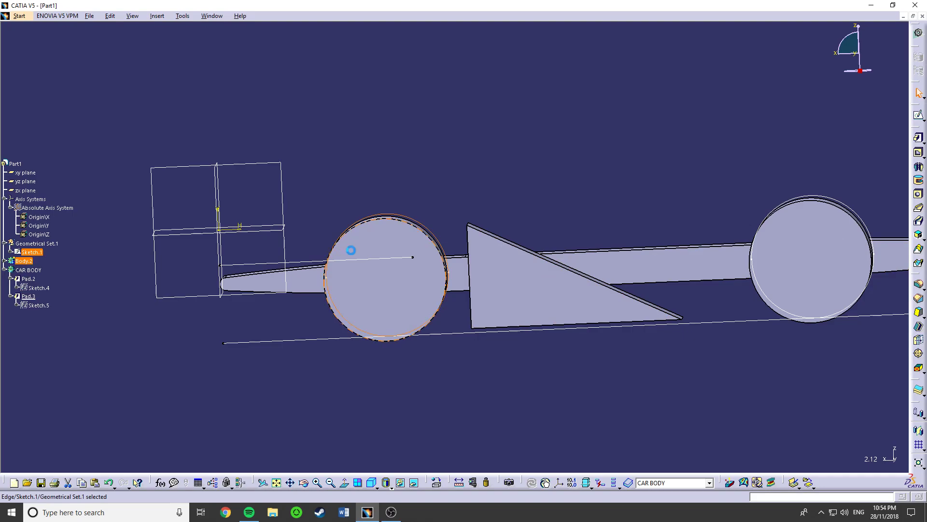
pyautogui.scroll(-2, 312, 298)
pyautogui.moveTo(312, 298); pyautogui.dragTo(324, 307, button='middle')
pyautogui.click(281, 203)
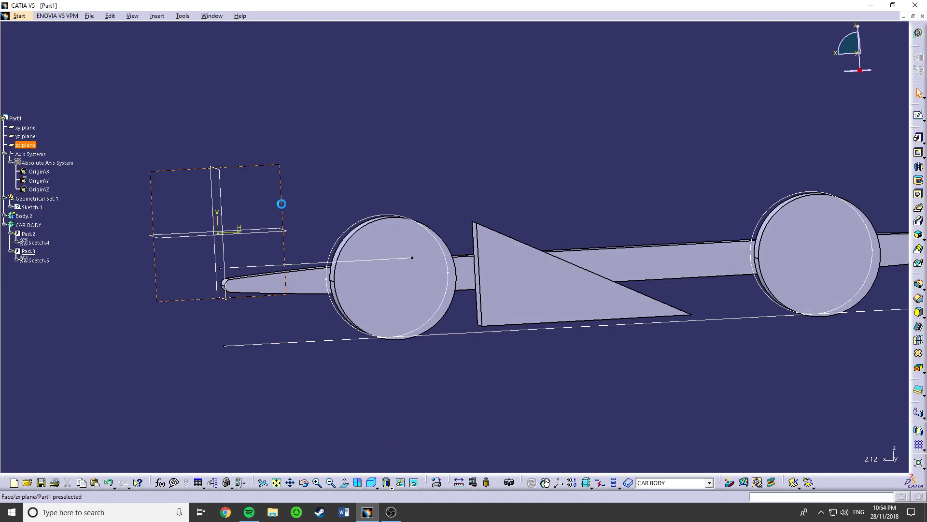
pyautogui.click(918, 114)
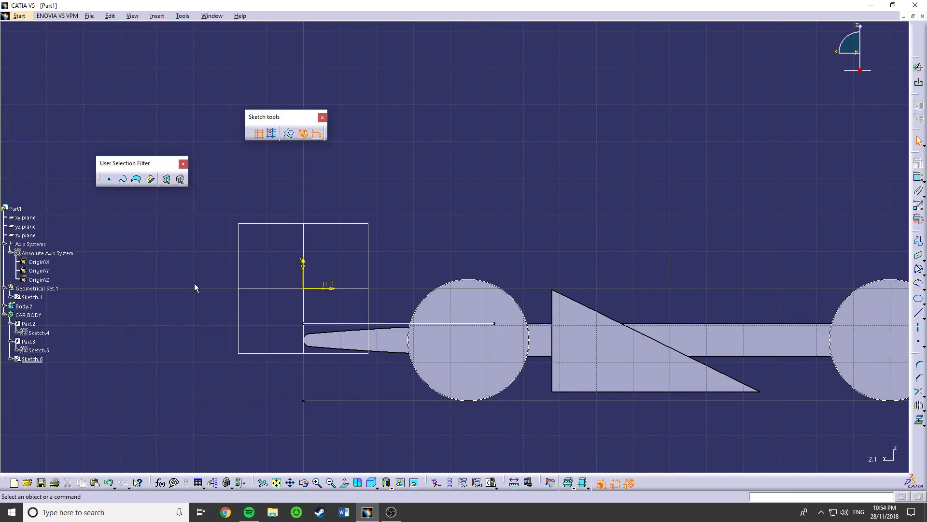
# - In the zx-plane layout sketch, convert the dashed upper and vertical lines above the front wheel to standard geometry and exit the sketch
pyautogui.doubleClick(31, 297)
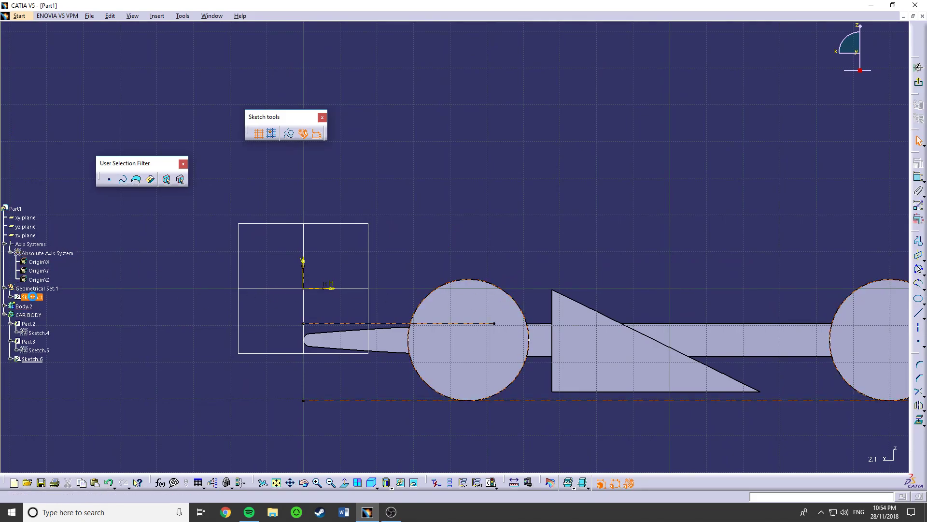
pyautogui.click(495, 305)
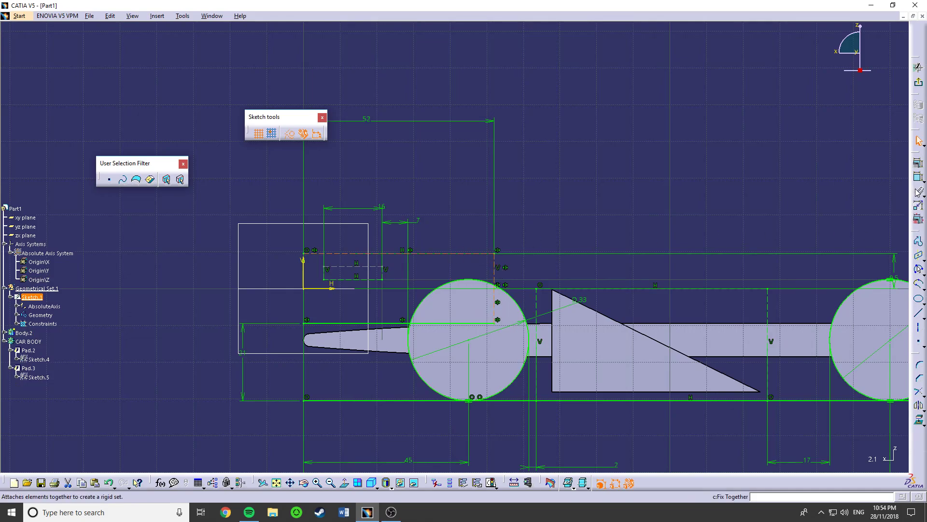
pyautogui.click(290, 134)
pyautogui.click(919, 82)
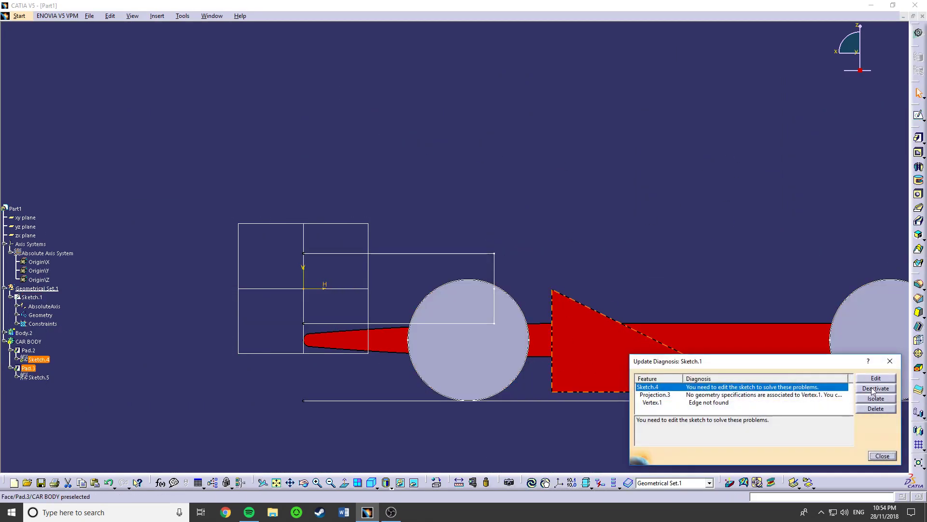
# - Review the failing car body sketch from the update diagnosis and isolate it to resolve the lost projection
pyautogui.click(876, 378)
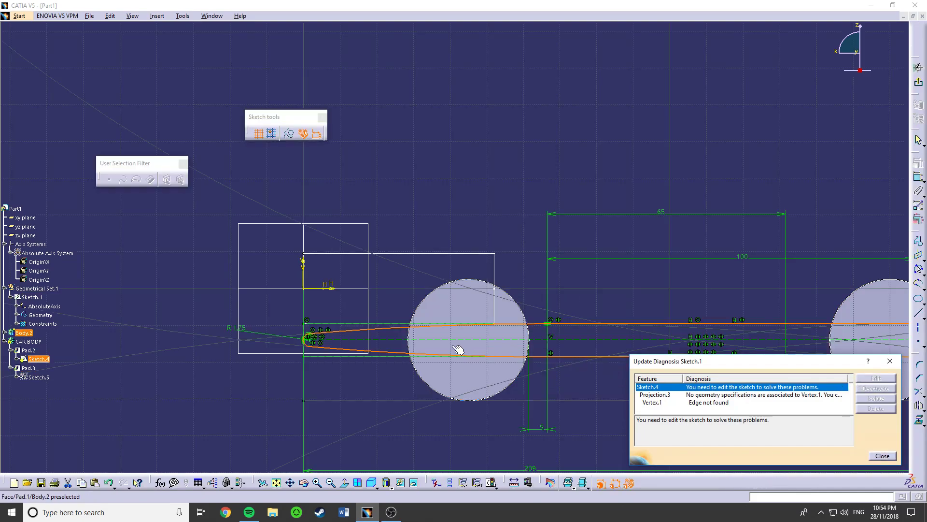
pyautogui.click(890, 361)
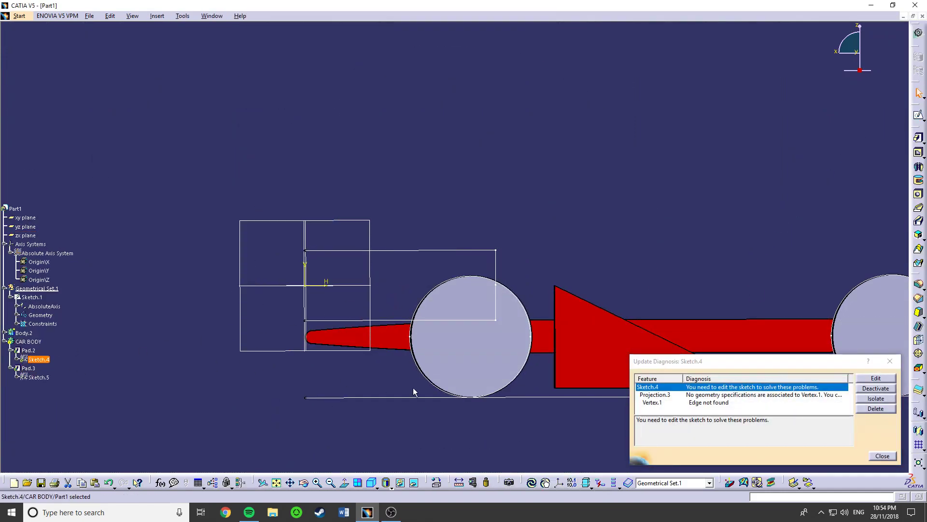
pyautogui.click(875, 398)
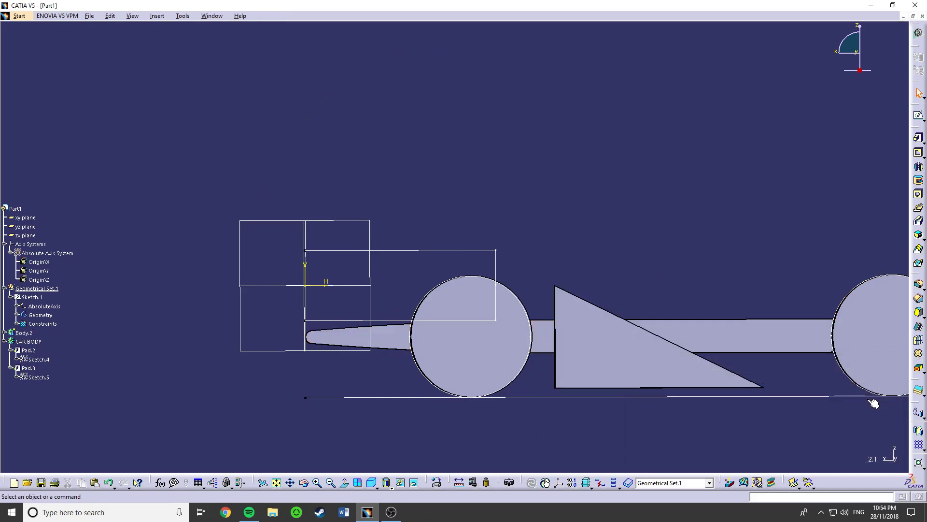
# - Open the layout sketch and the car body sketch in turn to examine their geometry, exiting each one
pyautogui.doubleClick(32, 297)
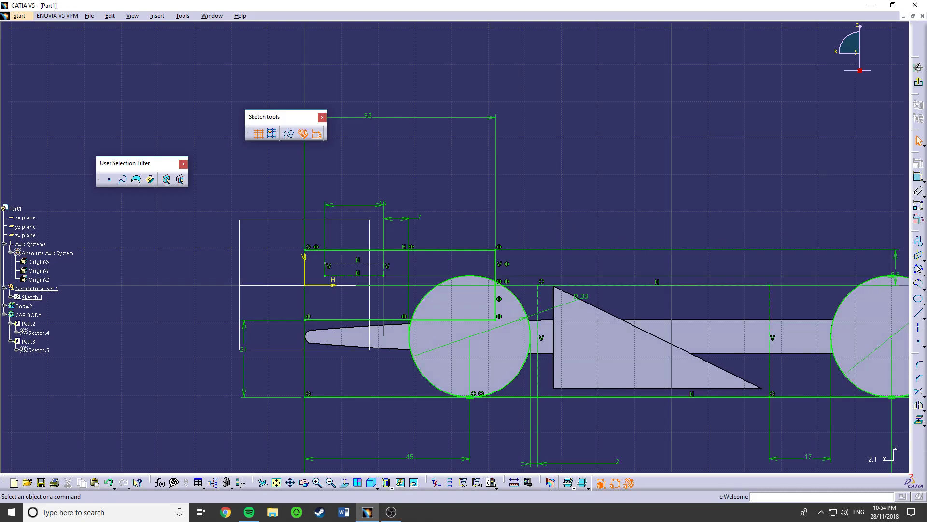
pyautogui.click(920, 80)
pyautogui.click(40, 333)
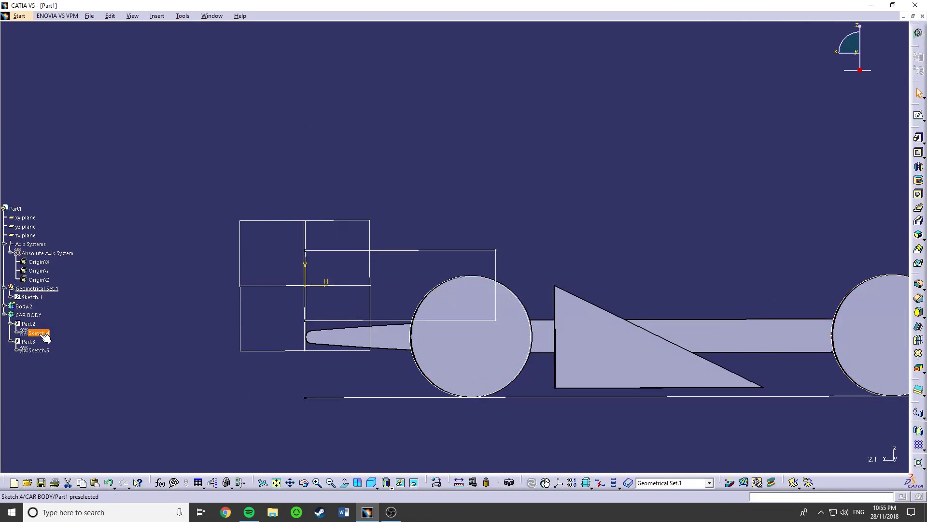
pyautogui.doubleClick(43, 333)
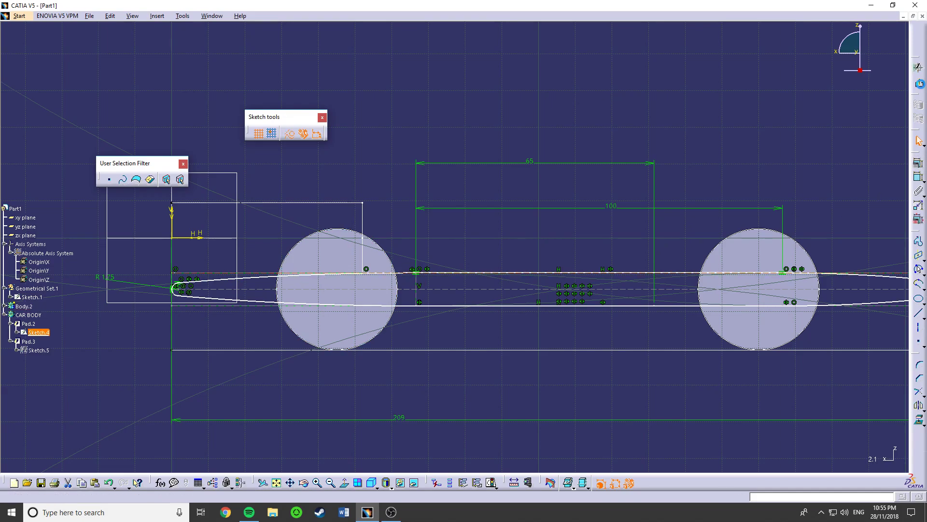
pyautogui.click(918, 67)
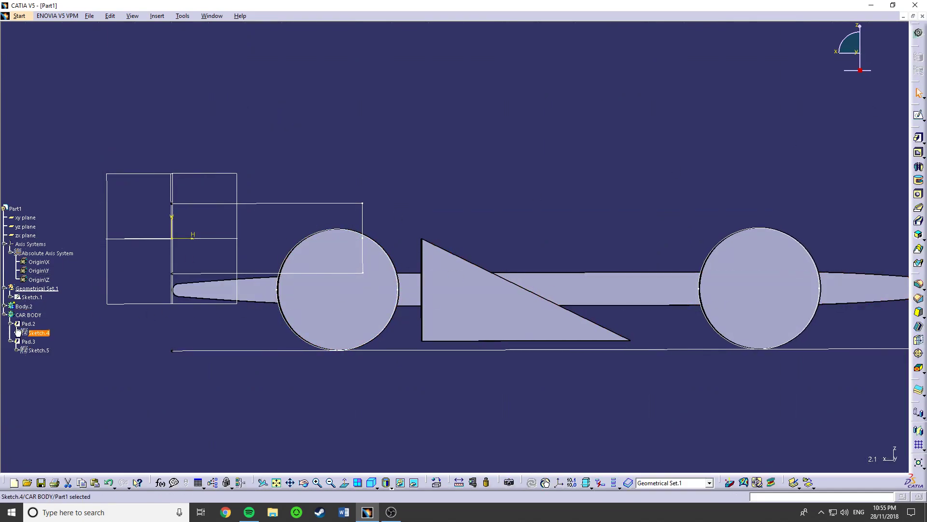
pyautogui.doubleClick(39, 333)
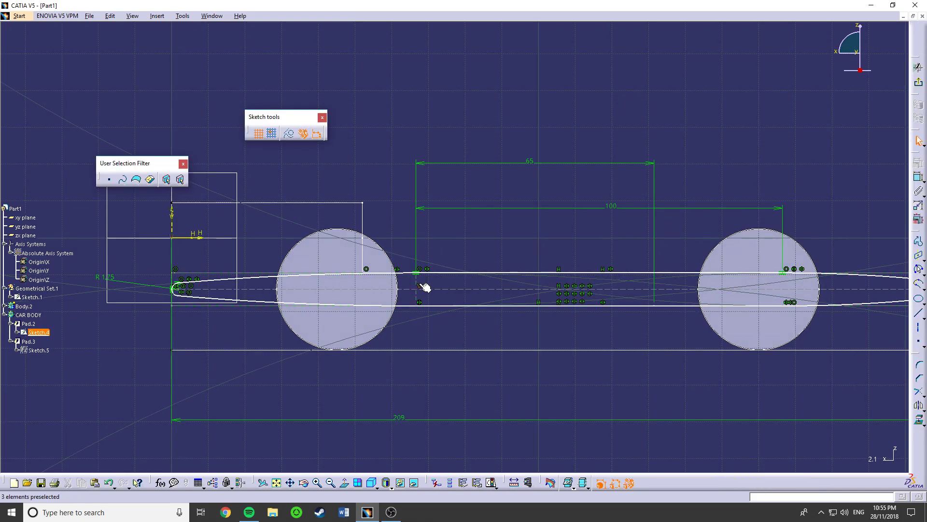
pyautogui.keyDown('ctrl'); pyautogui.moveTo(407, 290); pyautogui.dragTo(841, 100, button='middle'); pyautogui.keyUp('ctrl')
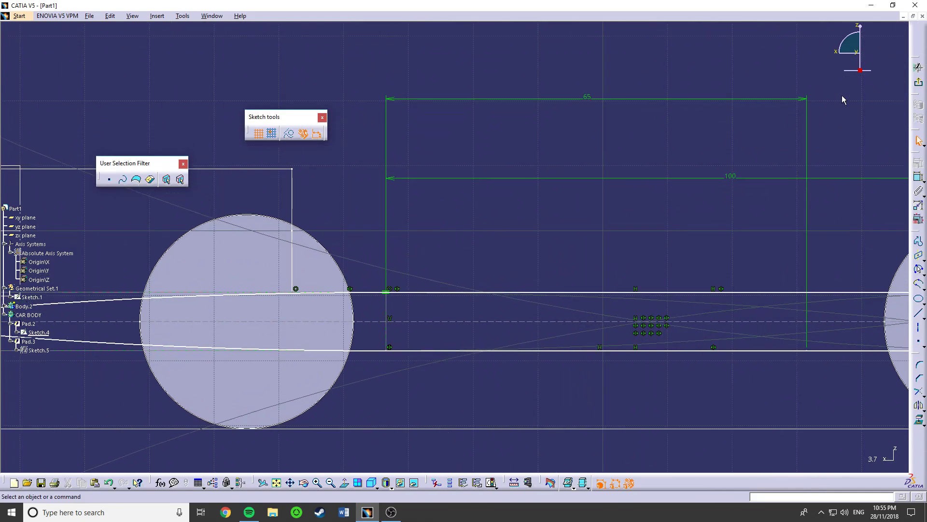
pyautogui.click(919, 84)
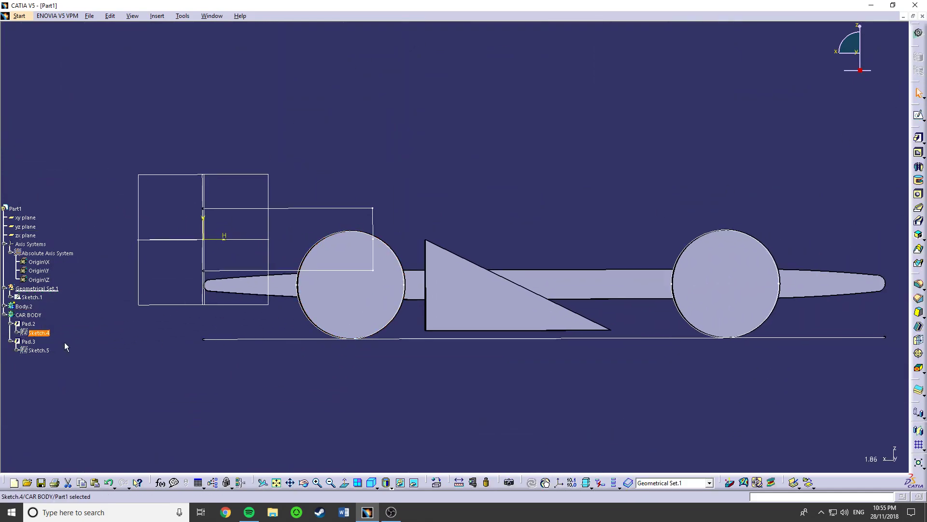
# - Collapse the CAR BODY branch and define CAR BODY as the in-work object
pyautogui.keyDown('ctrl'); pyautogui.click(34, 350); pyautogui.keyUp('ctrl')
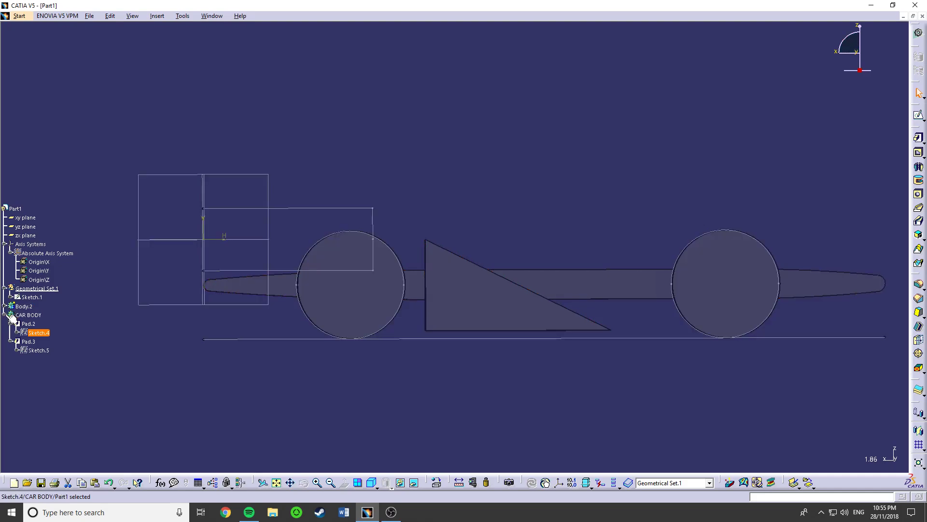
pyautogui.click(25, 314)
pyautogui.rightClick(26, 315)
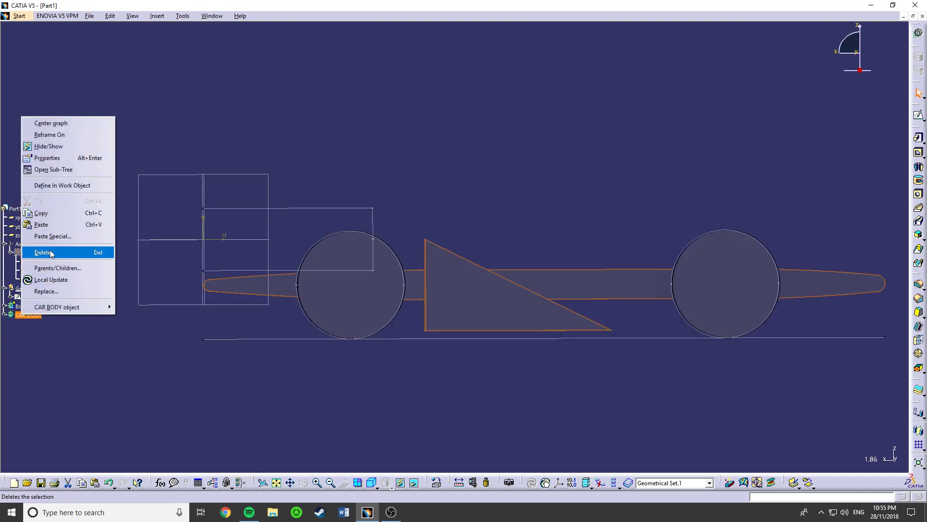
pyautogui.click(62, 185)
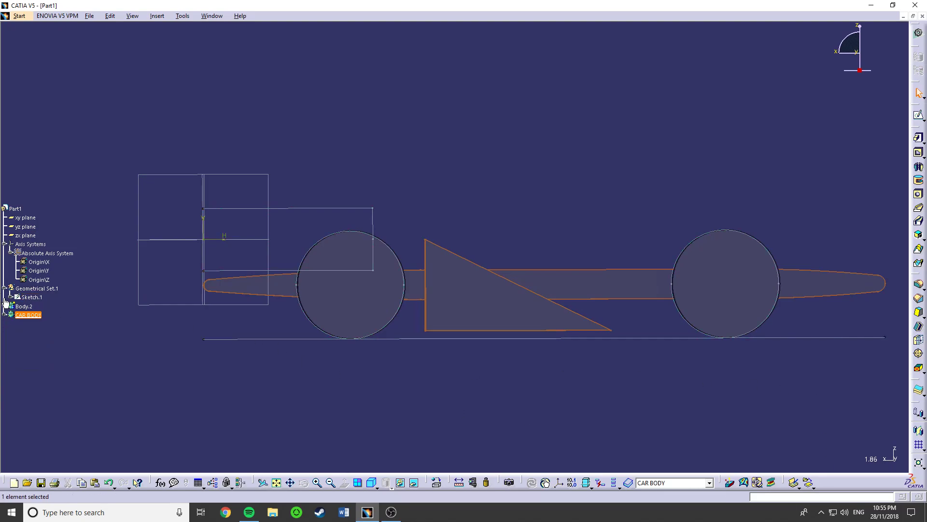
pyautogui.click(5, 302)
pyautogui.click(4, 301)
pyautogui.click(4, 301)
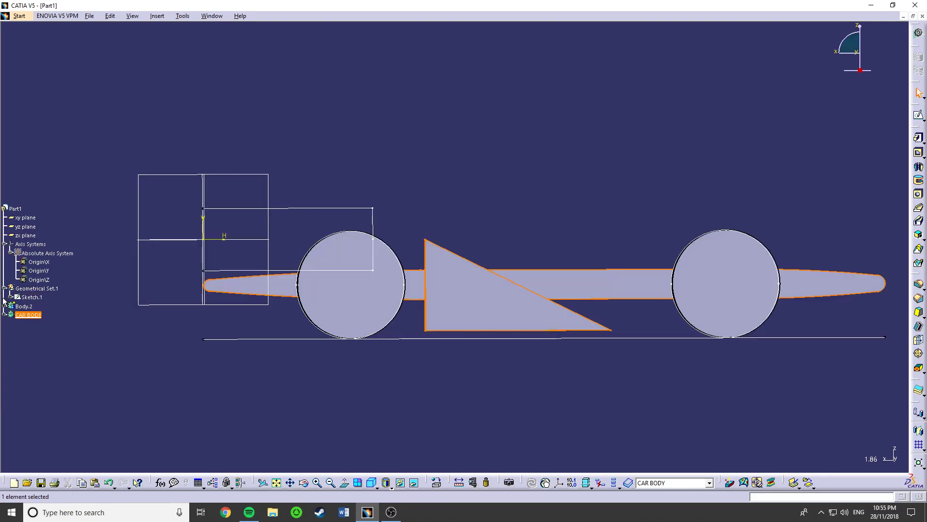
pyautogui.click(4, 301)
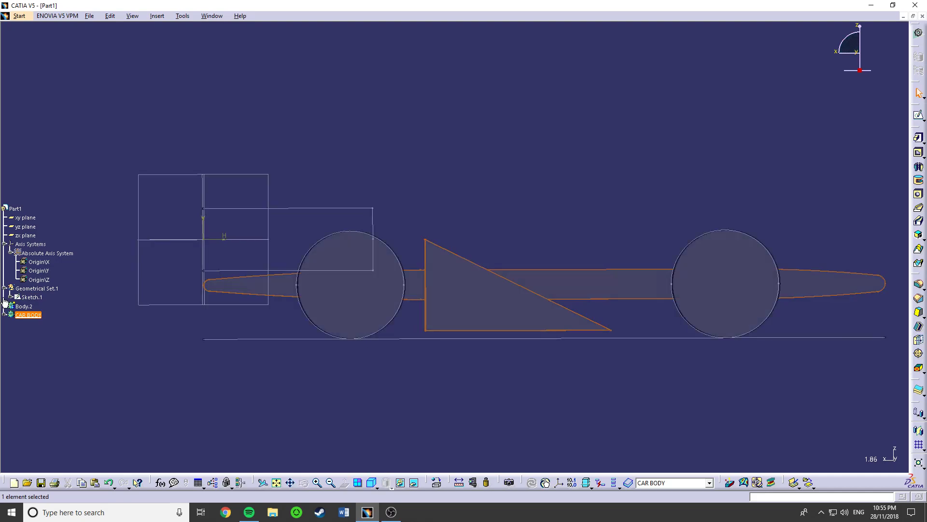
pyautogui.click(5, 301)
pyautogui.click(4, 301)
pyautogui.click(4, 302)
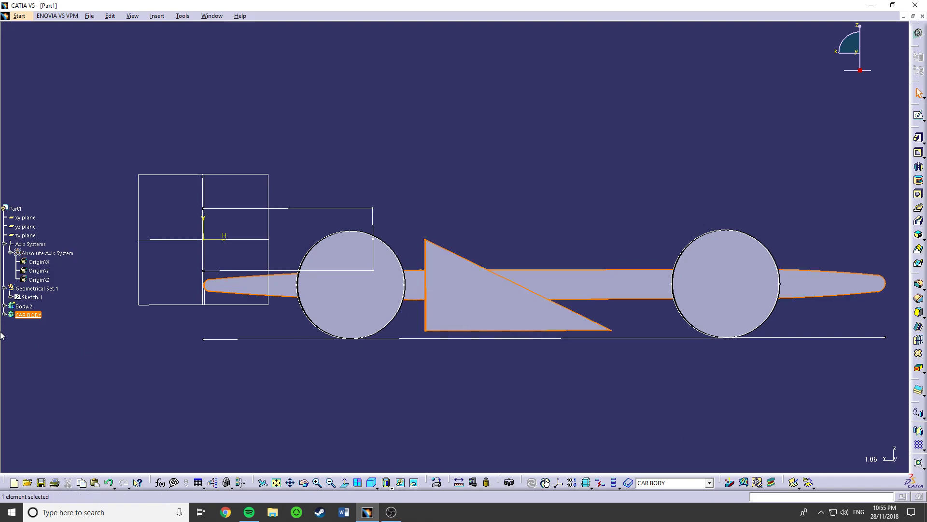
pyautogui.click(893, 462)
pyautogui.click(894, 462)
pyautogui.click(895, 461)
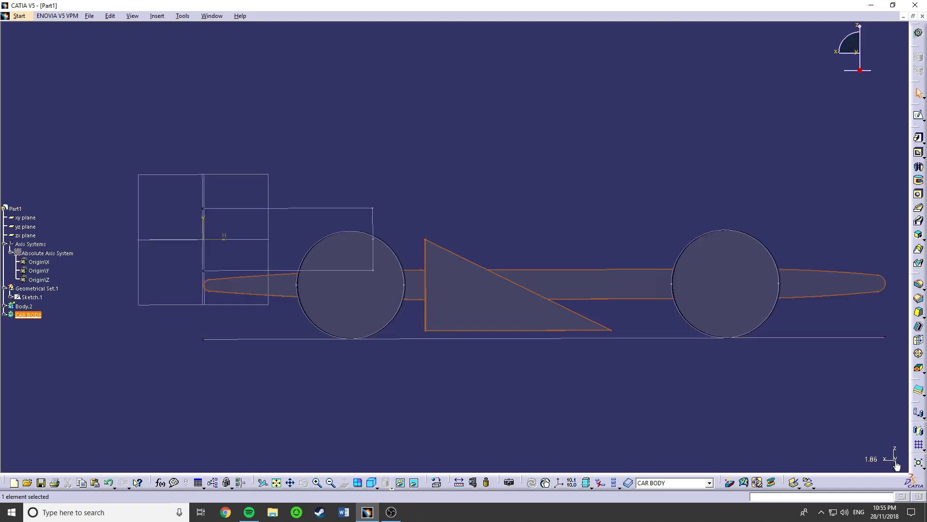
pyautogui.click(896, 462)
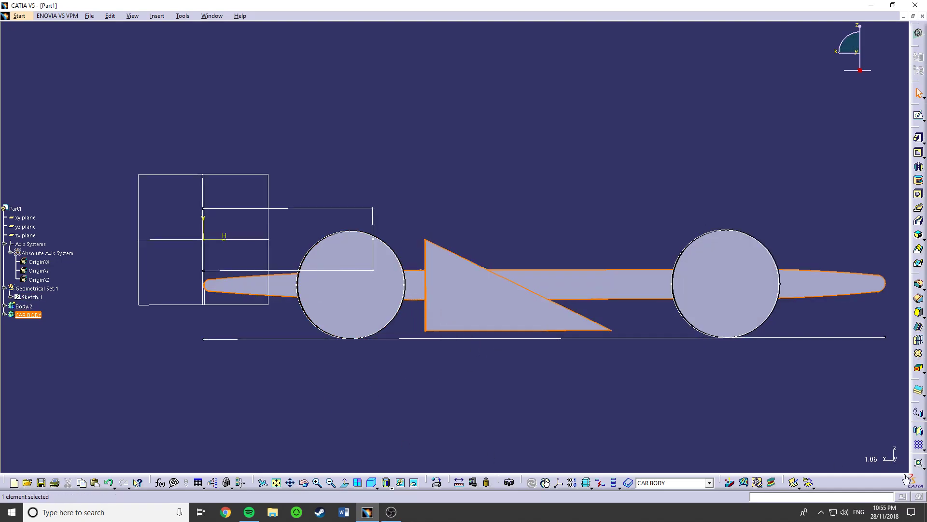
# - Sketch on the zx plane a horizontal line about 52 mm long from the vertical axis, ending in a vertical drop to the horizontal axis
pyautogui.moveTo(886, 461); pyautogui.dragTo(464, 379, button='middle')
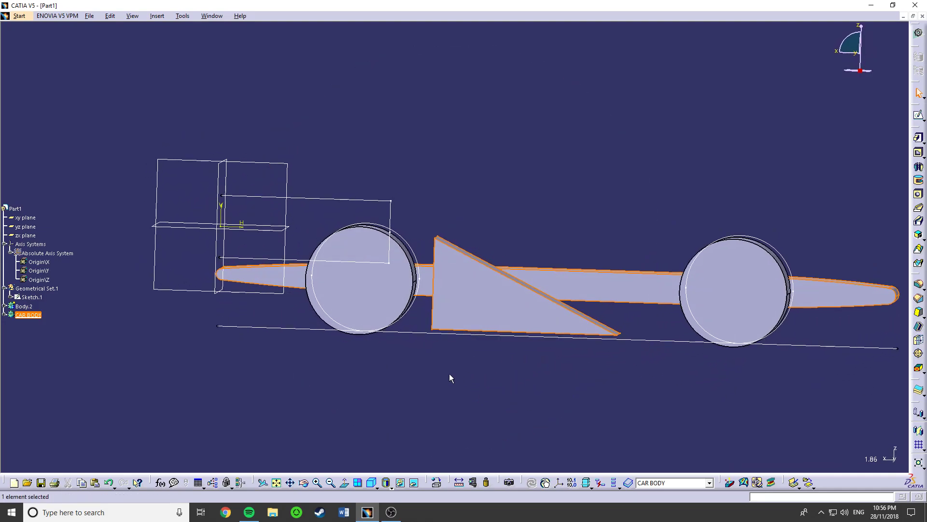
pyautogui.click(428, 357)
pyautogui.doubleClick(288, 177)
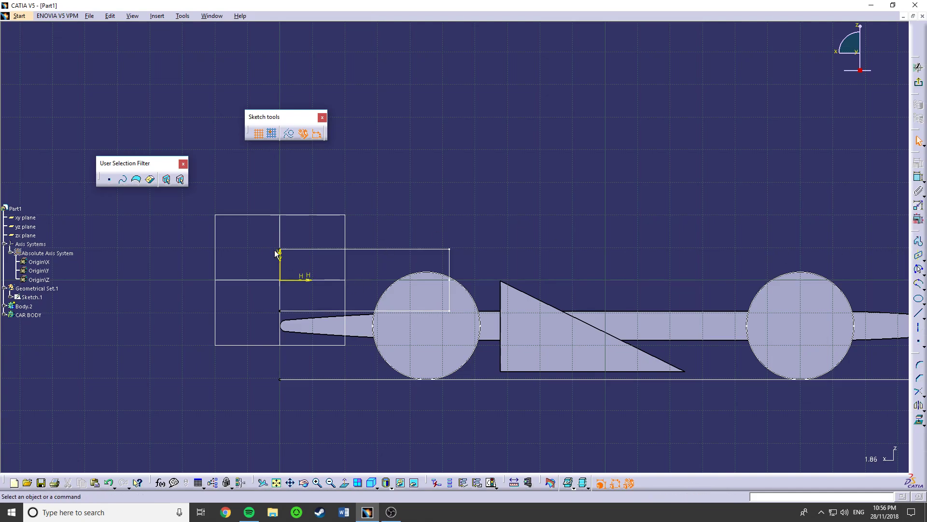
pyautogui.click(918, 240)
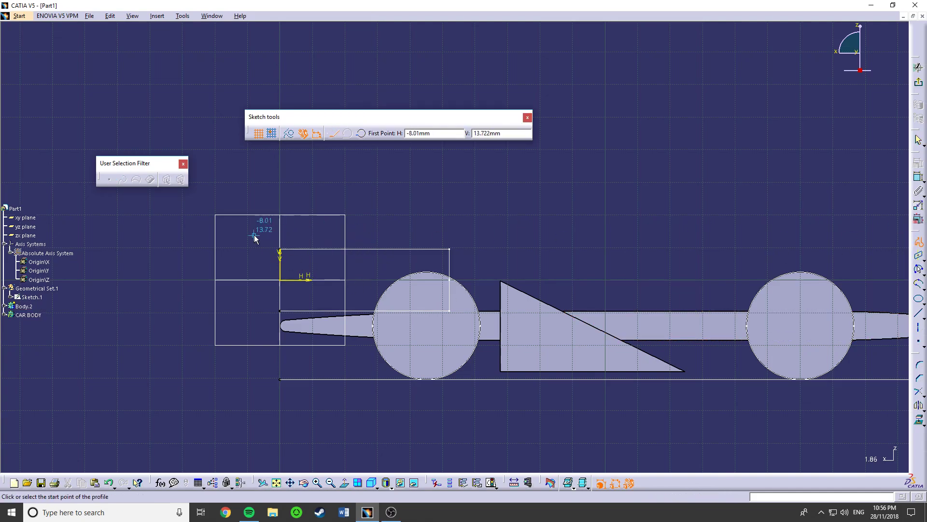
pyautogui.click(284, 250)
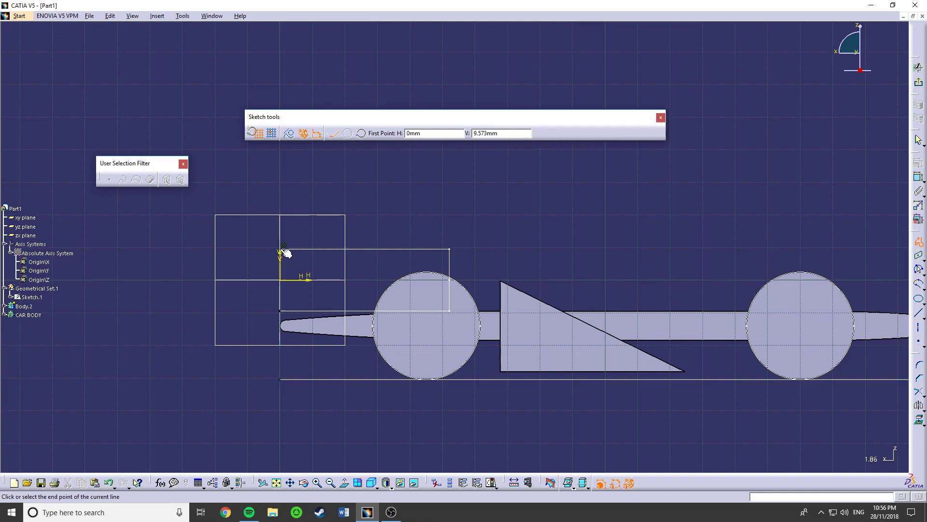
pyautogui.click(450, 249)
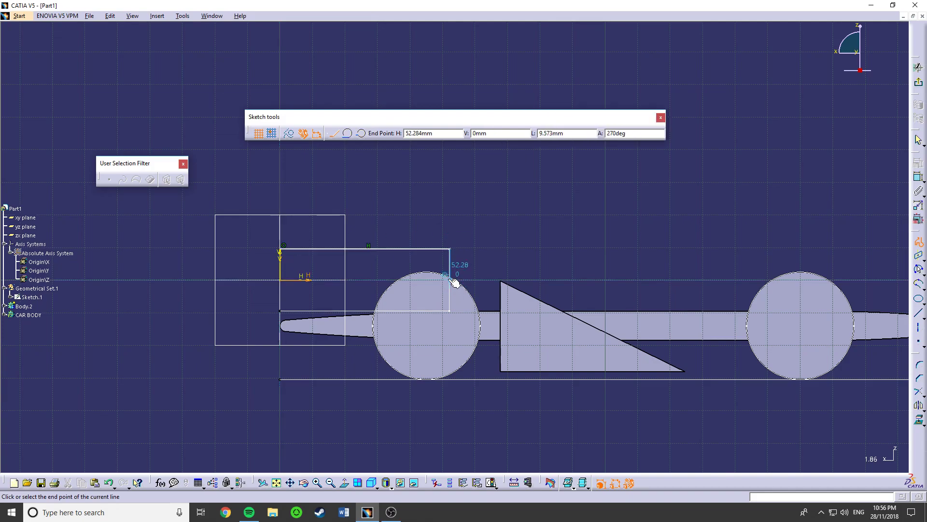
pyautogui.doubleClick(450, 277)
# - Dimension the profile's vertical line from the sketch's vertical axis and set the distance to 52 mm
pyautogui.click(445, 262)
pyautogui.moveTo(450, 262); pyautogui.dragTo(464, 262)
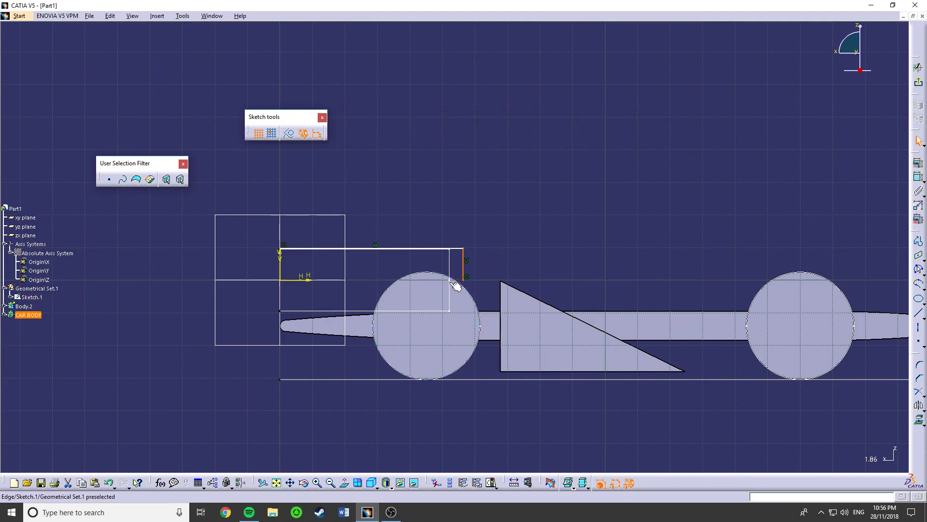
pyautogui.click(919, 177)
pyautogui.click(282, 277)
pyautogui.click(291, 388)
pyautogui.doubleClick(290, 385)
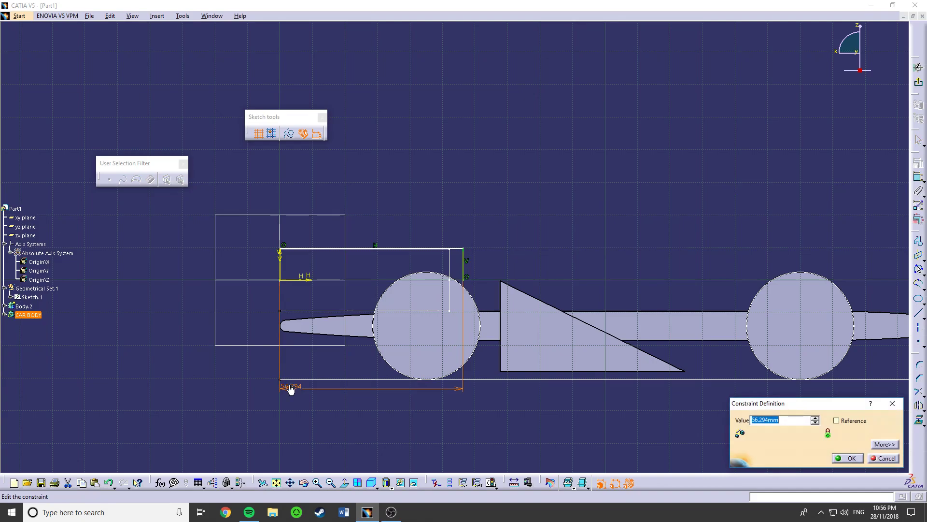
pyautogui.write('52')
pyautogui.press('Return')
# - Dimension the profile's upper line from the horizontal axis and set the distance to 9.5 mm
pyautogui.click(430, 249)
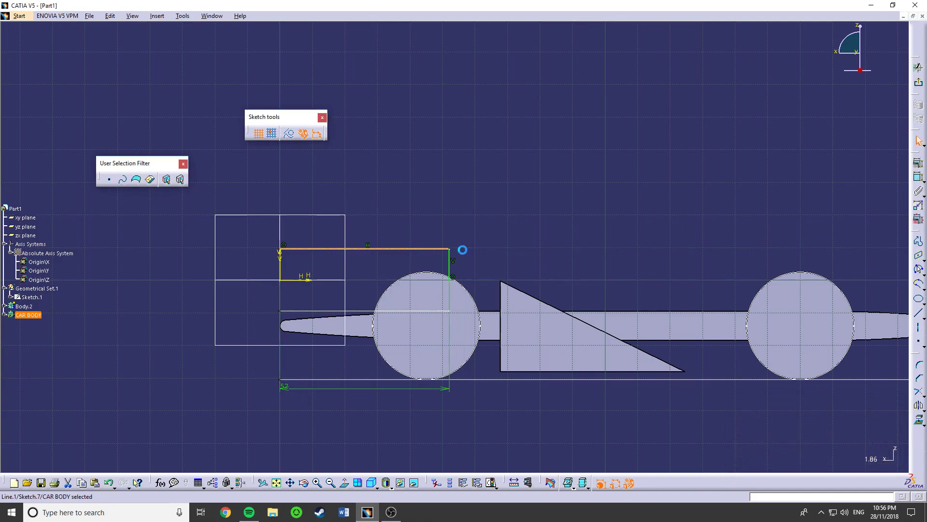
pyautogui.click(918, 177)
pyautogui.click(306, 281)
pyautogui.click(340, 274)
pyautogui.doubleClick(338, 263)
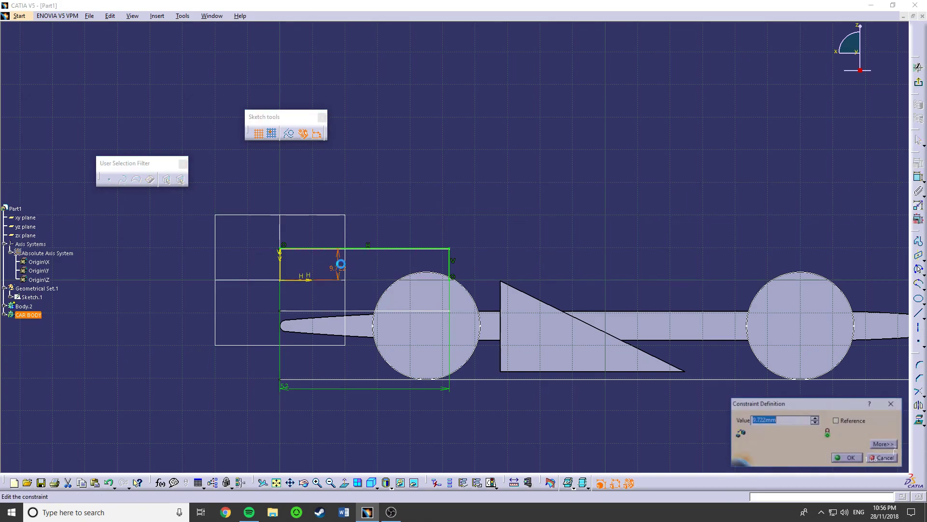
pyautogui.press('Return')
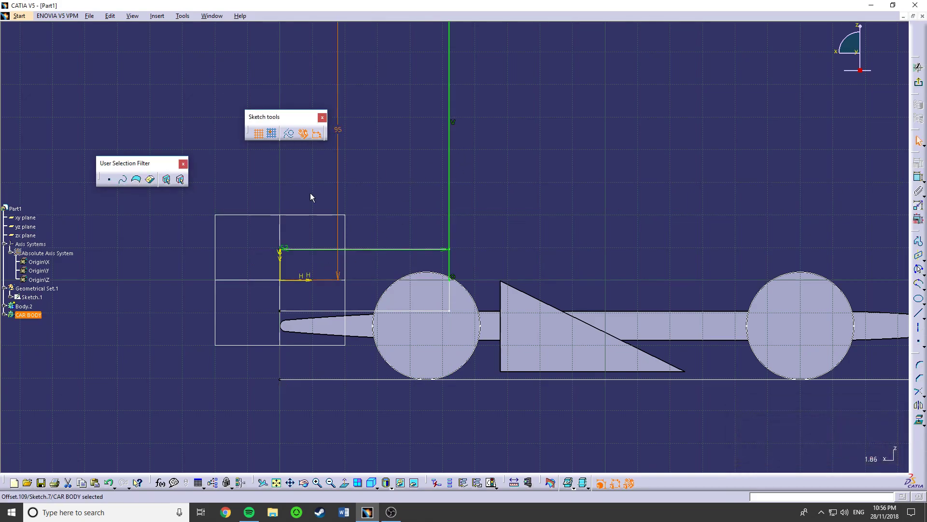
pyautogui.doubleClick(338, 167)
pyautogui.write('9.5mm')
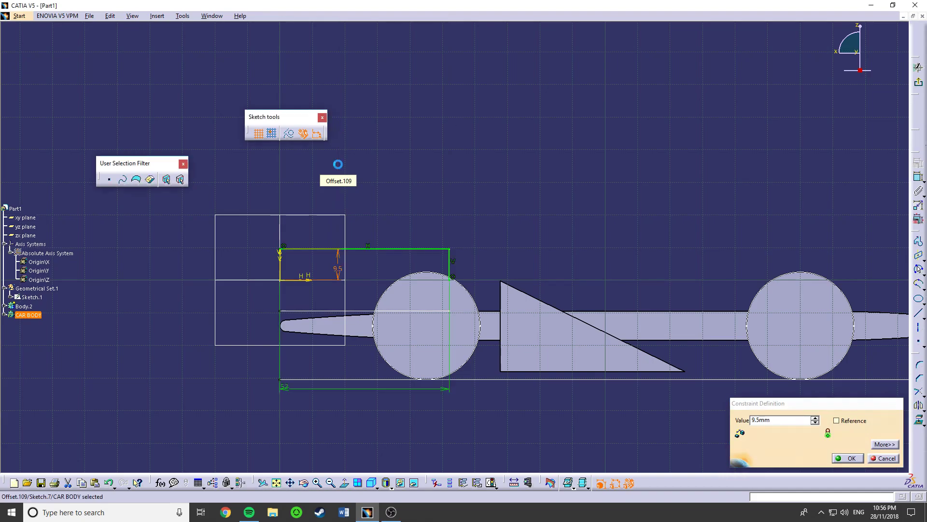
# - Extend the profile with a short rise along the vertical axis and a horizontal line about 52 mm long above the existing upper line
pyautogui.press('Return')
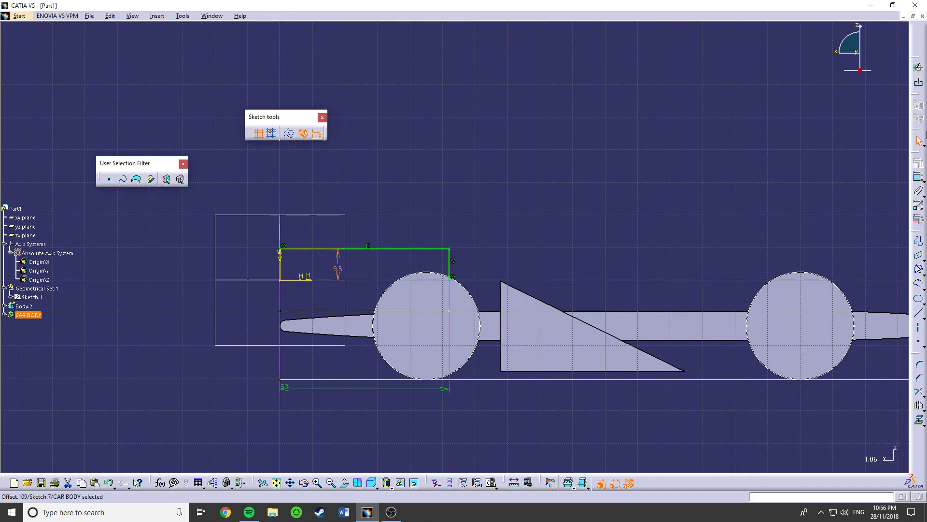
pyautogui.click(919, 240)
pyautogui.click(280, 249)
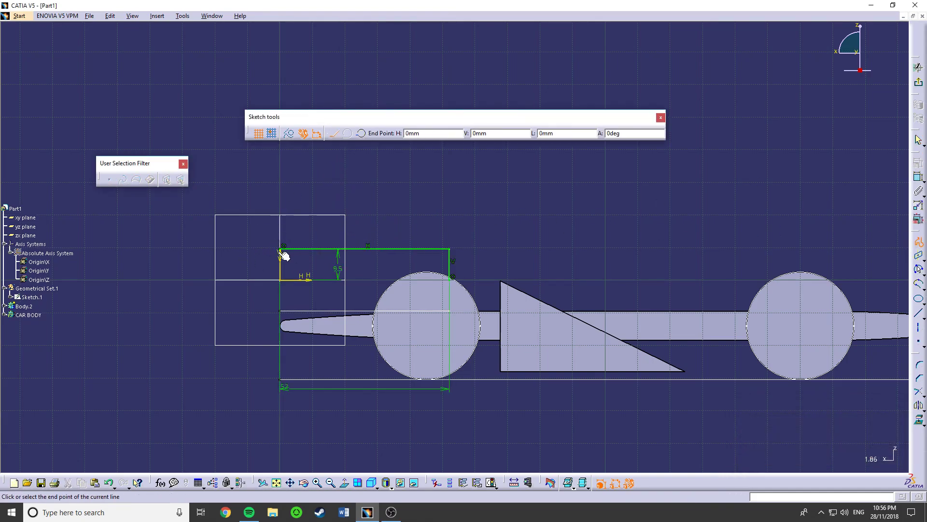
pyautogui.doubleClick(452, 237)
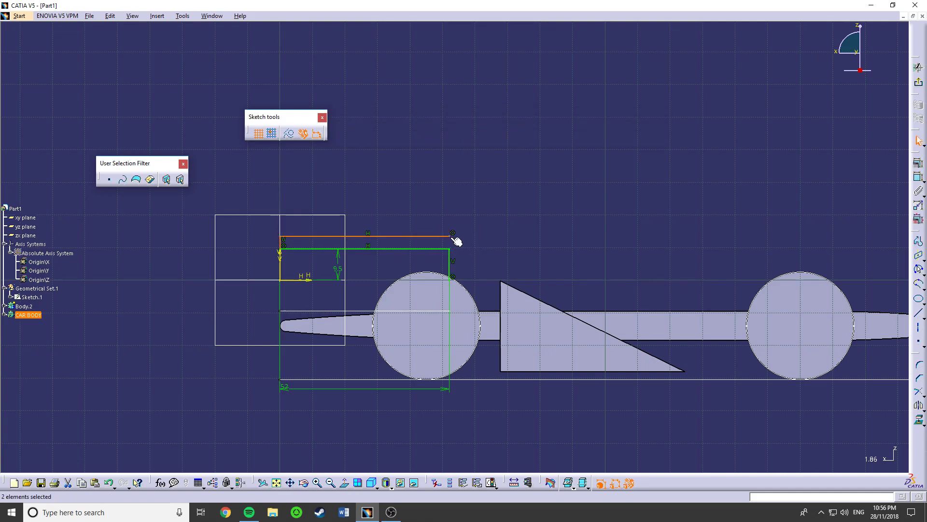
# - Dimension the spacing between the profile's two horizontal lines and set it to 3.5 mm
pyautogui.click(918, 178)
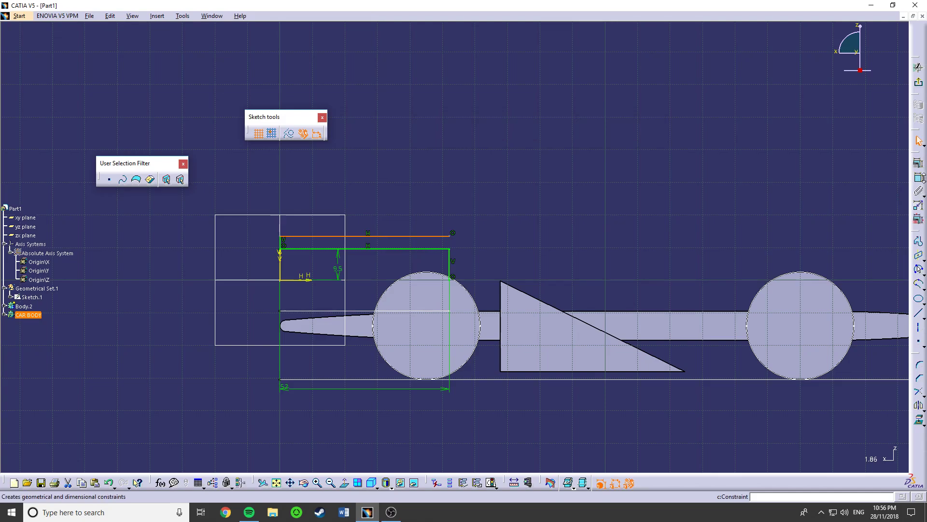
pyautogui.click(436, 237)
pyautogui.click(433, 249)
pyautogui.click(431, 212)
pyautogui.doubleClick(432, 212)
pyautogui.write('3.5')
pyautogui.press('Return')
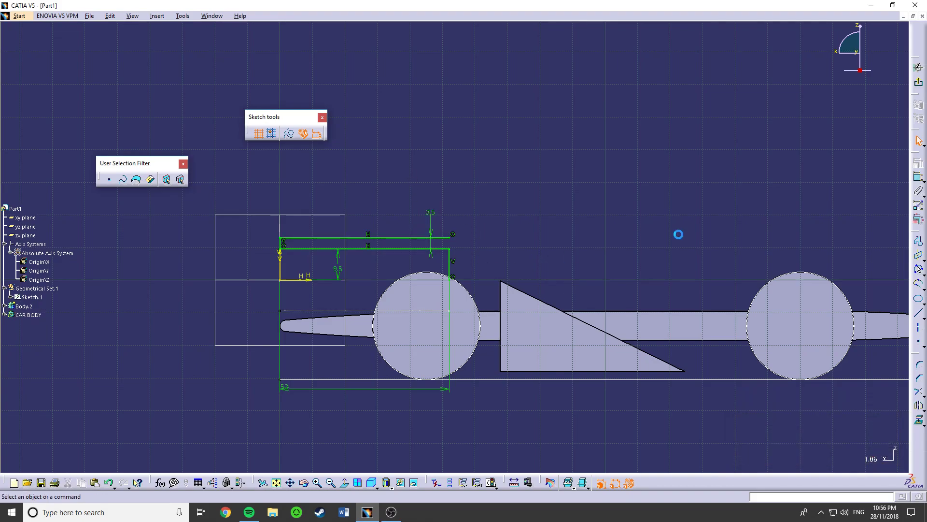
# - Sketch a three-point arc from the upper line's end down to the horizontal axis, ending about 142 mm from the vertical axis
pyautogui.click(919, 269)
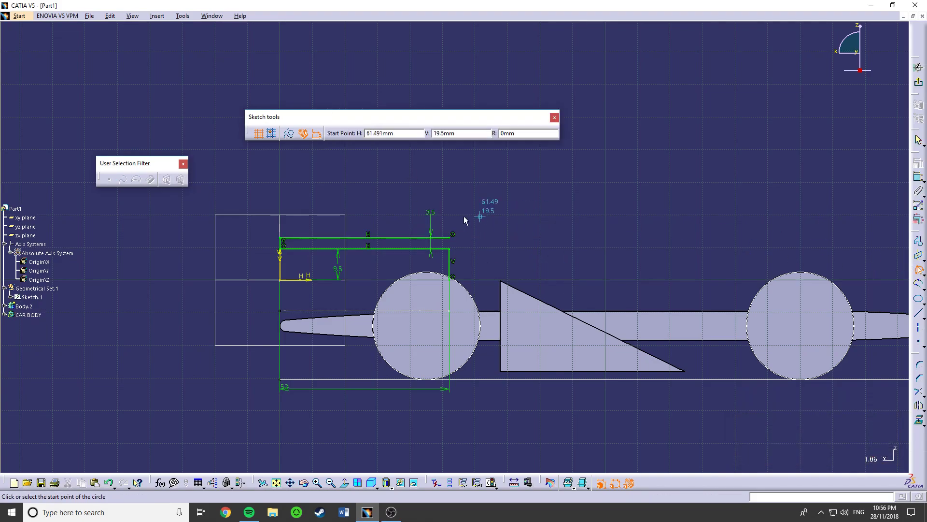
pyautogui.click(451, 237)
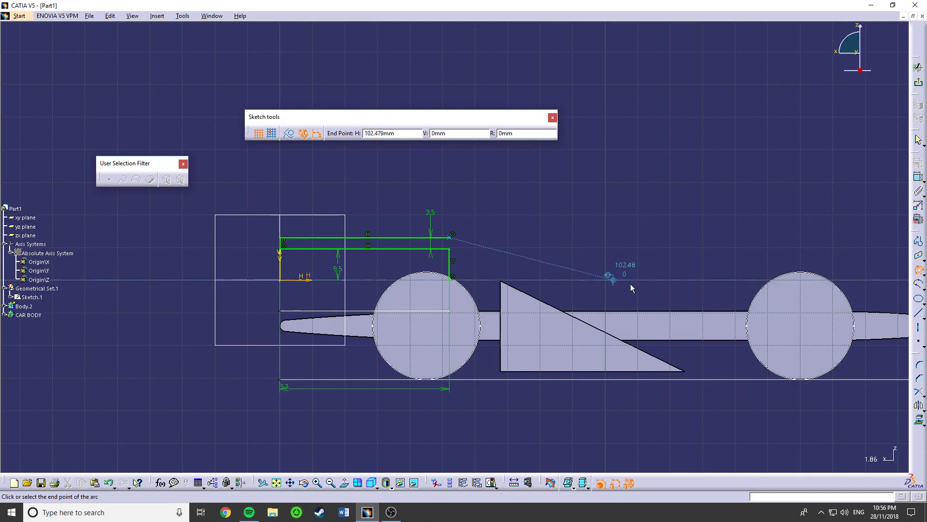
pyautogui.click(744, 279)
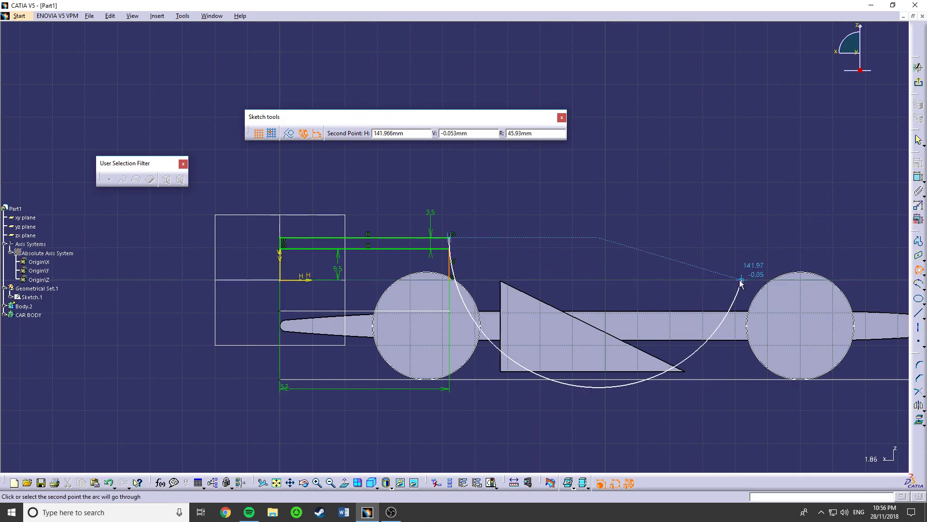
pyautogui.click(606, 256)
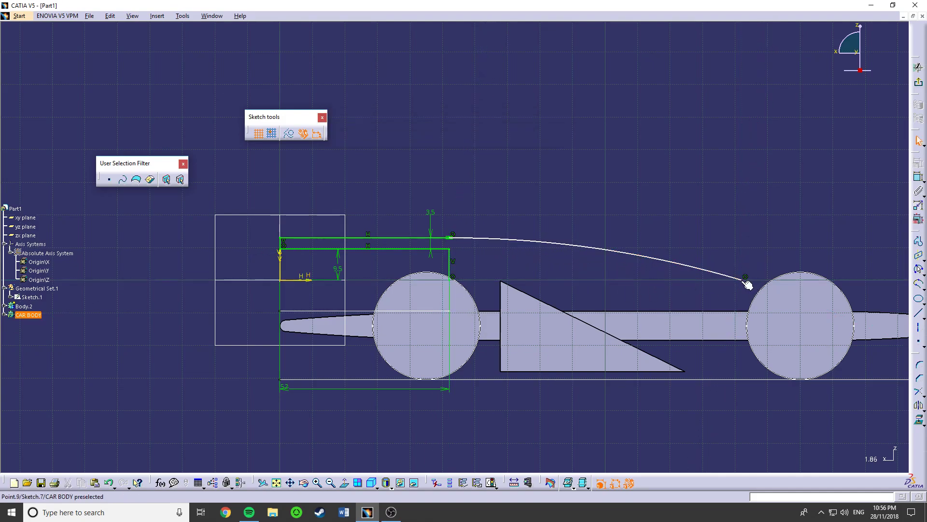
# - Dimension the arc's lower endpoint from the vertical axis and set the distance to 150 mm
pyautogui.click(285, 273)
pyautogui.click(623, 297)
pyautogui.doubleClick(621, 296)
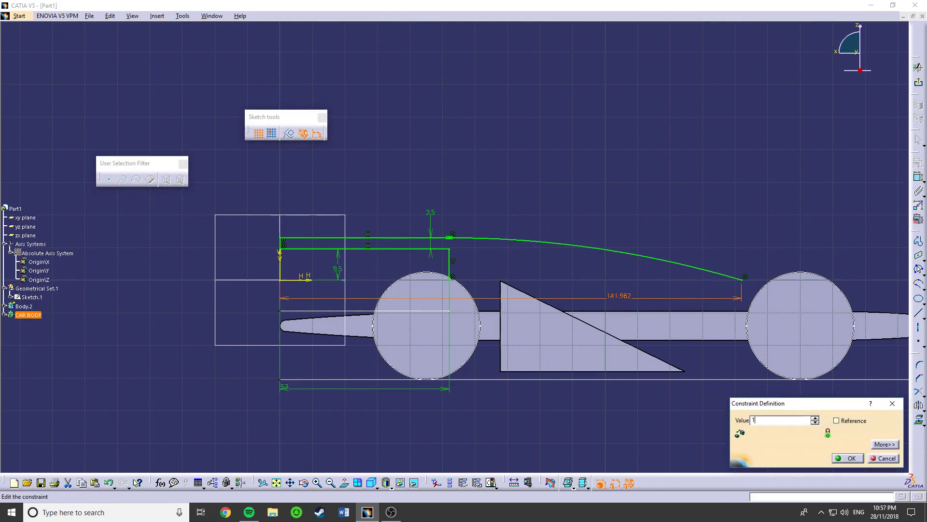
pyautogui.press('Return')
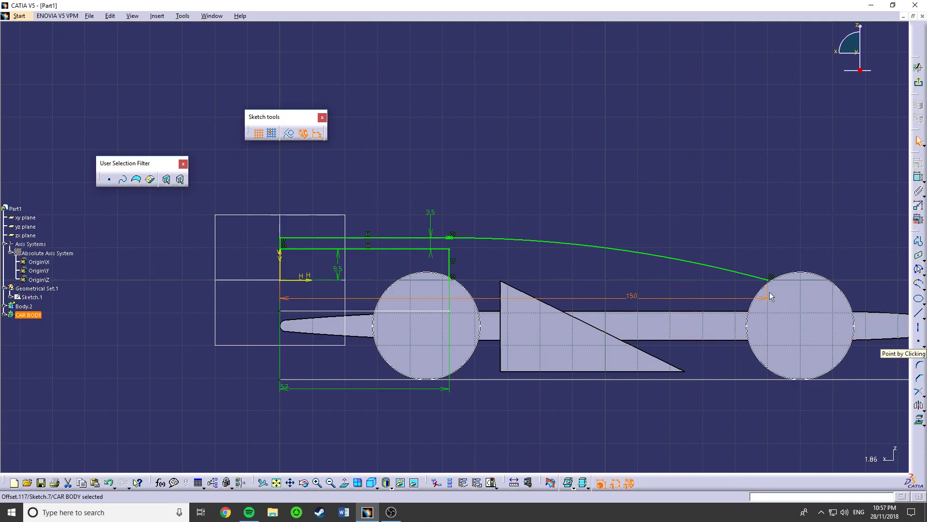
# - Draw a sketch axis along the horizontal axis from the origin to the arc's lower endpoint and exit the sketch
pyautogui.click(921, 330)
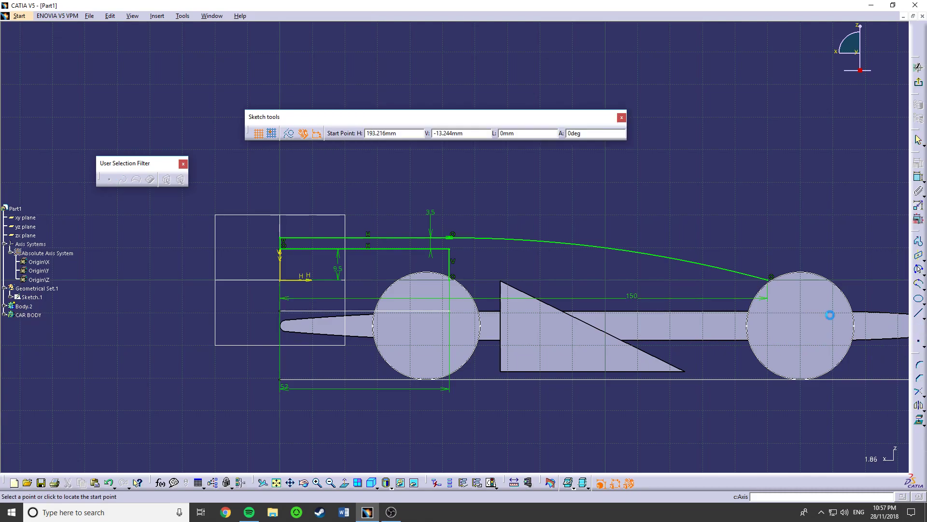
pyautogui.click(281, 280)
pyautogui.moveTo(623, 271); pyautogui.dragTo(420, 256, button='middle')
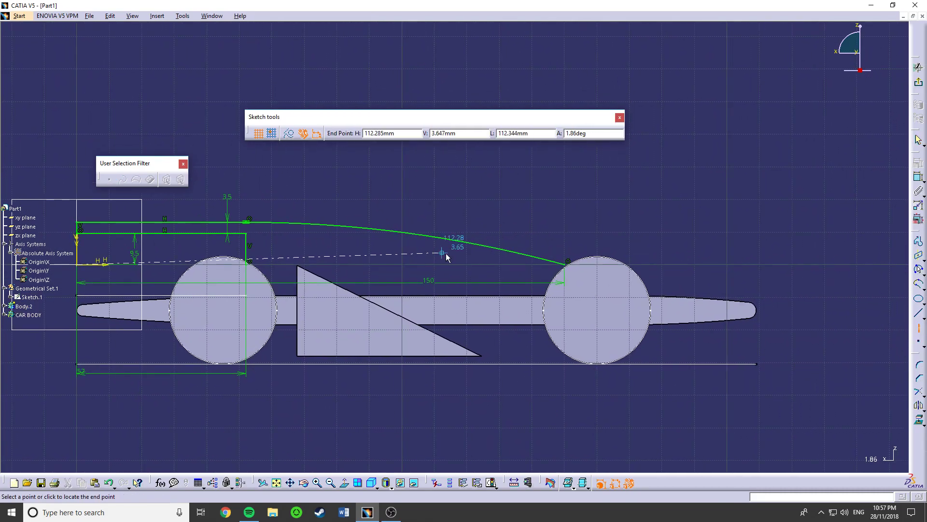
pyautogui.click(567, 263)
pyautogui.moveTo(341, 254); pyautogui.dragTo(493, 225, button='middle')
pyautogui.click(473, 240)
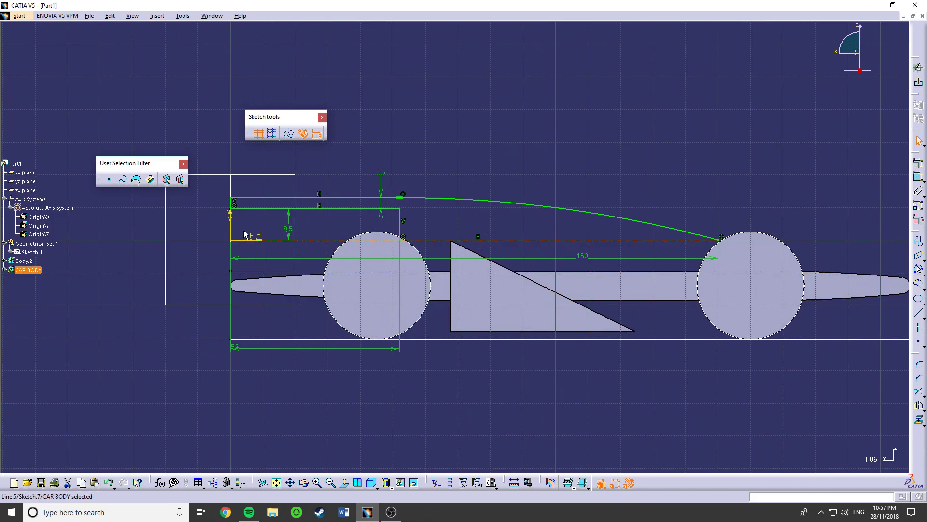
pyautogui.click(257, 241)
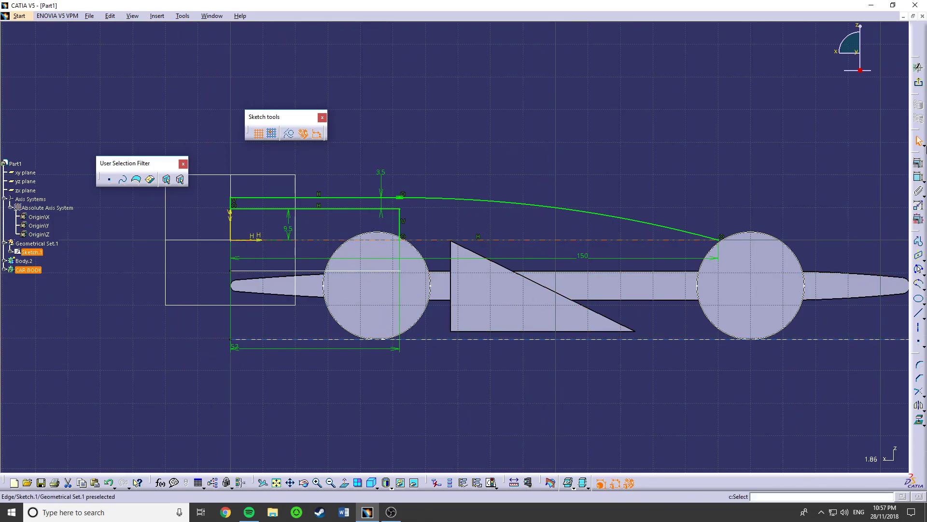
pyautogui.click(919, 84)
# - Revolve the profile about its sketch axis with Shaft, setting the angle to 180 degrees
pyautogui.moveTo(483, 232)
pyautogui.mouseDown(button='middle')
pyautogui.moveTo(495, 233)
pyautogui.moveTo(466, 227)
pyautogui.moveTo(488, 233)
pyautogui.mouseUp(button='middle')
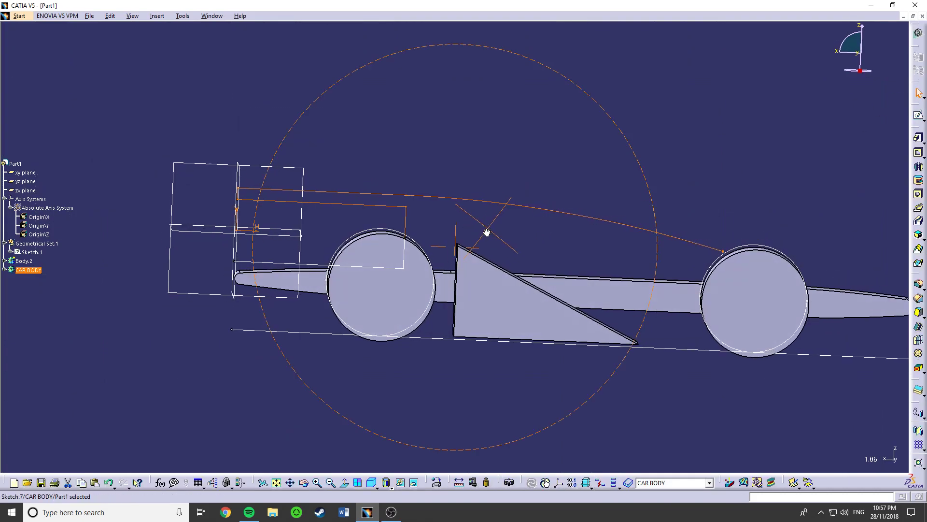
pyautogui.click(562, 225)
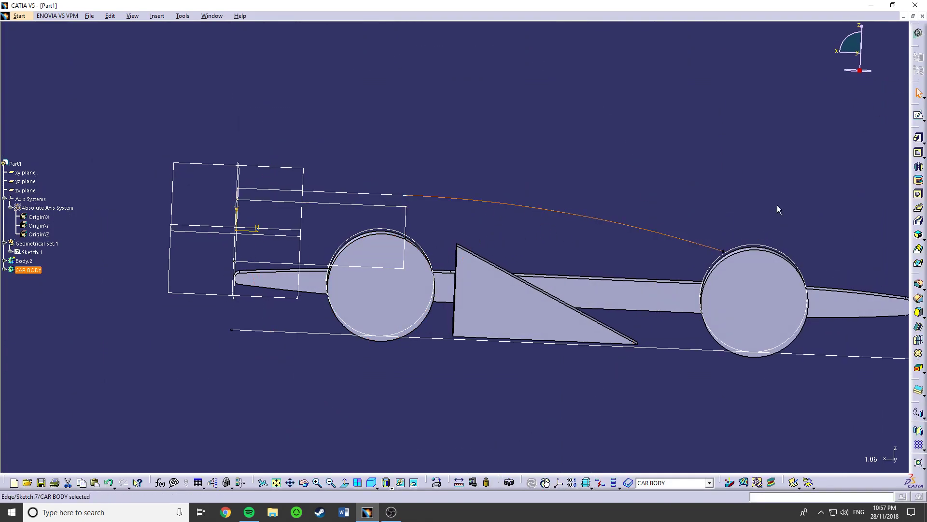
pyautogui.click(919, 168)
pyautogui.moveTo(623, 256); pyautogui.dragTo(650, 272, button='middle')
pyautogui.doubleClick(850, 339)
pyautogui.write('180')
pyautogui.click(882, 457)
pyautogui.moveTo(575, 345); pyautogui.dragTo(559, 362, button='middle')
pyautogui.click(809, 458)
# - Examine the revolved upper body and its open end from several angles
pyautogui.moveTo(444, 333); pyautogui.dragTo(667, 283, button='middle')
pyautogui.click(339, 323)
pyautogui.moveTo(348, 310); pyautogui.dragTo(538, 321, button='middle')
pyautogui.rightClick(369, 267)
pyautogui.click(253, 288)
pyautogui.moveTo(270, 260); pyautogui.dragTo(296, 269, button='middle')
pyautogui.scroll(2, 144, 262)
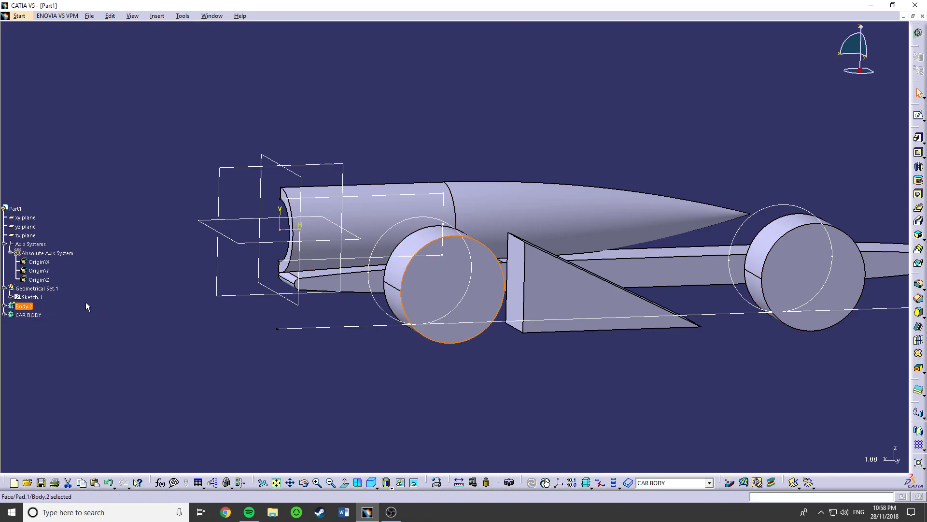
# - Expand the Body.2 and CAR BODY branches, reopen the shaft's sketch and delete the inner profile's vertical line
pyautogui.click(5, 308)
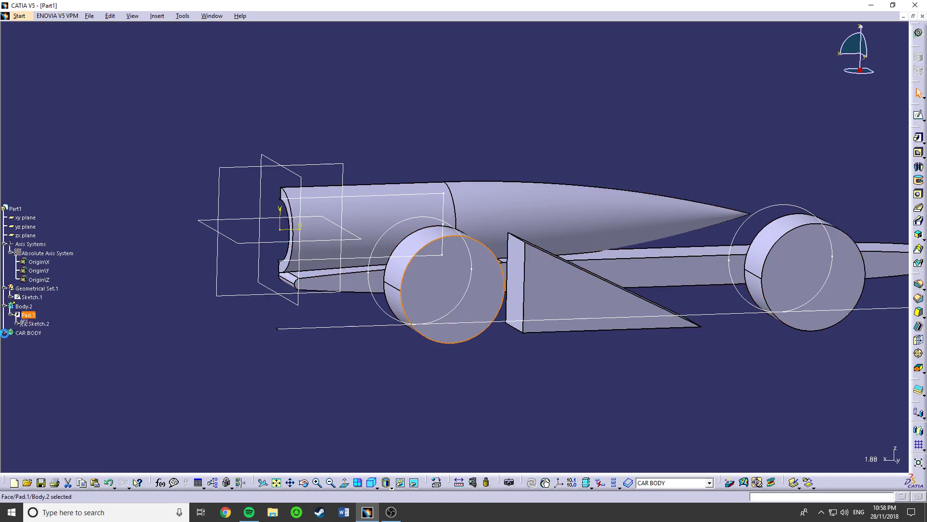
pyautogui.click(5, 333)
pyautogui.doubleClick(38, 385)
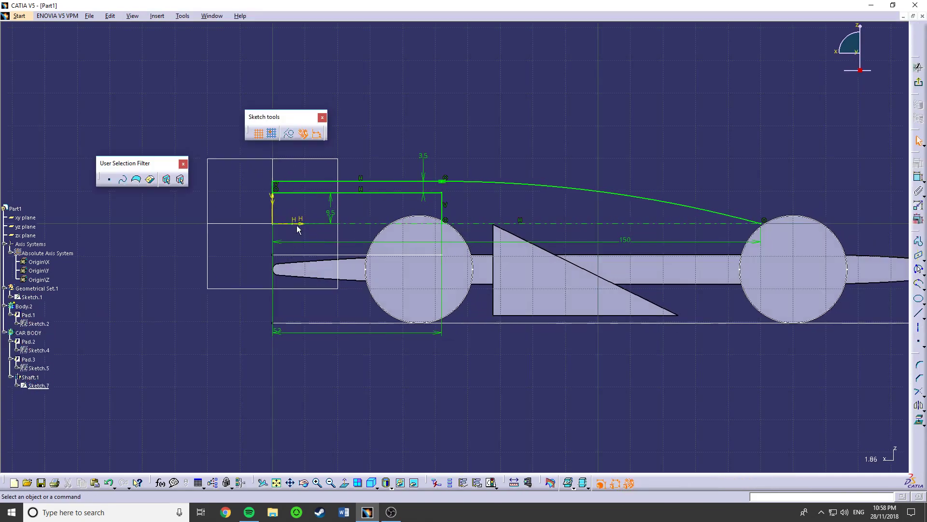
pyautogui.click(441, 203)
pyautogui.press('Delete')
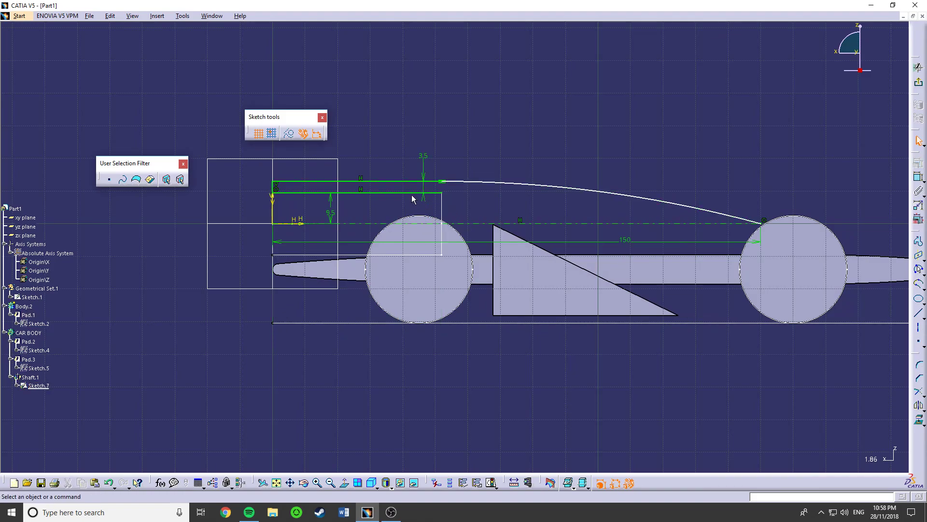
# - Add a 9.5 mm vertical line along the vertical axis down to the origin, closing the shaft profile, and exit the sketch
pyautogui.click(918, 242)
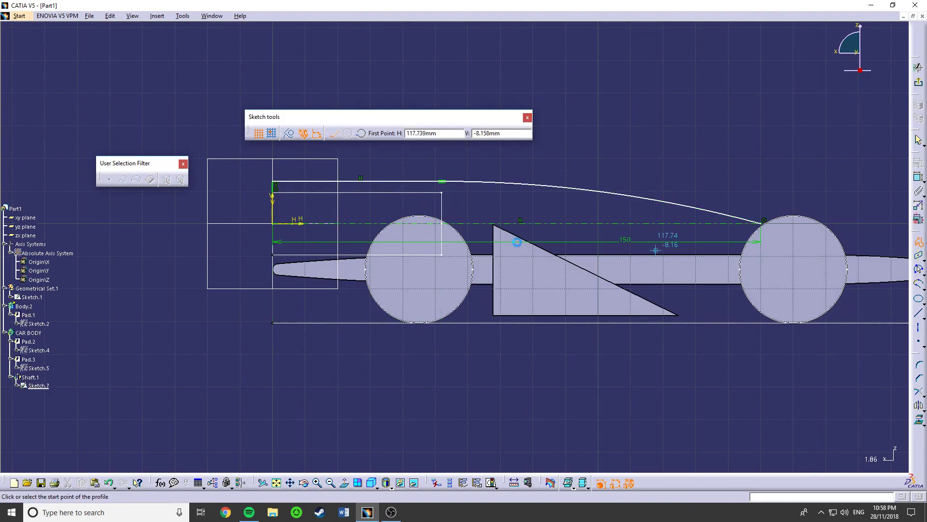
pyautogui.click(272, 192)
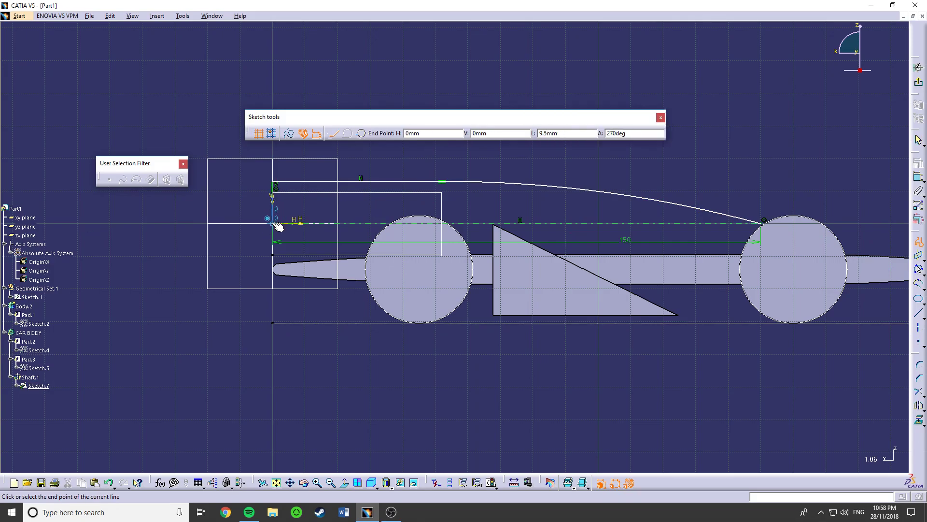
pyautogui.press('Escape')
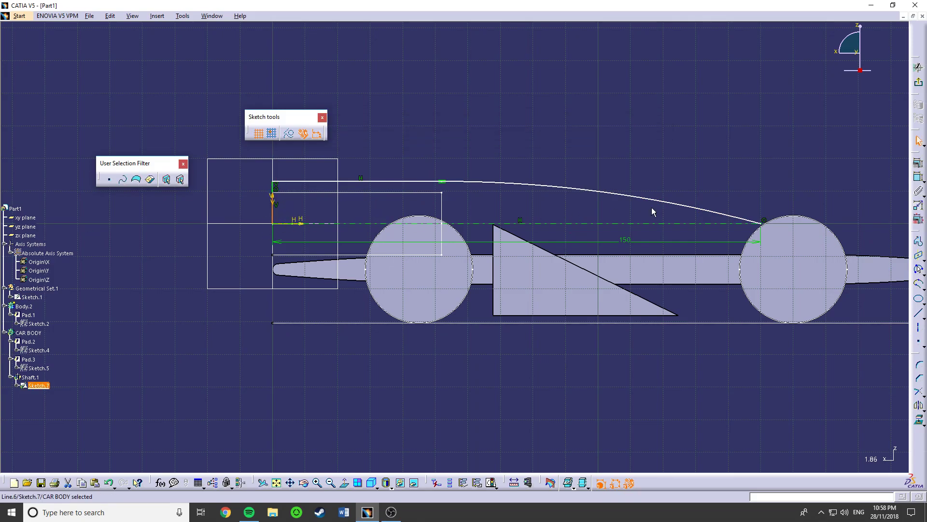
pyautogui.click(918, 82)
# - Hide the Sketch.1 layout sketch of Geometrical Set.1
pyautogui.moveTo(352, 261); pyautogui.dragTo(508, 283, button='middle')
pyautogui.moveTo(640, 270)
pyautogui.mouseDown(button='middle')
pyautogui.moveTo(702, 261)
pyautogui.moveTo(476, 290)
pyautogui.mouseUp(button='middle')
pyautogui.rightClick(482, 258)
pyautogui.rightClick(475, 258)
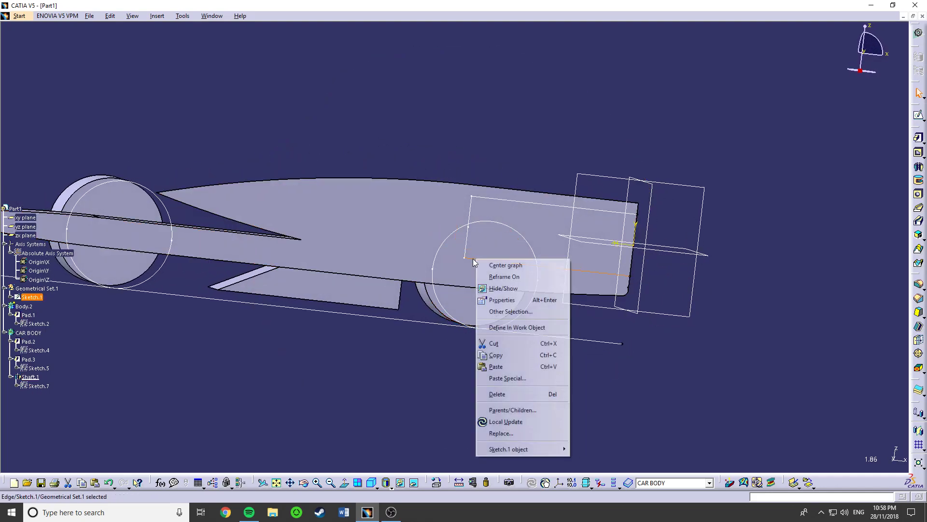
pyautogui.click(499, 289)
# - Start a sketch on the yz plane and draw a circle about 19 mm in diameter centred on the origin
pyautogui.moveTo(650, 275)
pyautogui.mouseDown(button='middle')
pyautogui.moveTo(399, 261)
pyautogui.moveTo(362, 269)
pyautogui.mouseUp(button='middle')
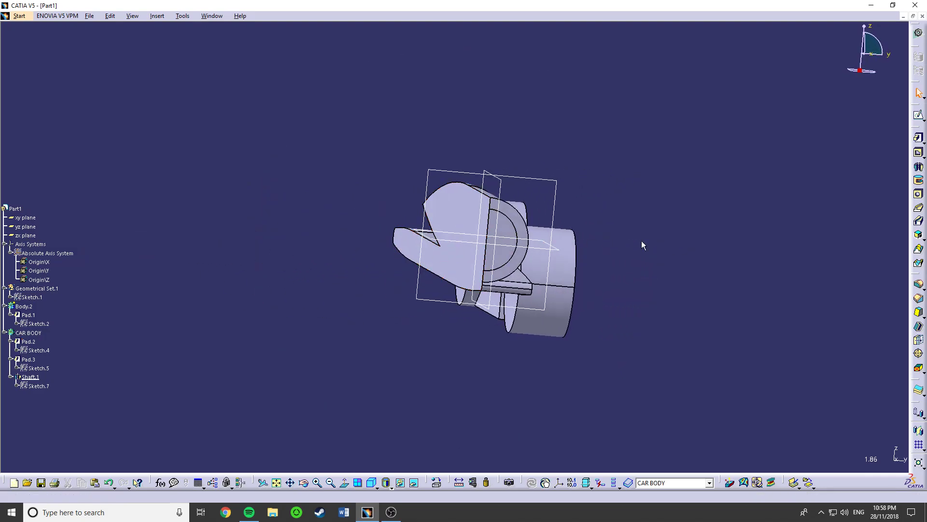
pyautogui.click(919, 152)
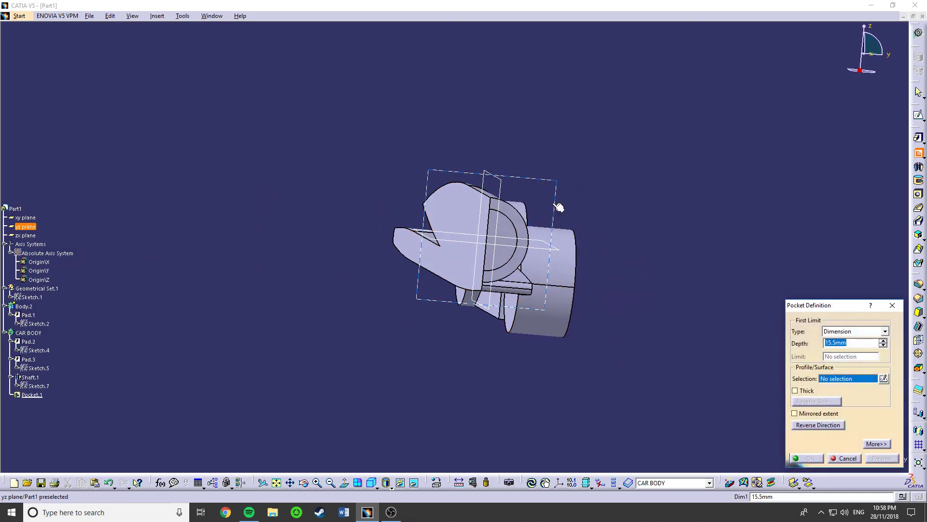
pyautogui.click(891, 306)
pyautogui.click(918, 116)
pyautogui.click(560, 201)
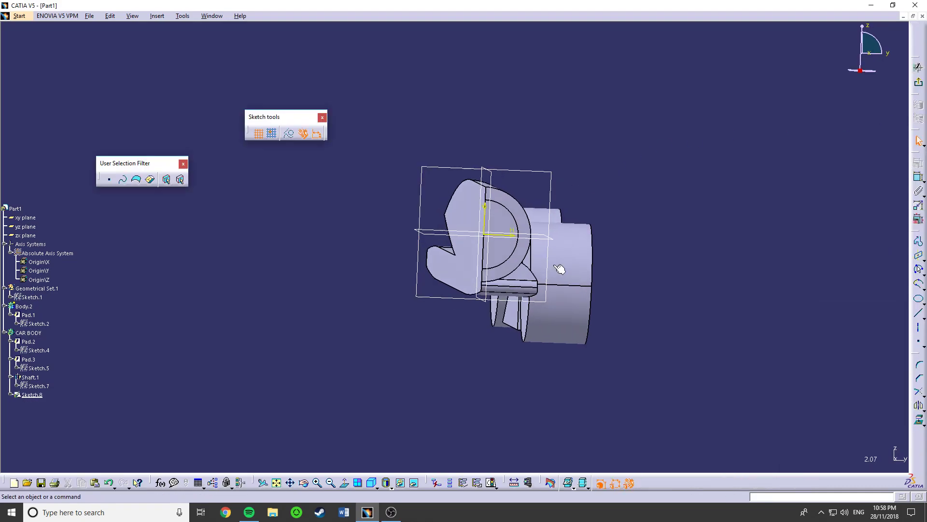
pyautogui.click(922, 268)
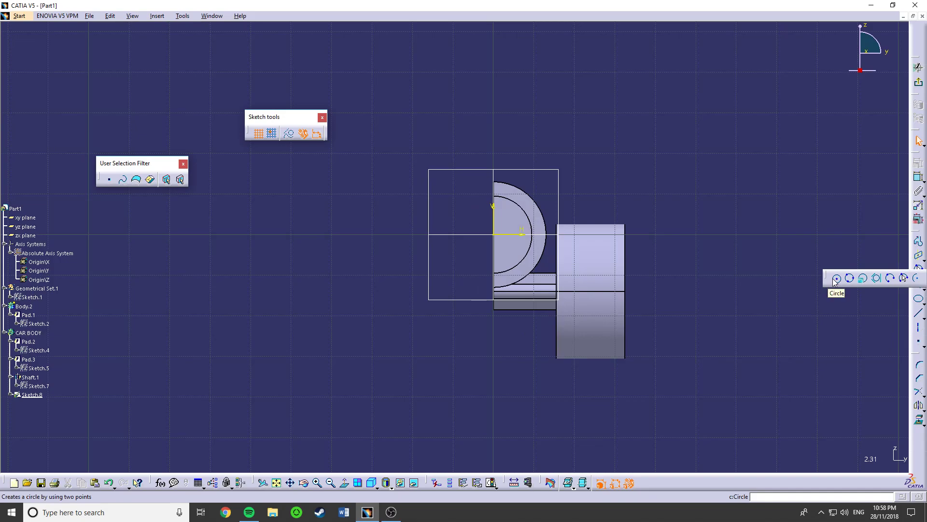
pyautogui.click(493, 235)
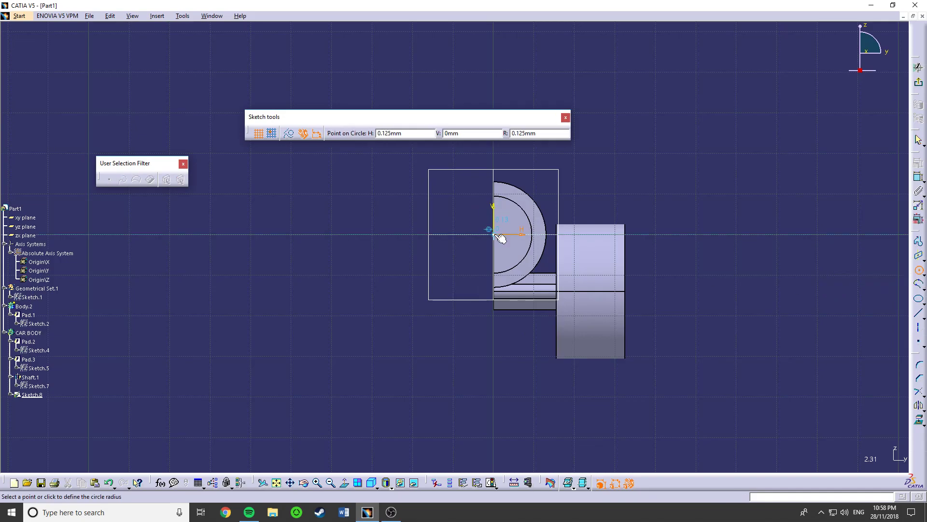
pyautogui.click(524, 257)
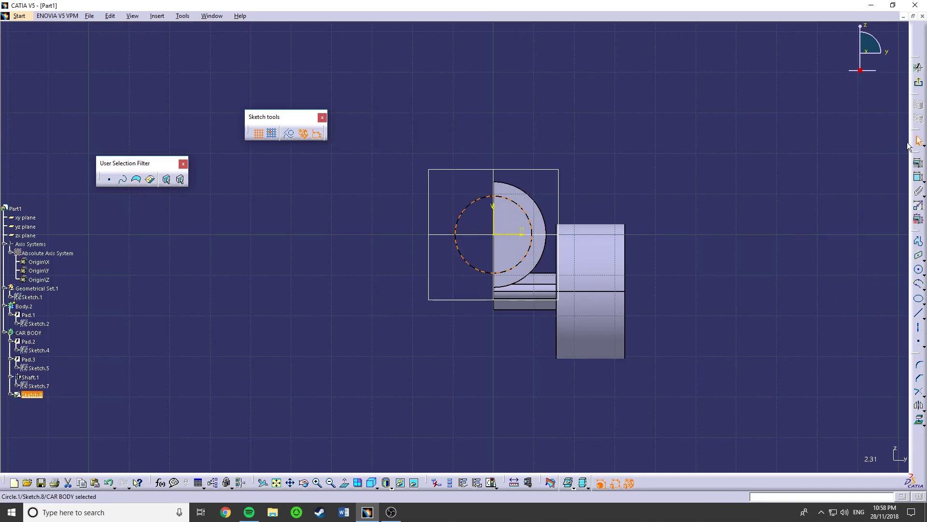
# - Dimension the circle's diameter, set it to 19 mm and exit the sketch
pyautogui.click(919, 177)
pyautogui.click(676, 147)
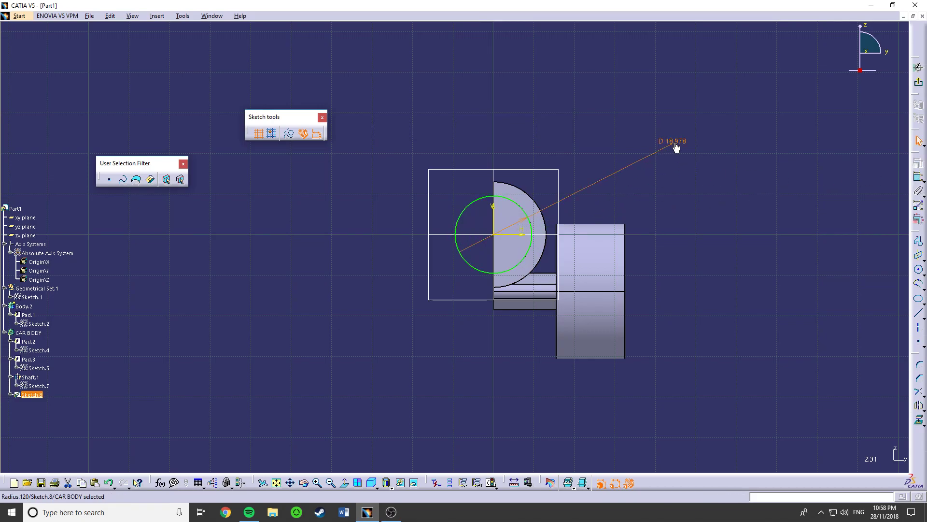
pyautogui.doubleClick(675, 144)
pyautogui.write('19')
pyautogui.press('Return')
pyautogui.click(917, 84)
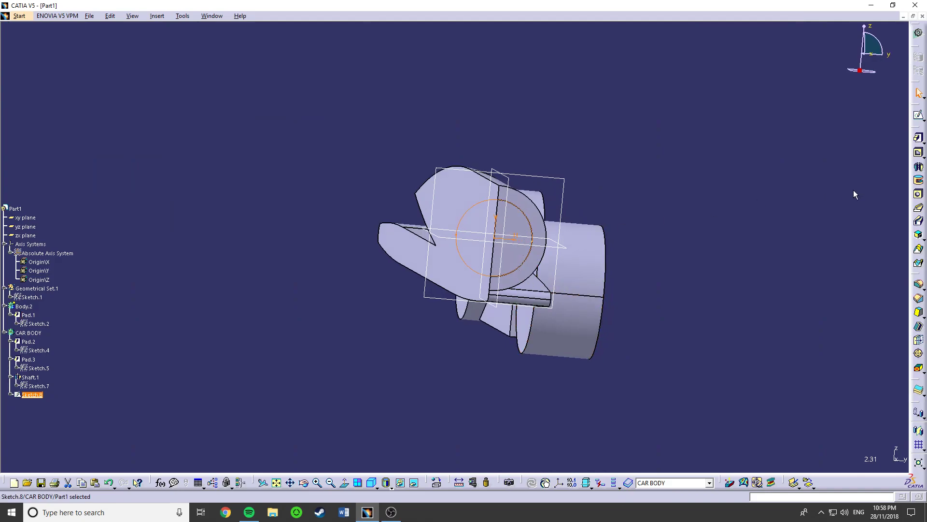
# - Cut a dimensioned-depth pocket from the 19 mm circle into the flat end of the revolved body and inspect the hole
pyautogui.click(918, 154)
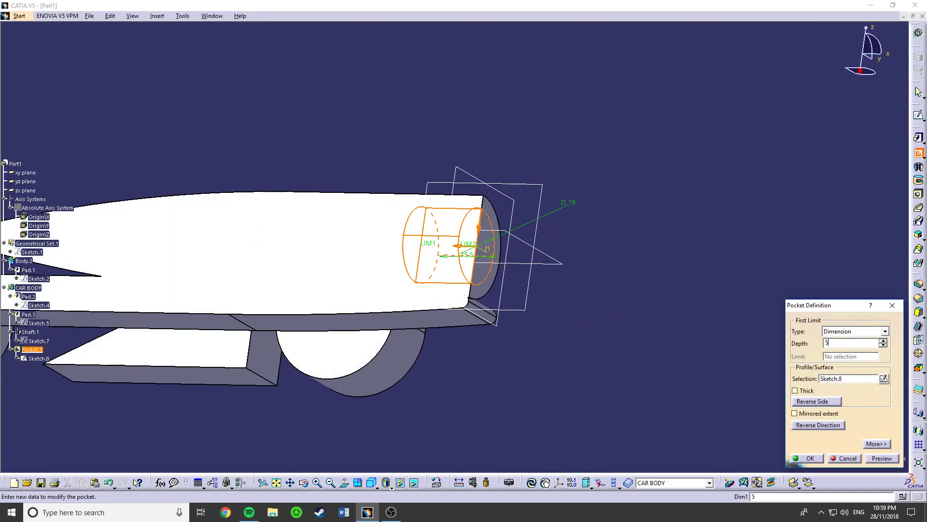
pyautogui.press('Return')
pyautogui.moveTo(472, 308); pyautogui.dragTo(316, 334, button='middle')
pyautogui.click(416, 356)
pyautogui.moveTo(587, 284); pyautogui.dragTo(512, 249, button='middle')
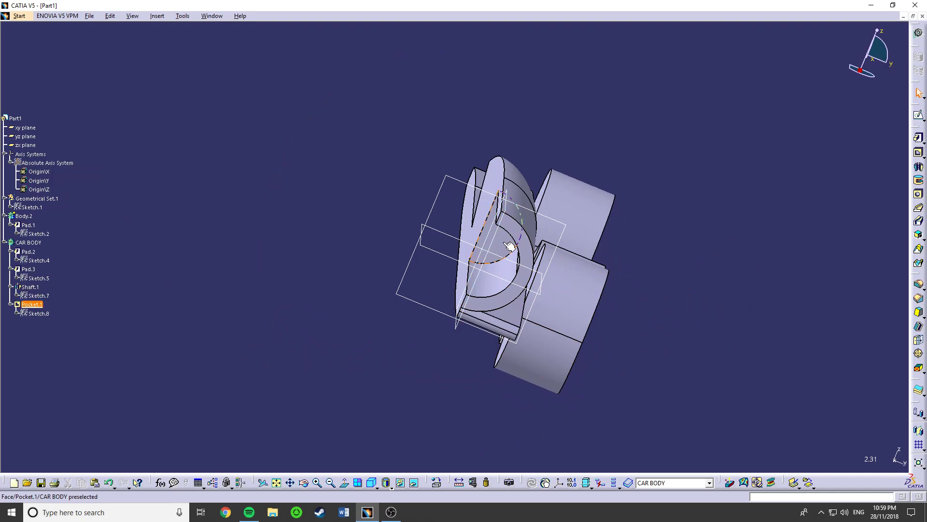
# - Remove the pocket in the revolved body's flat end together with its 19 mm circle sketch
pyautogui.click(512, 249)
pyautogui.press('Delete')
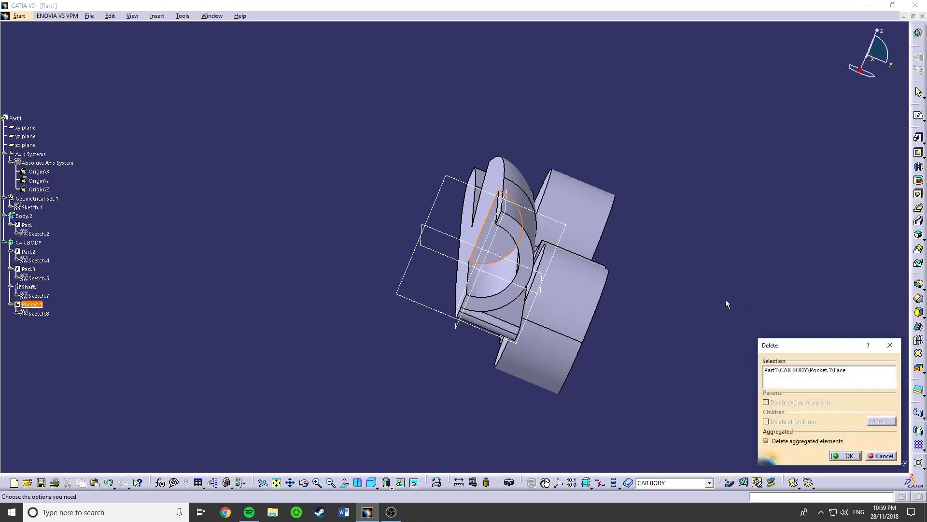
pyautogui.click(851, 455)
pyautogui.moveTo(617, 286)
pyautogui.mouseDown(button='middle')
pyautogui.moveTo(712, 207)
pyautogui.moveTo(635, 198)
pyautogui.mouseUp(button='middle')
pyautogui.hotkey('ctrl', 'z')
pyautogui.hotkey('ctrl', 'z')
pyautogui.hotkey('ctrl', 'z')
pyautogui.hotkey('ctrl', 'z')
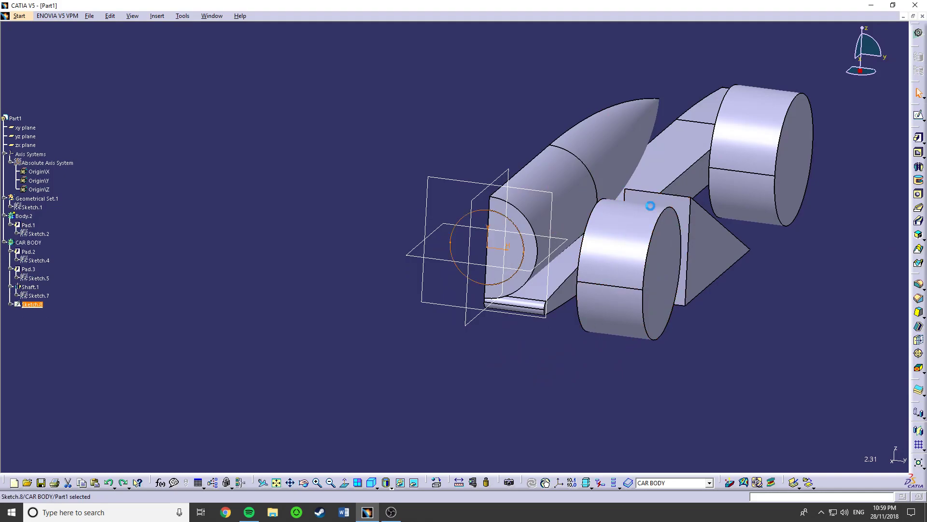
# - Start a sketch on the zx plane for a side profile of the car body
pyautogui.moveTo(330, 280); pyautogui.dragTo(295, 246, button='middle')
pyautogui.moveTo(618, 256); pyautogui.dragTo(508, 285, button='middle')
pyautogui.scroll(-1, 638, 297)
pyautogui.moveTo(638, 297); pyautogui.dragTo(439, 311, button='middle')
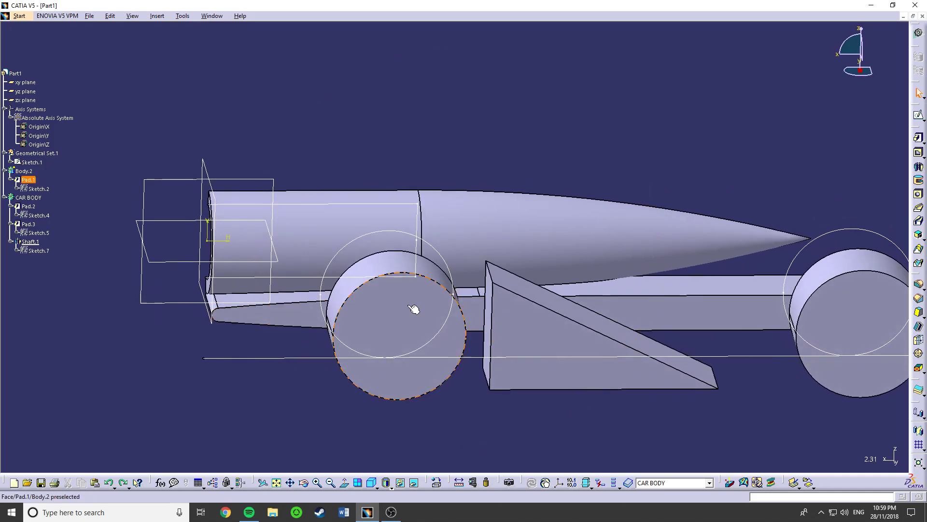
pyautogui.click(273, 186)
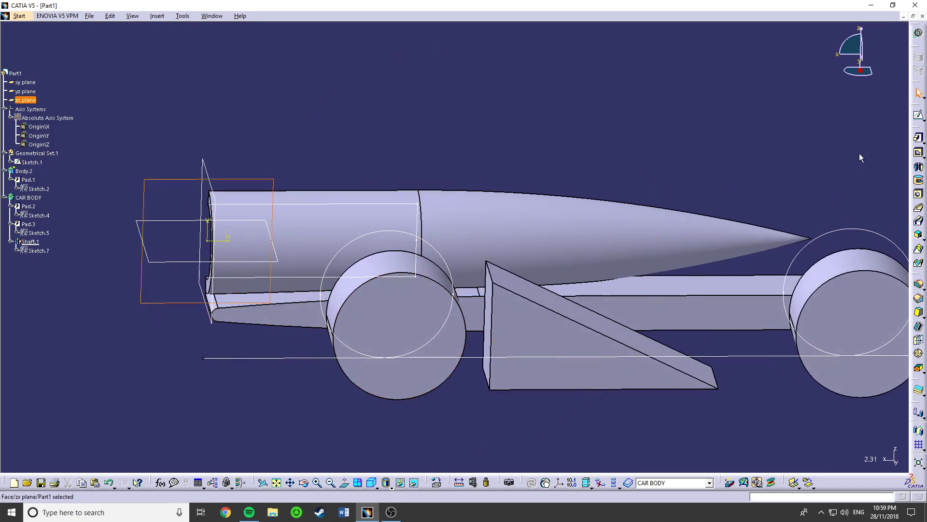
pyautogui.click(918, 120)
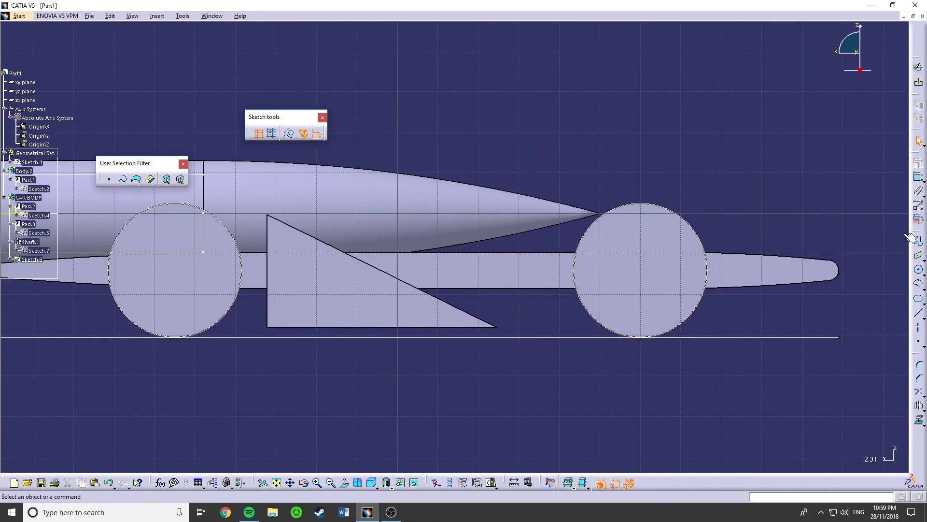
pyautogui.click(918, 240)
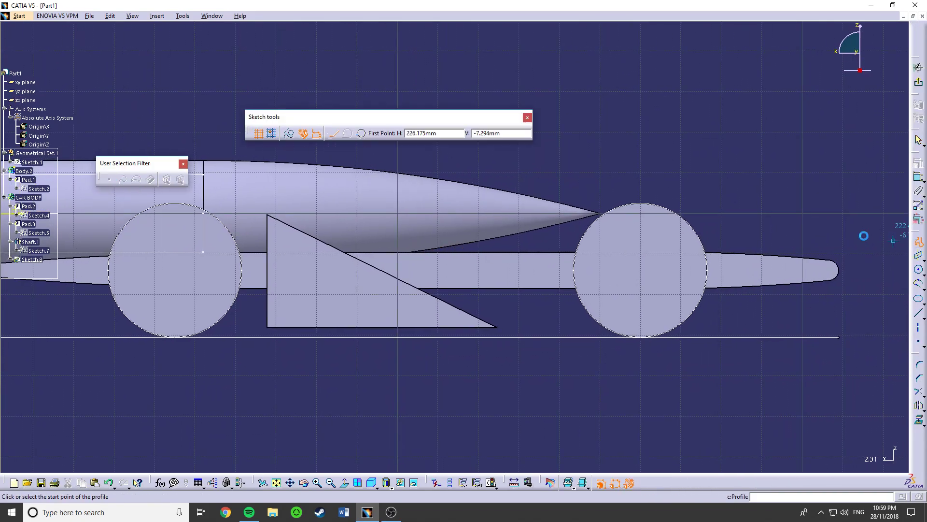
pyautogui.click(379, 181)
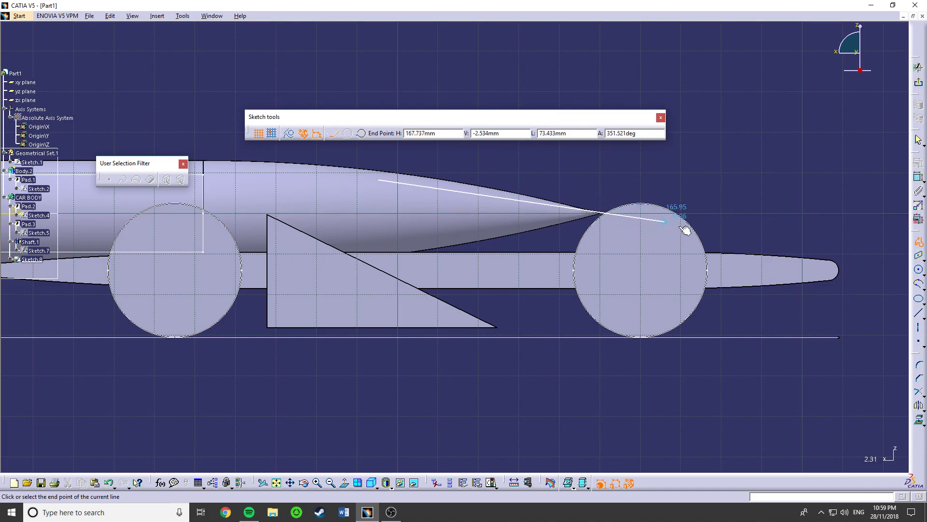
pyautogui.press('Escape')
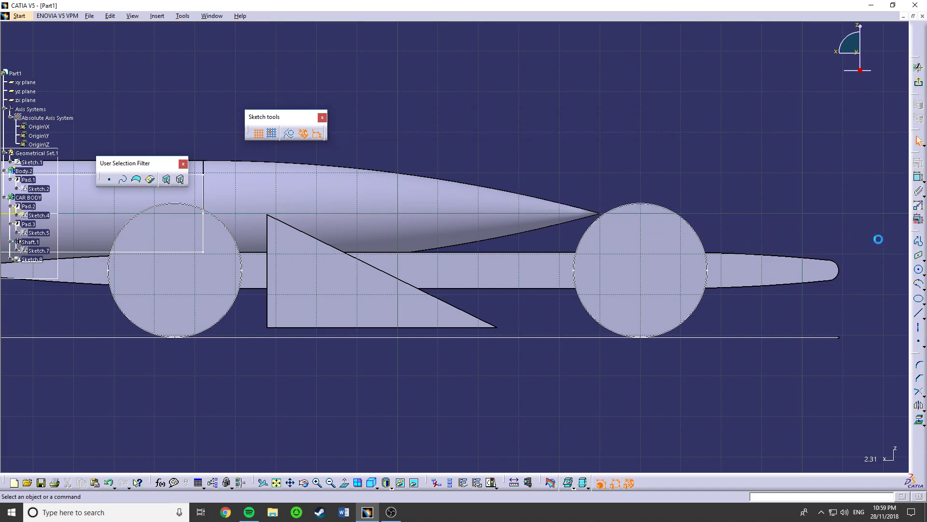
# - Sketch a three-point arc of about 264 mm radius from inside the tapered revolved body down to the base beyond the far wheel
pyautogui.click(918, 269)
pyautogui.click(372, 195)
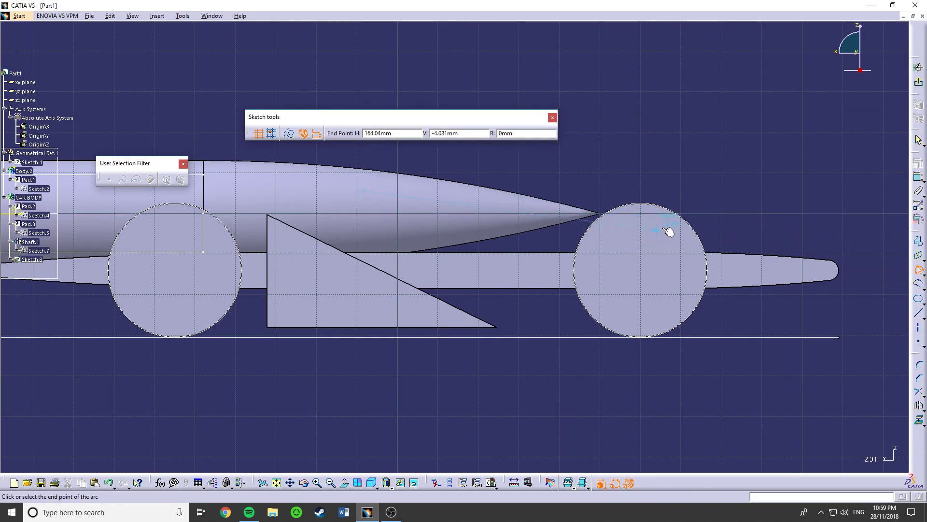
pyautogui.click(765, 255)
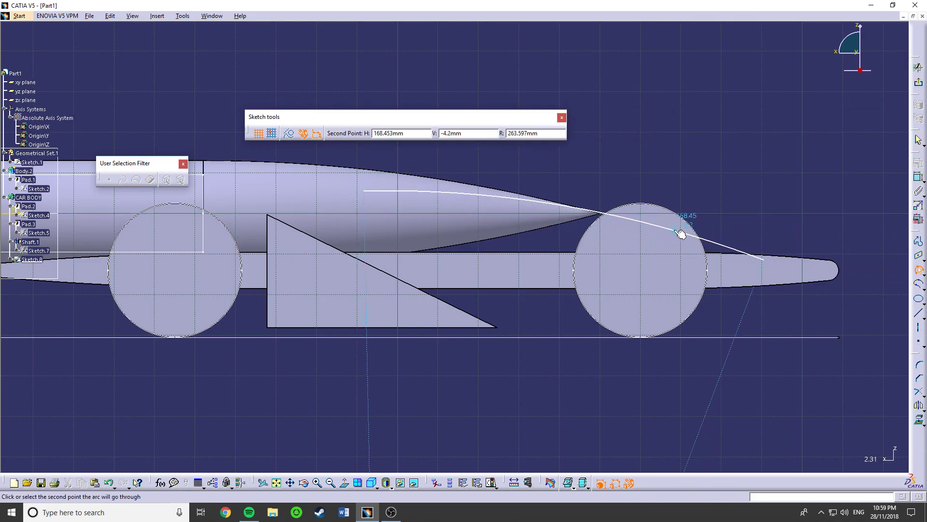
pyautogui.click(680, 234)
pyautogui.click(635, 308)
# - Close the arc with a sloping line, a long bottom line and a short end line, and exit the sketch
pyautogui.click(912, 242)
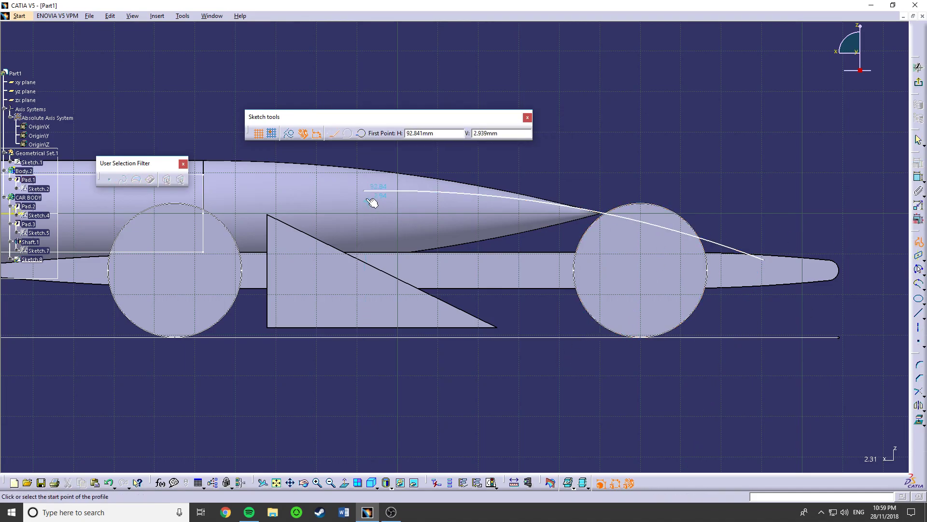
pyautogui.click(363, 190)
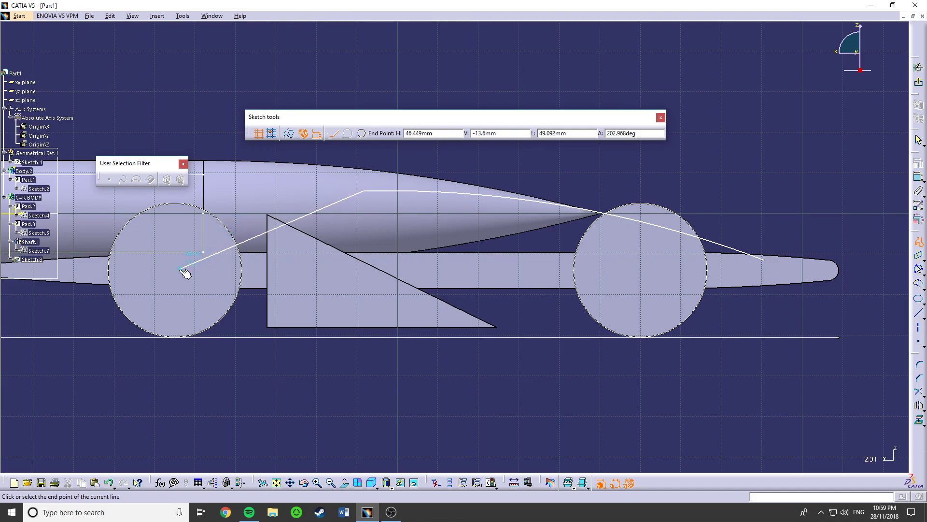
pyautogui.click(764, 271)
pyautogui.click(764, 260)
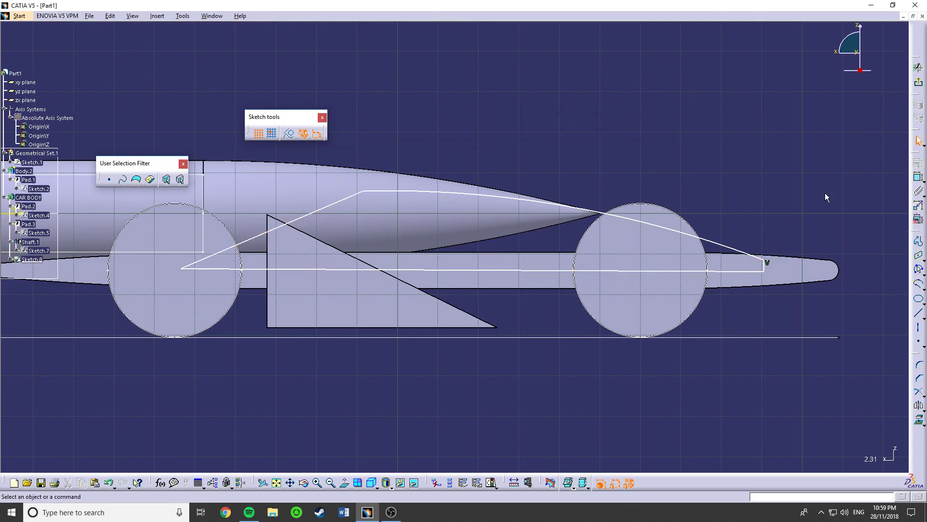
pyautogui.click(918, 84)
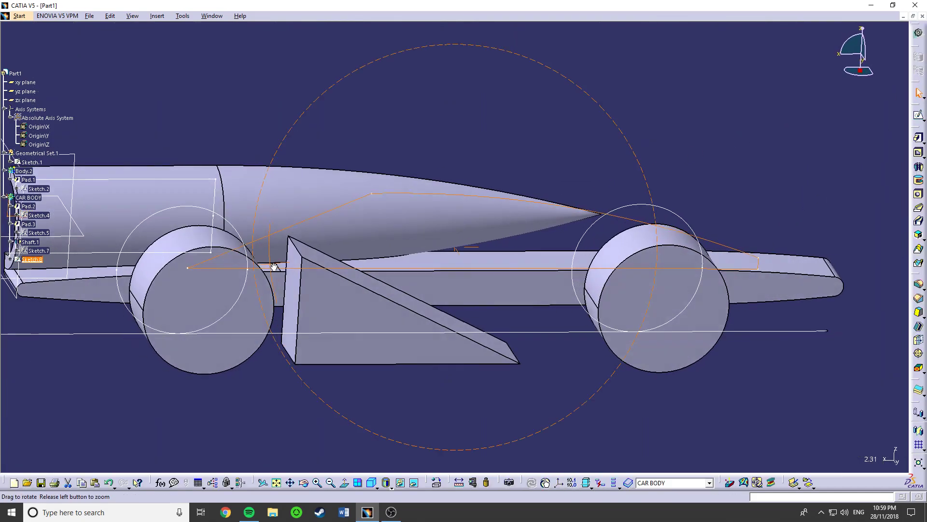
# - Pad the closed arc profile with a length of 1.75 mm
pyautogui.click(919, 137)
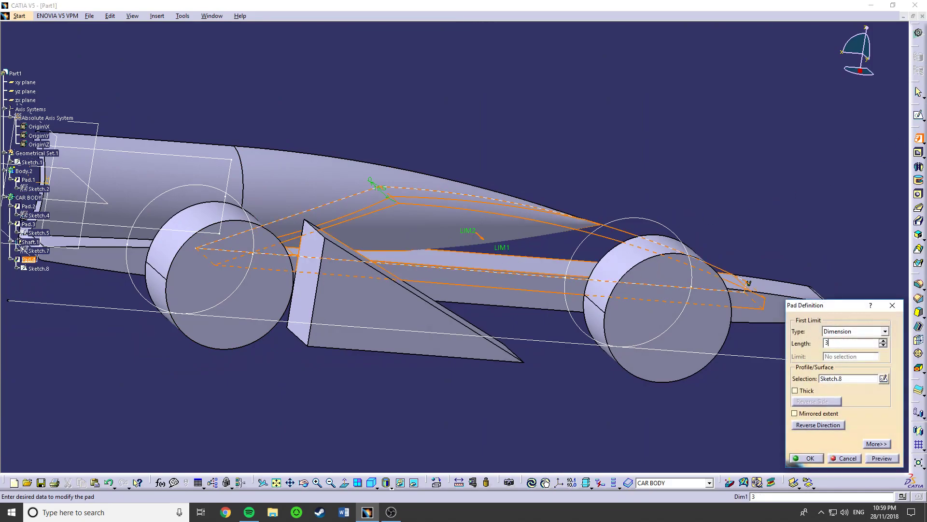
pyautogui.write('1.75')
pyautogui.press('Return')
# - Fillet the thin arc pad's sloping upper edge behind the revolved body's tip with a 1.5 mm radius
pyautogui.moveTo(539, 296); pyautogui.dragTo(505, 369, button='middle')
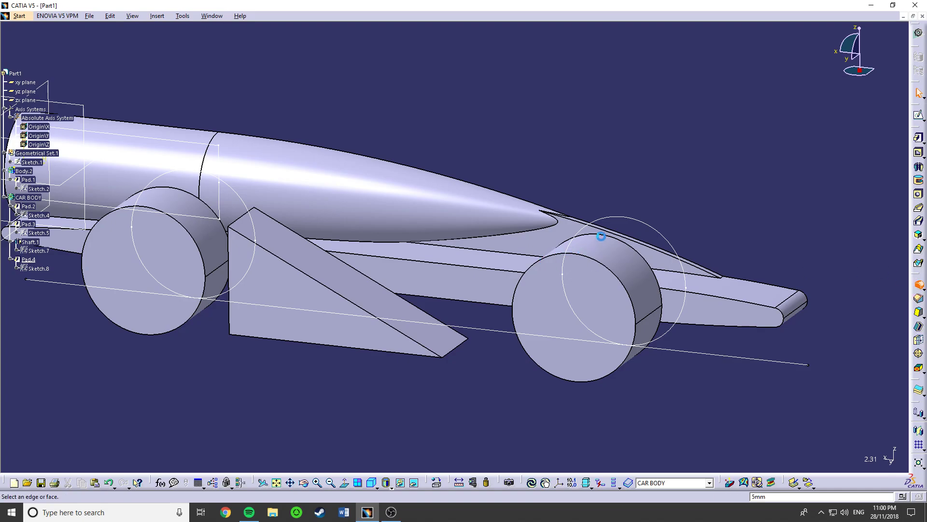
pyautogui.click(678, 261)
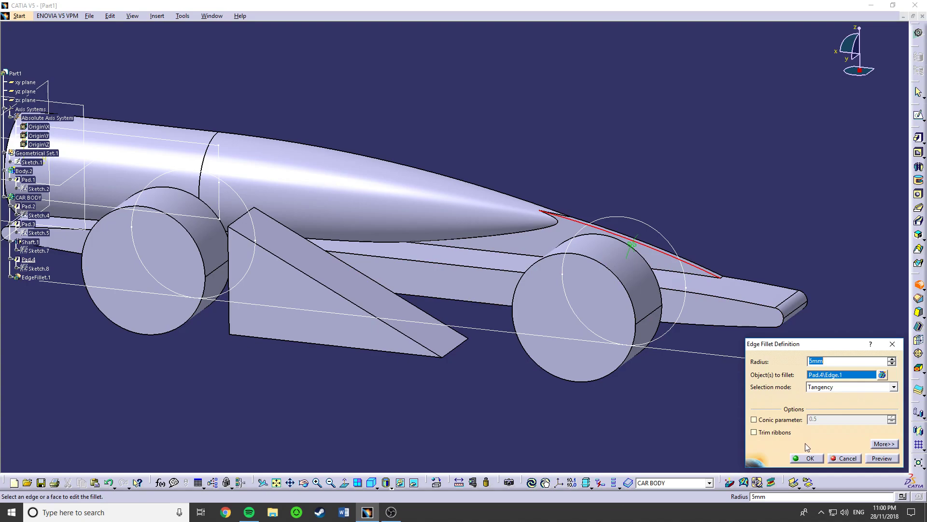
pyautogui.press('Return')
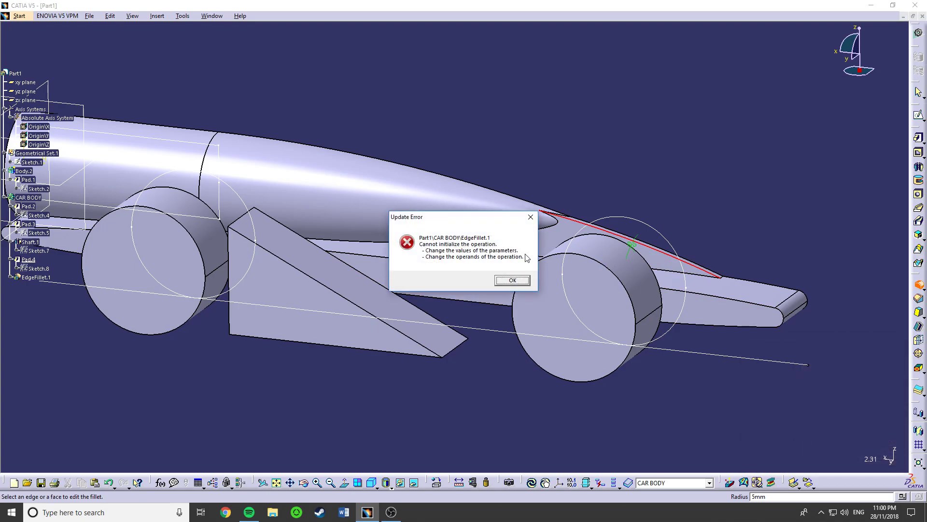
pyautogui.click(511, 281)
pyautogui.click(532, 275)
pyautogui.click(533, 278)
pyautogui.write('.')
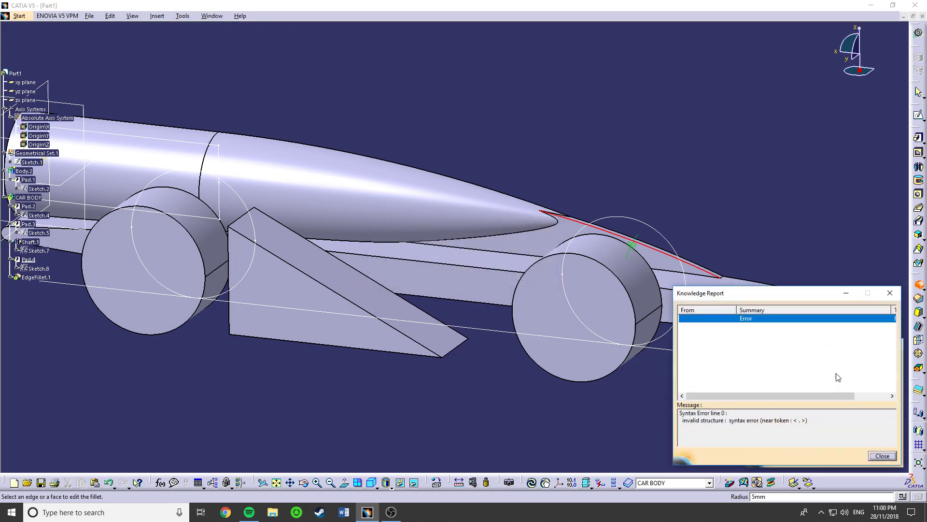
pyautogui.click(891, 294)
pyautogui.moveTo(831, 363); pyautogui.dragTo(746, 356)
pyautogui.moveTo(697, 237); pyautogui.dragTo(656, 270, button='middle')
pyautogui.click(775, 360)
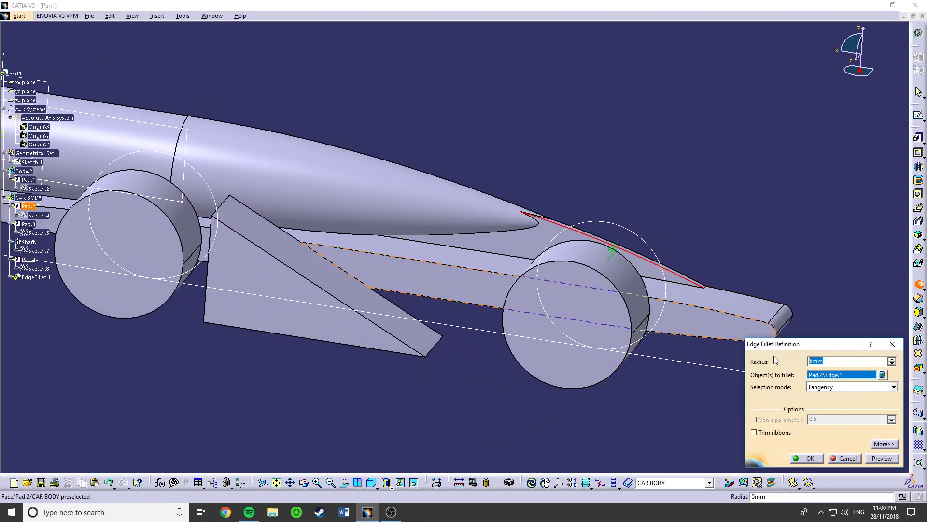
pyautogui.press('Return')
# - Fillet the curved seam between the revolved body and the thin arc pad with a 1.5 mm radius
pyautogui.moveTo(582, 248); pyautogui.dragTo(527, 159, button='middle')
pyautogui.scroll(-1, 594, 224)
pyautogui.moveTo(638, 255); pyautogui.dragTo(459, 251, button='middle')
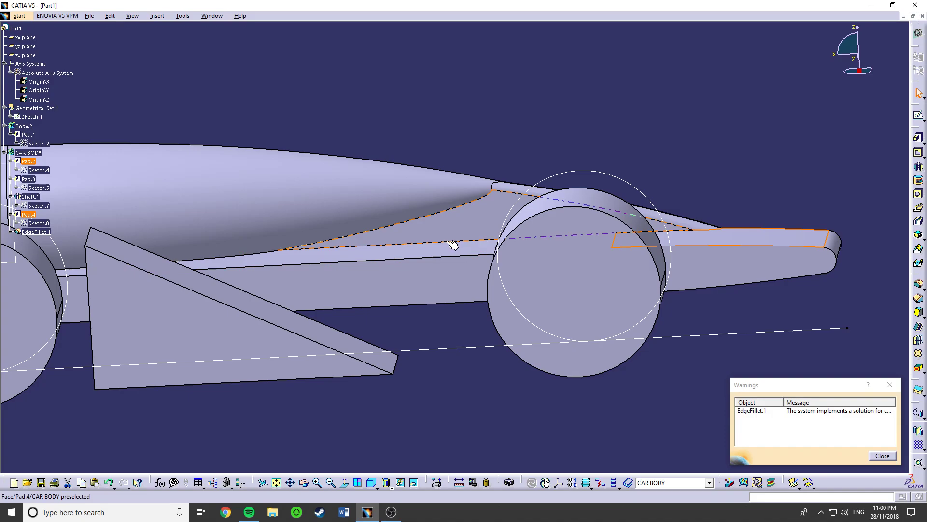
pyautogui.click(419, 218)
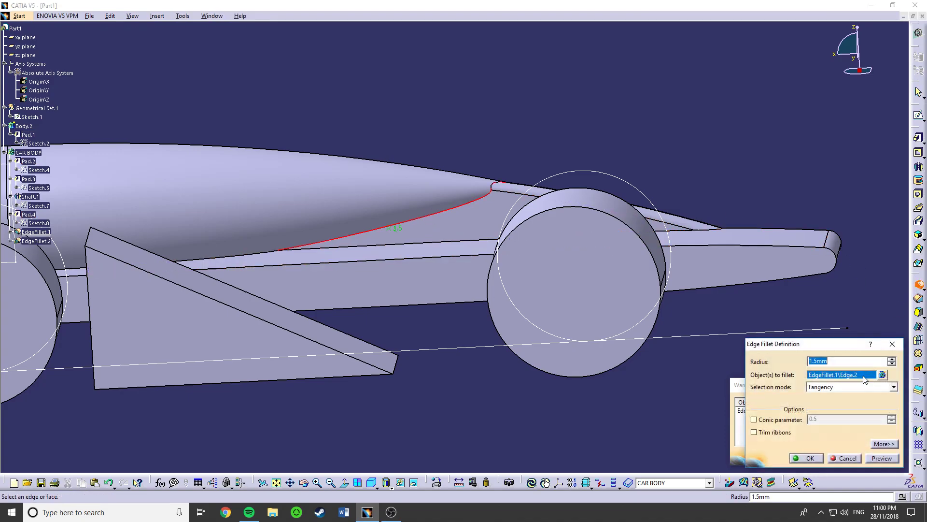
pyautogui.press('Return')
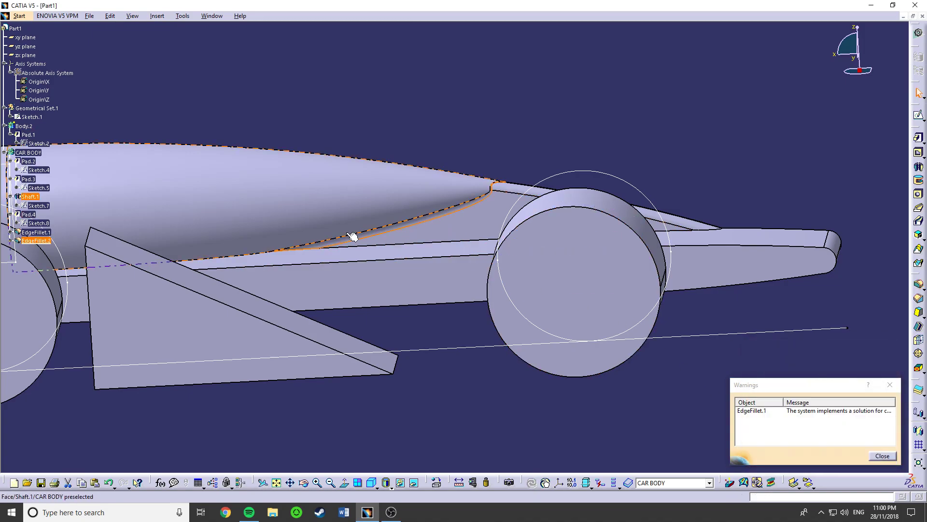
# - Set the radius of the curved seam's fillet to 3 mm
pyautogui.doubleClick(332, 243)
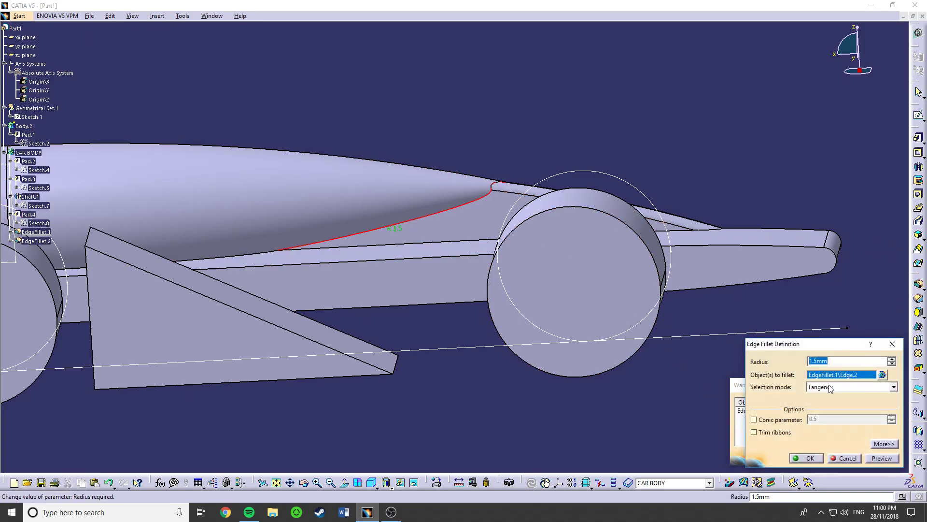
pyautogui.write('3')
pyautogui.press('Return')
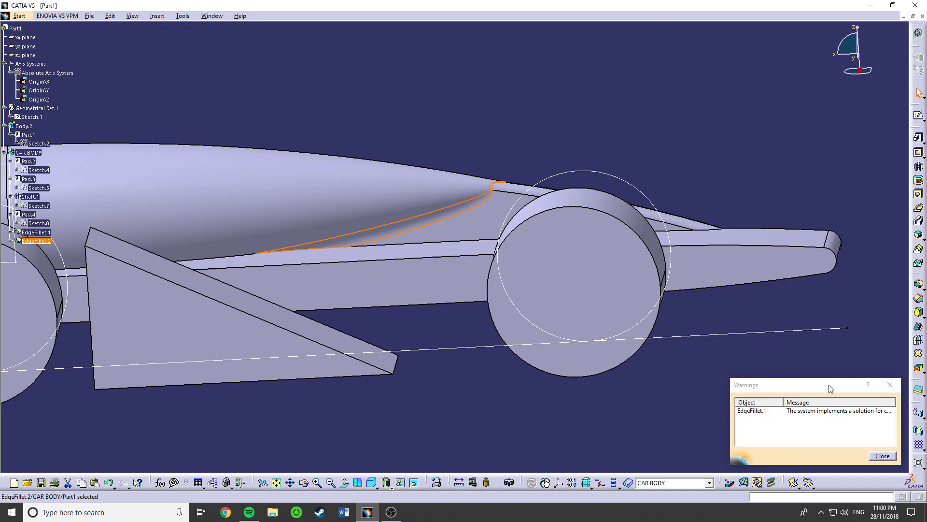
# - Fillet the long edge where the arc pad meets the base with a 3 mm radius and dismiss the warnings
pyautogui.moveTo(207, 307); pyautogui.dragTo(517, 346, button='middle')
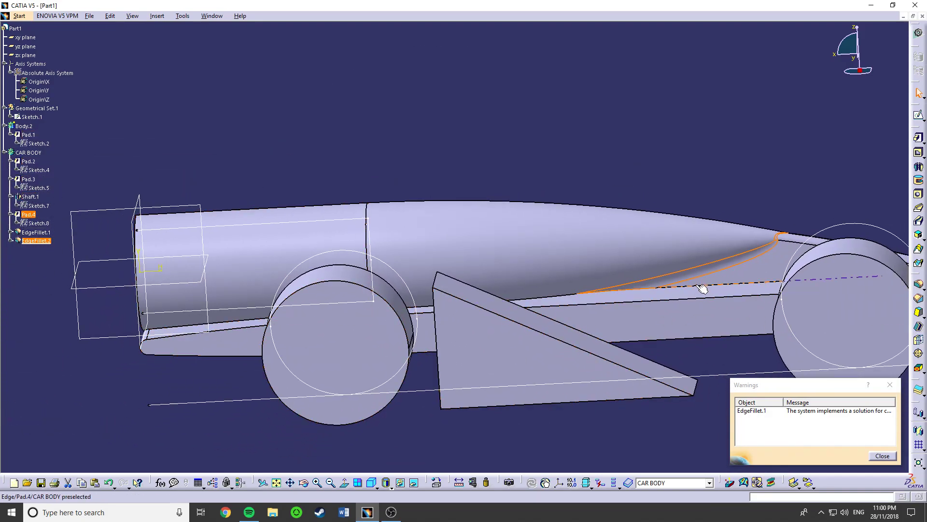
pyautogui.click(919, 286)
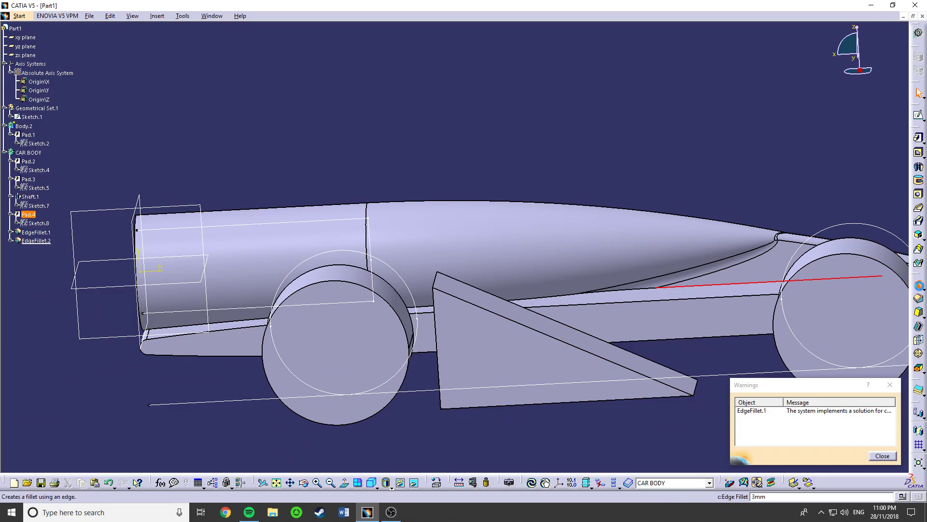
pyautogui.press('Return')
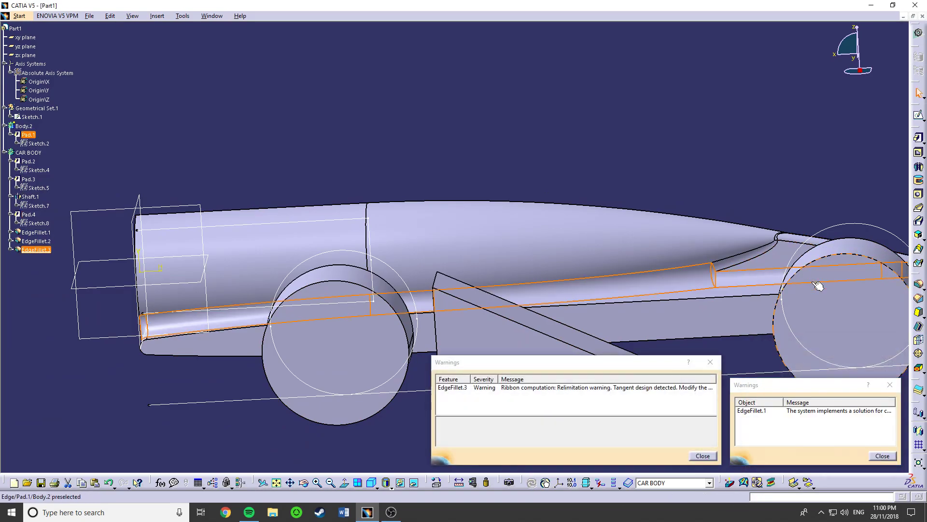
pyautogui.click(702, 456)
pyautogui.moveTo(669, 369); pyautogui.dragTo(517, 331, button='middle')
pyautogui.click(895, 389)
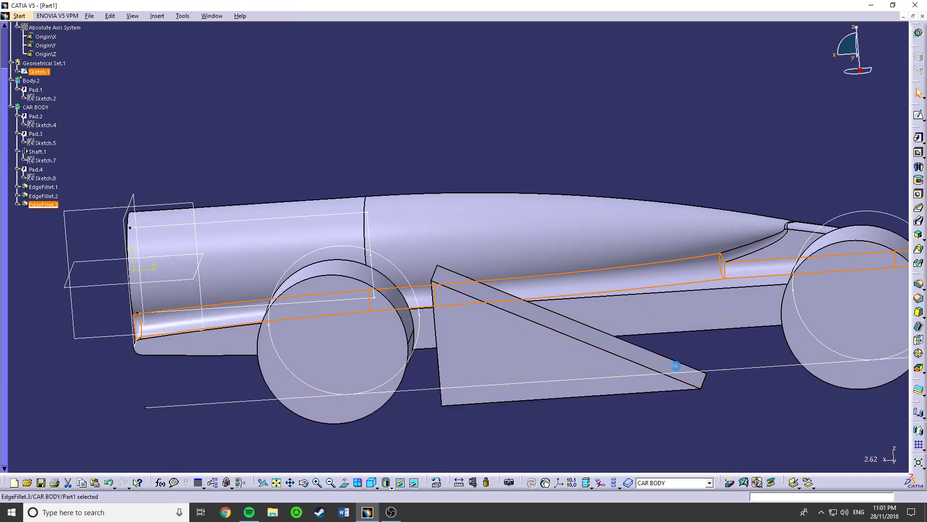
# - Fillet the outer sloping edge of the triangular side wedge with a 1.5 mm radius
pyautogui.click(578, 338)
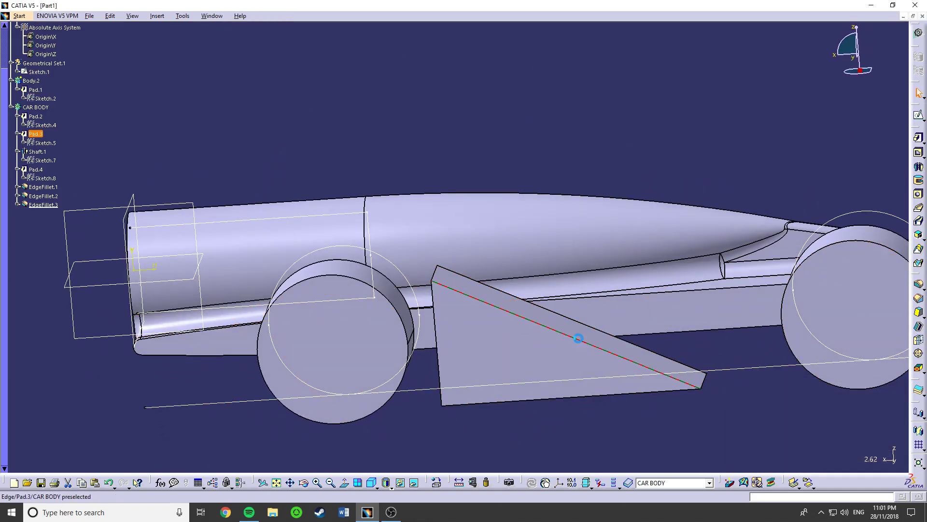
pyautogui.click(919, 285)
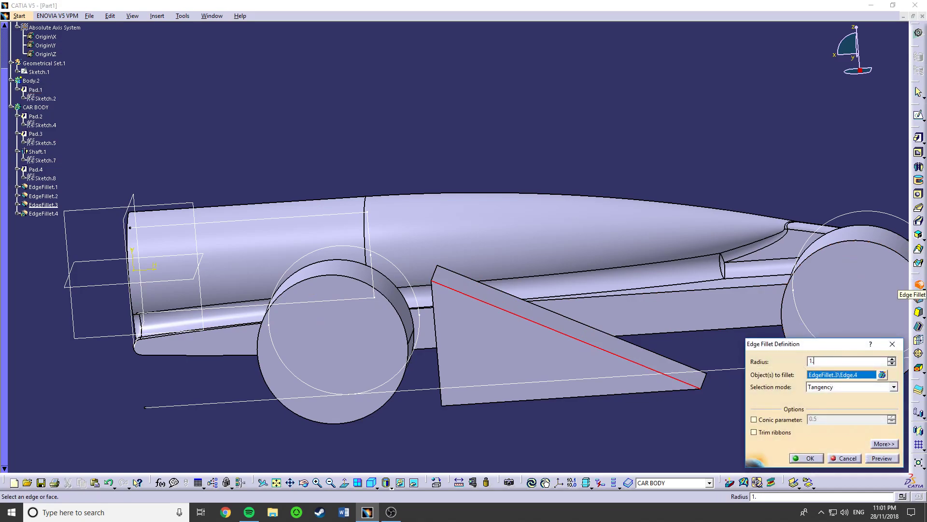
pyautogui.write('1.')
pyautogui.press('Return')
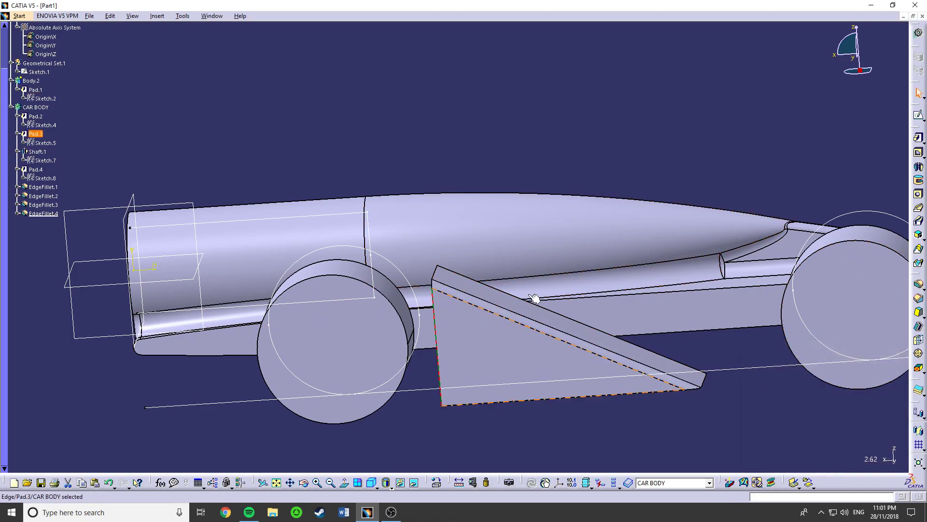
# - Fillet the side wedge's upright edge and its remaining outer edges with a 1.5 mm radius
pyautogui.click(919, 285)
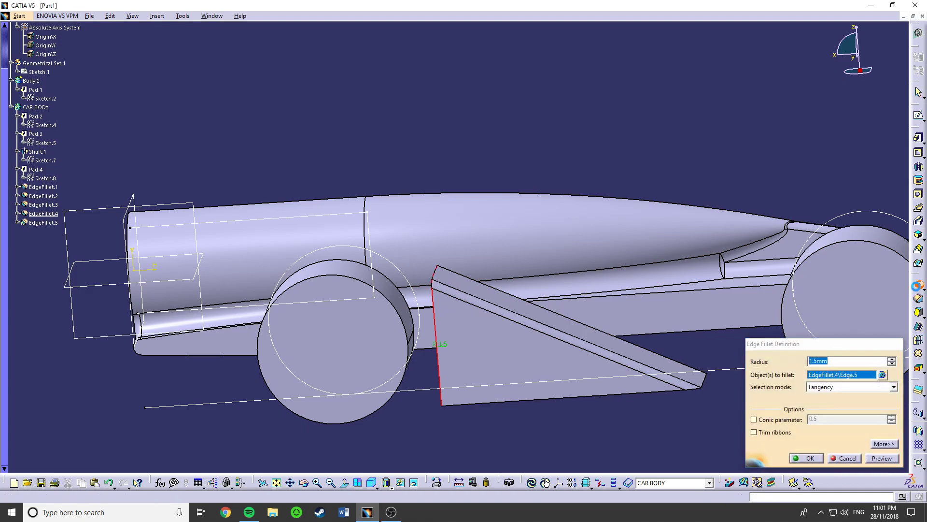
pyautogui.press('Return')
pyautogui.moveTo(485, 310); pyautogui.dragTo(489, 357, button='middle')
pyautogui.click(592, 316)
pyautogui.press('Return')
# - Try a 1.5 mm fillet on the base's long upper edge behind the wedge, and undo it
pyautogui.moveTo(489, 293); pyautogui.dragTo(527, 349, button='middle')
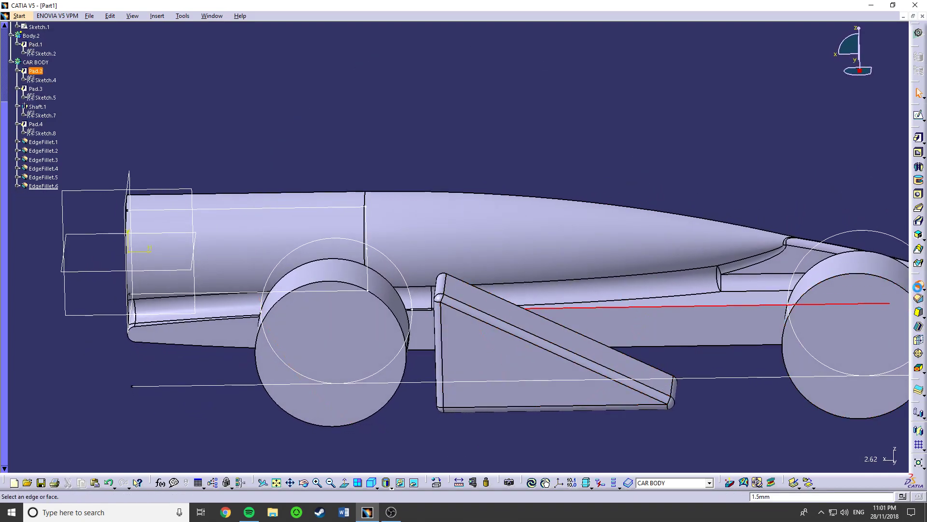
pyautogui.click(724, 303)
pyautogui.click(802, 459)
pyautogui.moveTo(474, 379); pyautogui.dragTo(335, 466, button='middle')
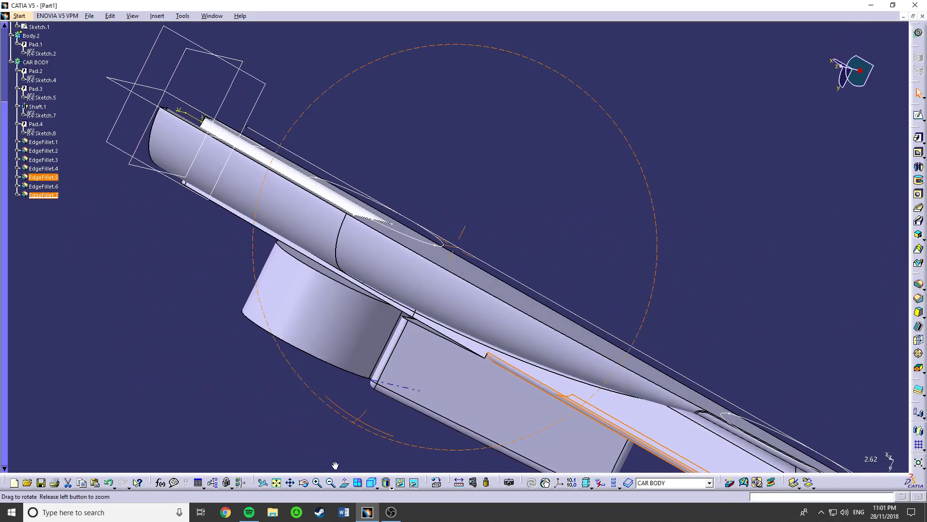
pyautogui.click(520, 372)
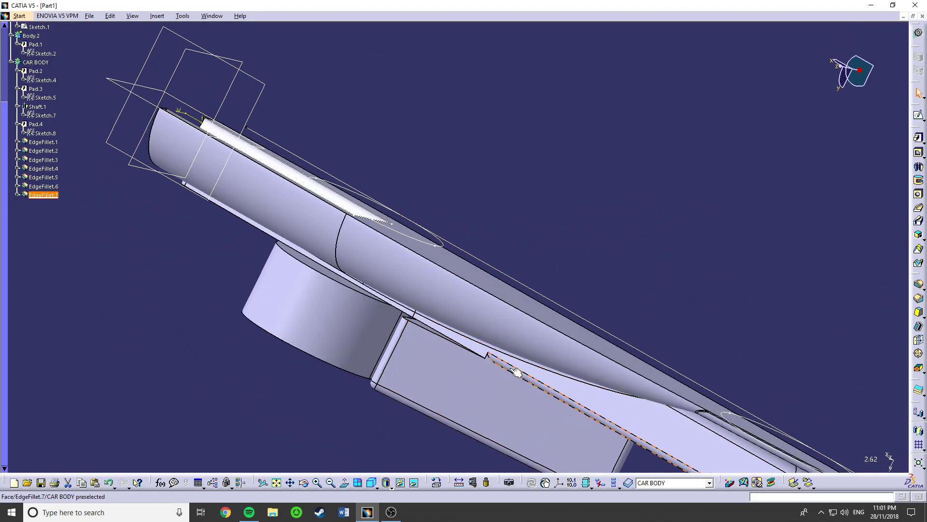
pyautogui.hotkey('ctrl', 'z')
pyautogui.rightClick(445, 336)
pyautogui.click(754, 249)
pyautogui.moveTo(447, 431); pyautogui.dragTo(304, 301, button='middle')
pyautogui.rightClick(485, 290)
pyautogui.moveTo(323, 357); pyautogui.dragTo(568, 299, button='middle')
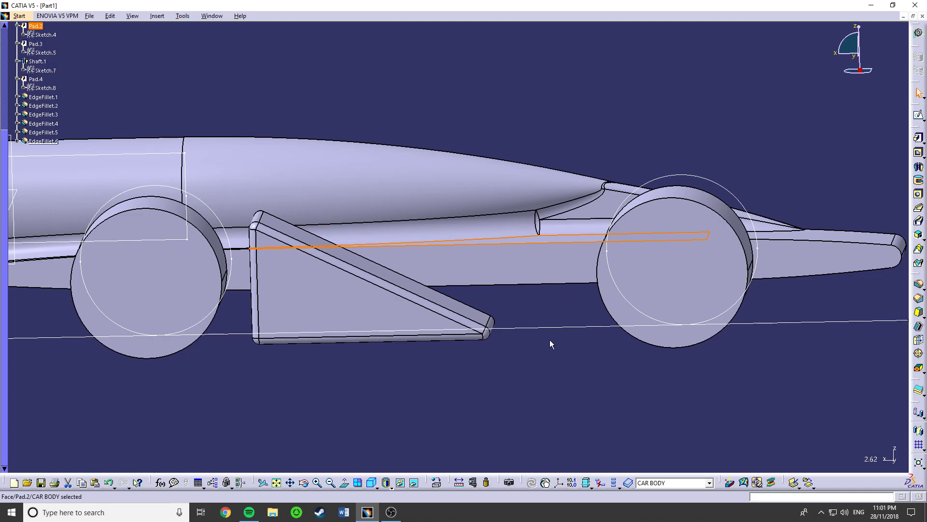
pyautogui.moveTo(522, 247); pyautogui.dragTo(437, 238, button='middle')
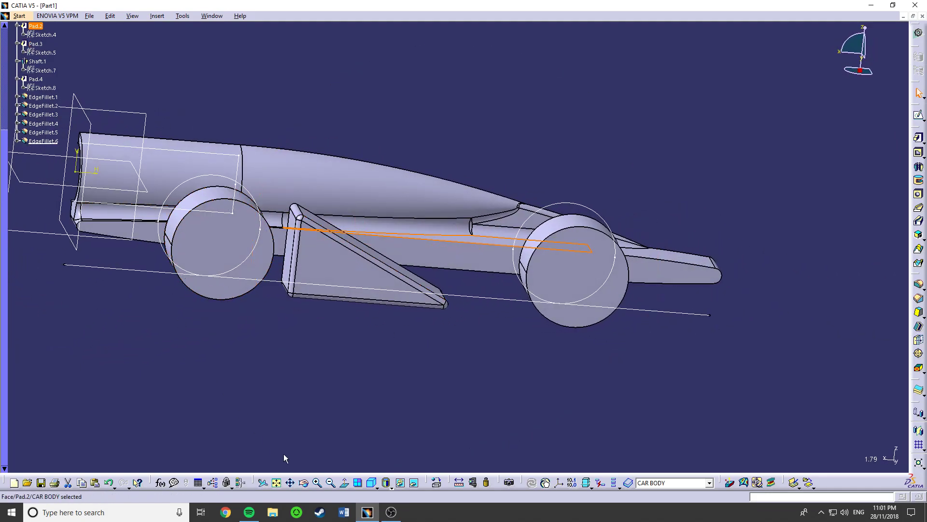